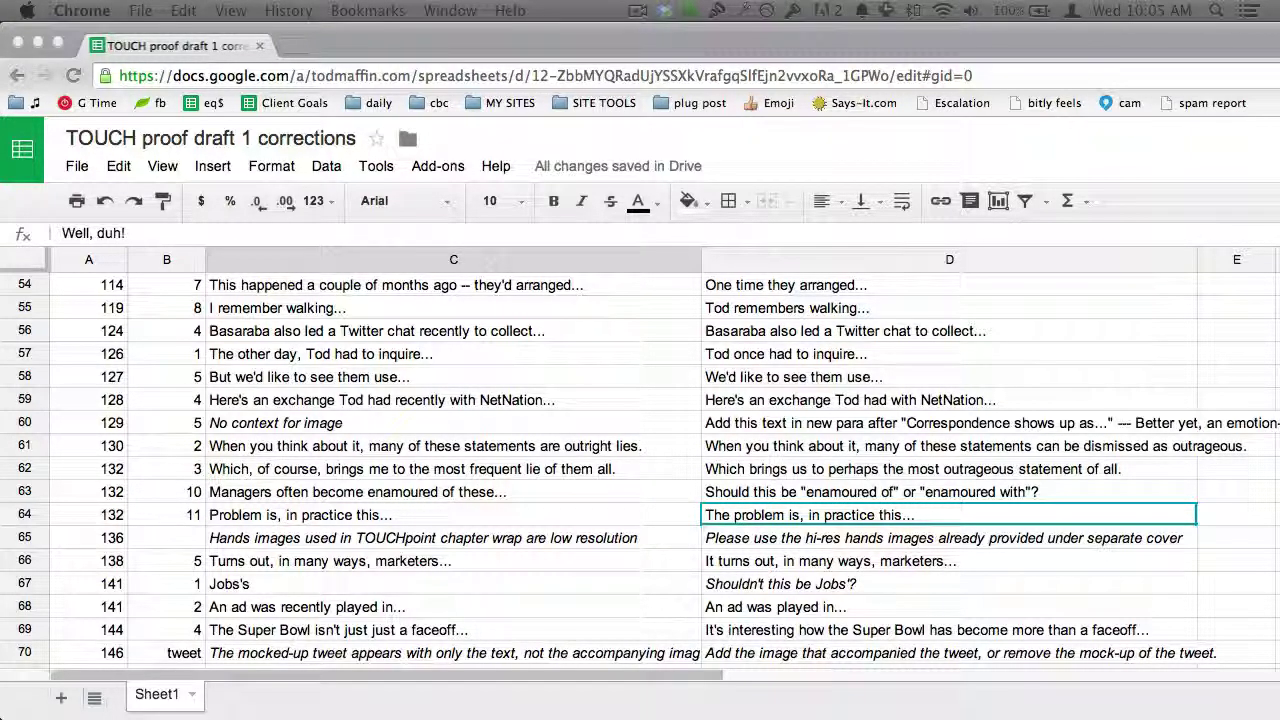
- Bring the PDF proof forward, zoom out, and scroll down to page 159 of 256
key(super+Tab)
key(super+minus)
key(super+minus)
scroll(902, 542, down, 15)
scroll(903, 542, down, 3)
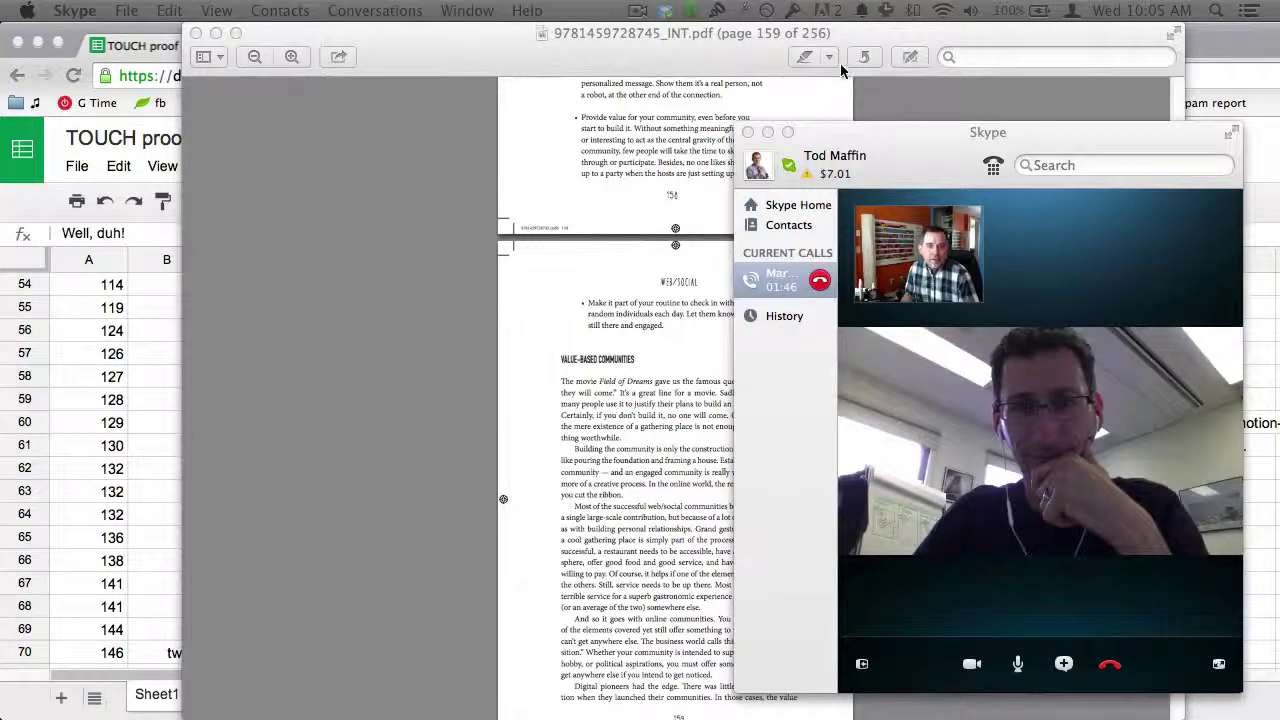
- Move the Preview window left beside the call and scroll the proof to page 162
drag(709, 38, 377, 44)
scroll(546, 463, down, 10)
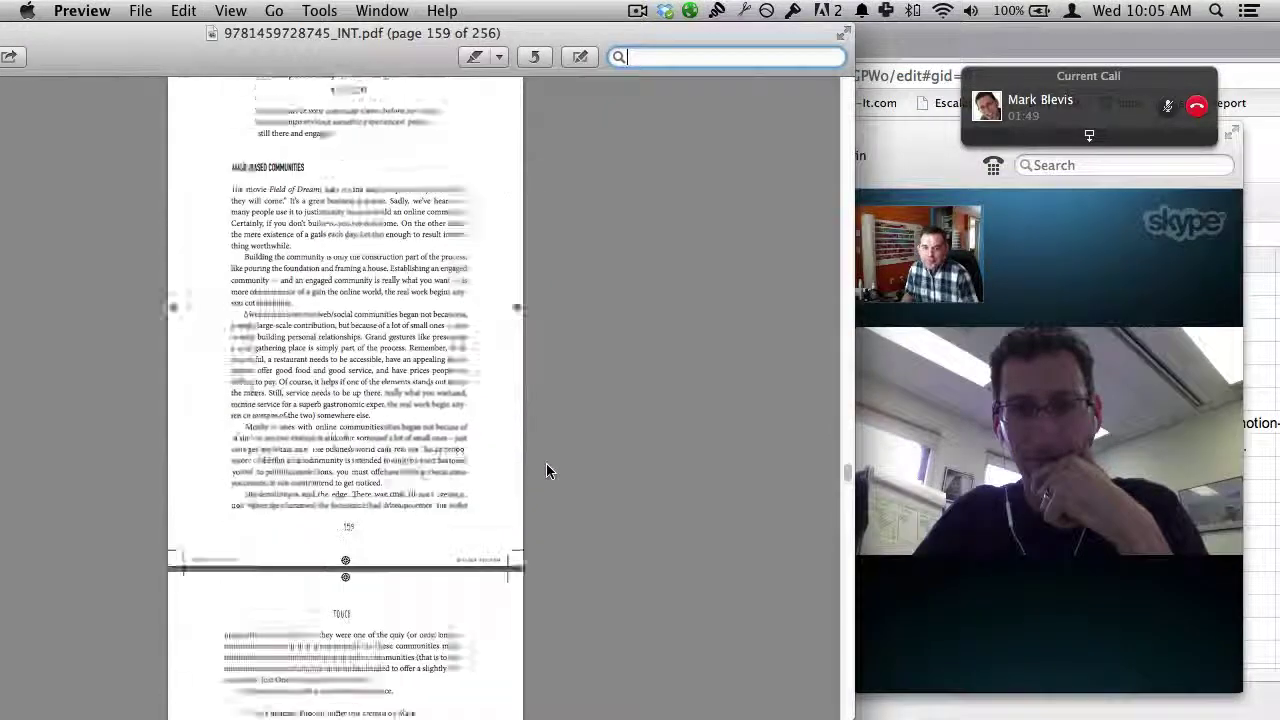
scroll(546, 463, down, 5)
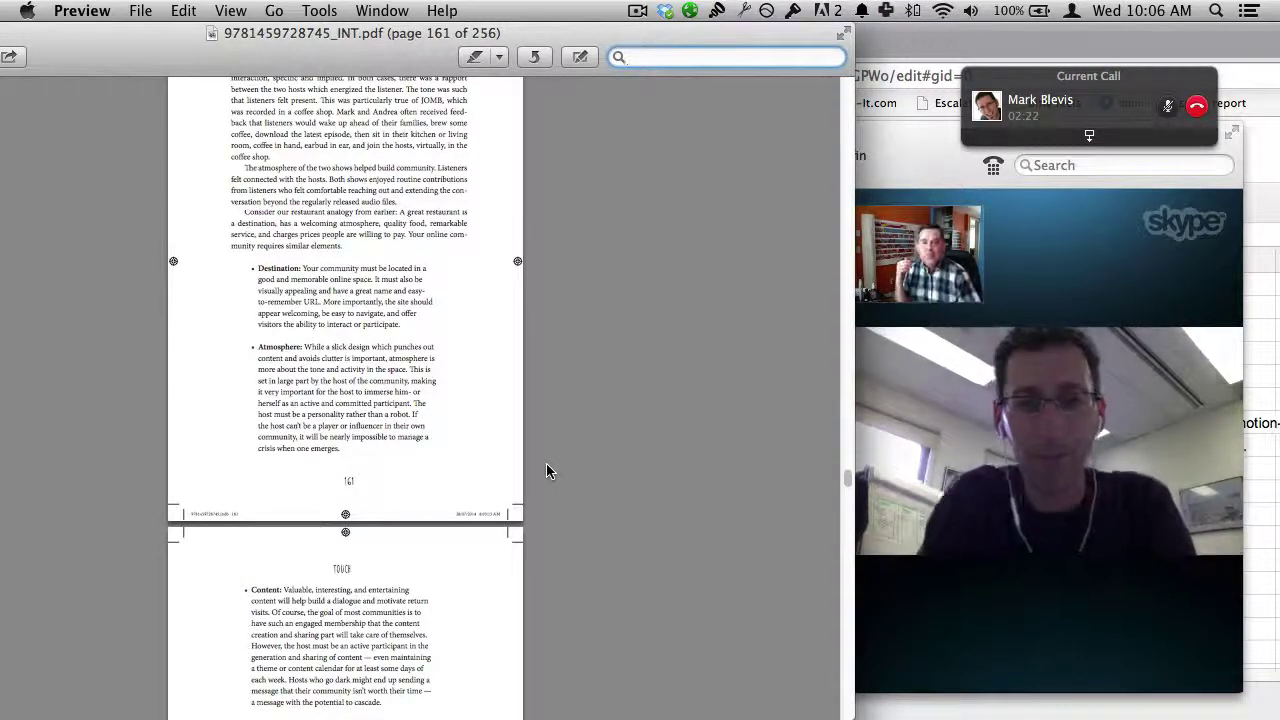
scroll(546, 463, down, 5)
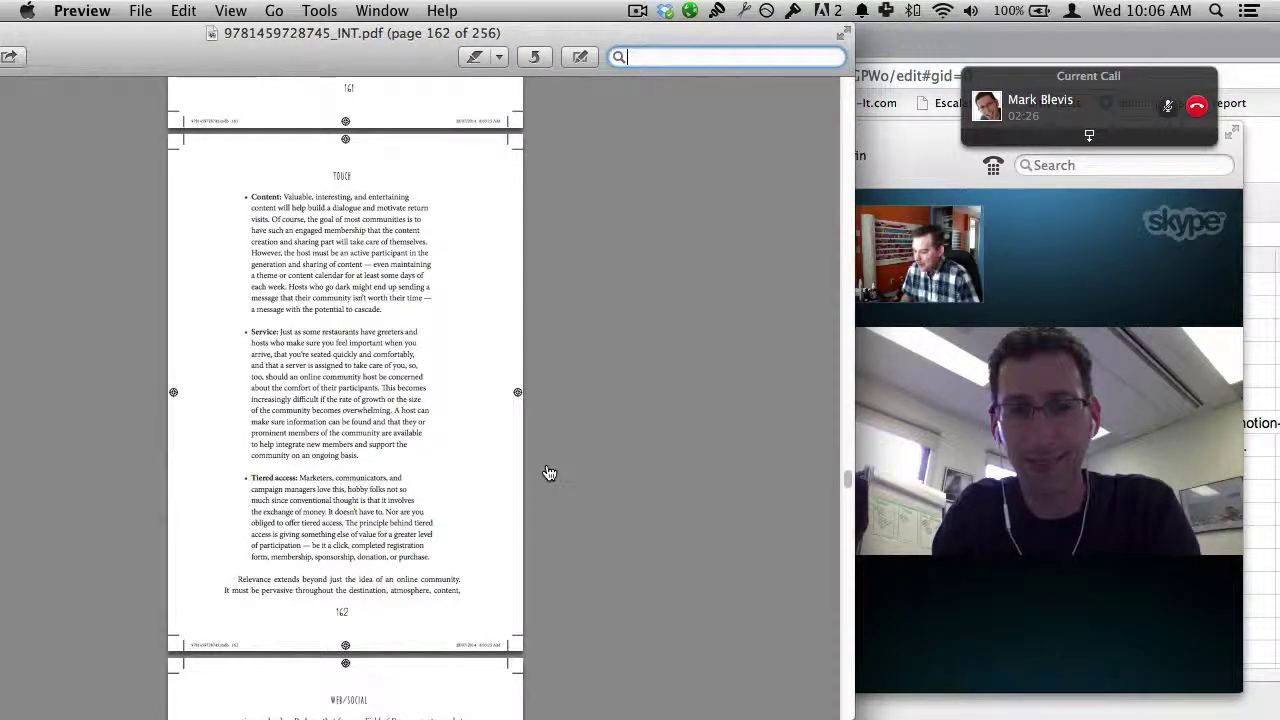
- Return to the corrections sheet and scroll it to rows 56–73
key(super+Tab)
scroll(546, 470, up, 15)
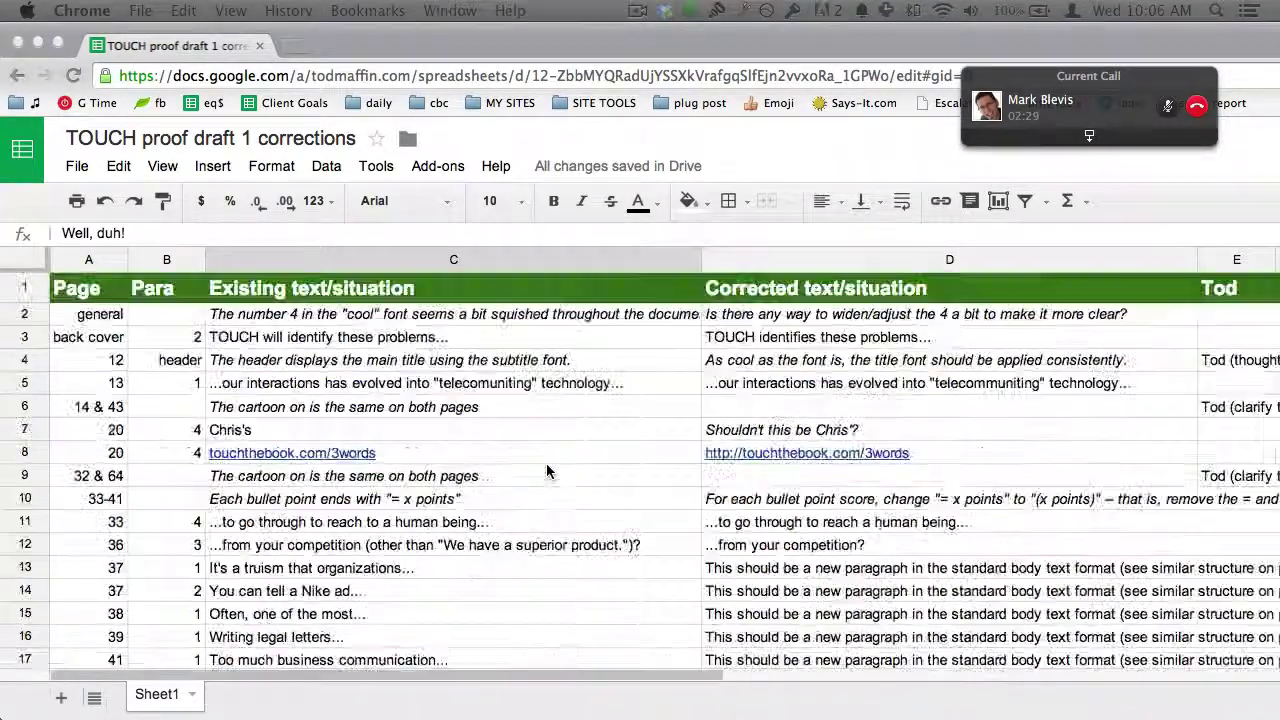
scroll(546, 470, down, 10)
scroll(546, 470, down, 20)
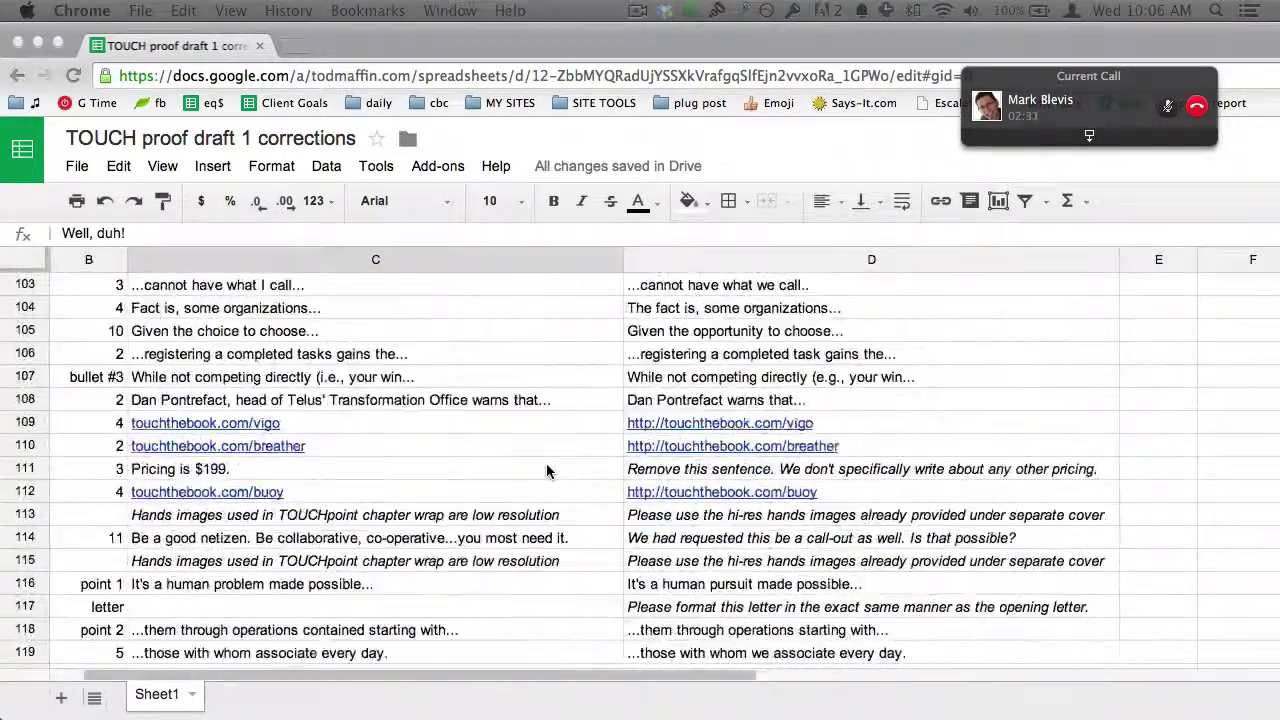
scroll(546, 470, right, 2)
scroll(546, 470, up, 20)
scroll(546, 470, left, 2)
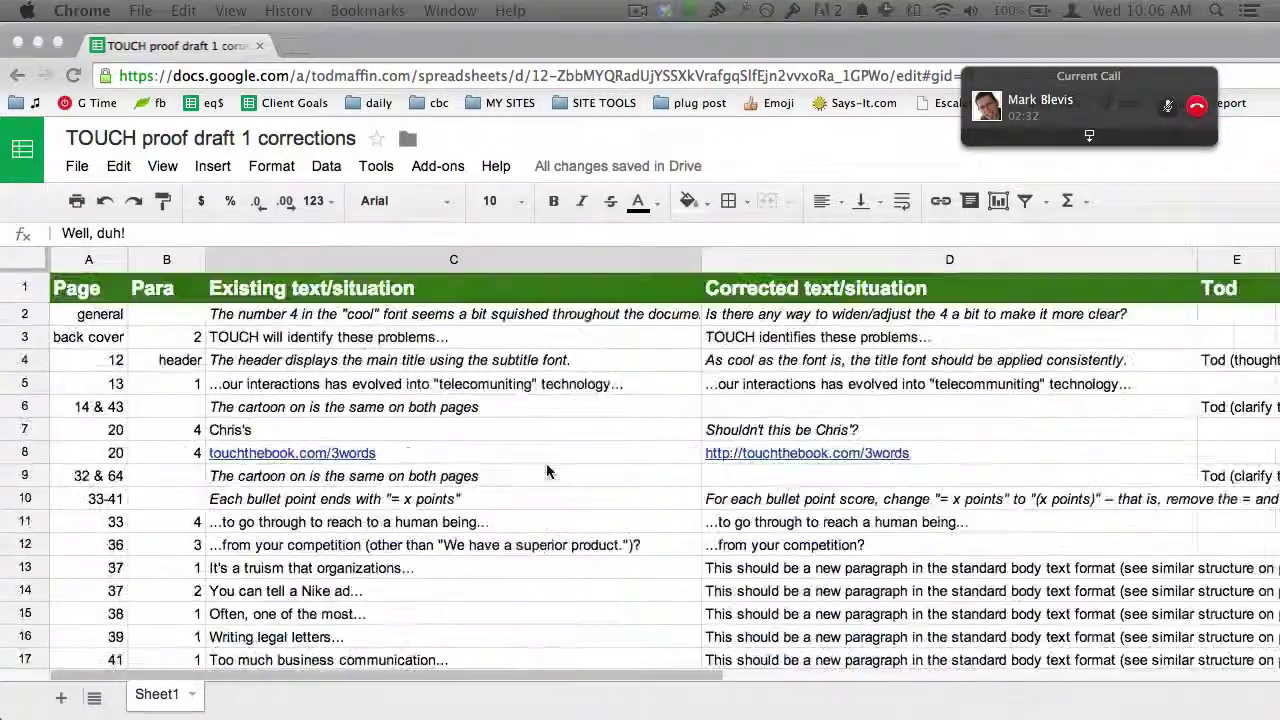
scroll(546, 470, down, 7)
scroll(546, 470, down, 5)
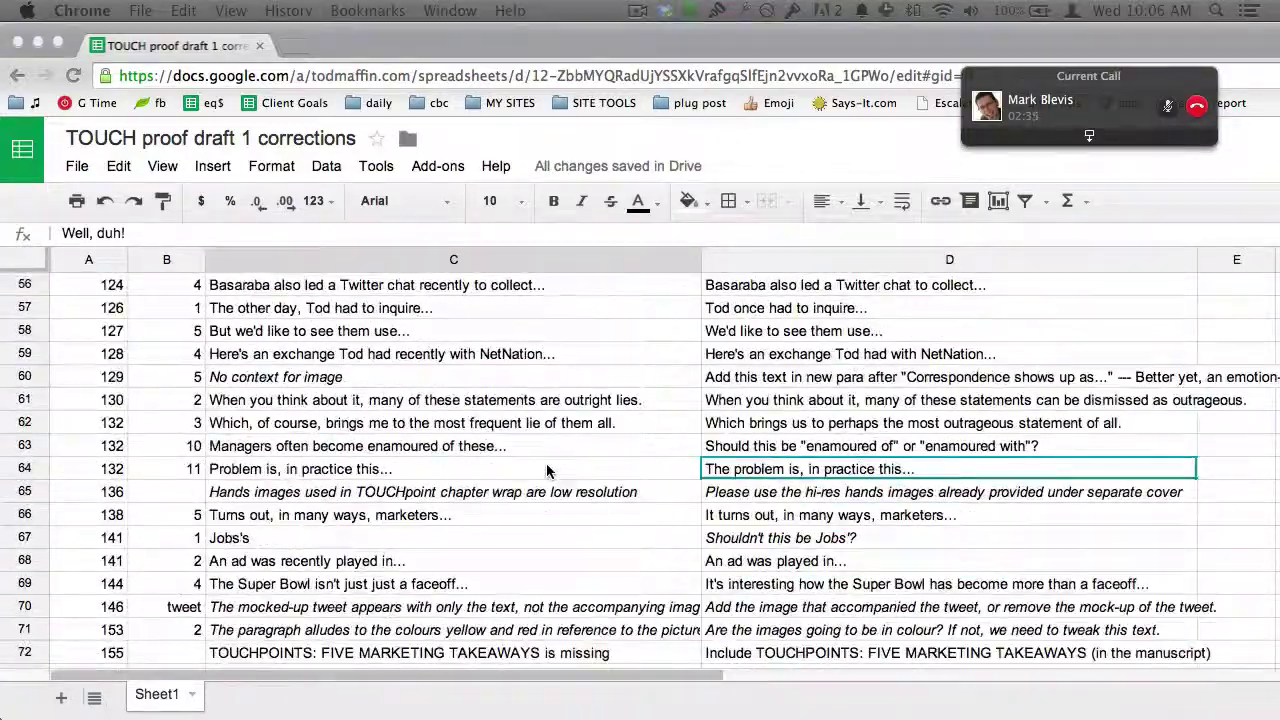
- Select the page 136 hands-images entry in C65 and hide the bookmarks bar
key(super+Tab)
key(super+Tab)
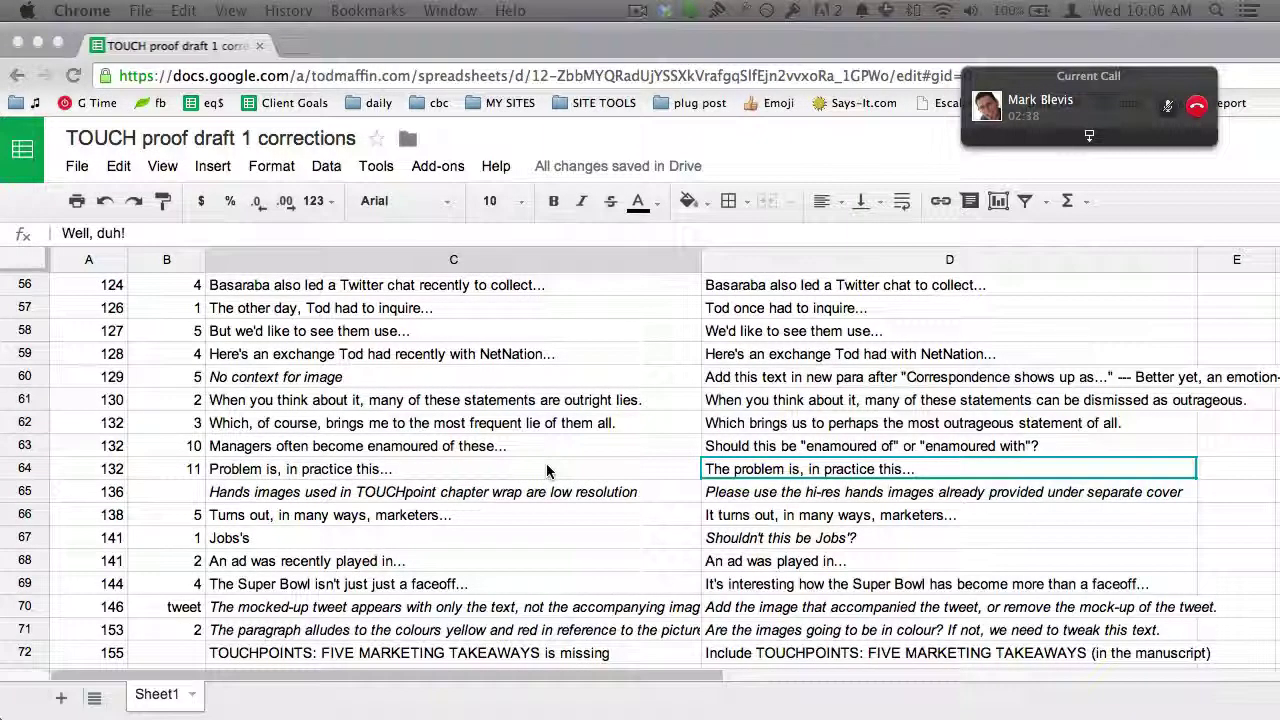
click(490, 495)
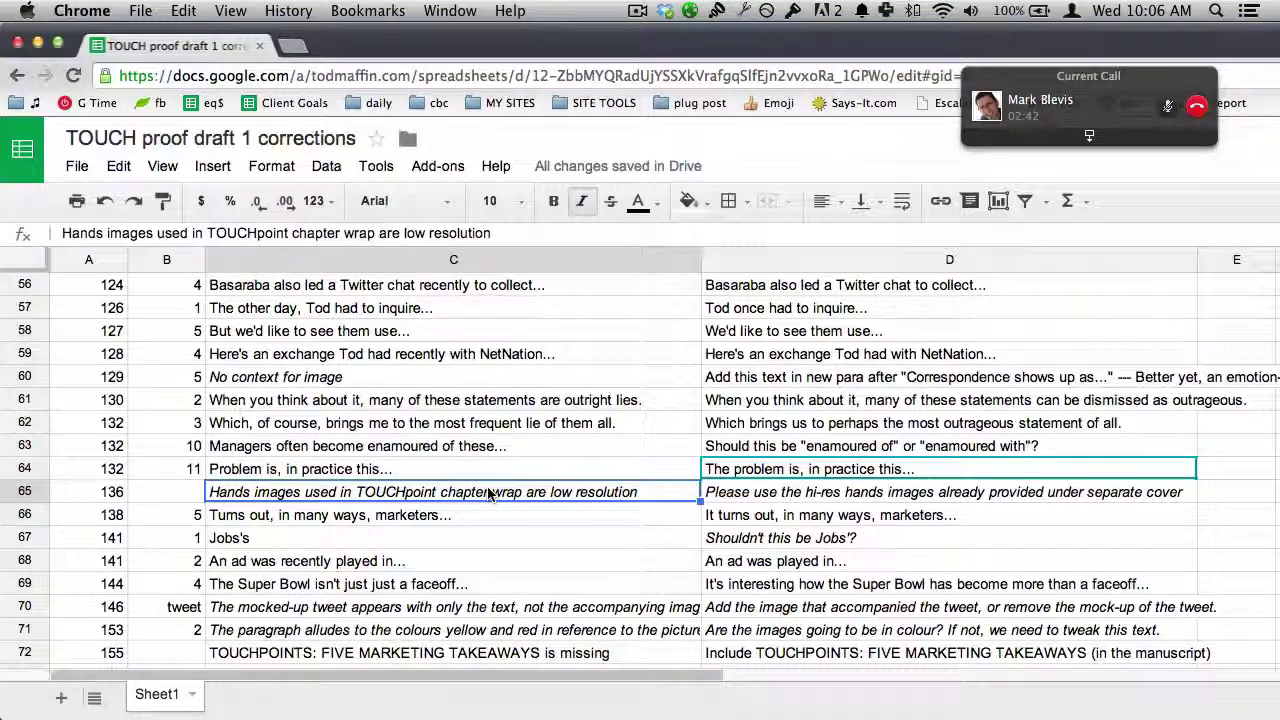
key(super+shift+b)
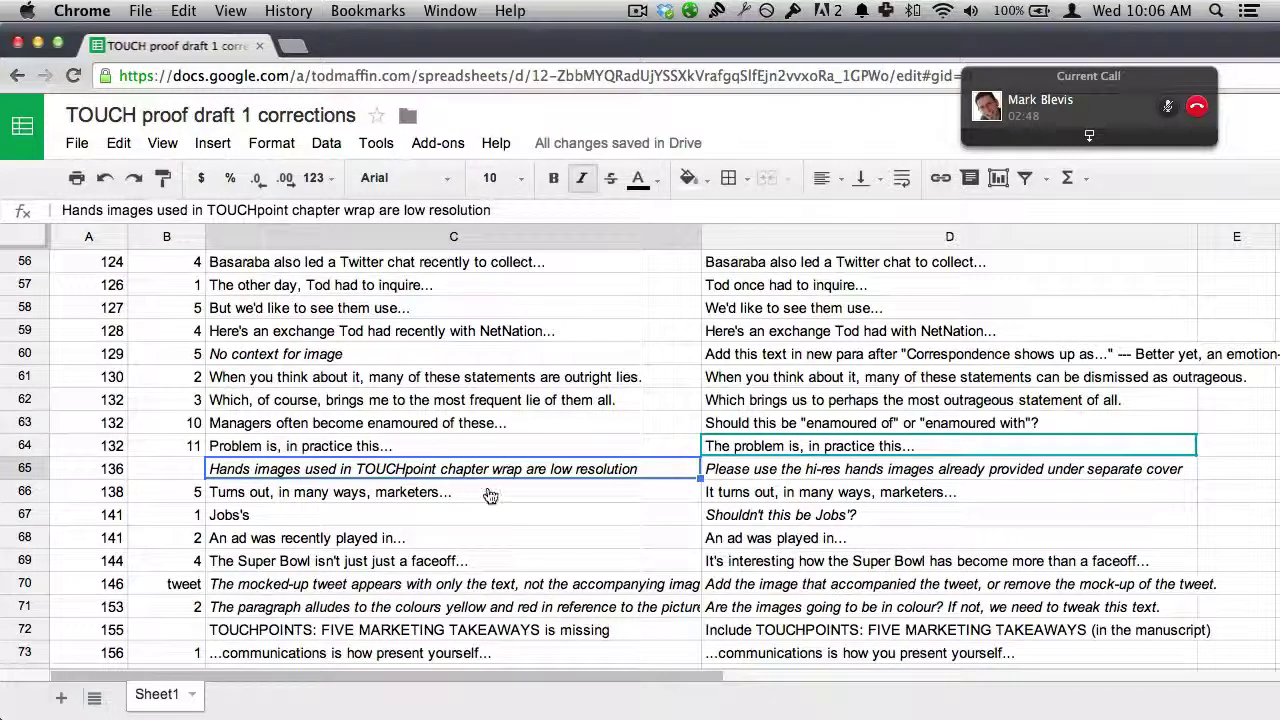
key(super+Tab)
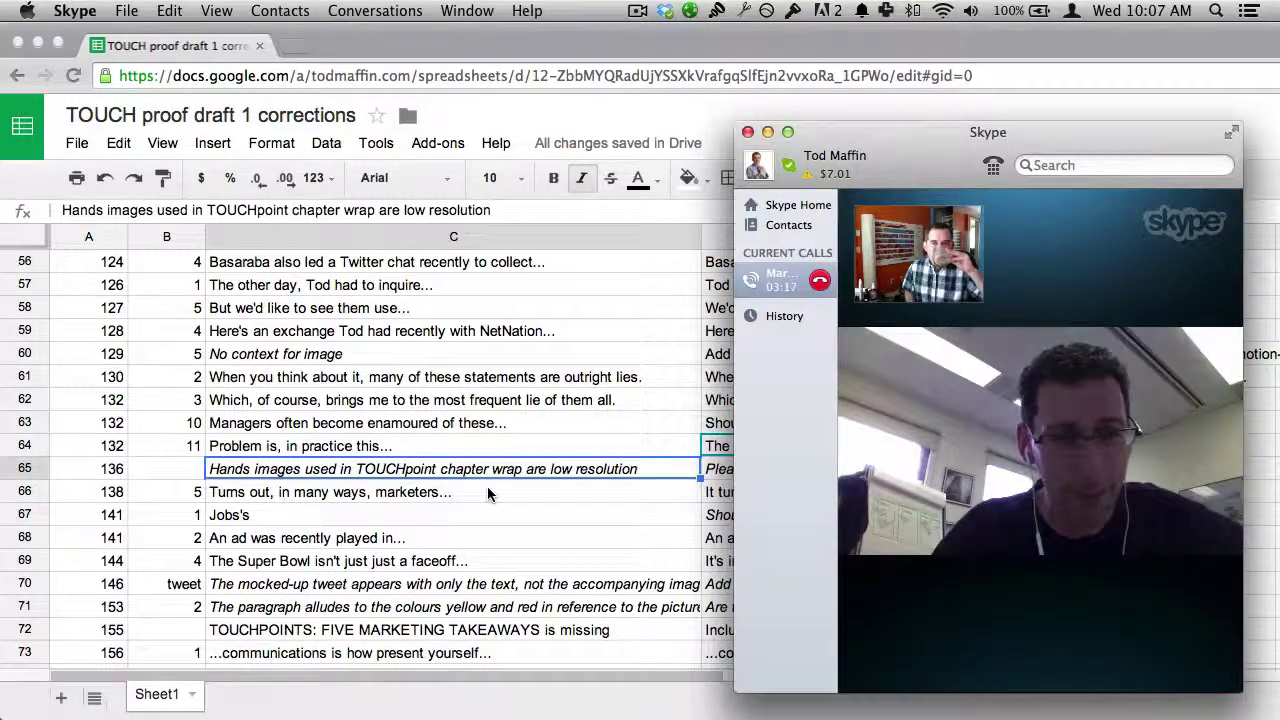
- Move from the page 146 tweet entry in C70 to the page 157 'Well, duh!' entry in C74
key(super+Tab)
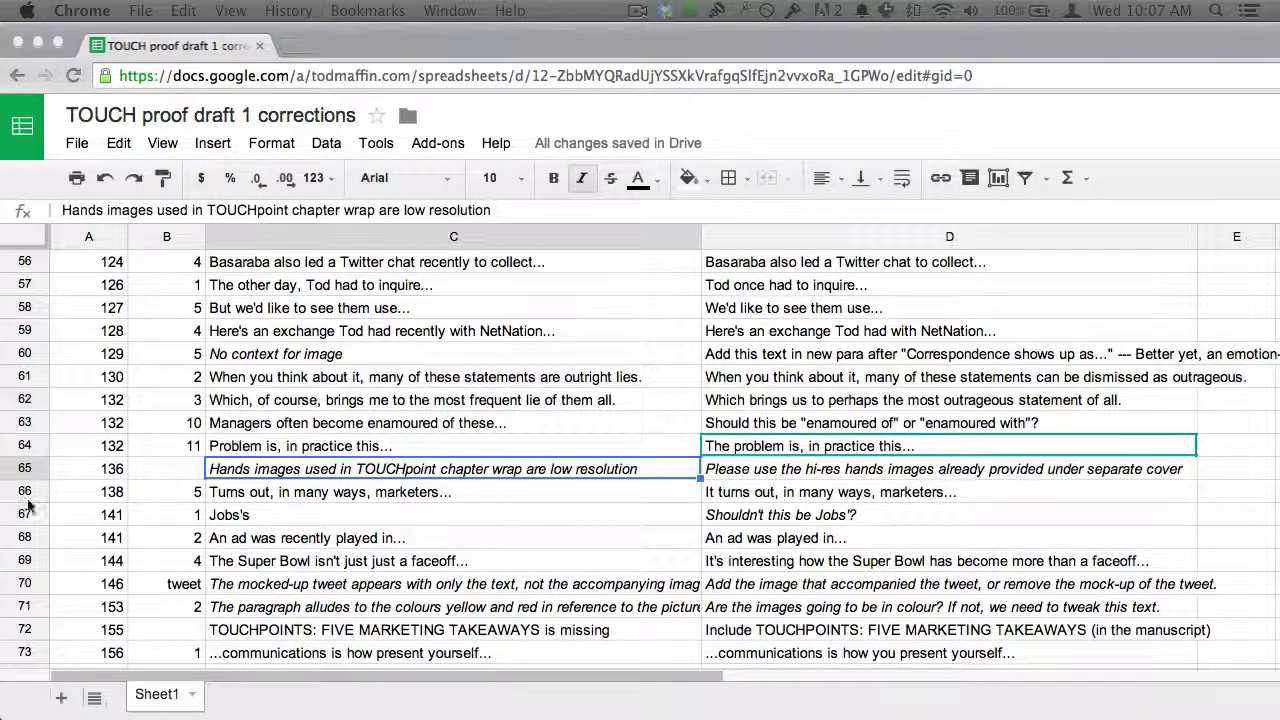
click(440, 583)
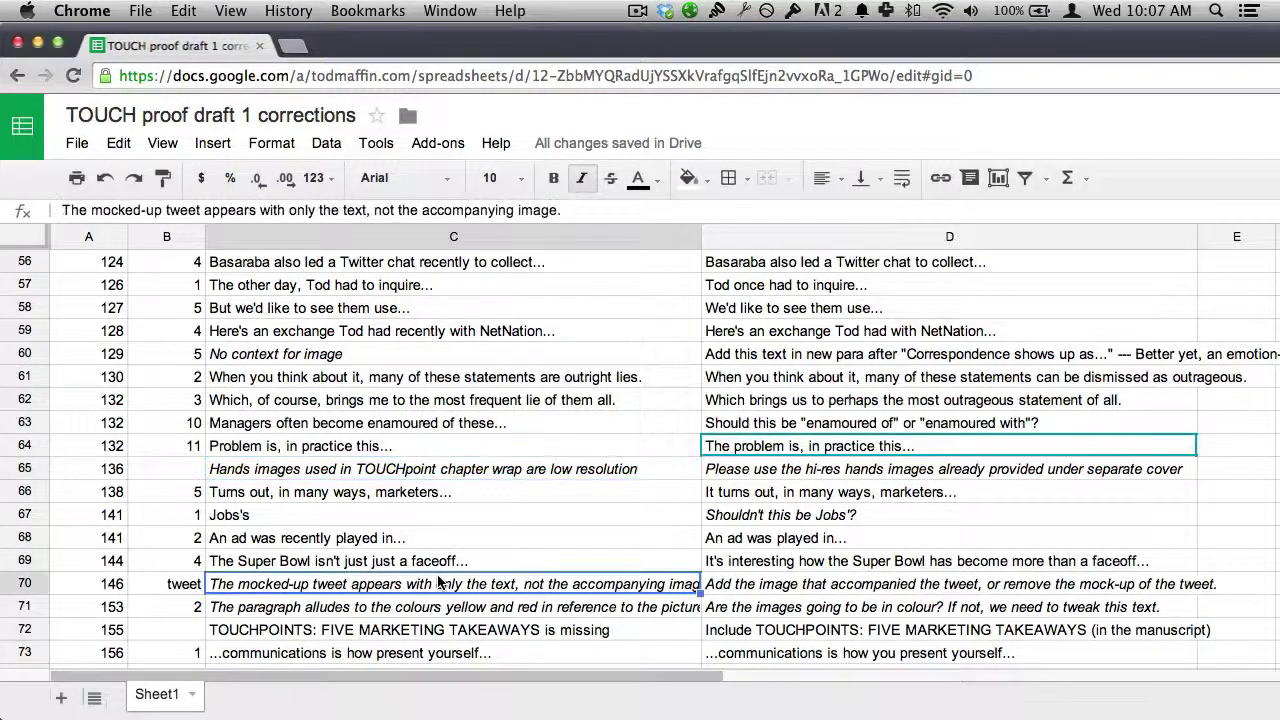
scroll(438, 580, down, 6)
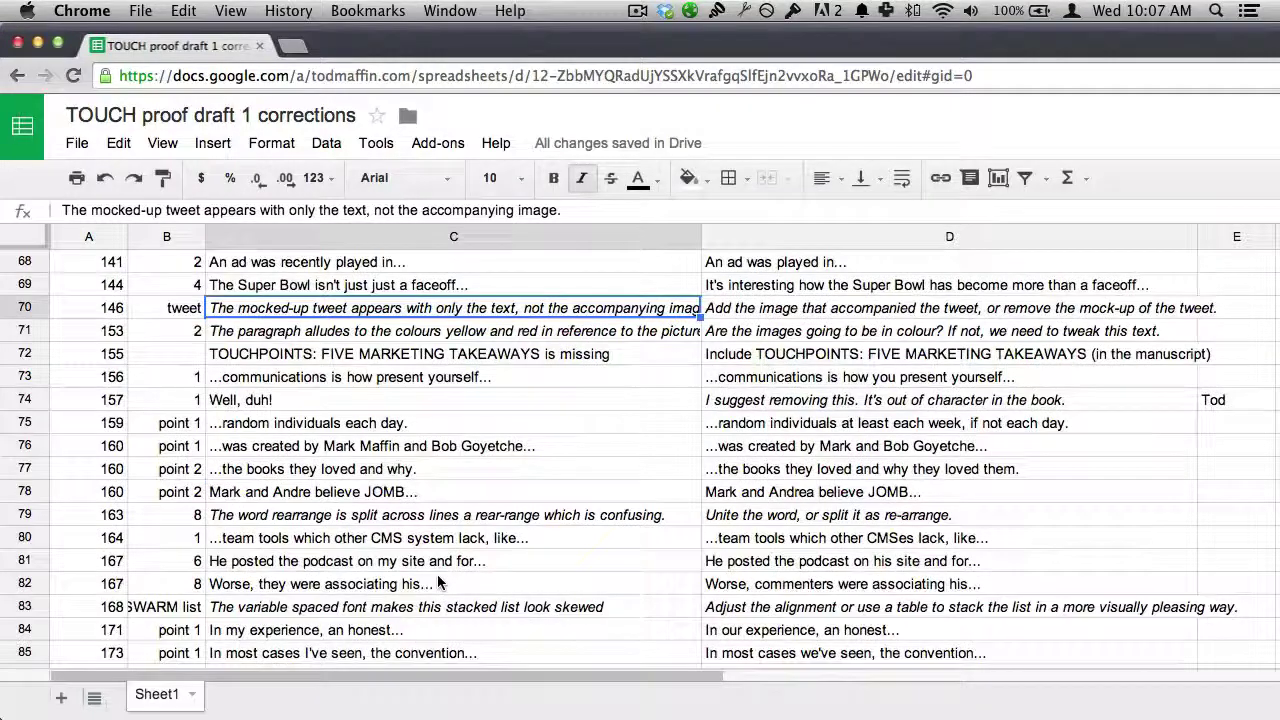
key(Down)
key(Down)
key(Down)
key(Down)
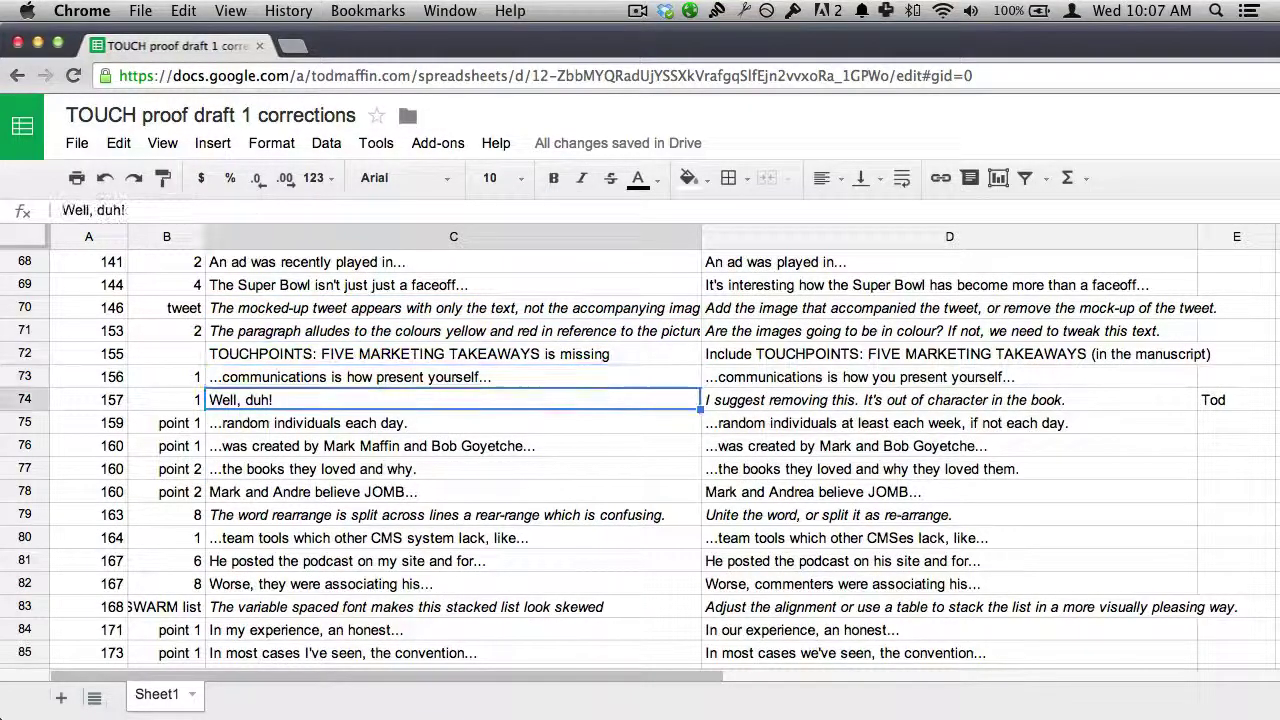
key(Down)
key(Down)
key(Down)
key(Up)
key(Up)
key(Up)
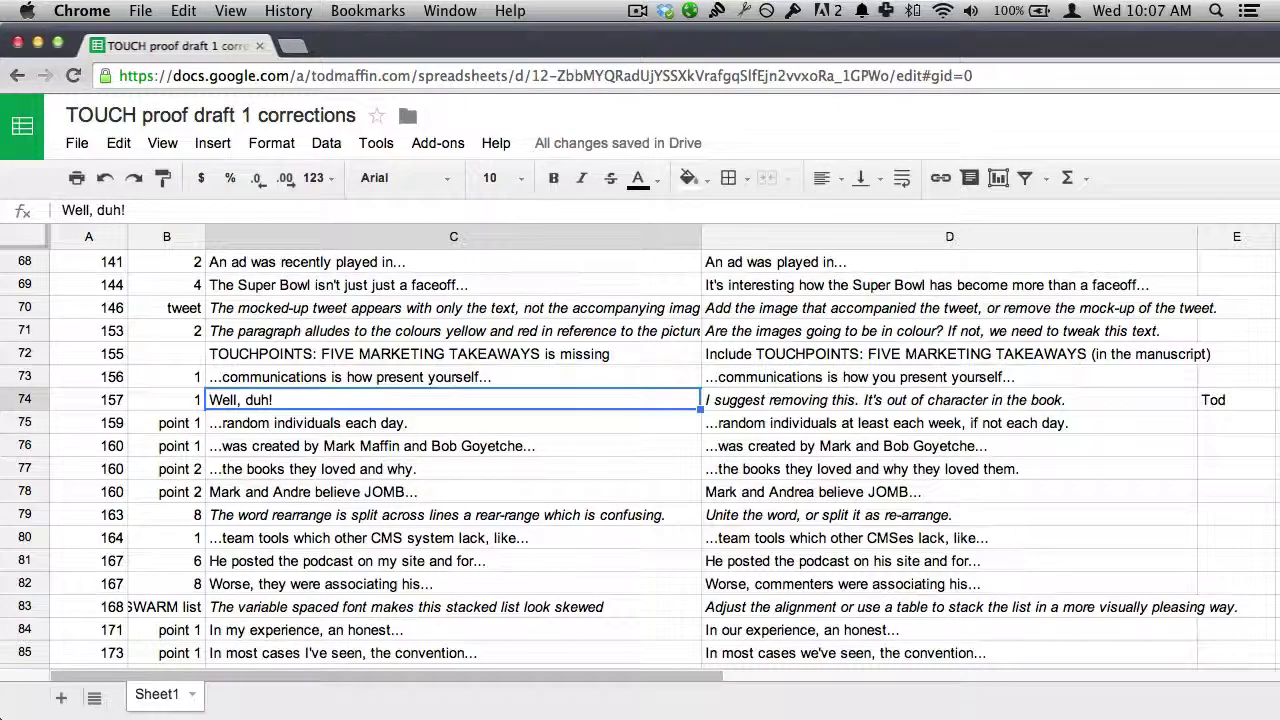
- Scroll the proof back to page 157 and zoom in on it
key(super+Tab)
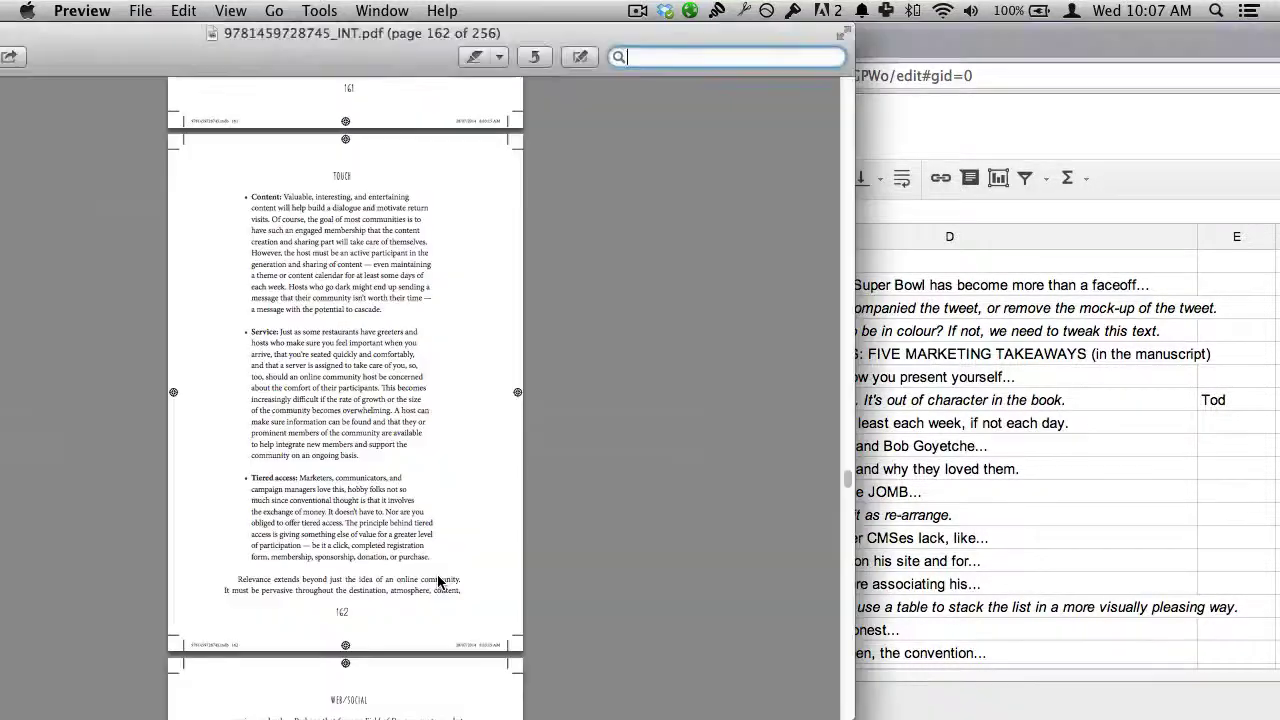
scroll(439, 581, up, 15)
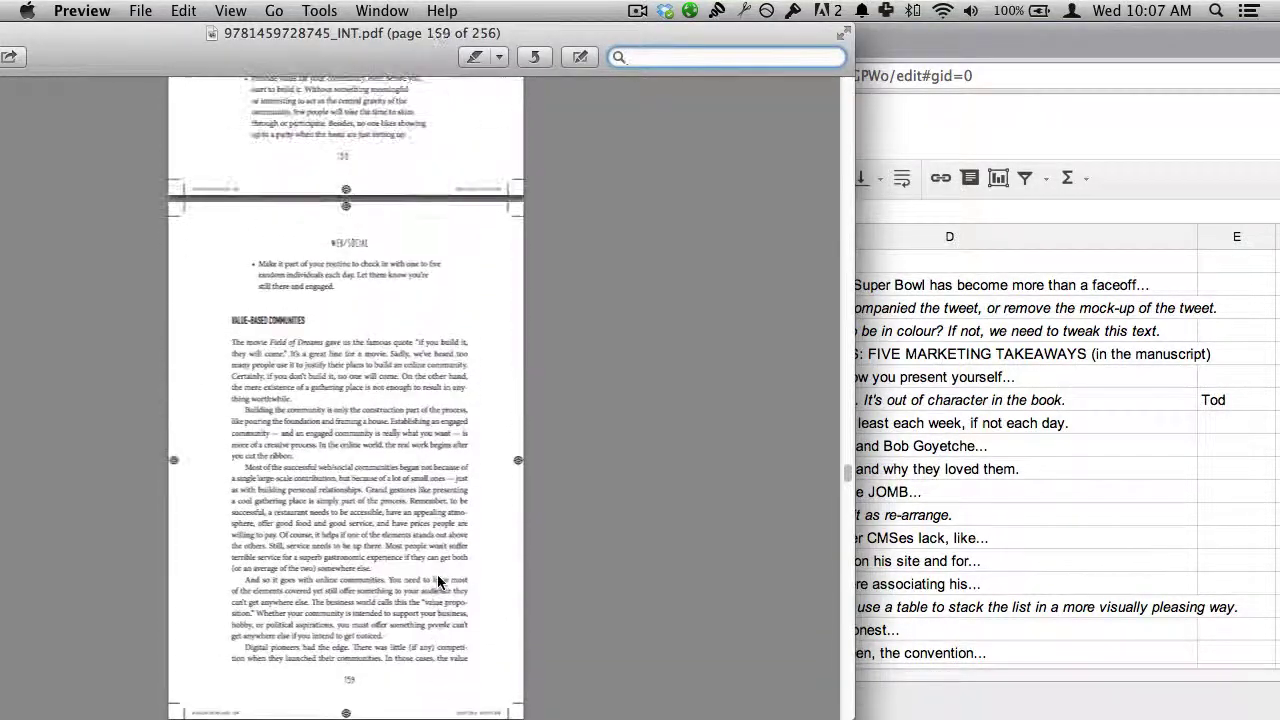
scroll(437, 578, up, 10)
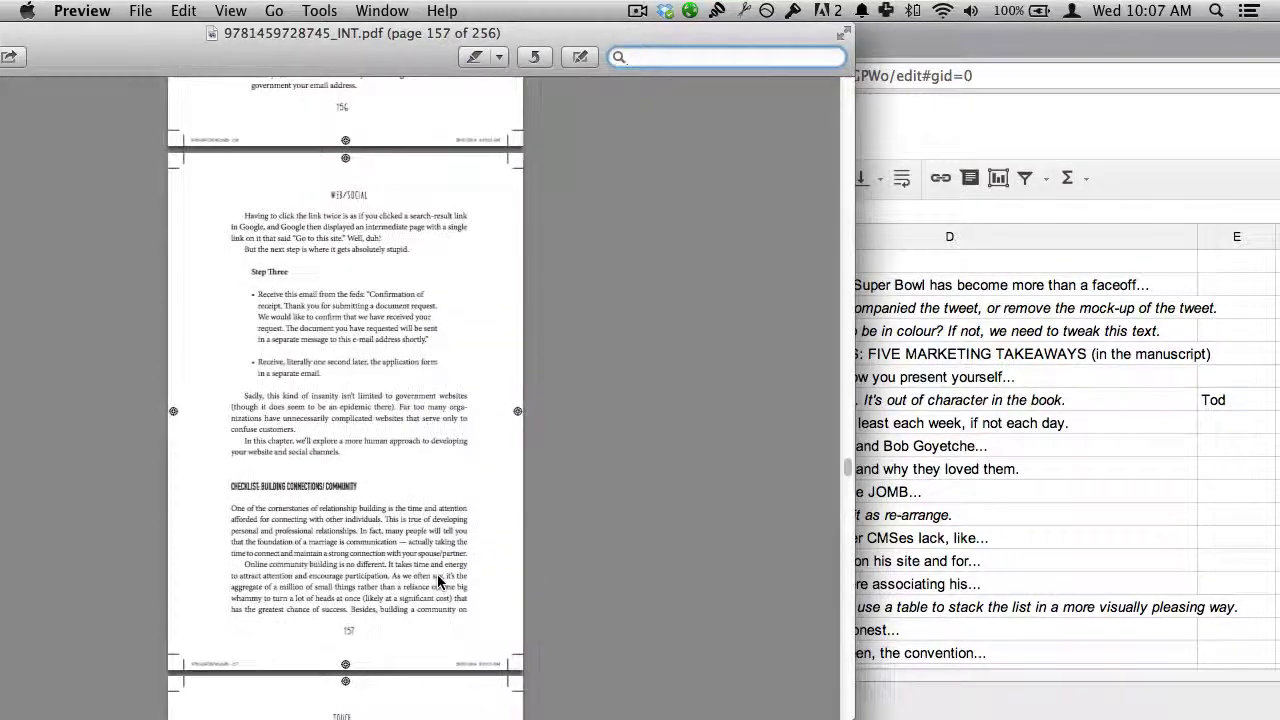
scroll(437, 581, down, 3)
key(super+plus)
key(super+Tab)
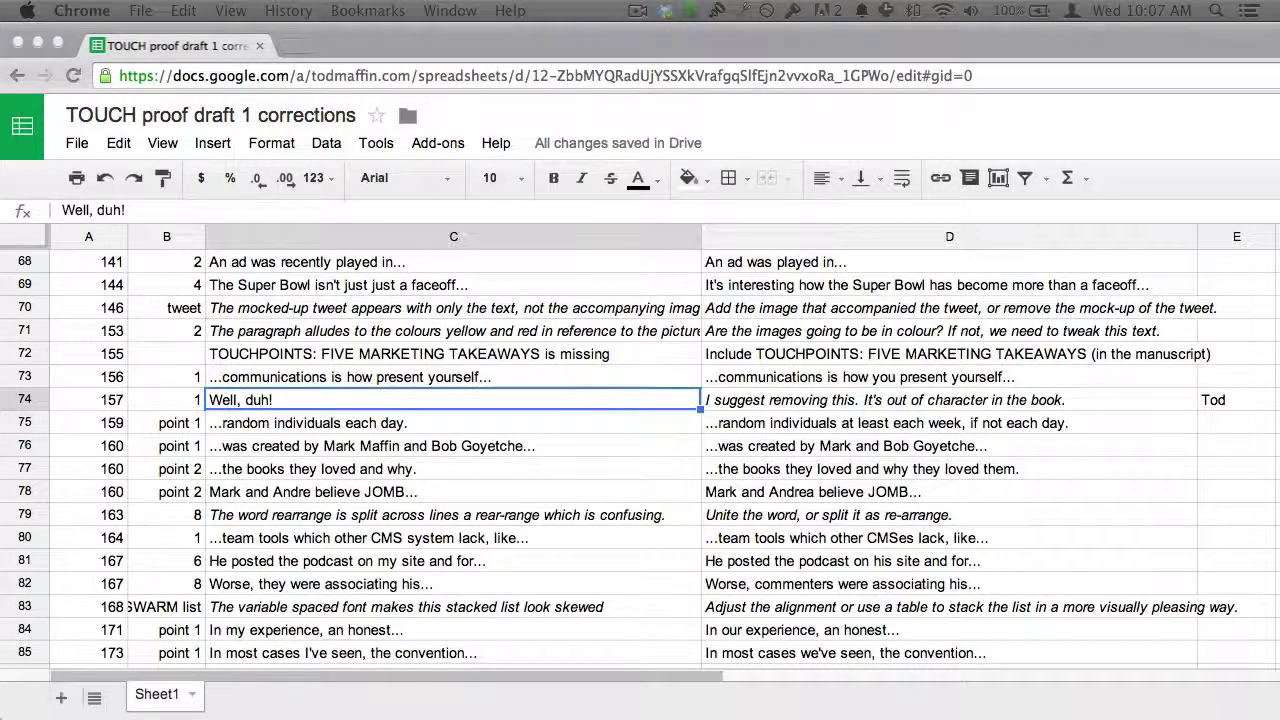
key(super+Tab)
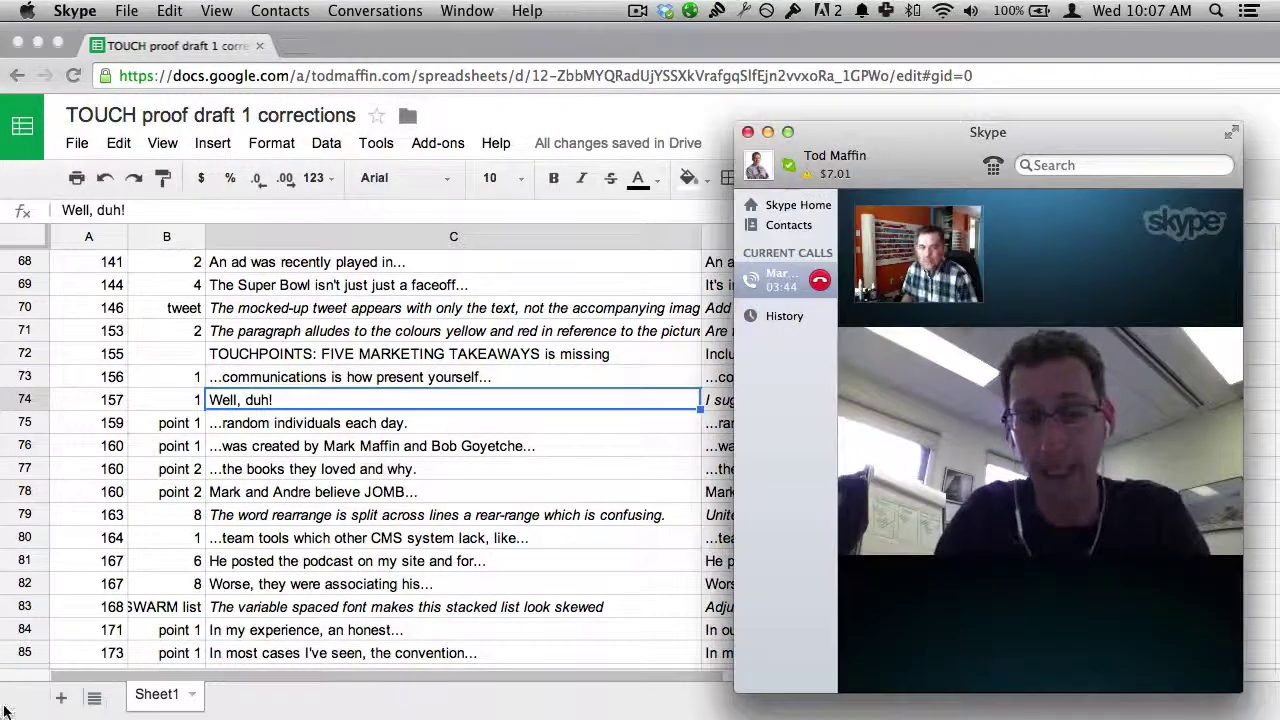
click(432, 398)
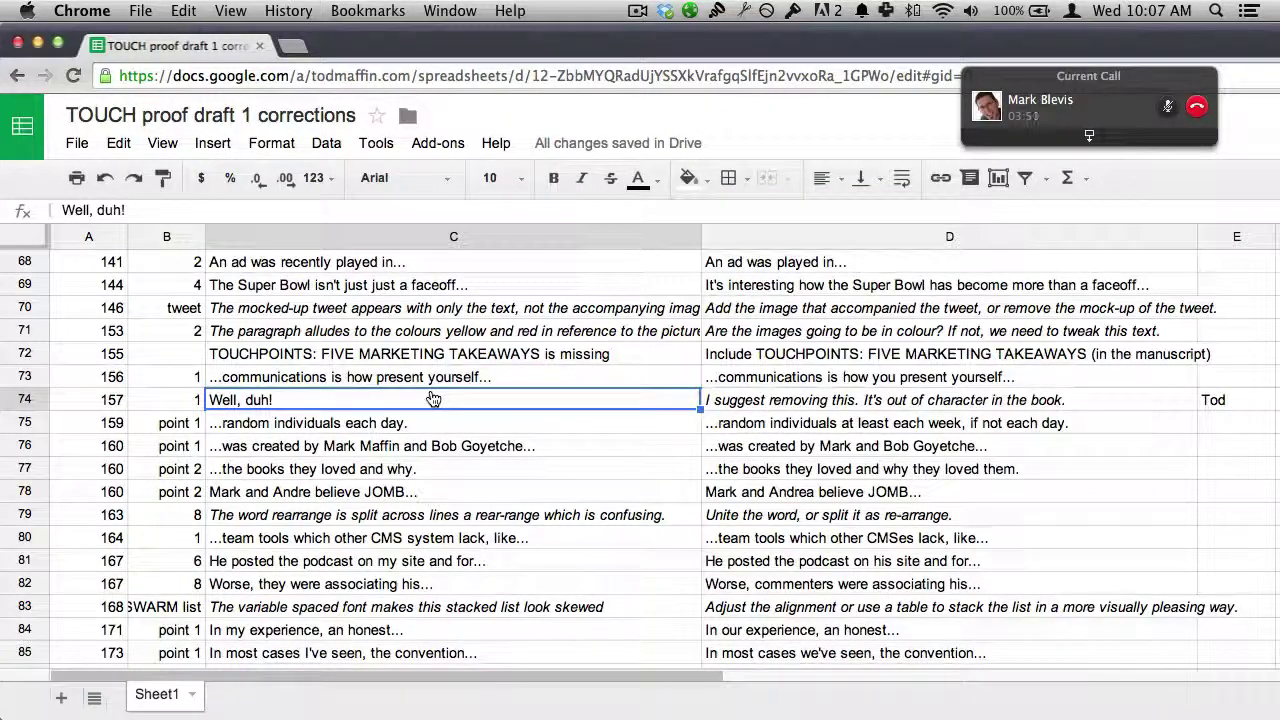
key(super+Tab)
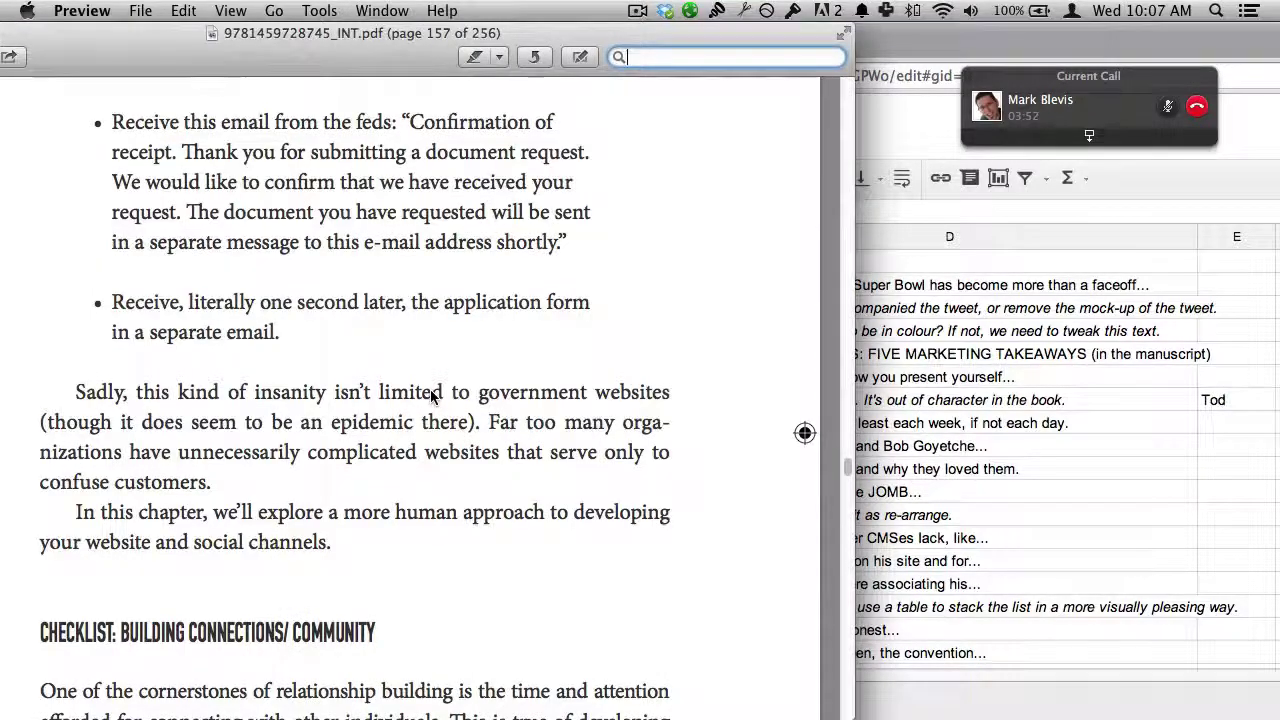
- Locate and select 'Well, duh!' before the Step Three section on page 157, then deselect it
key(super+f)
scroll(432, 397, down, 10)
scroll(432, 397, up, 3)
scroll(432, 397, down, 1)
scroll(432, 397, up, 10)
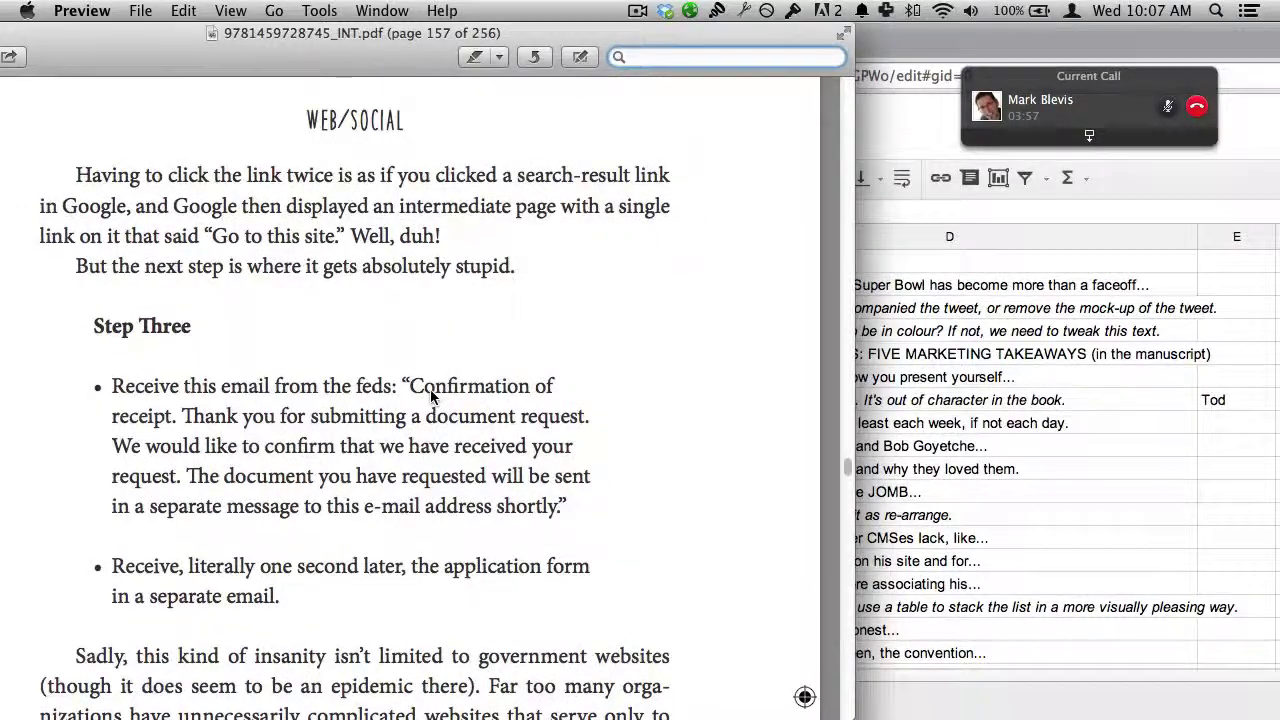
drag(441, 236, 353, 236)
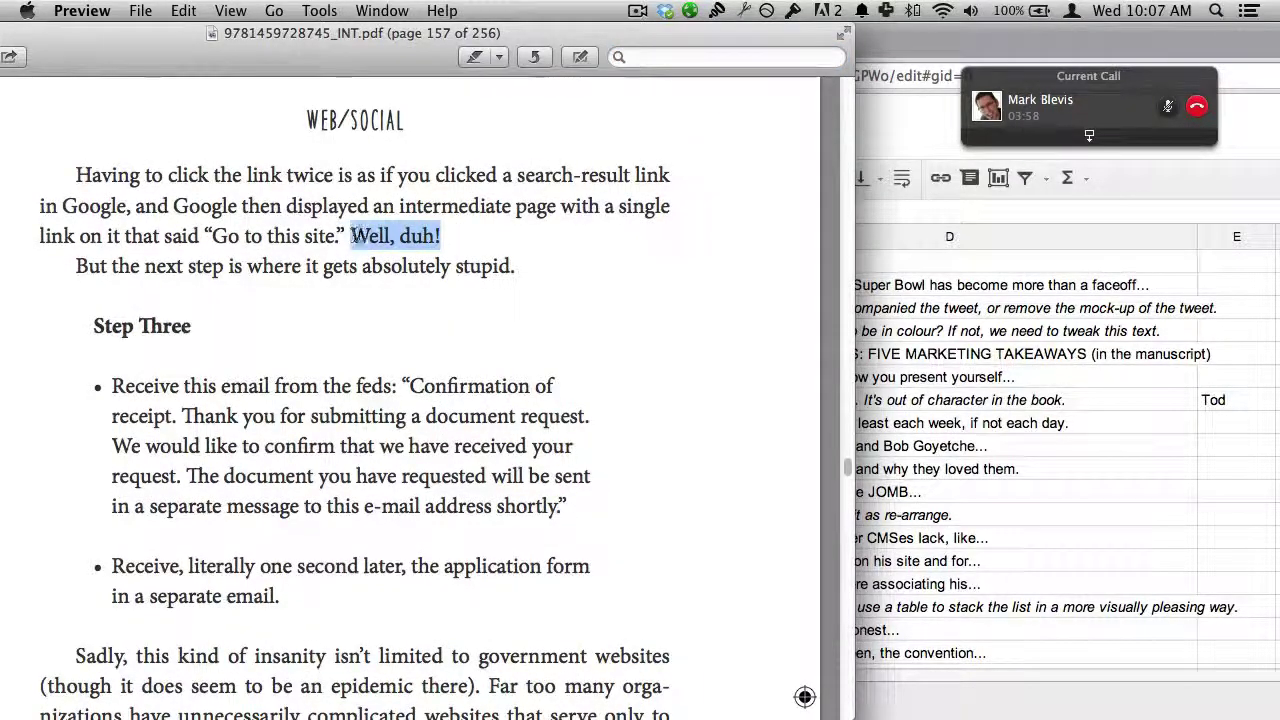
click(600, 260)
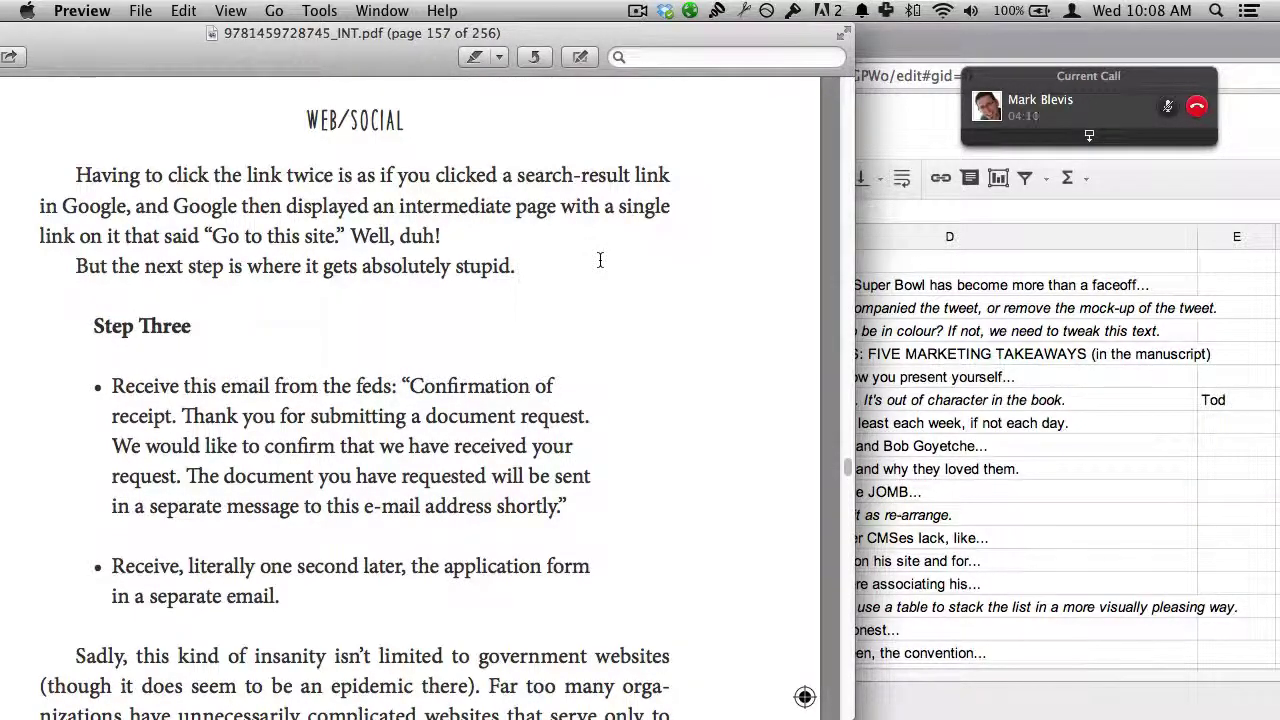
key(super+Tab)
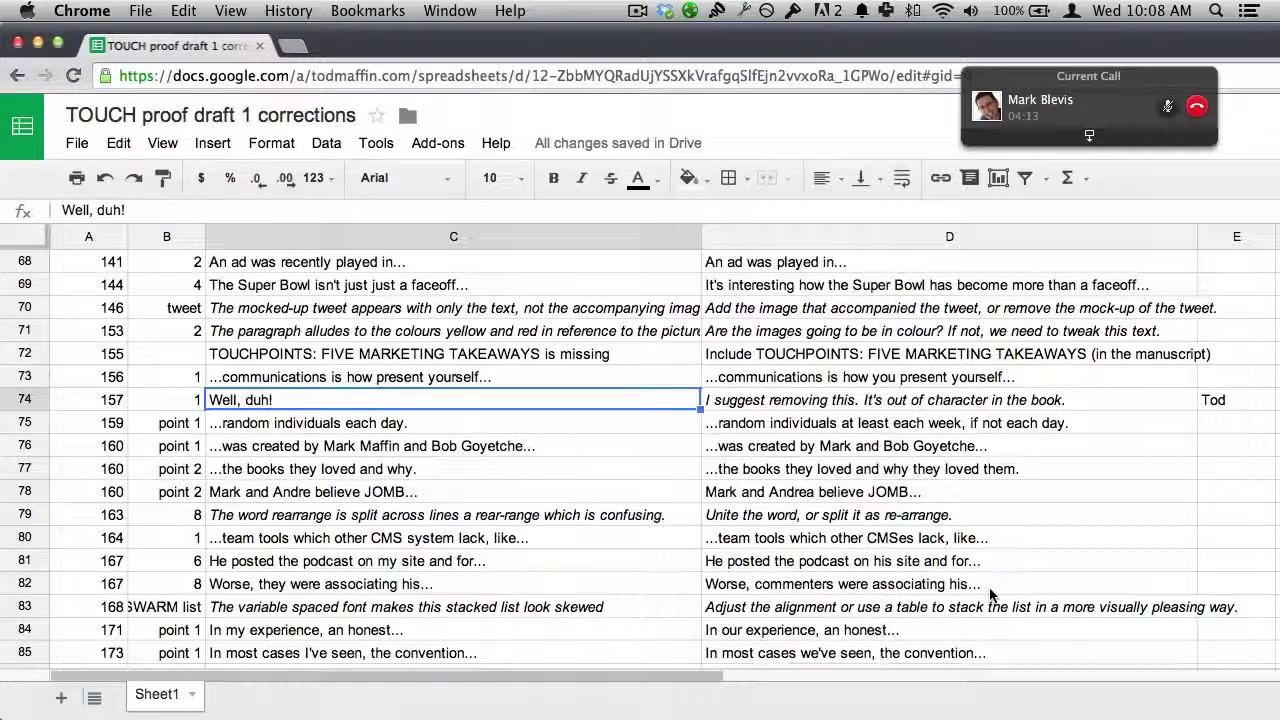
key(super+Tab)
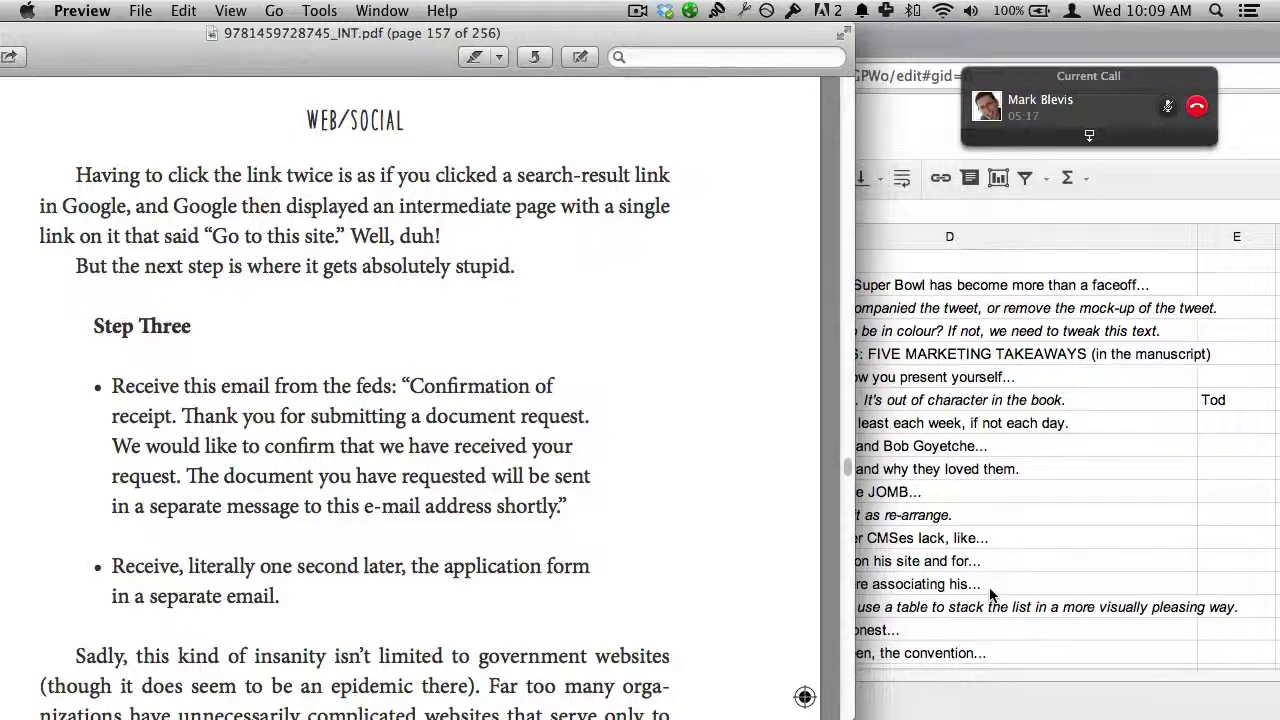
- Replace the row 74 response in D74 with 'Um, thanks.'
key(super+Tab)
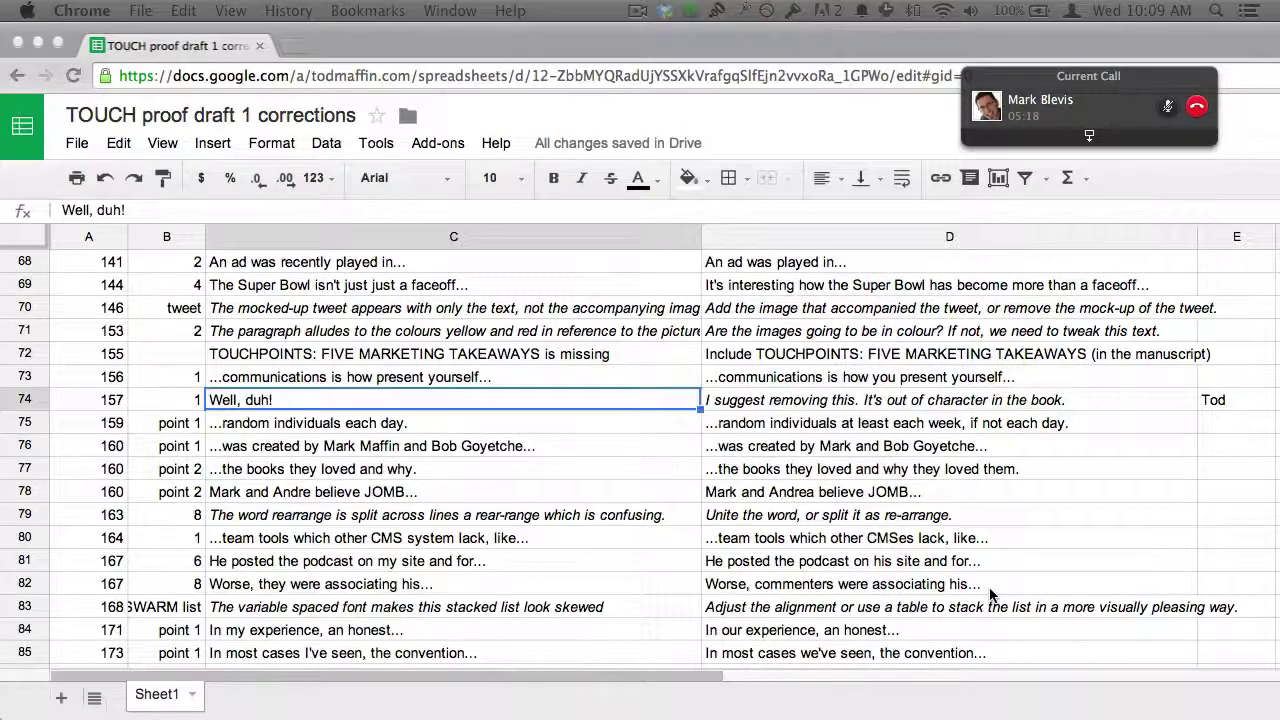
click(760, 401)
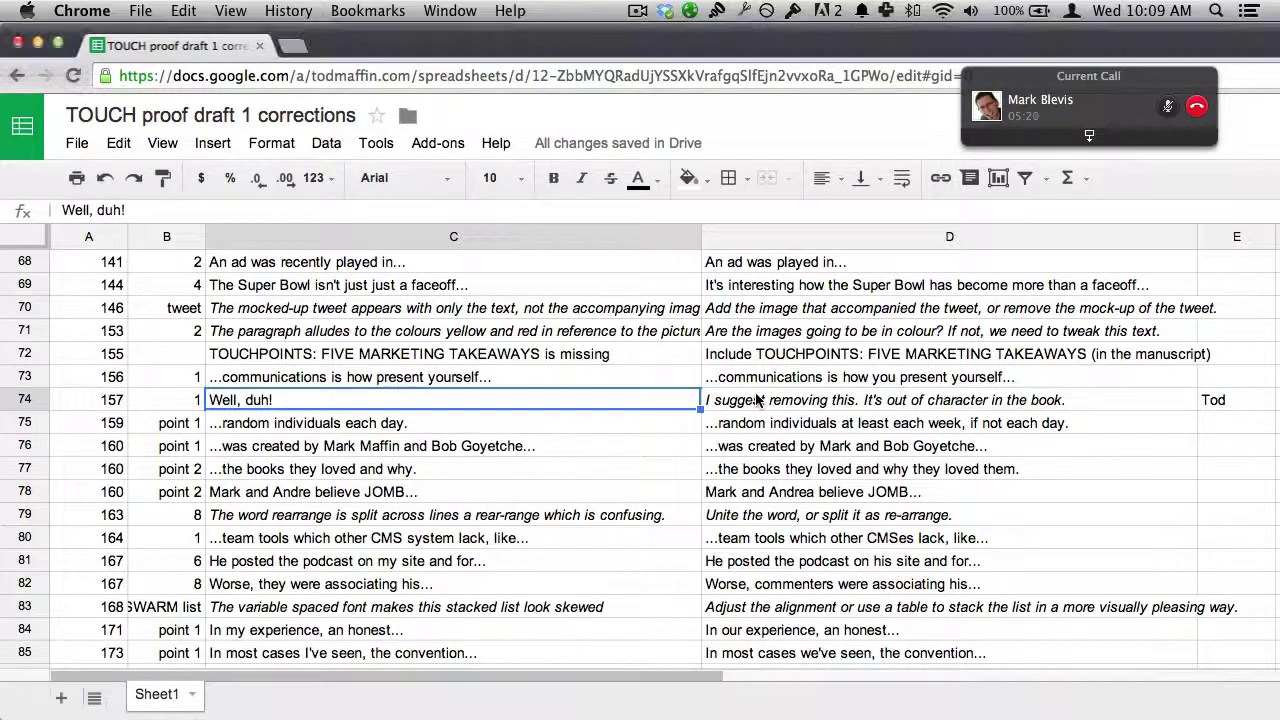
text(Um, thanks.)
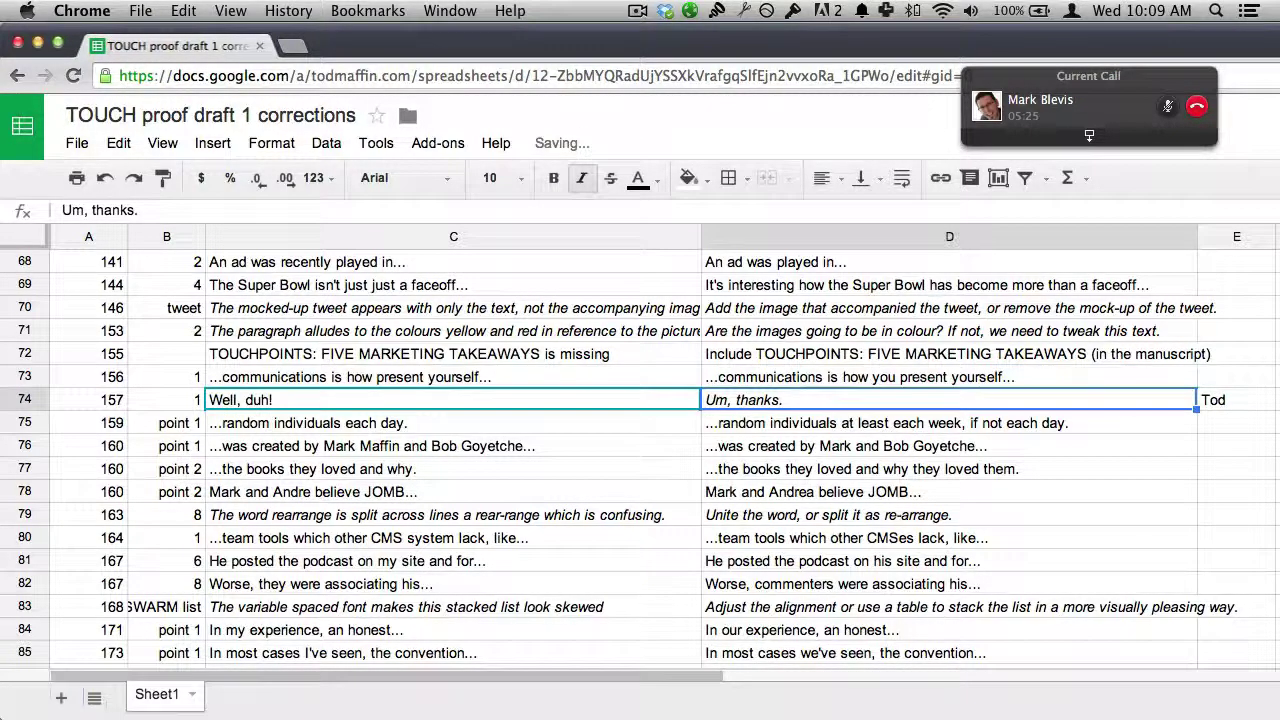
click(300, 422)
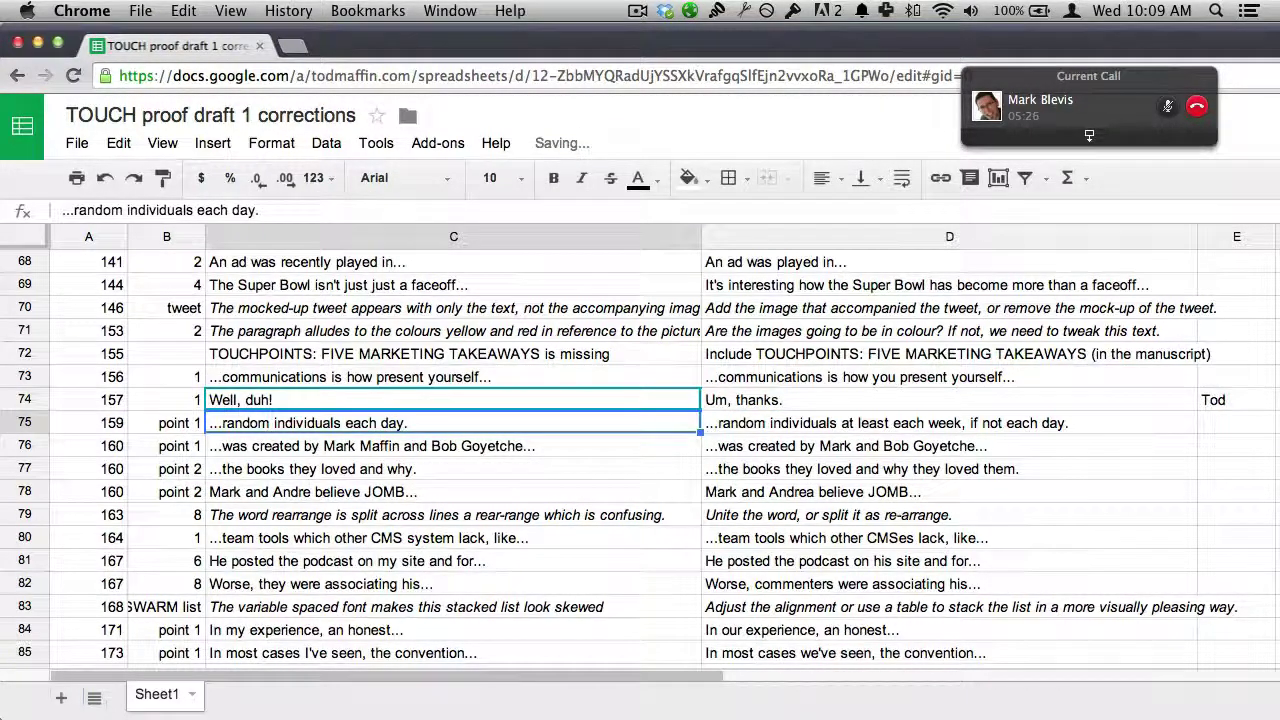
click(1089, 135)
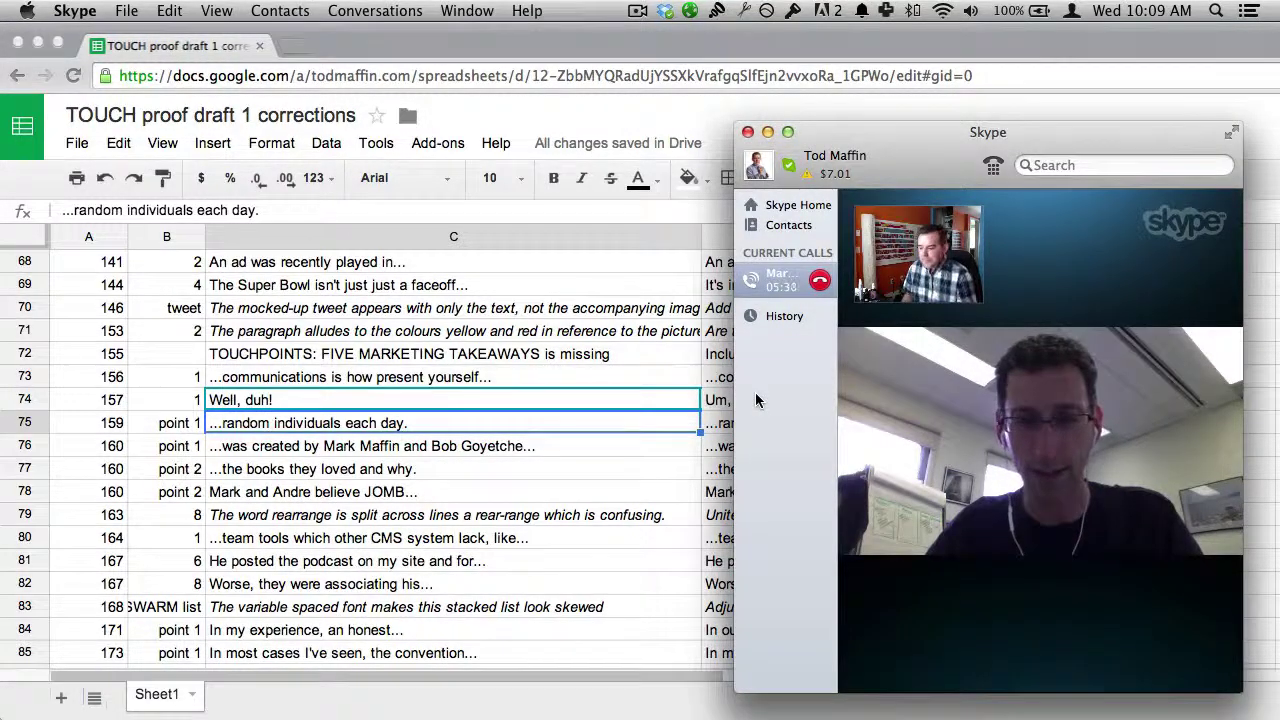
- Open facebook.com/touchacademy in a new tab, scroll it, then return to the spreadsheet tab
key(super+Tab)
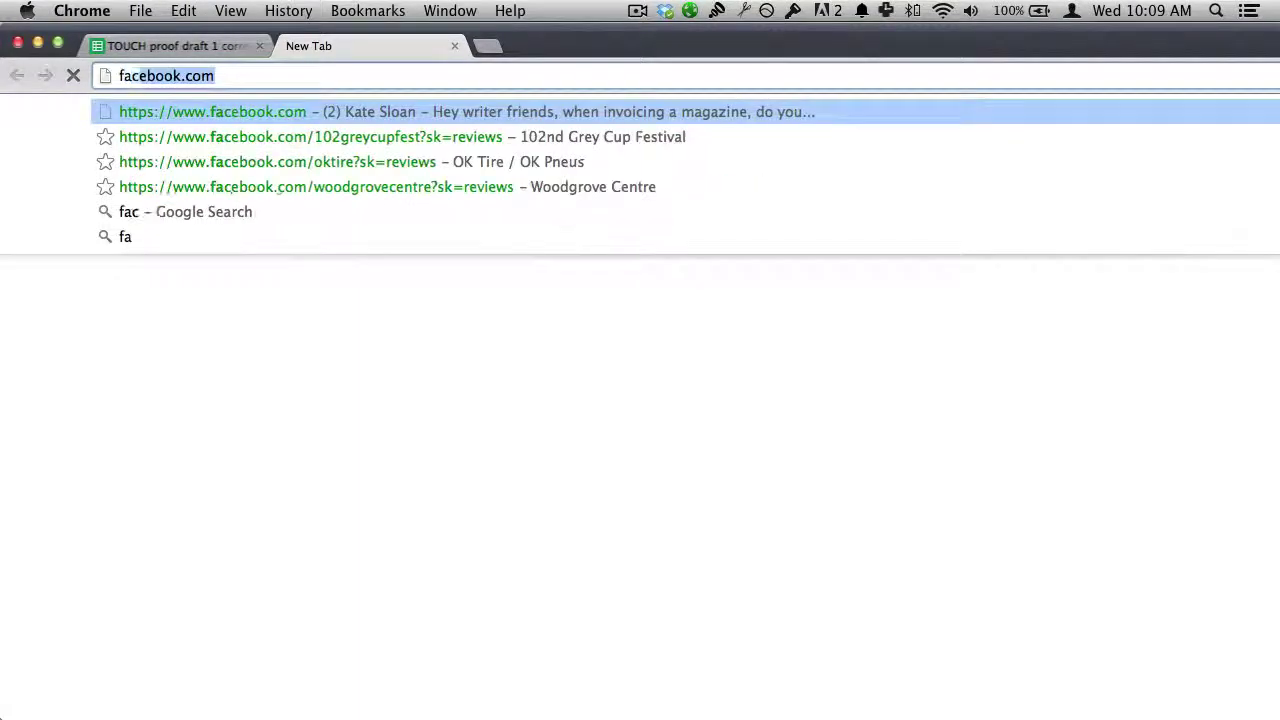
text(/touchacademy)
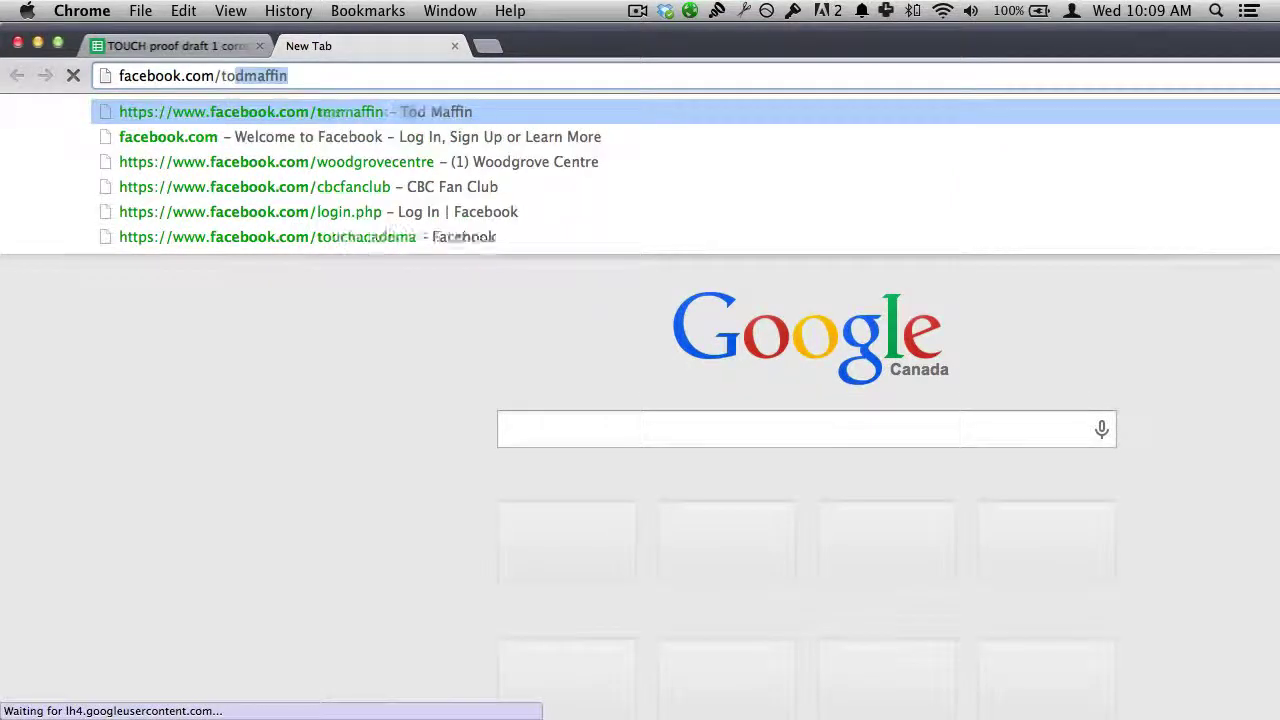
key(Return)
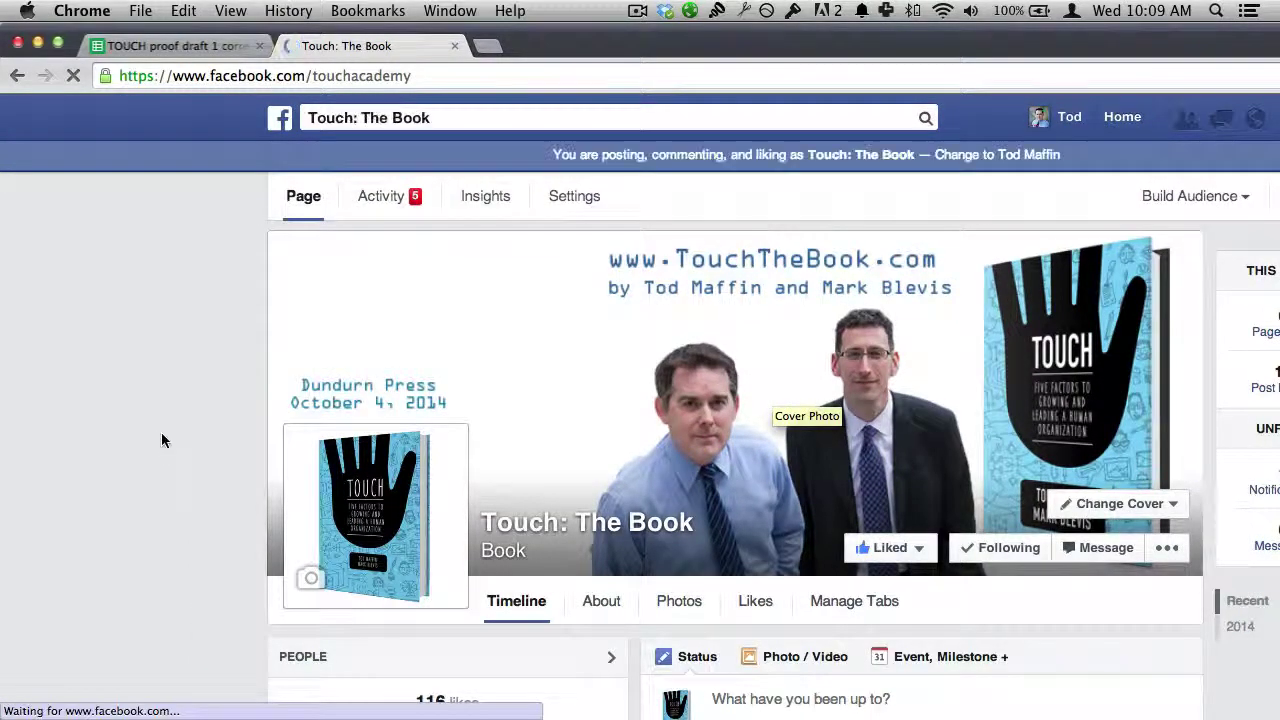
scroll(161, 440, down, 5)
scroll(161, 432, down, 5)
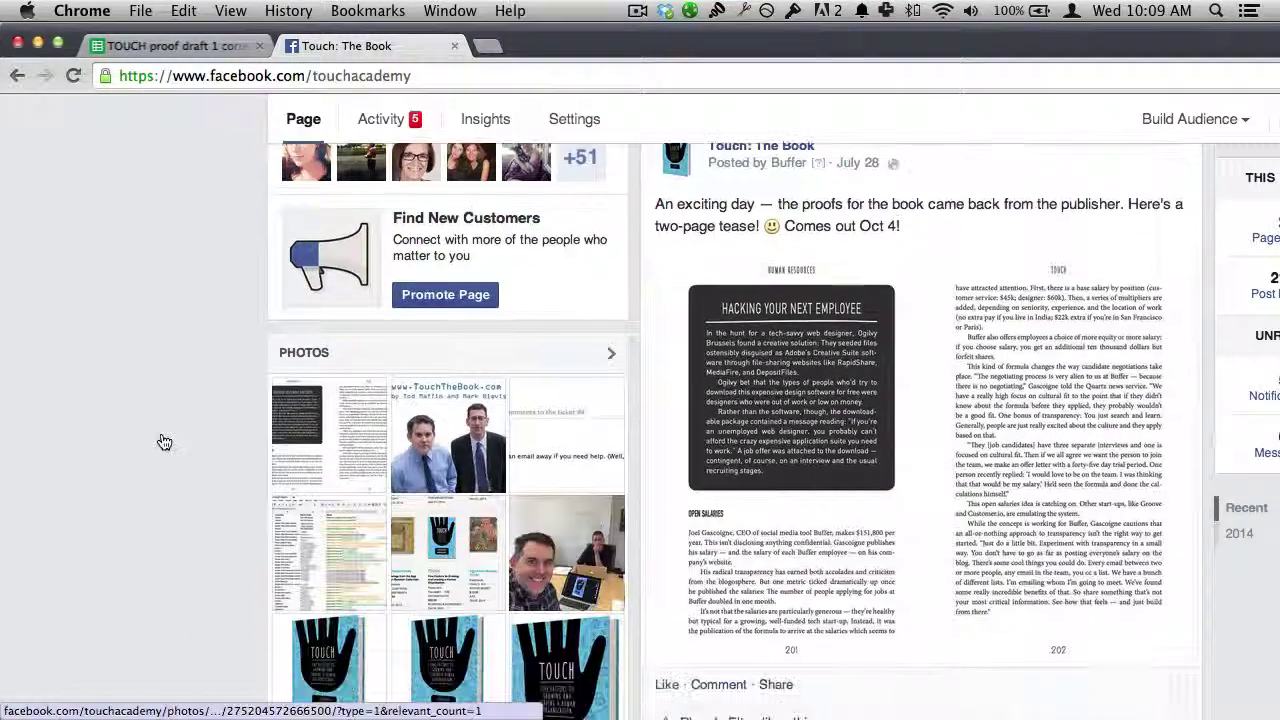
key(ctrl+shift+Tab)
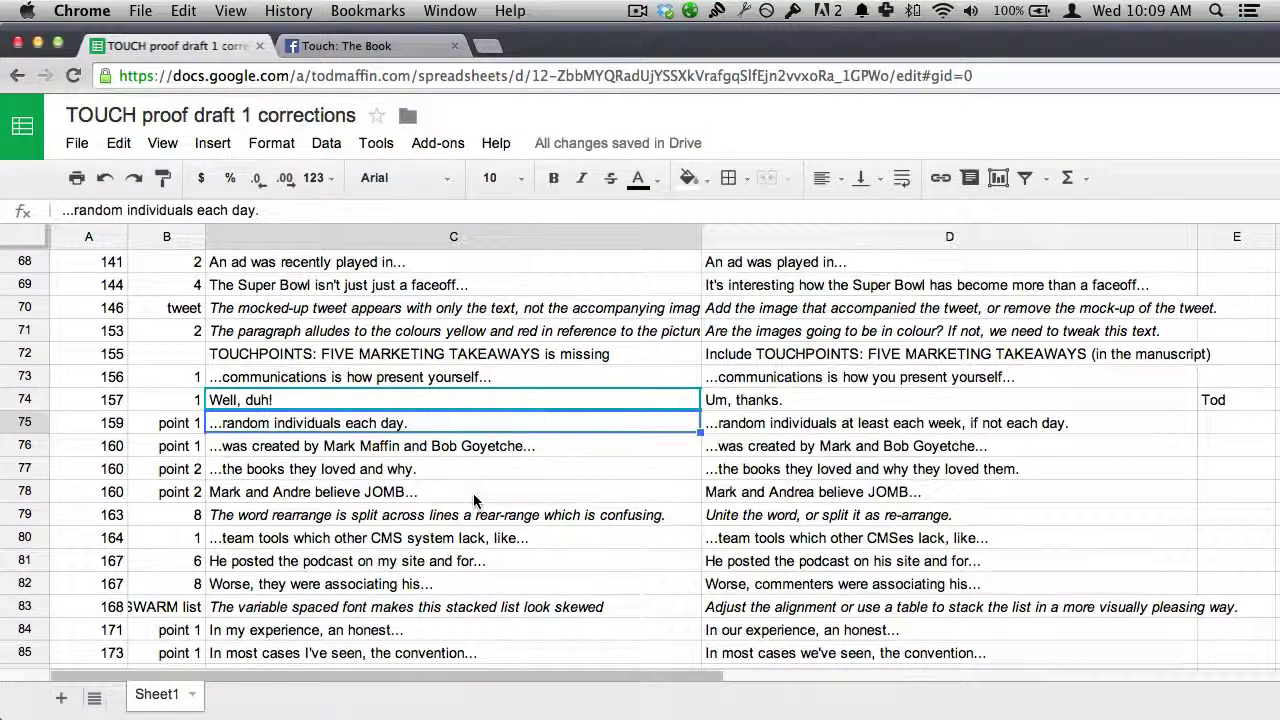
- Zoom the proof out and scroll down to page 159
key(super+Tab)
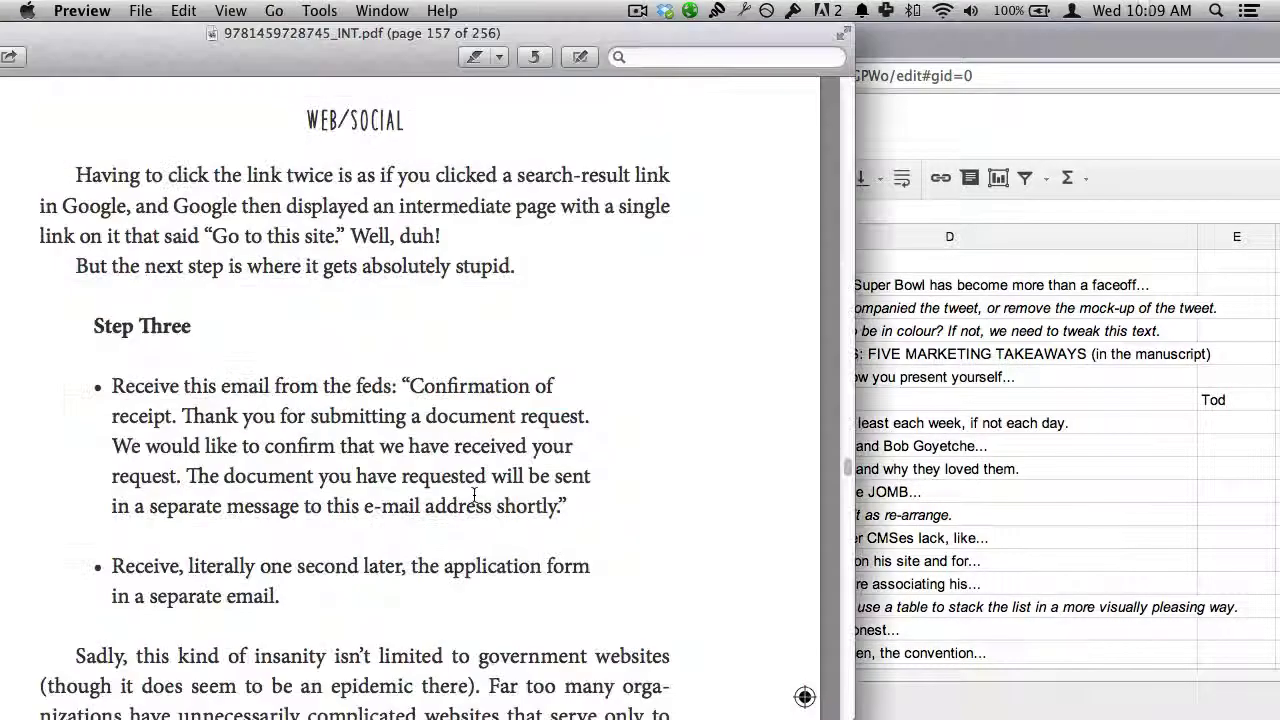
scroll(312, 476, down, 5)
key(super+minus)
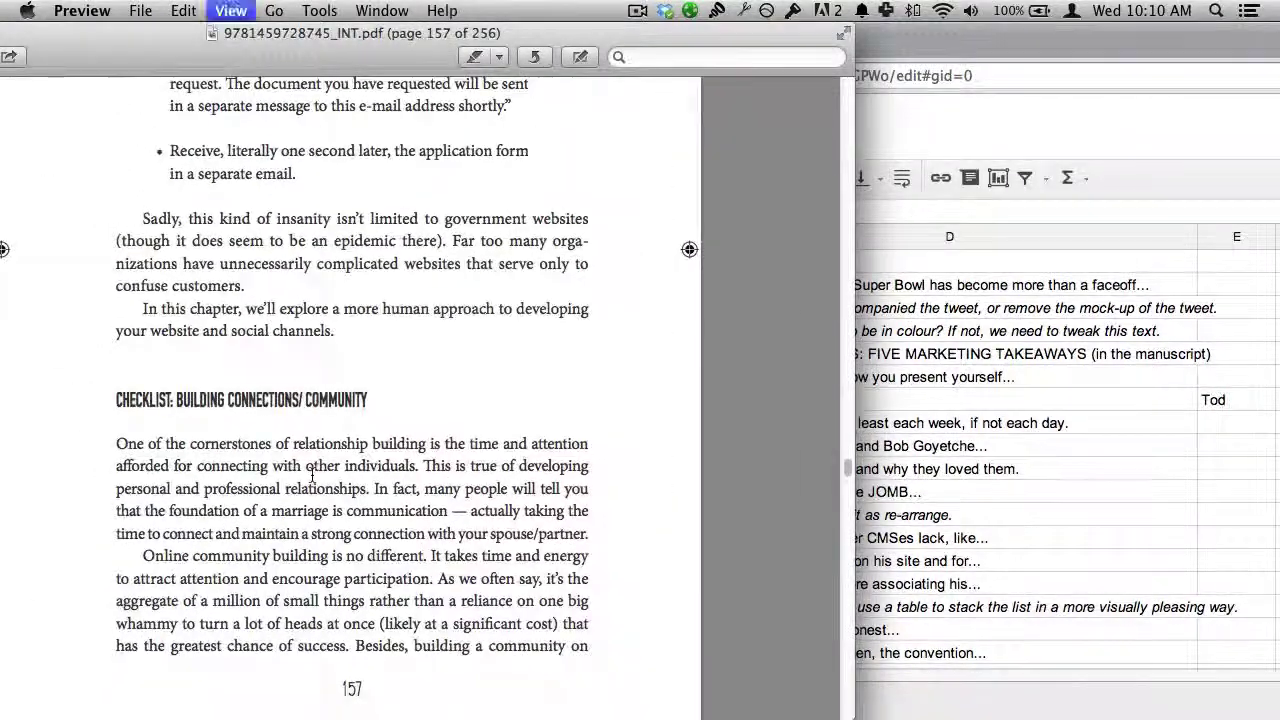
scroll(312, 476, down, 15)
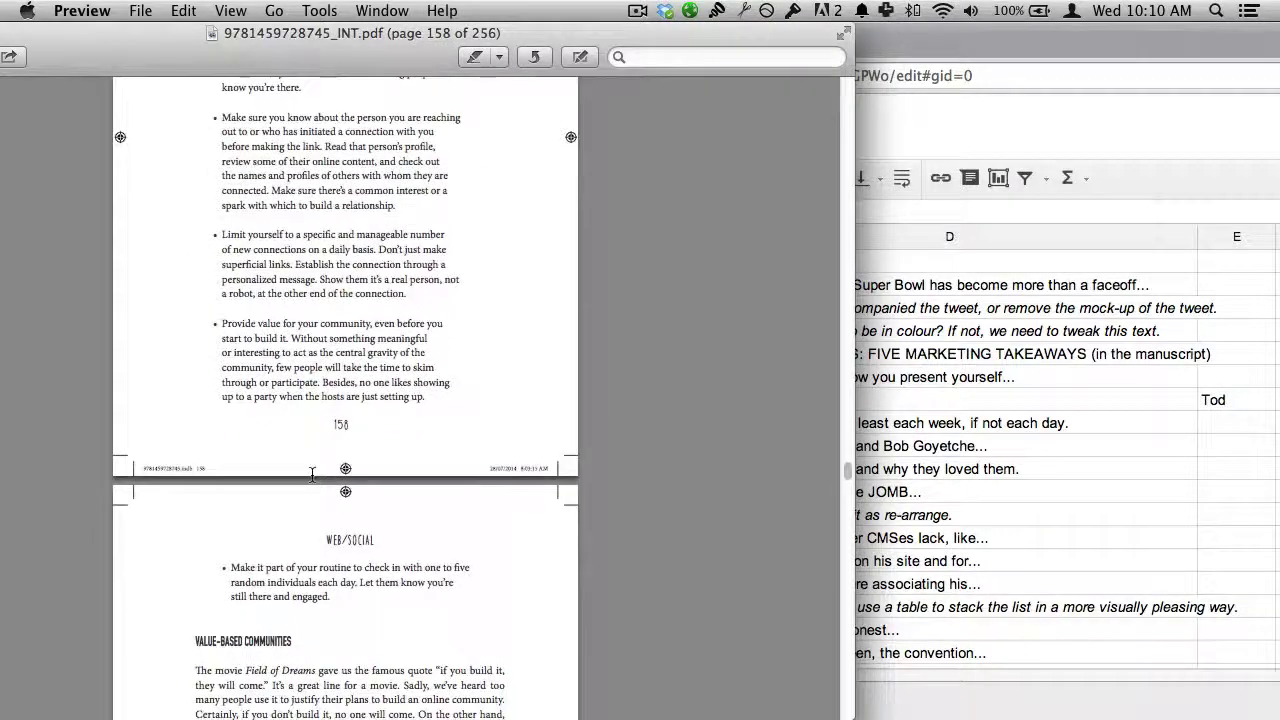
scroll(312, 476, down, 6)
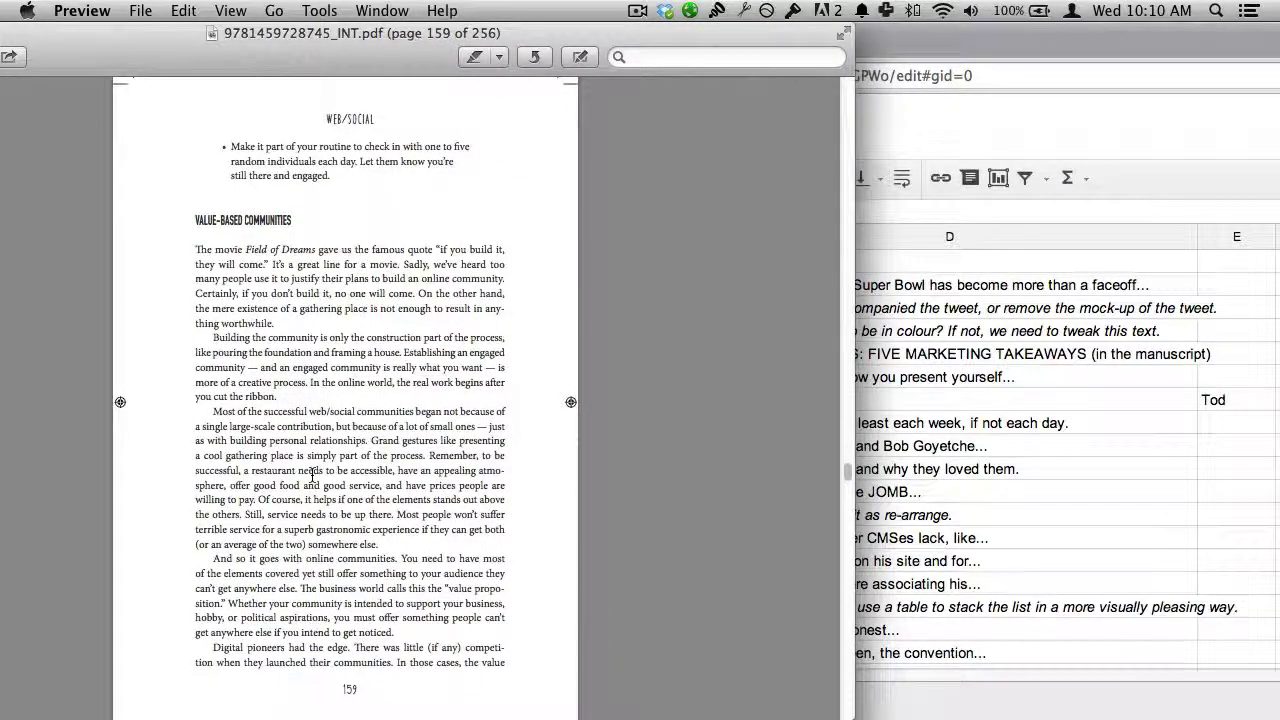
- Select the bullet about checking in with individuals and compare it with the spreadsheet row
key(super+Tab)
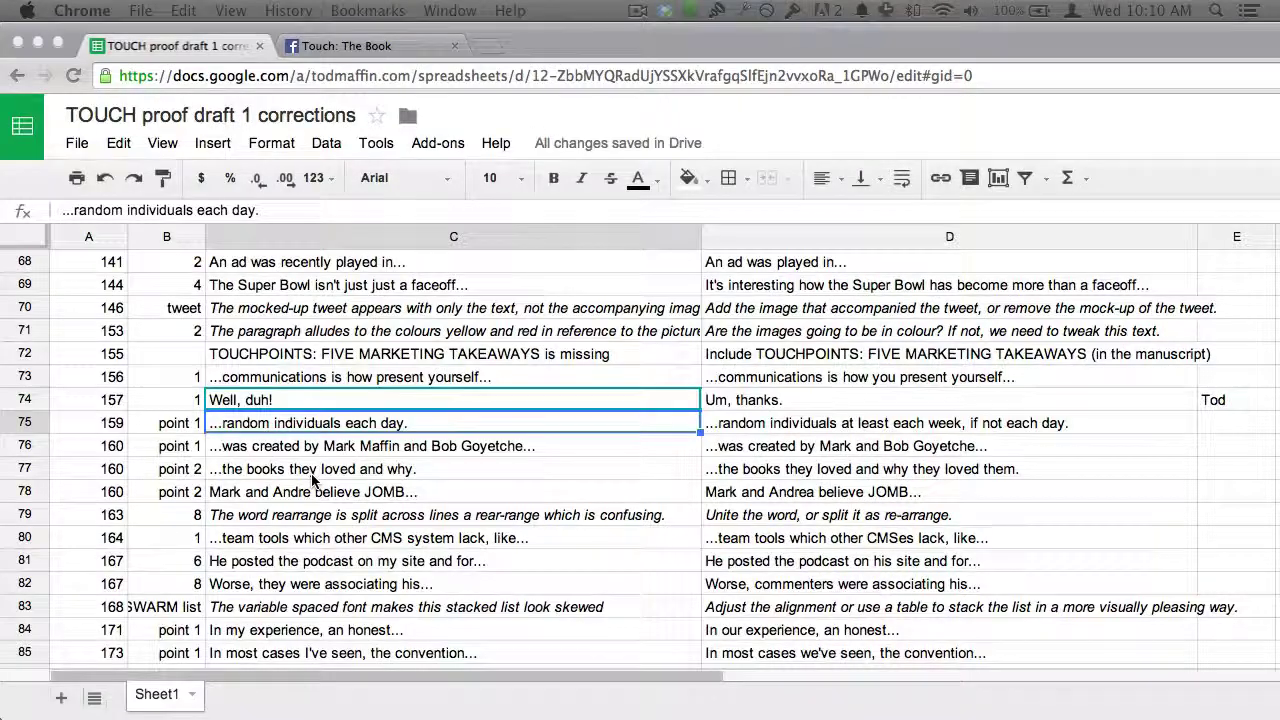
key(super+Tab)
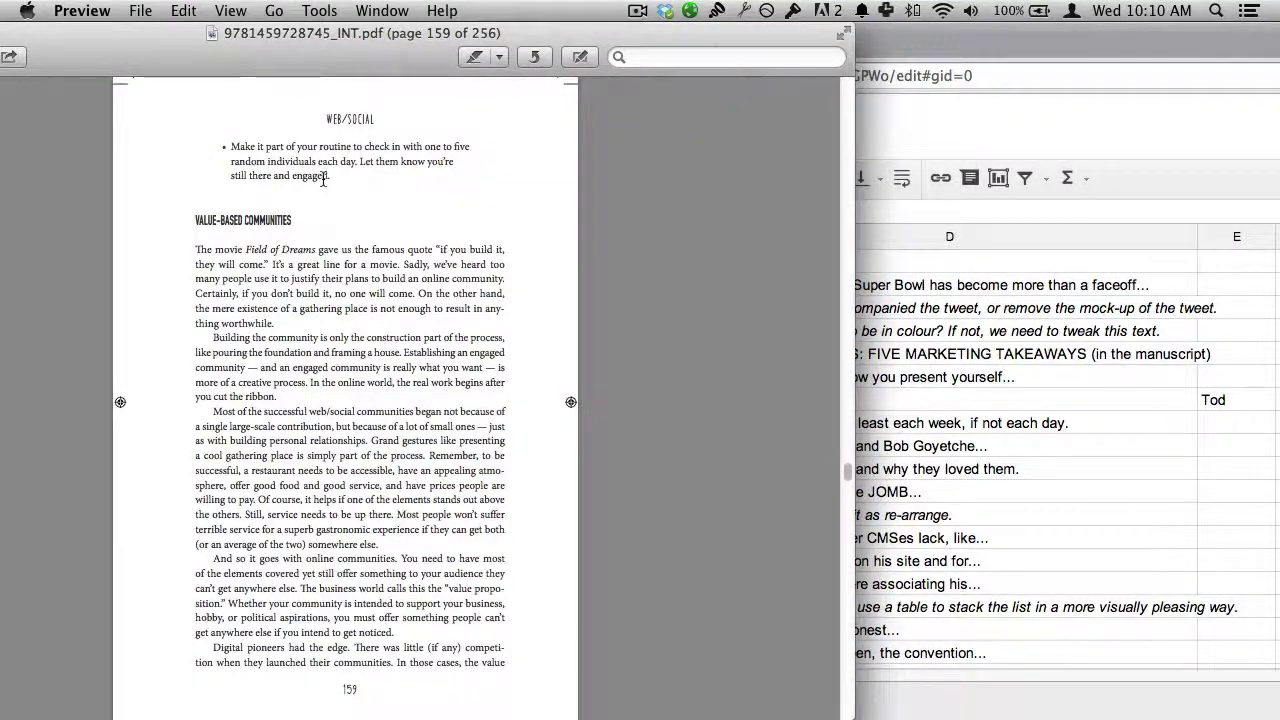
drag(323, 180, 220, 146)
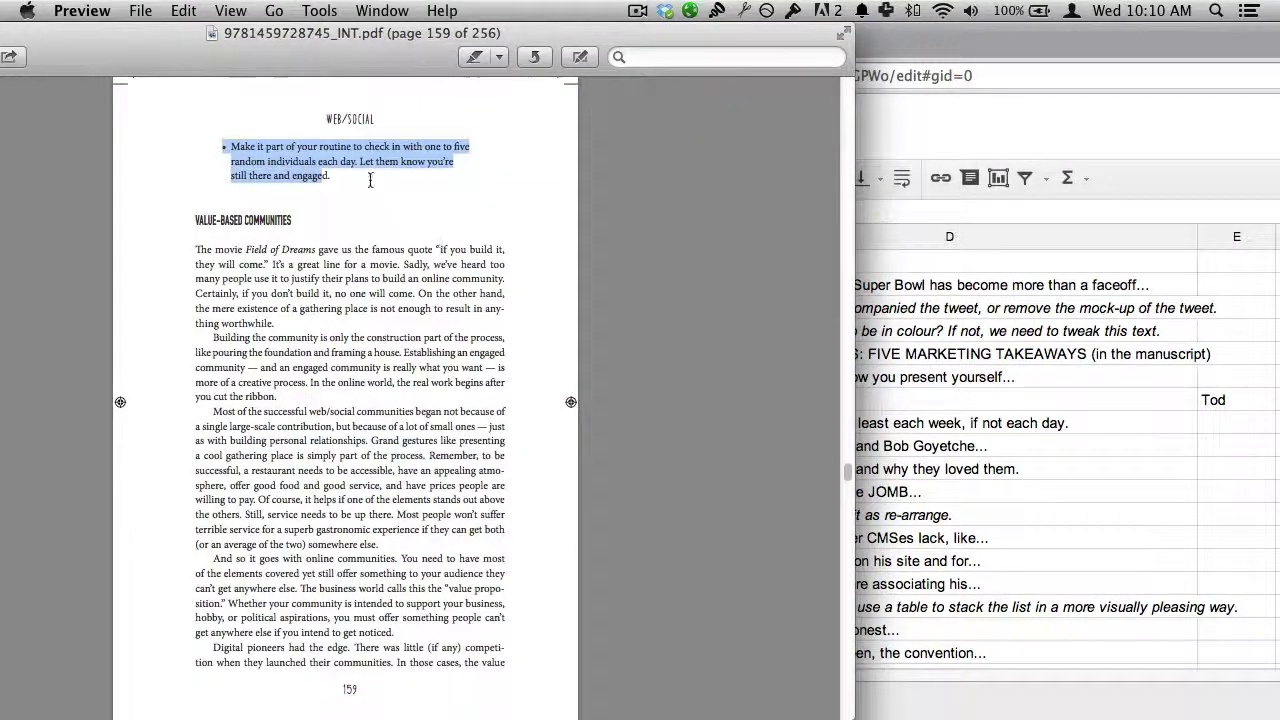
key(super+Tab)
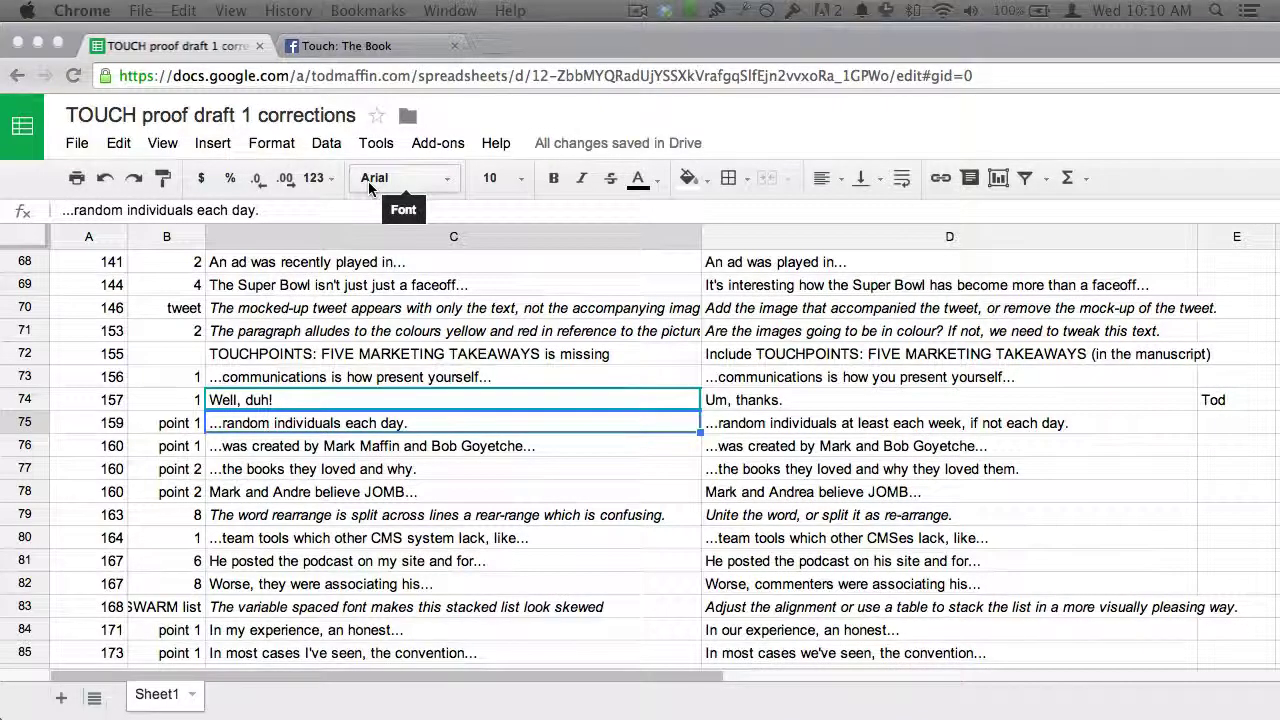
key(super+Tab)
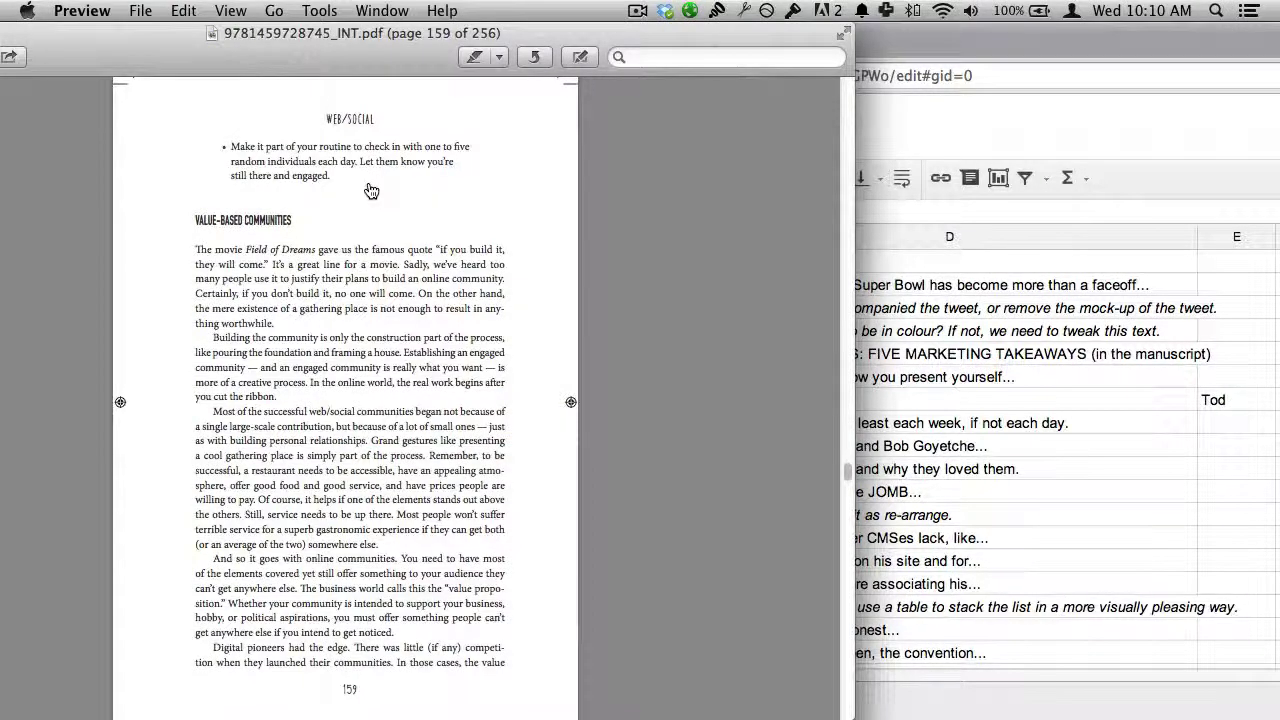
key(super+Tab)
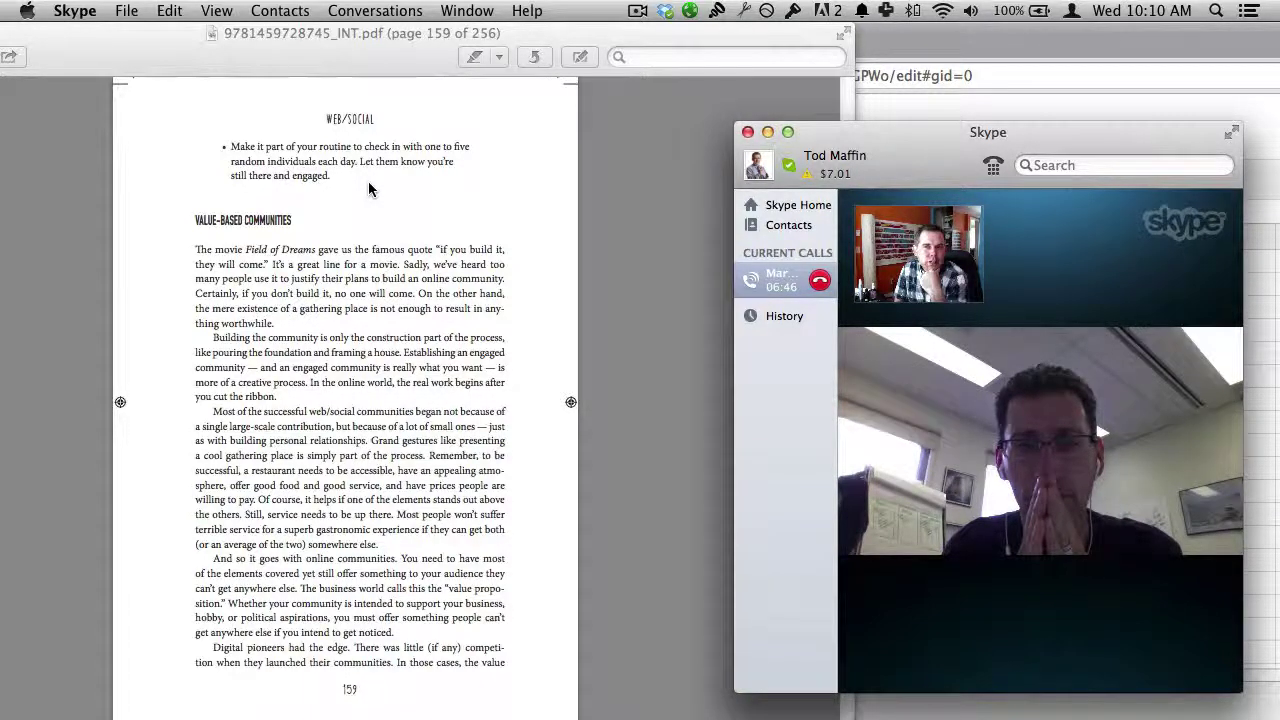
- Scroll the proof between pages 158 and 159, then bring the spreadsheet back at row 75
scroll(368, 188, up, 5)
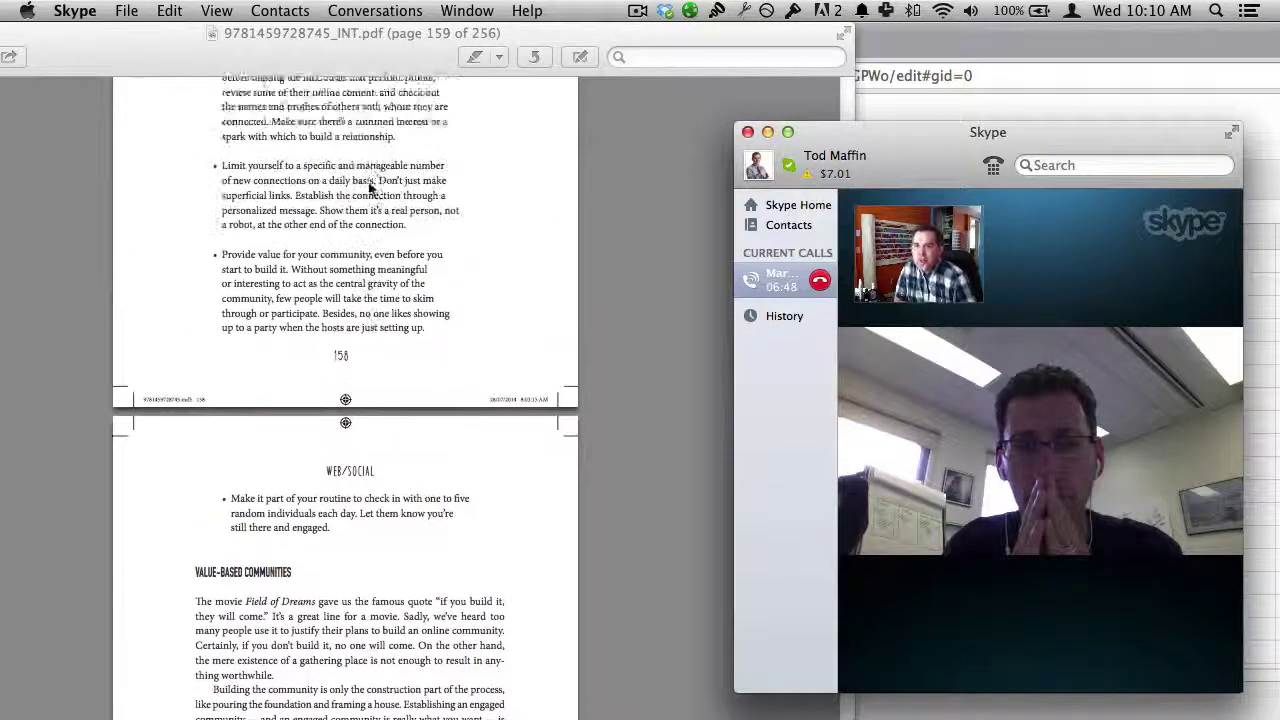
scroll(368, 188, up, 5)
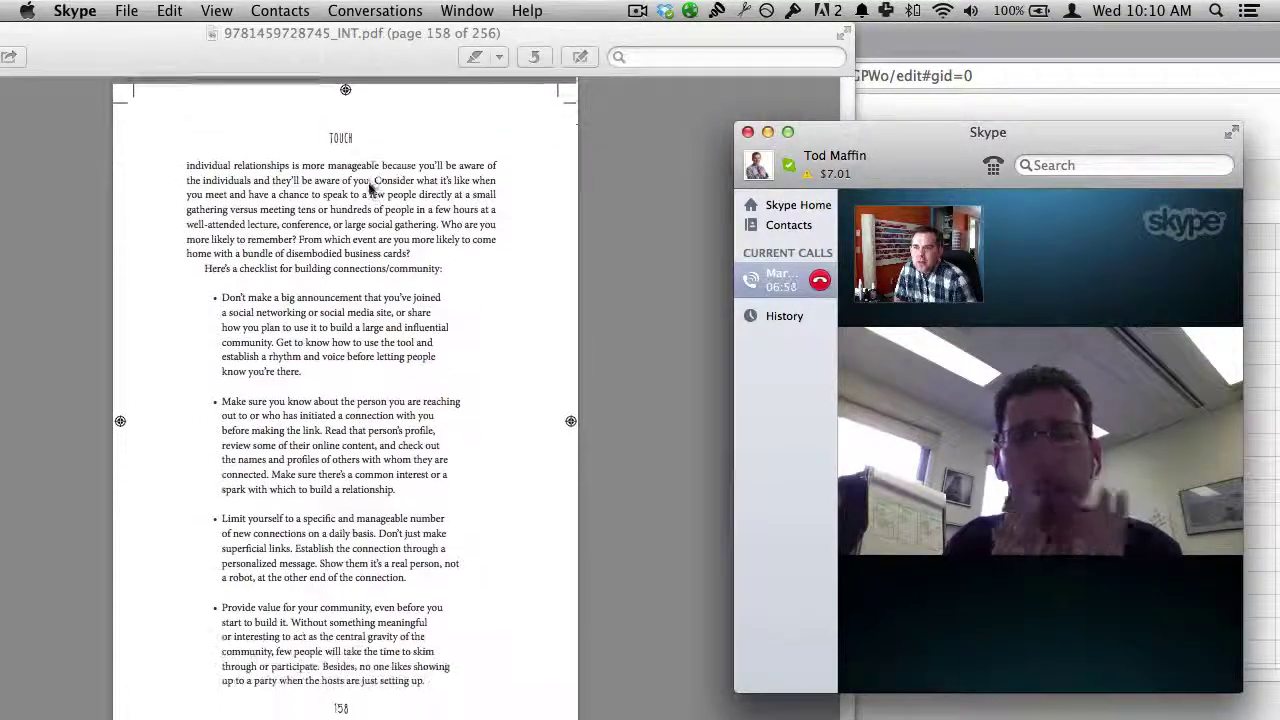
scroll(368, 188, down, 9)
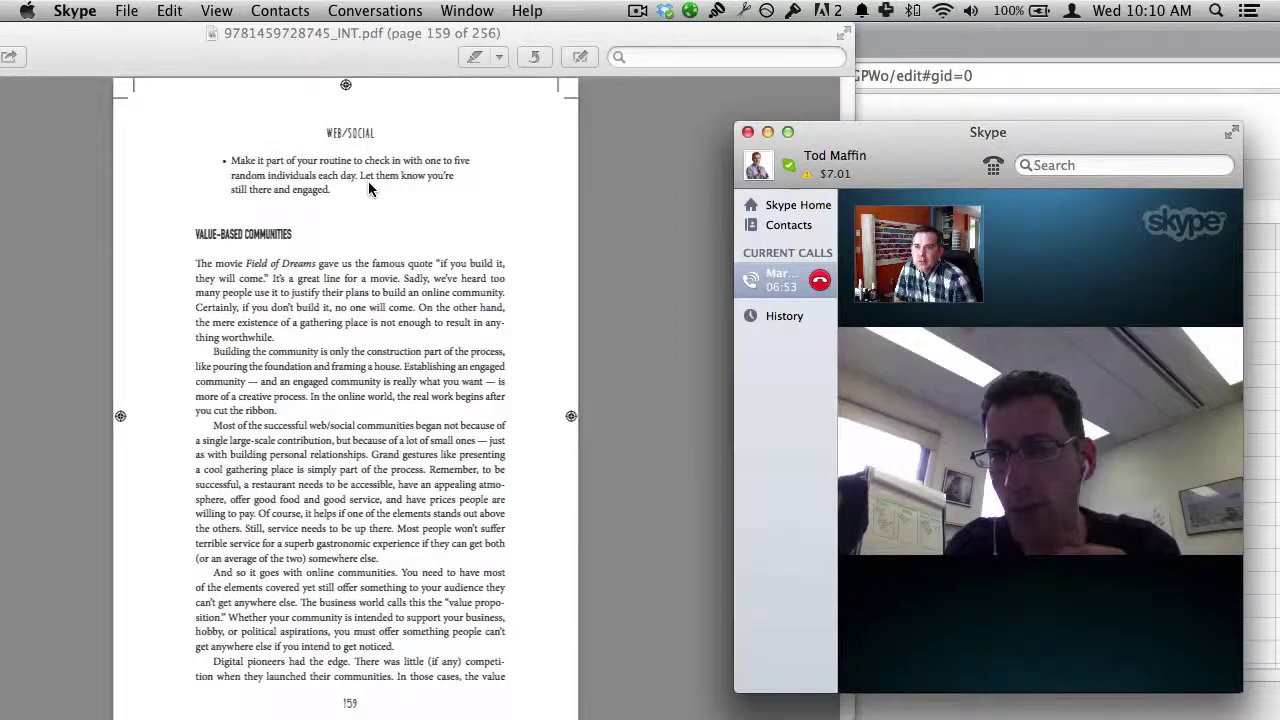
scroll(368, 190, down, 1)
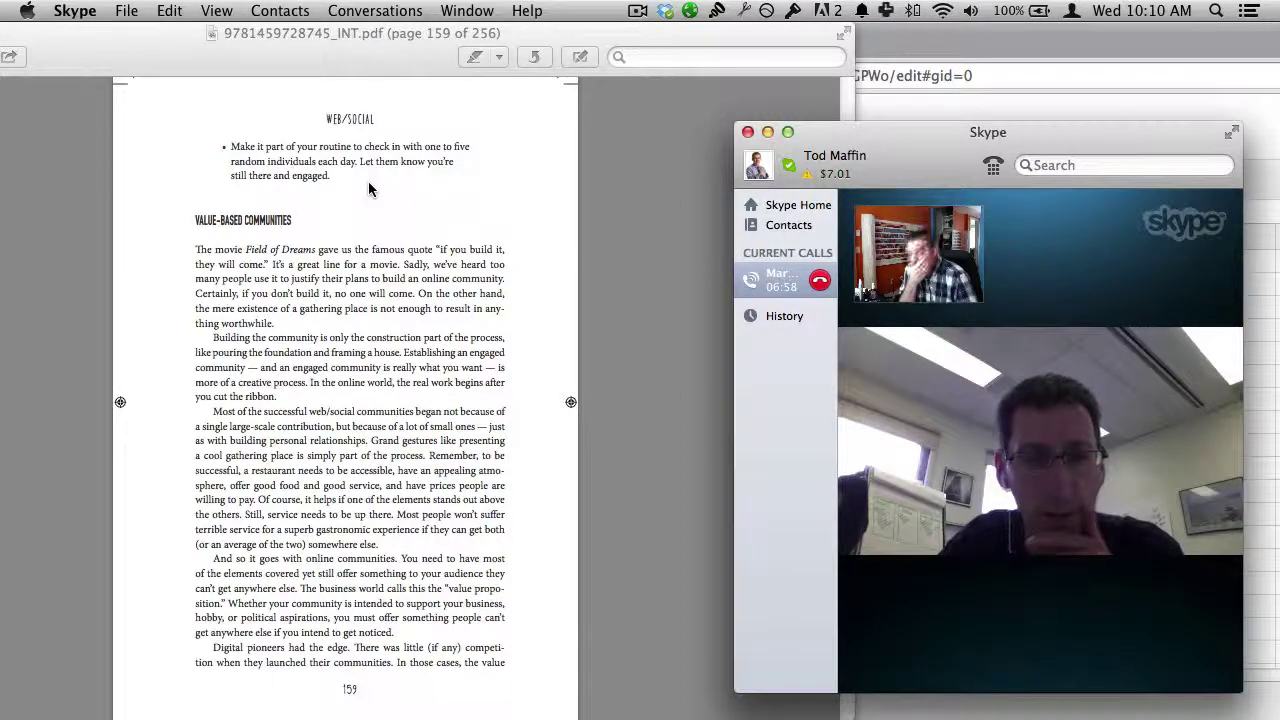
scroll(368, 183, up, 10)
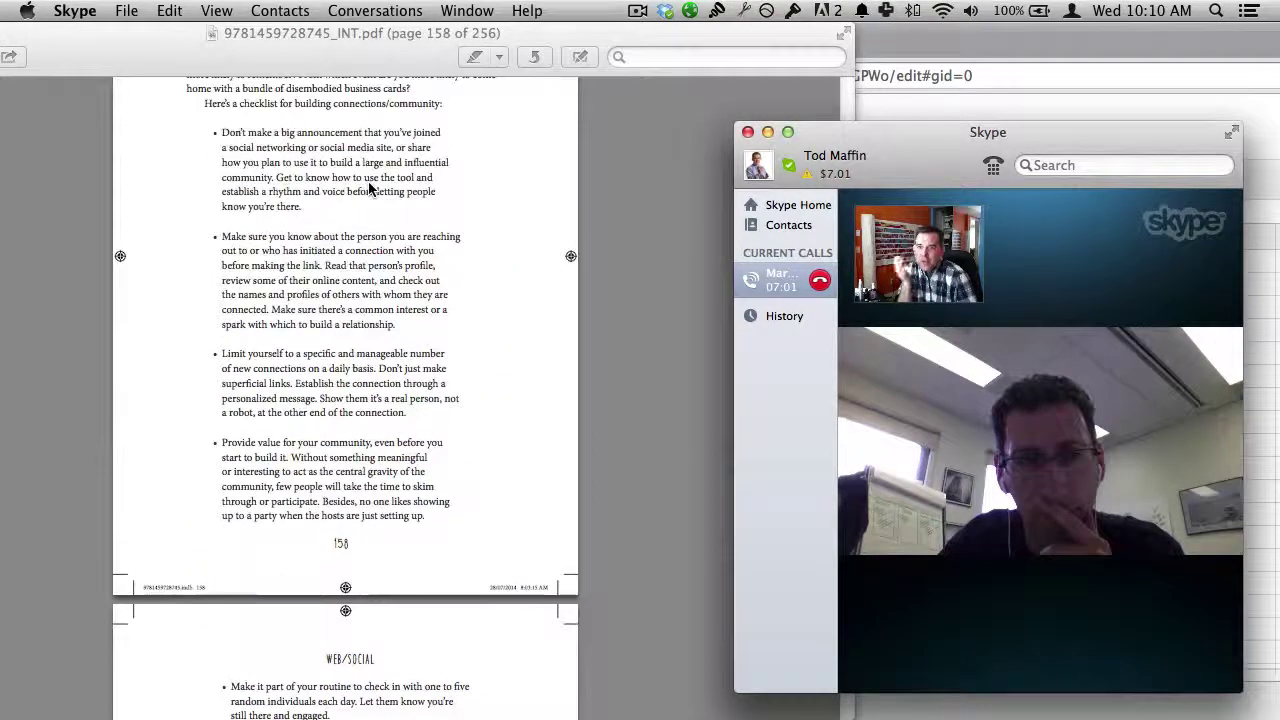
scroll(368, 187, up, 5)
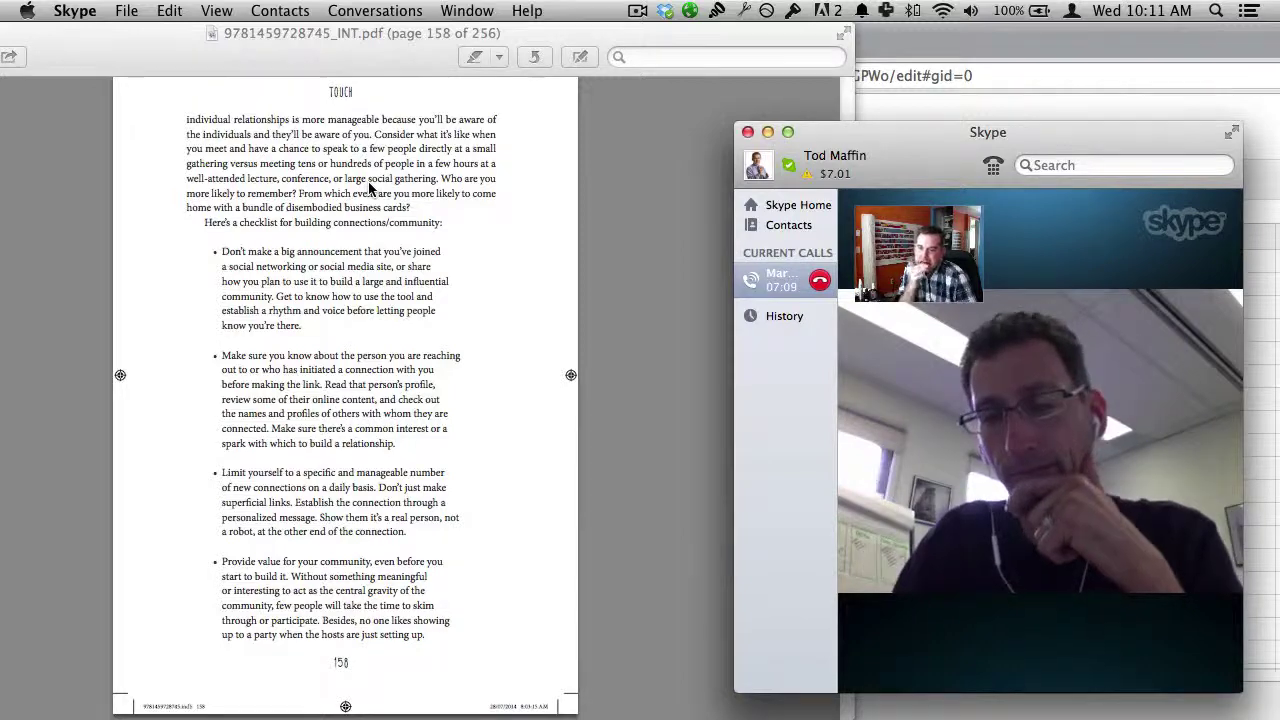
scroll(370, 190, down, 10)
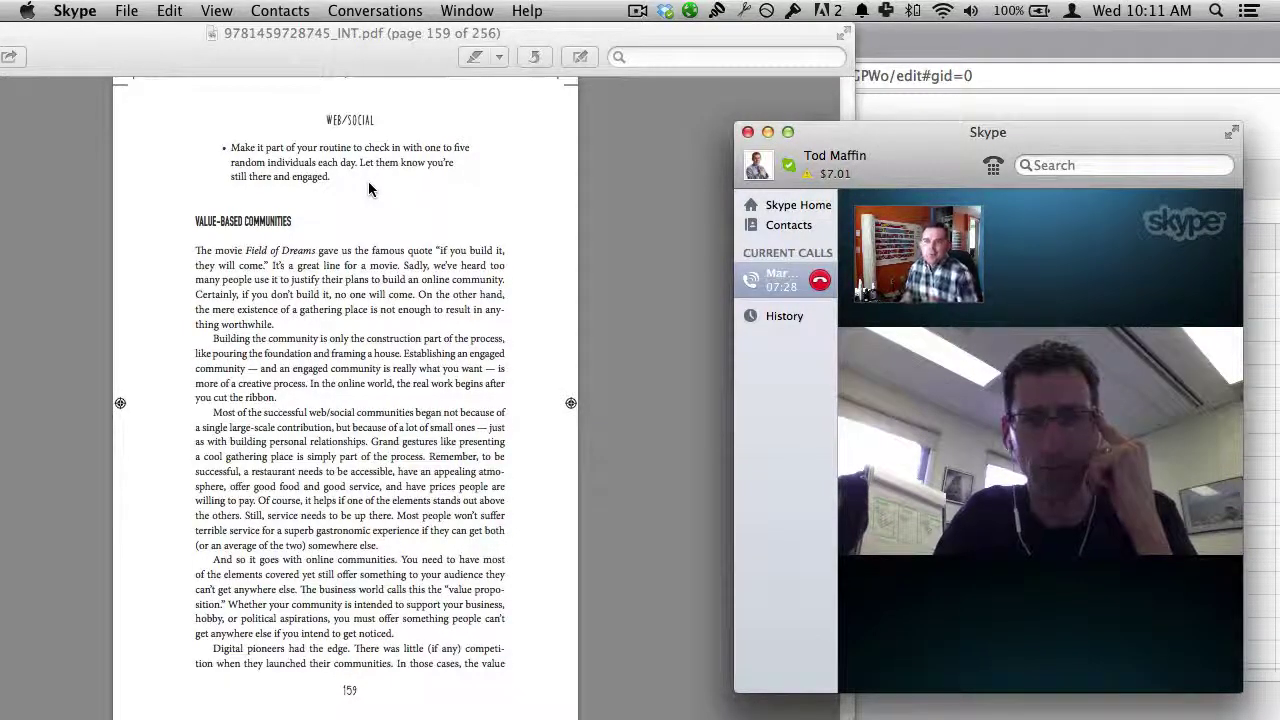
key(super+Tab)
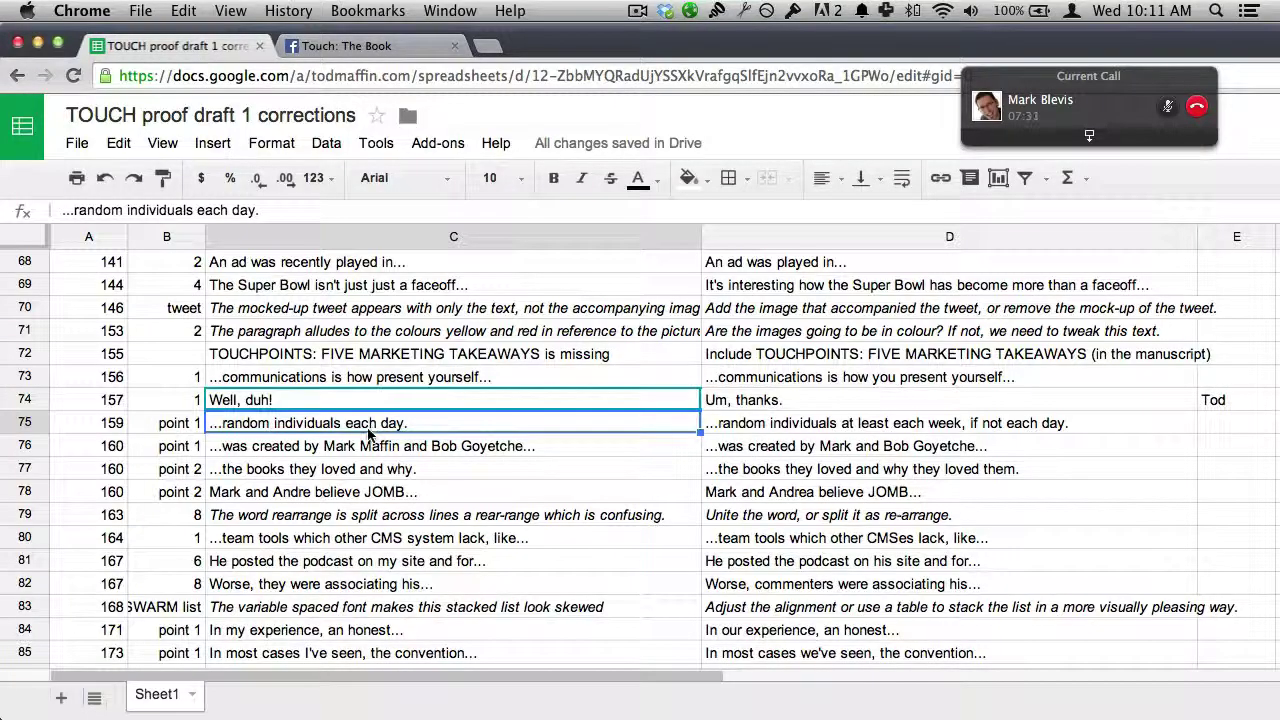
- Check the creator's name on page 160 of the PDF proof against the spreadsheet
click(400, 446)
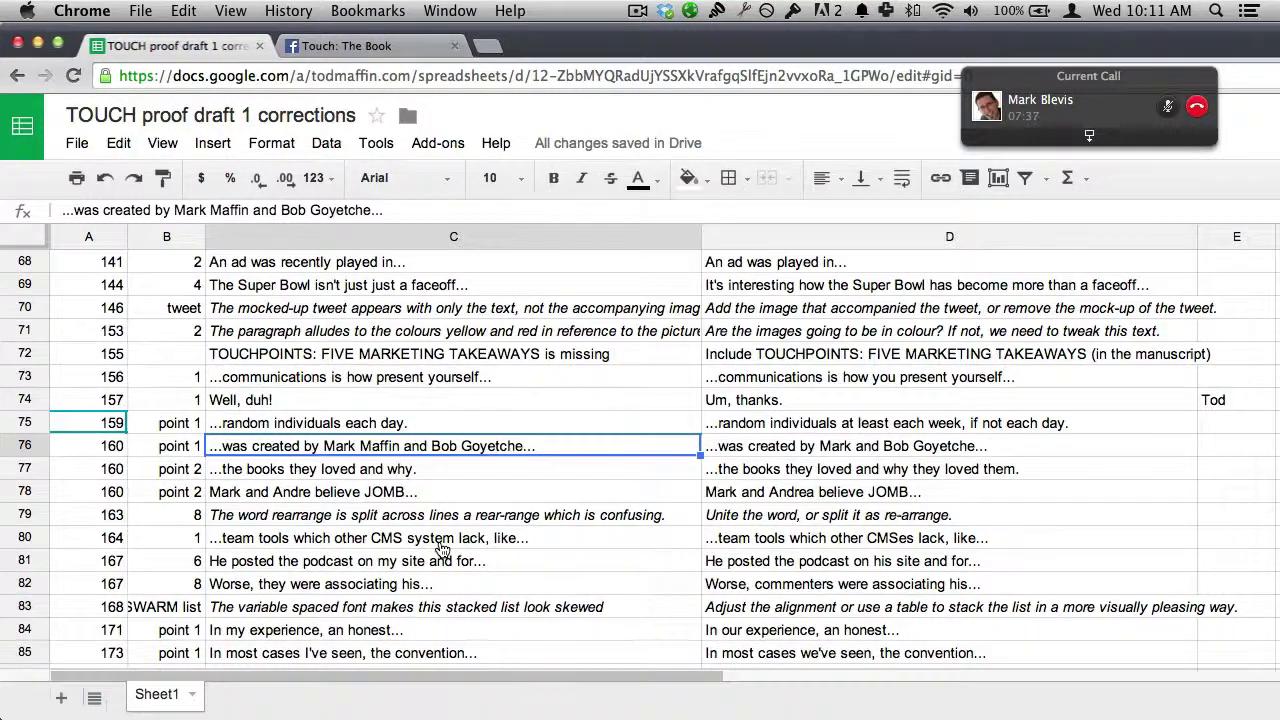
key(super+Tab)
scroll(428, 377, down, 5)
scroll(428, 377, down, 3)
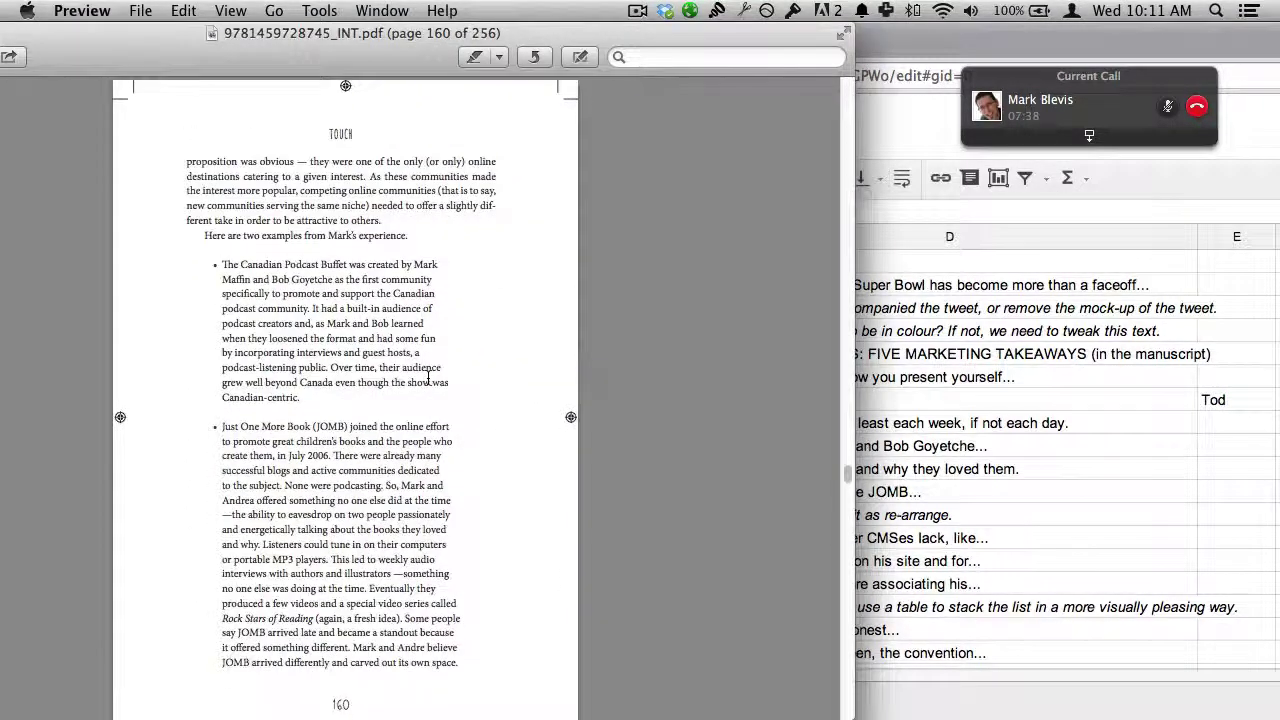
drag(420, 253, 227, 273)
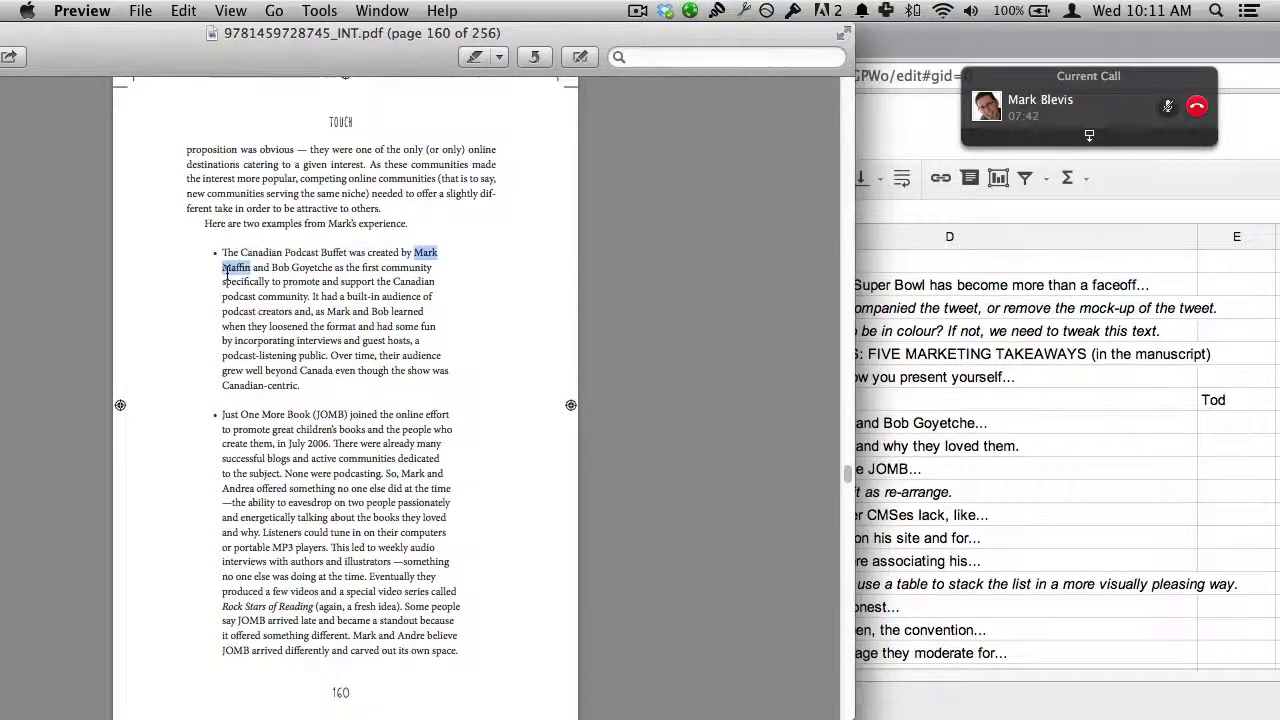
click(476, 364)
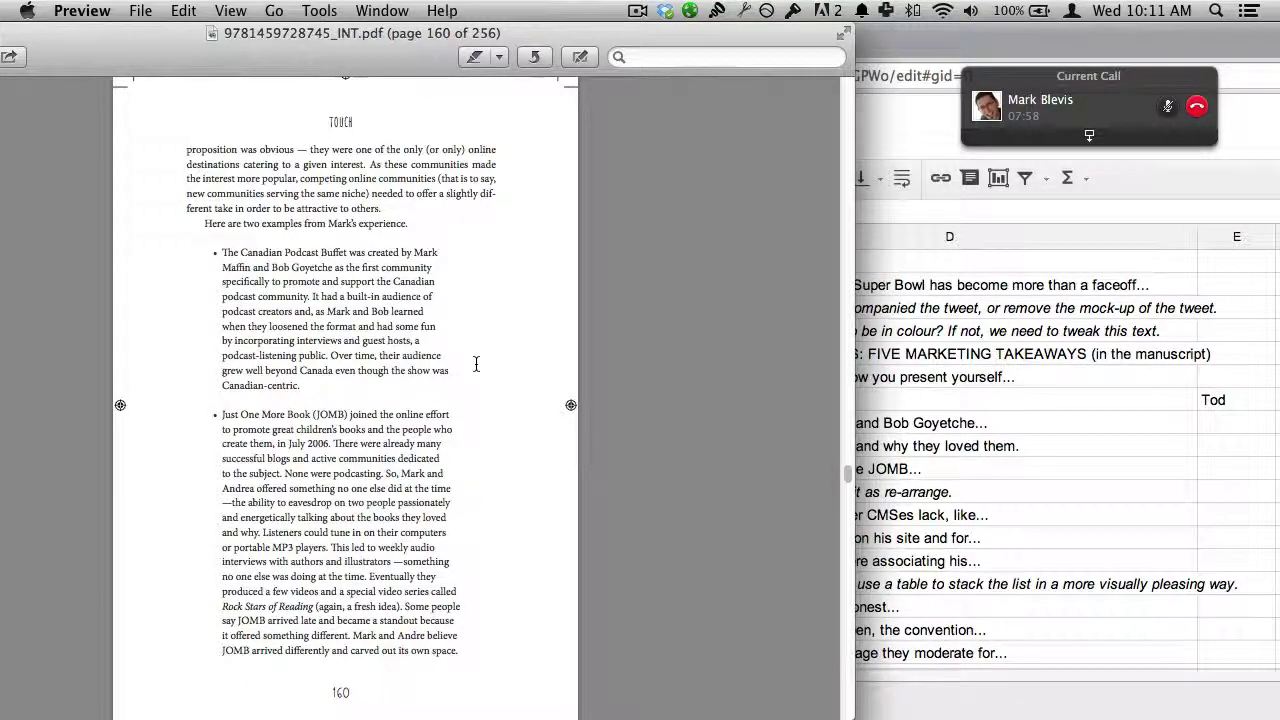
key(super+Tab)
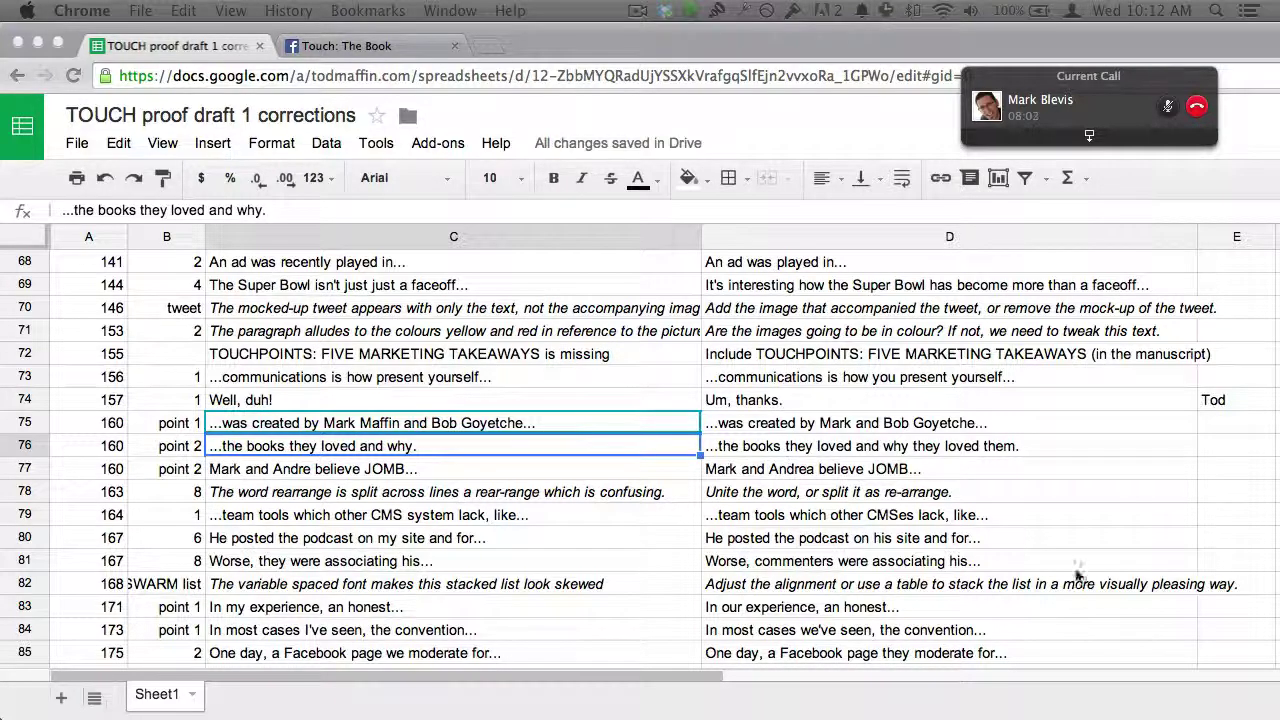
- Rewrite the row-75 correction with the creators' names reversed, then review the row 76–78 notes
click(876, 428)
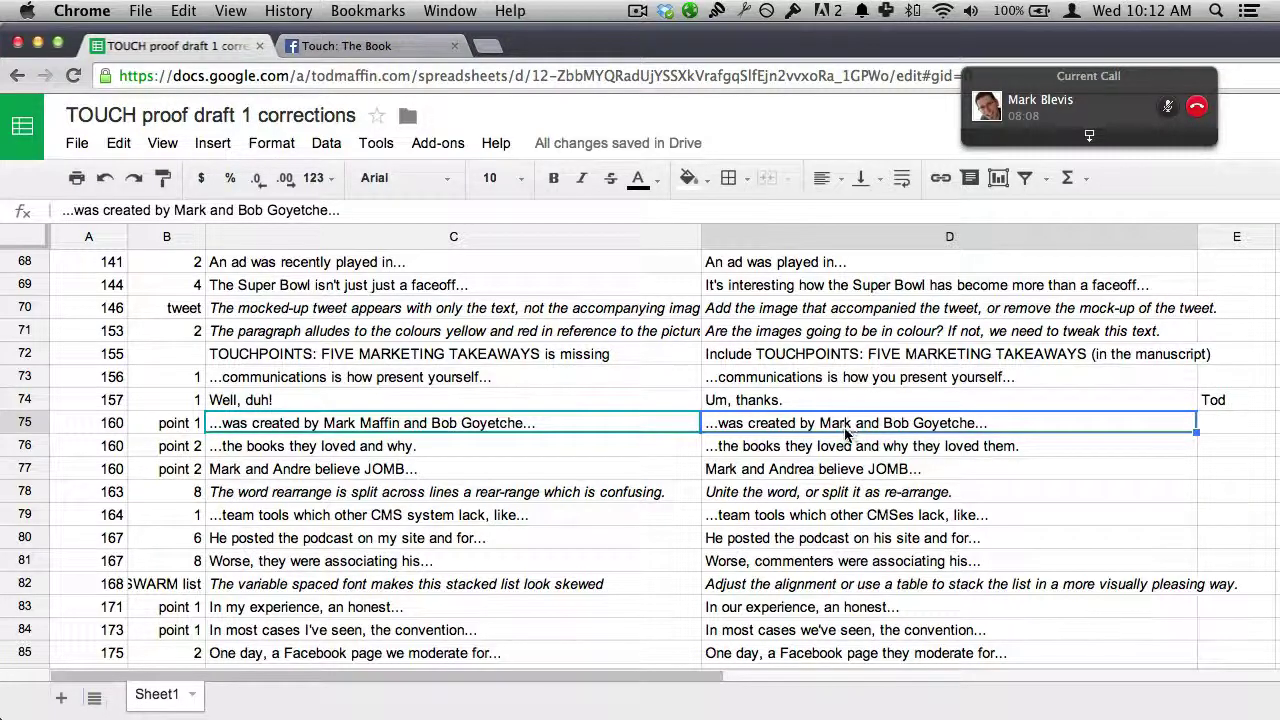
key(super+Tab)
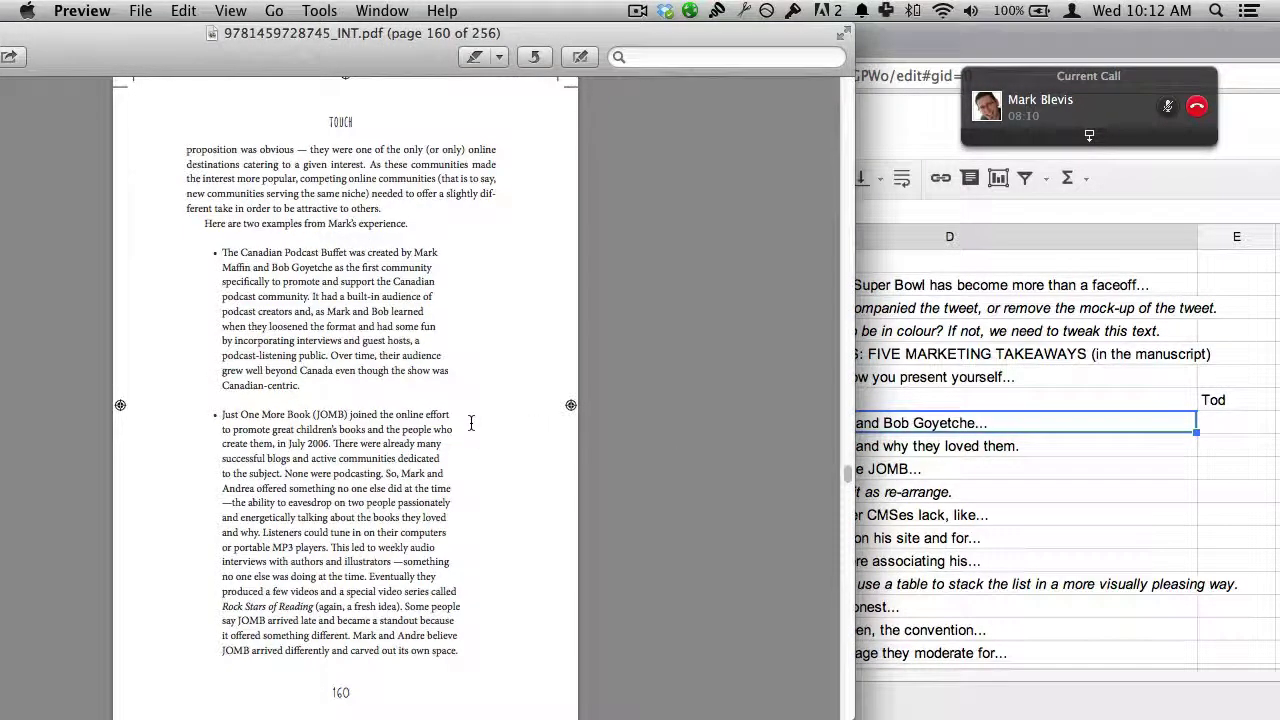
key(super+Tab)
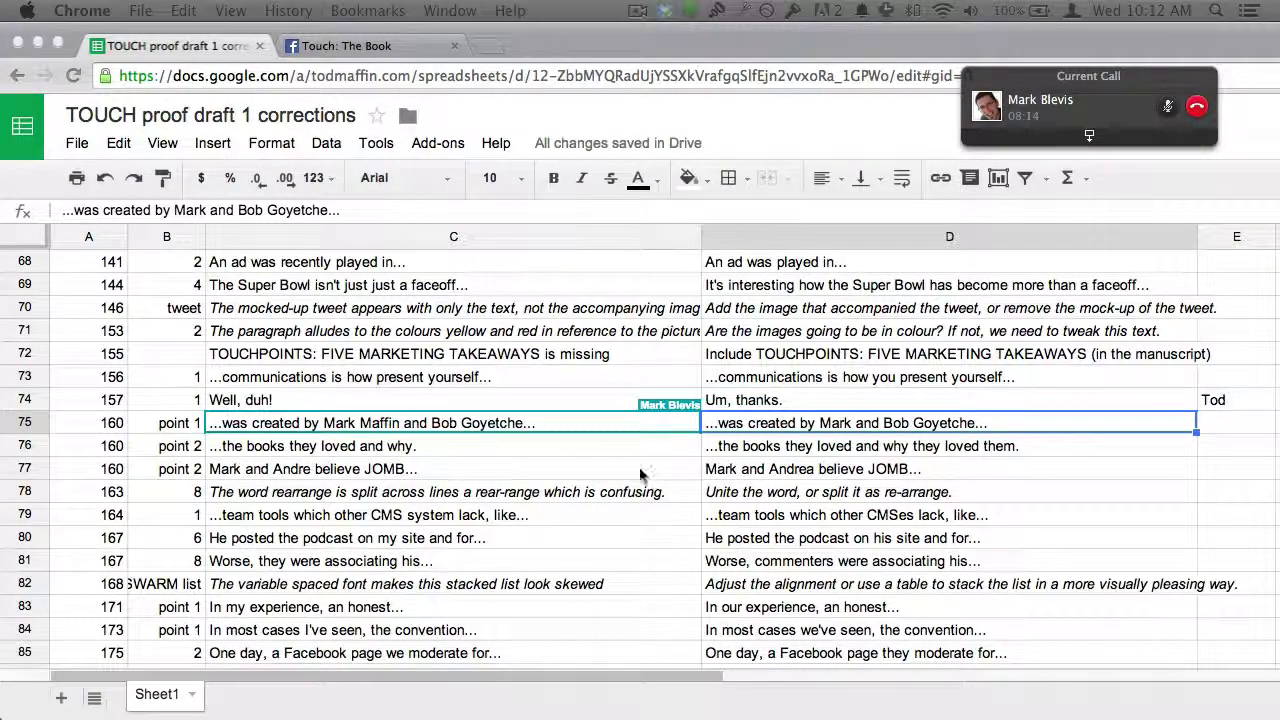
key(super+Tab)
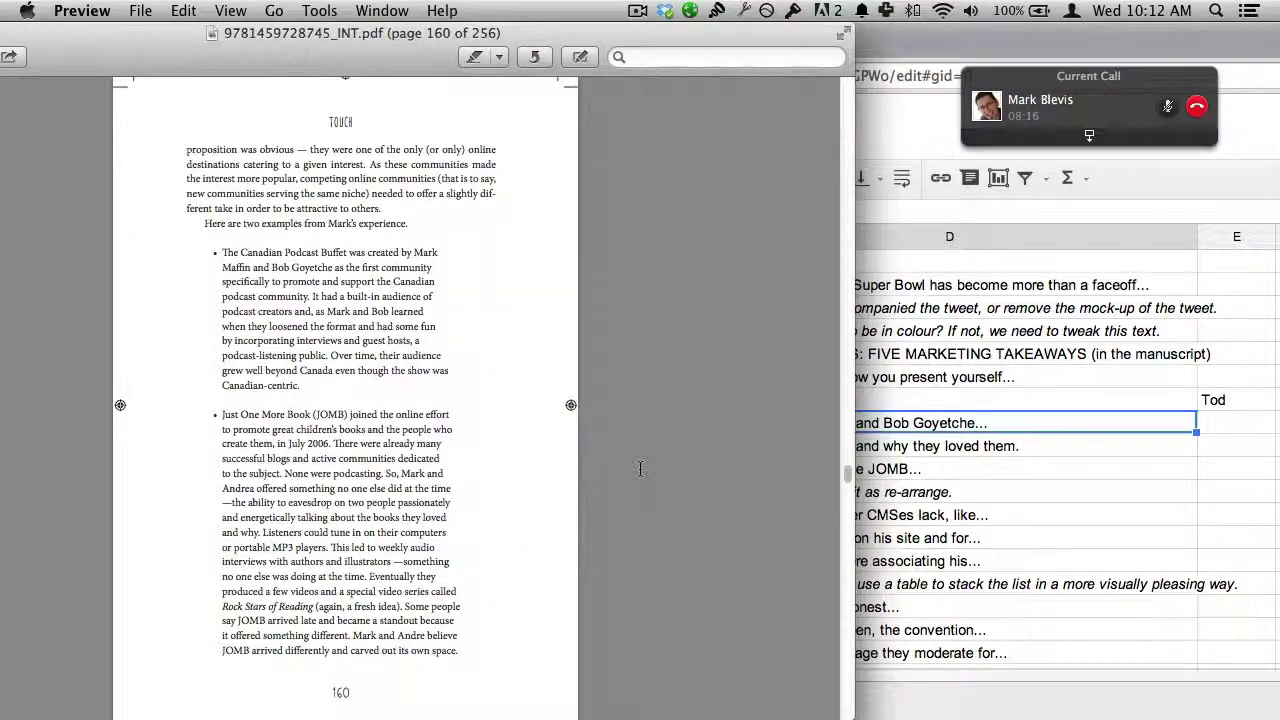
key(super+Tab)
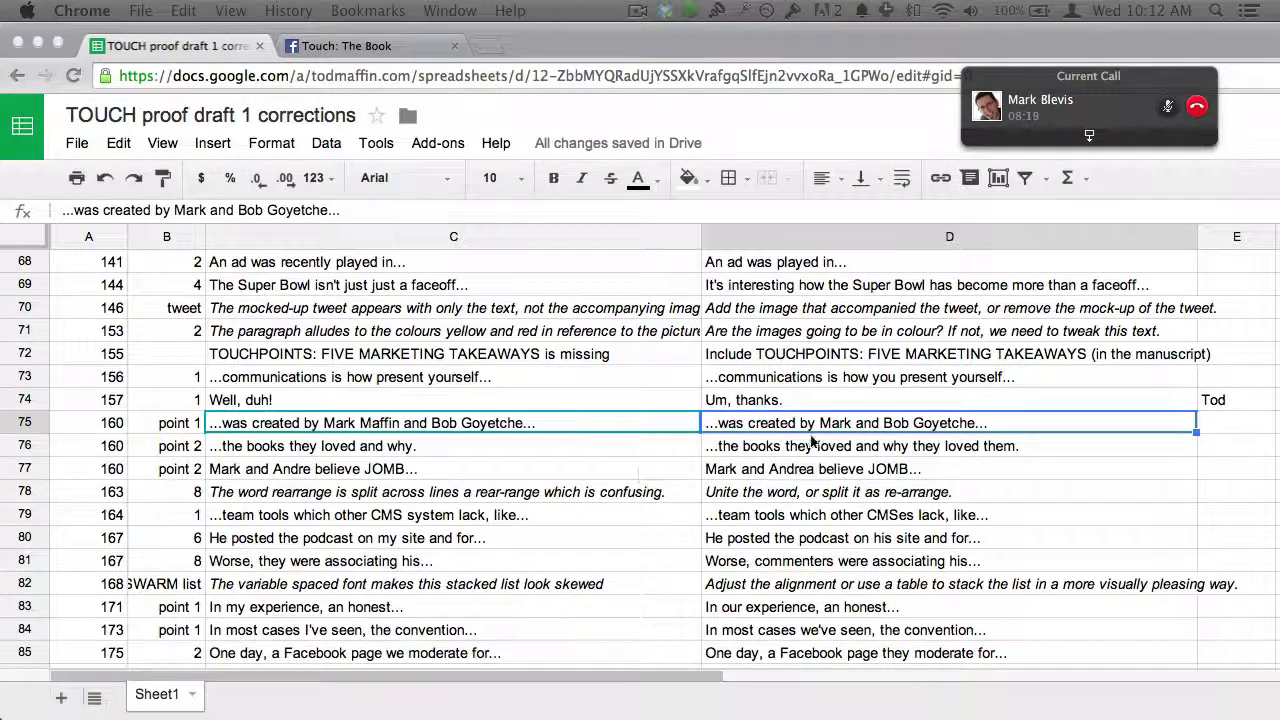
key(Return)
key(super+a)
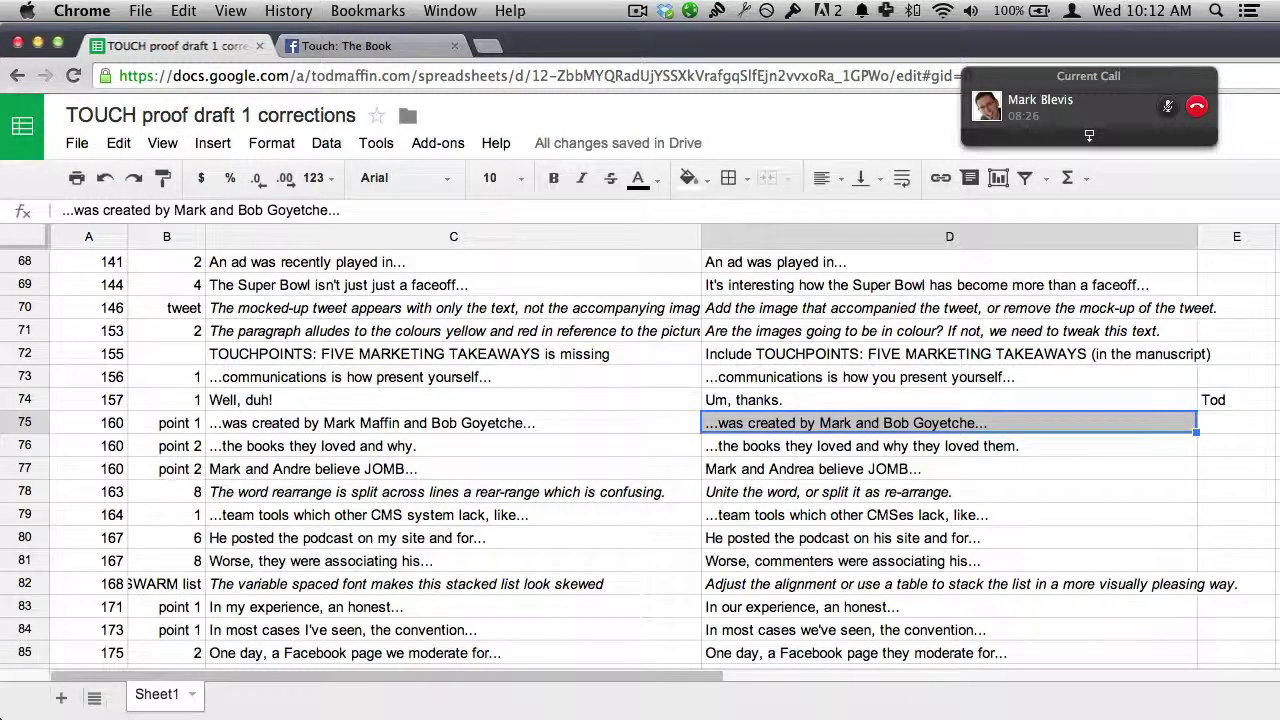
click(453, 446)
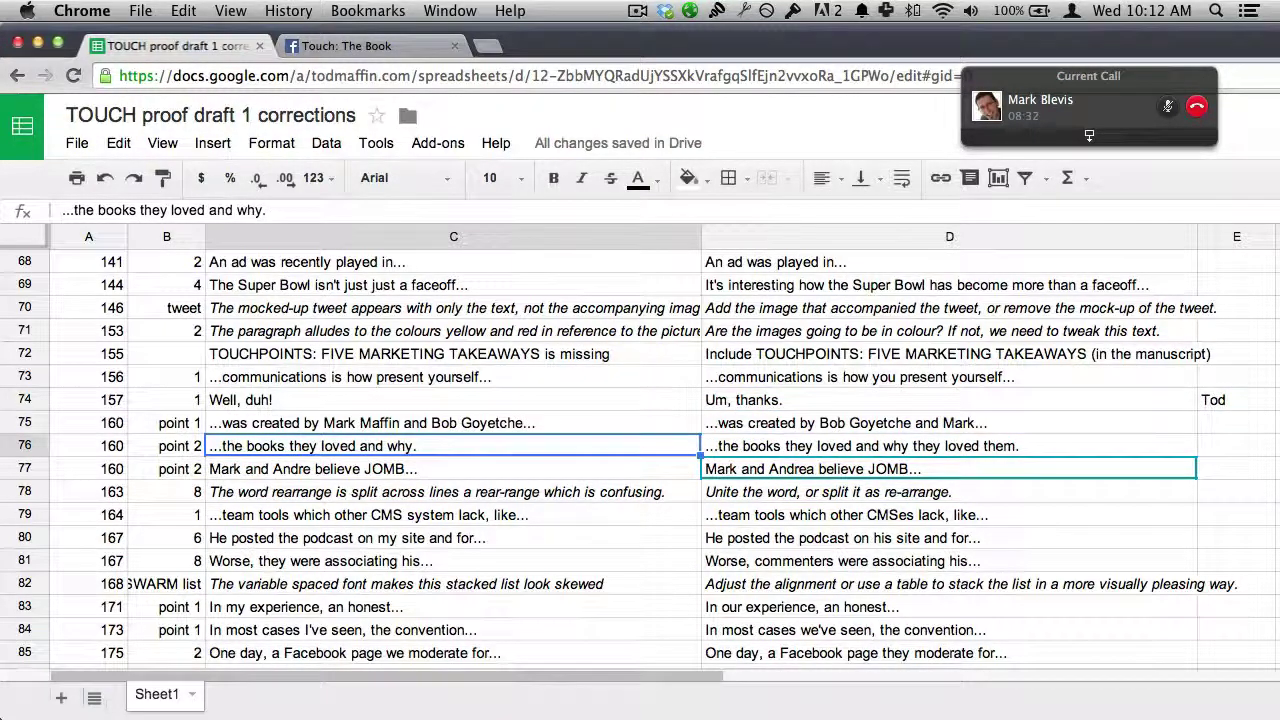
click(453, 468)
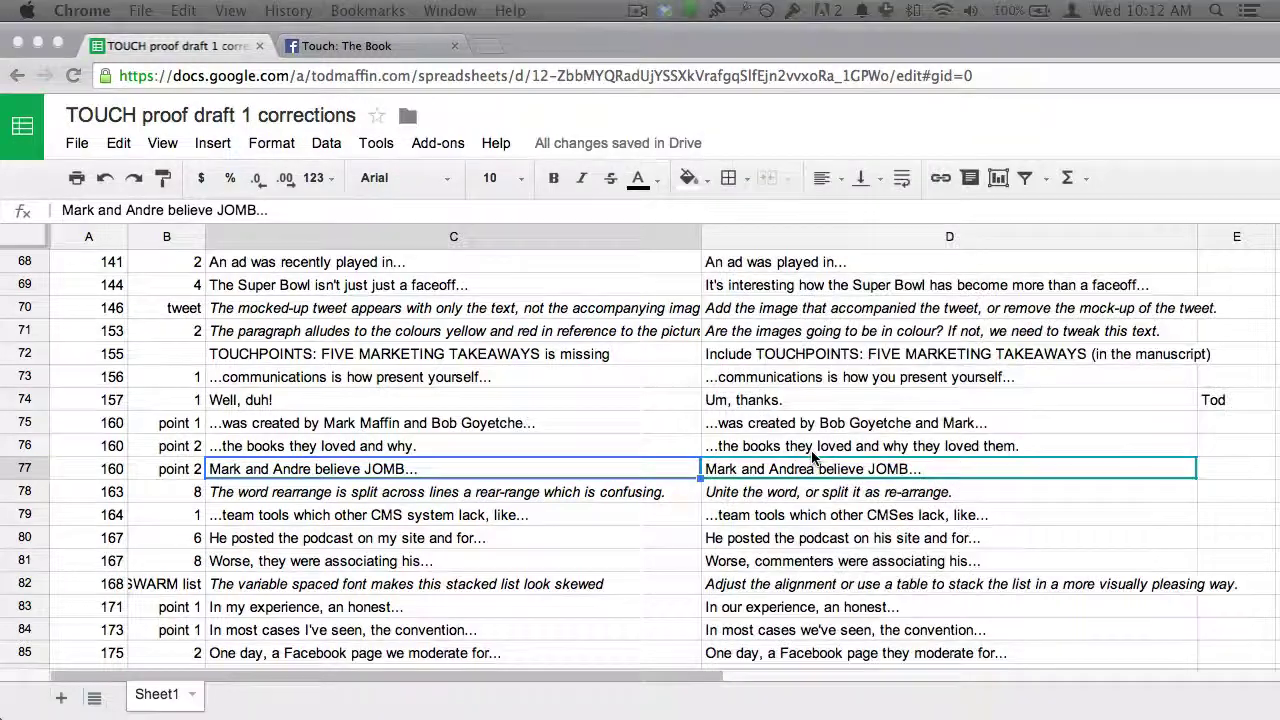
click(512, 492)
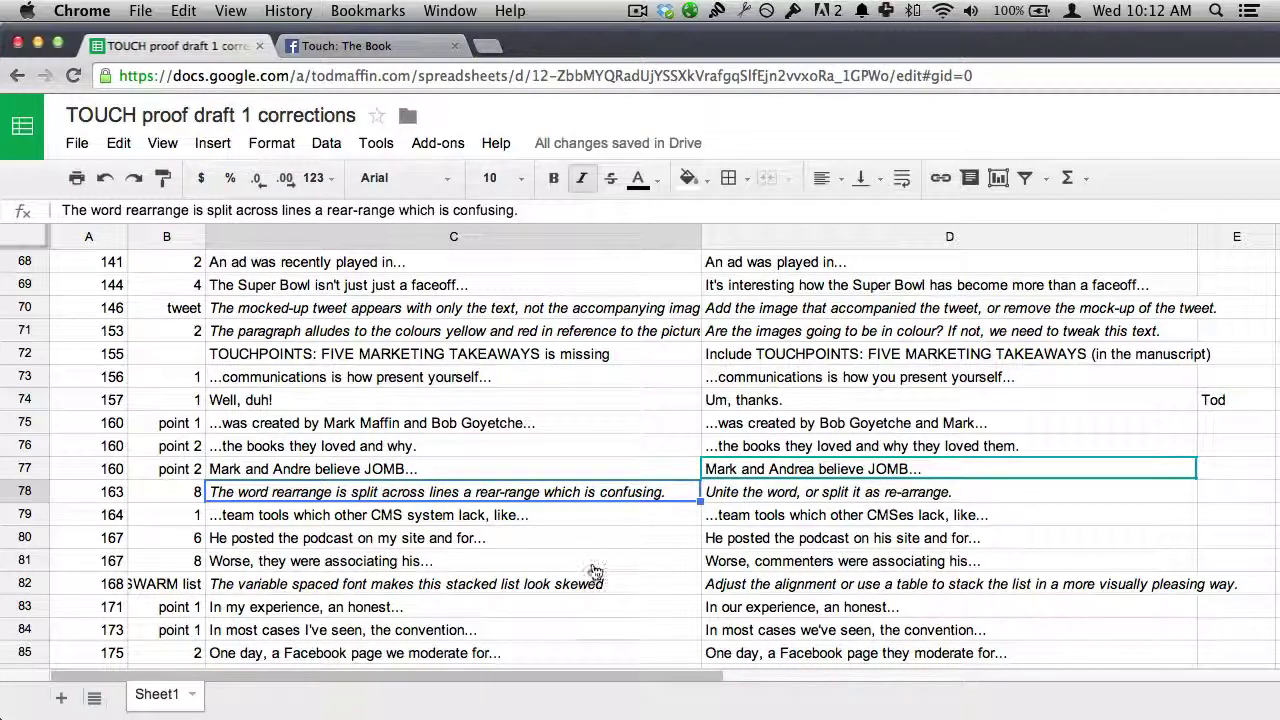
- Find page 163 in the proof and highlight the GatherContent sentence containing 'rear-range'
key(super+Tab)
scroll(500, 560, down, 10)
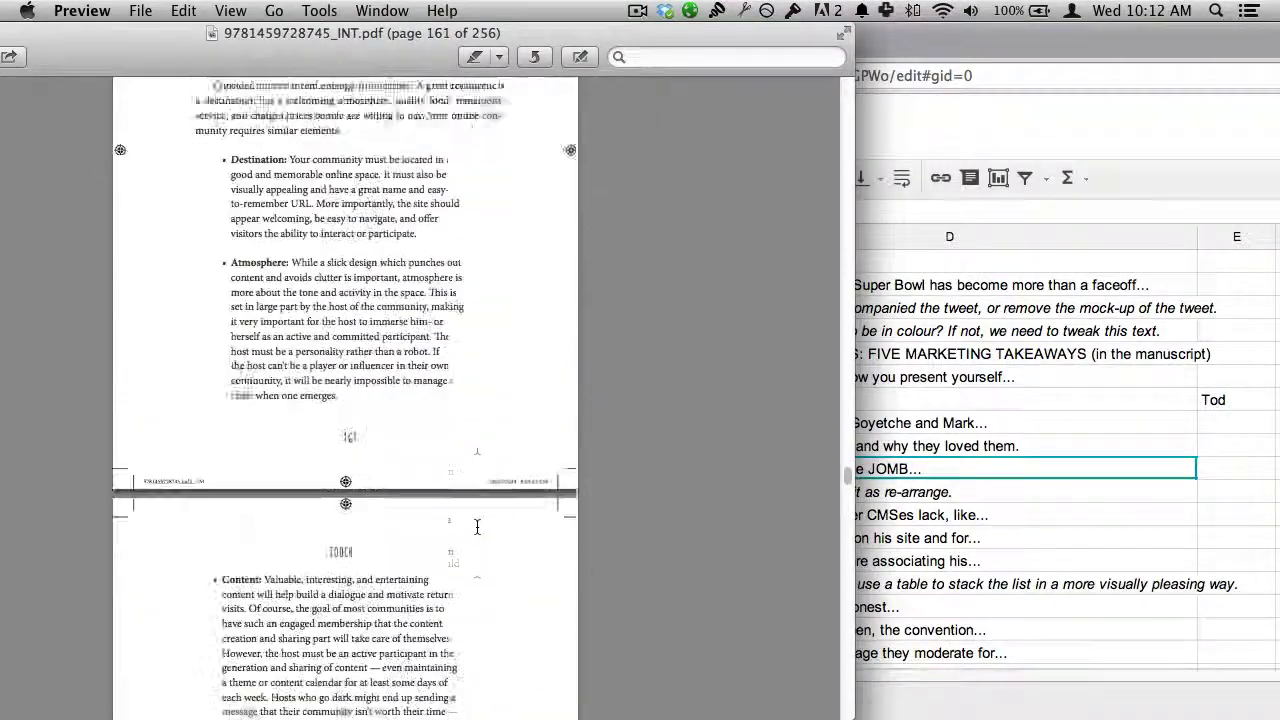
scroll(477, 527, down, 10)
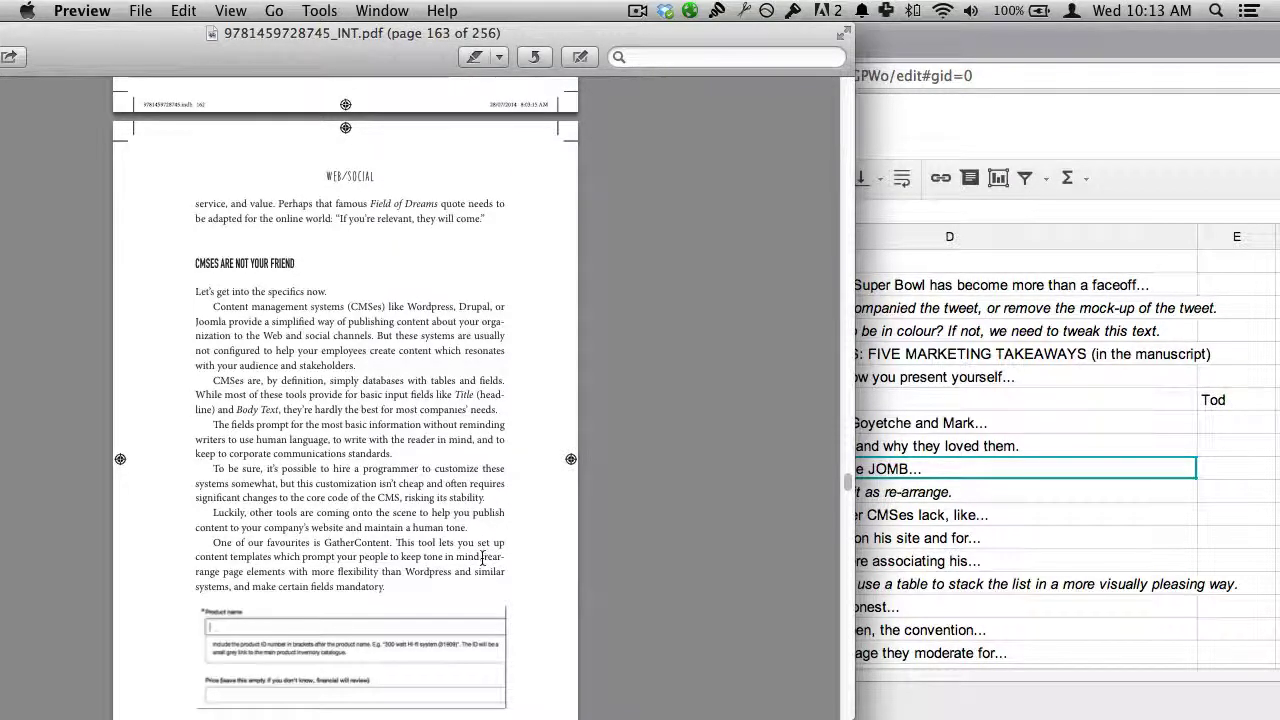
drag(397, 543, 416, 592)
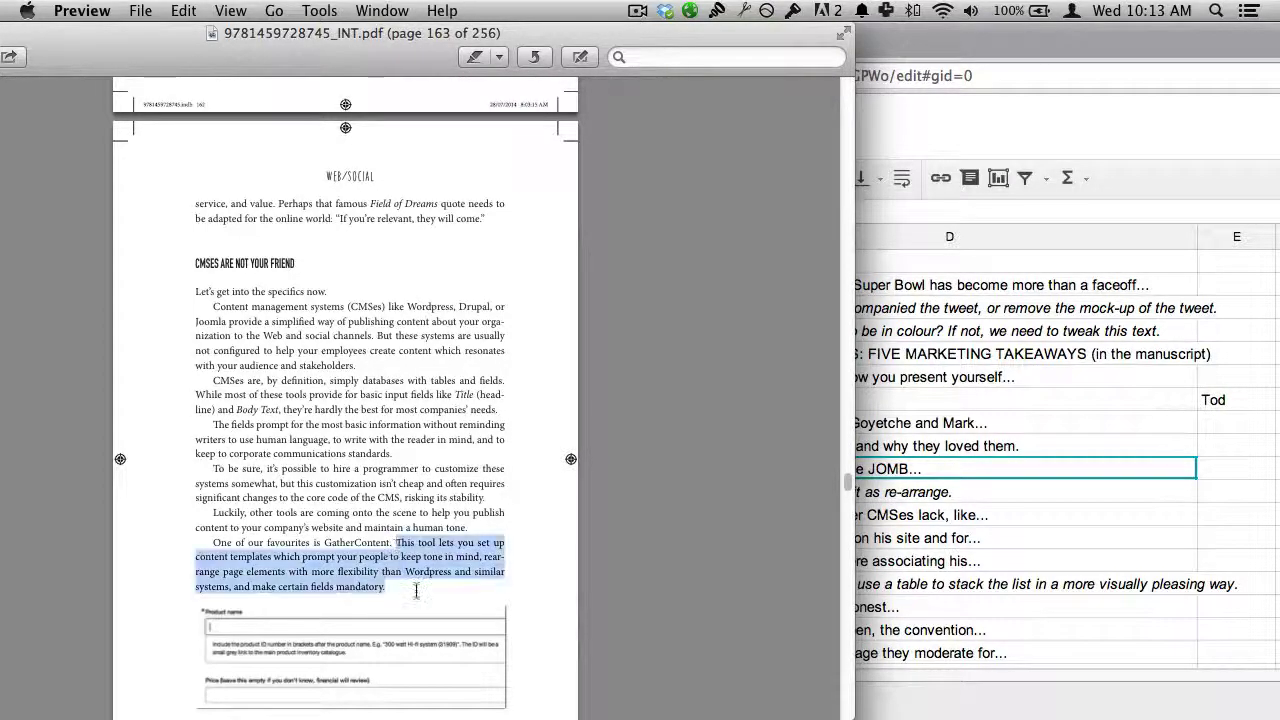
click(486, 591)
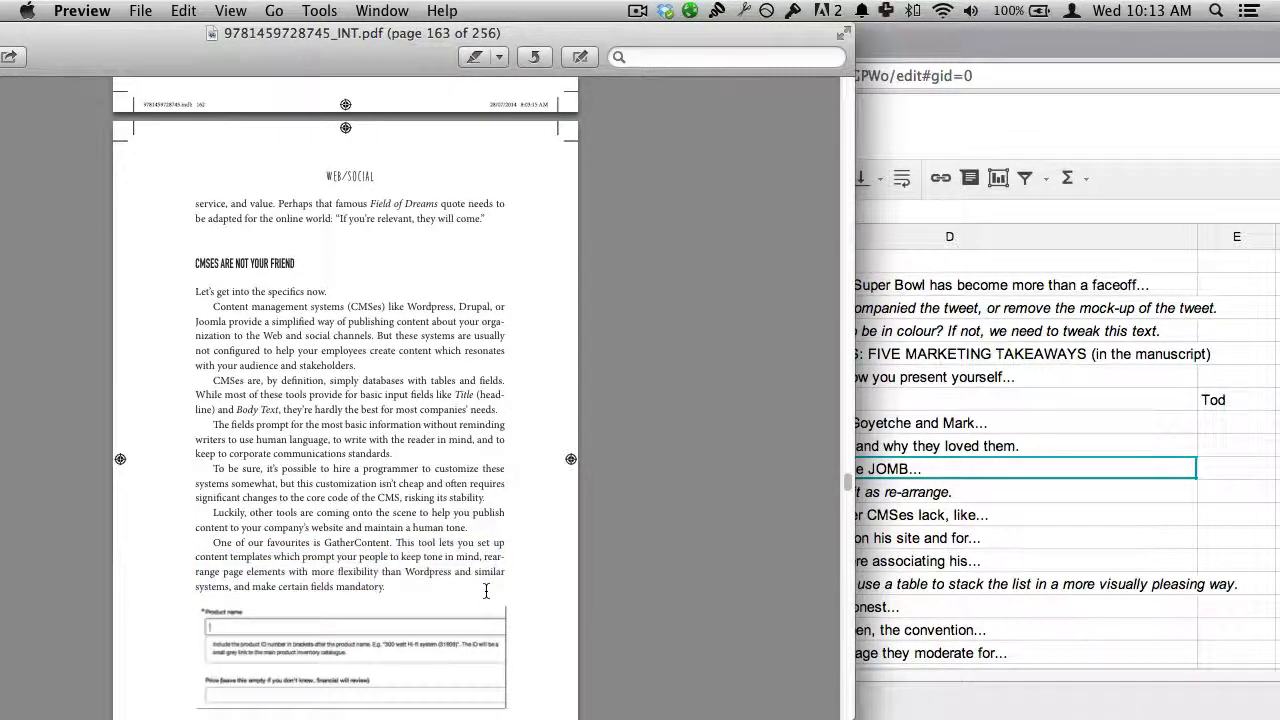
- Zoom in on the page 163 paragraph, zoom back out, and return to the spreadsheet
scroll(486, 591, down, 2)
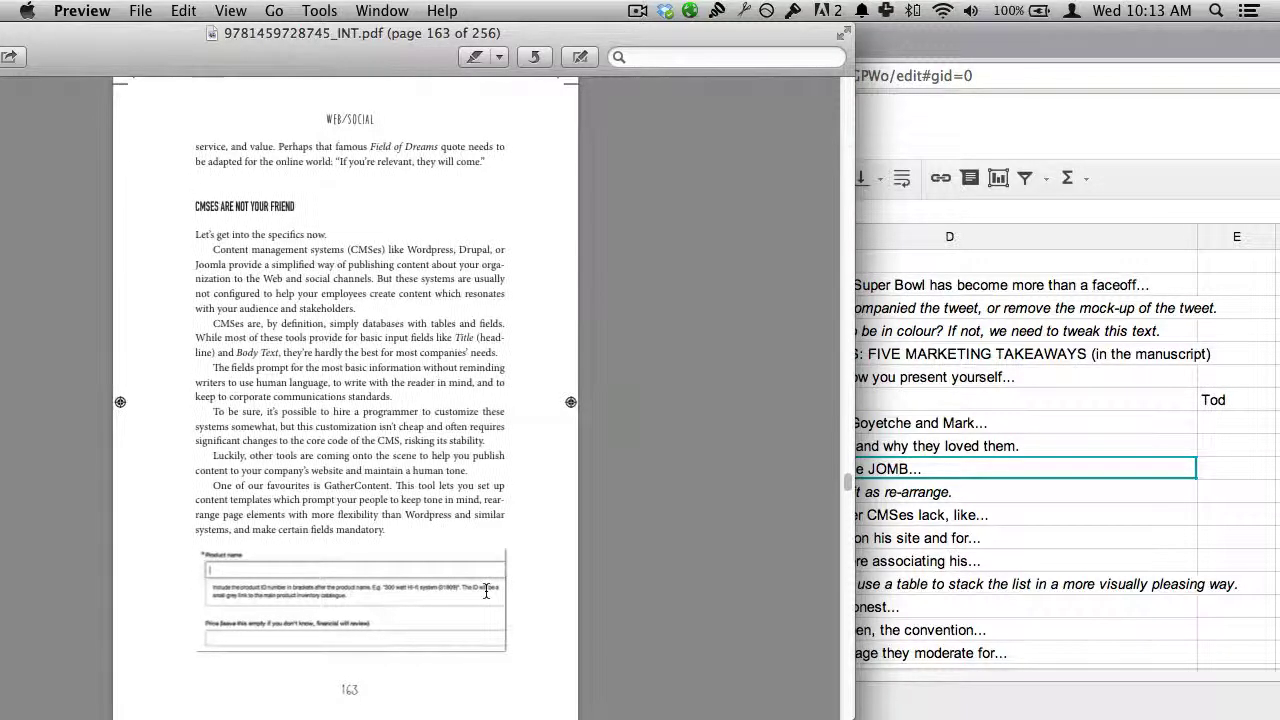
scroll(486, 591, down, 5)
scroll(486, 591, up, 4)
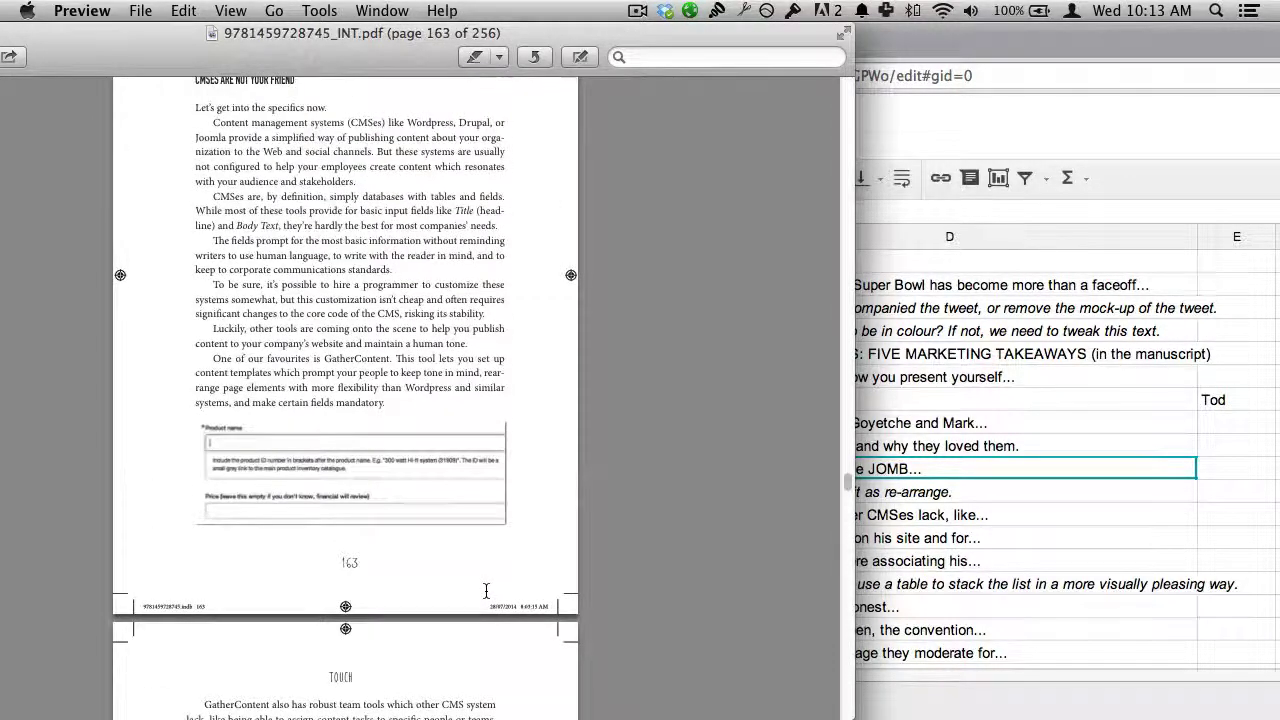
key(super+0)
key(super+plus)
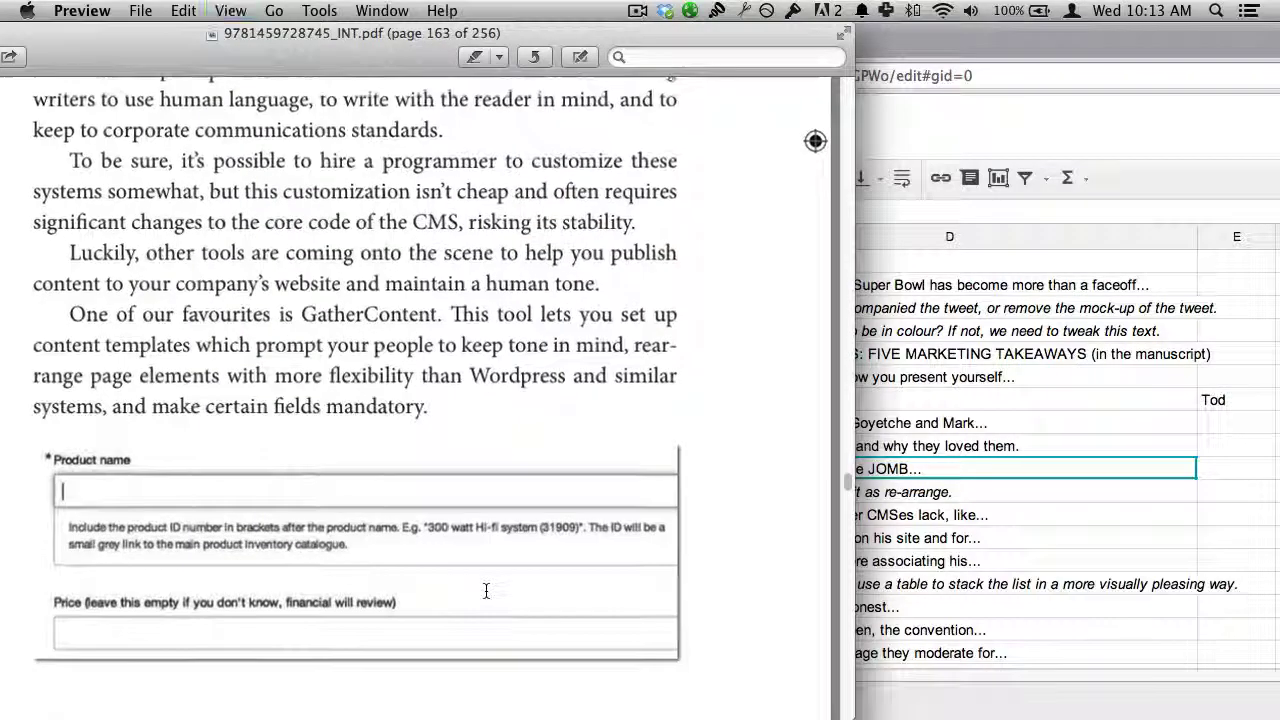
key(super+plus)
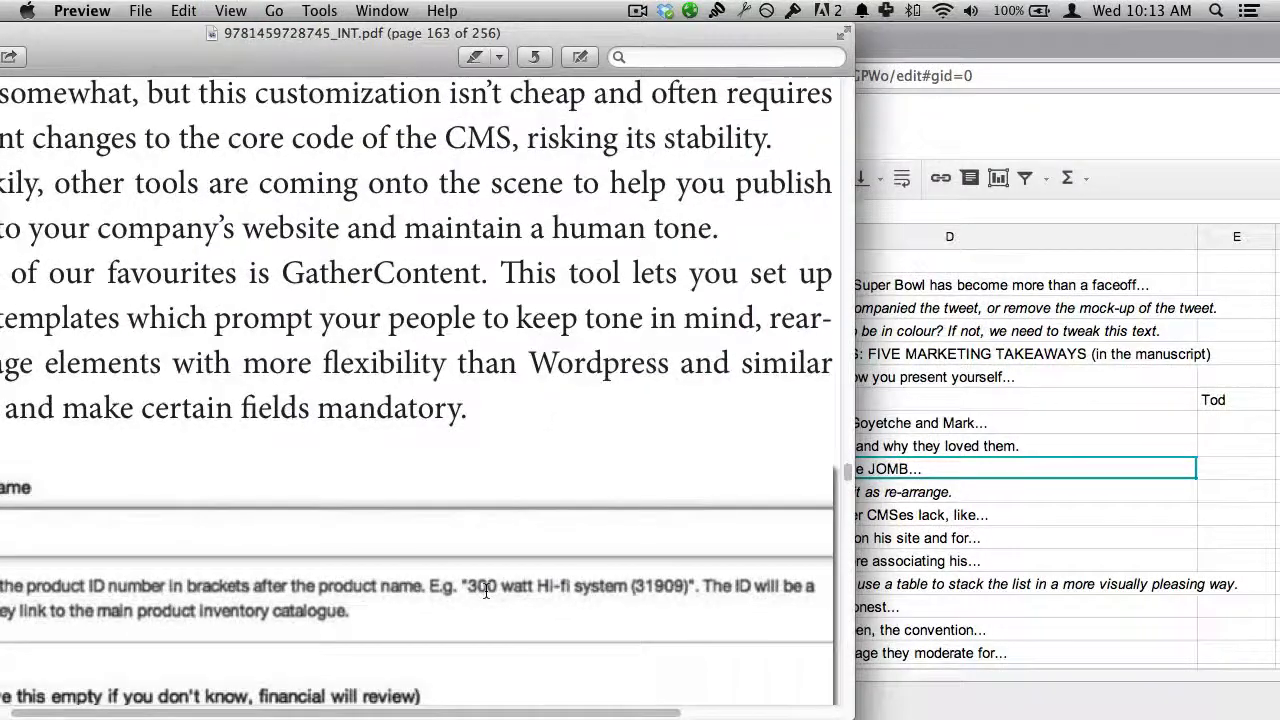
key(super+minus)
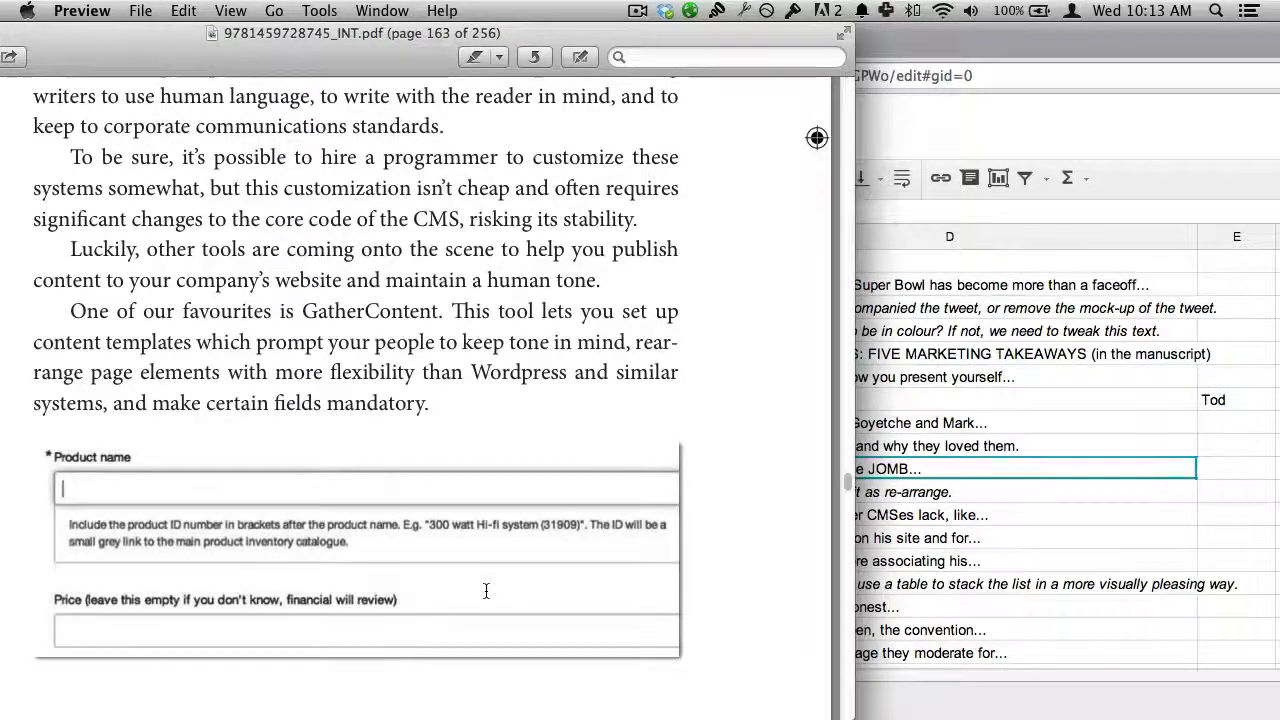
key(super+minus)
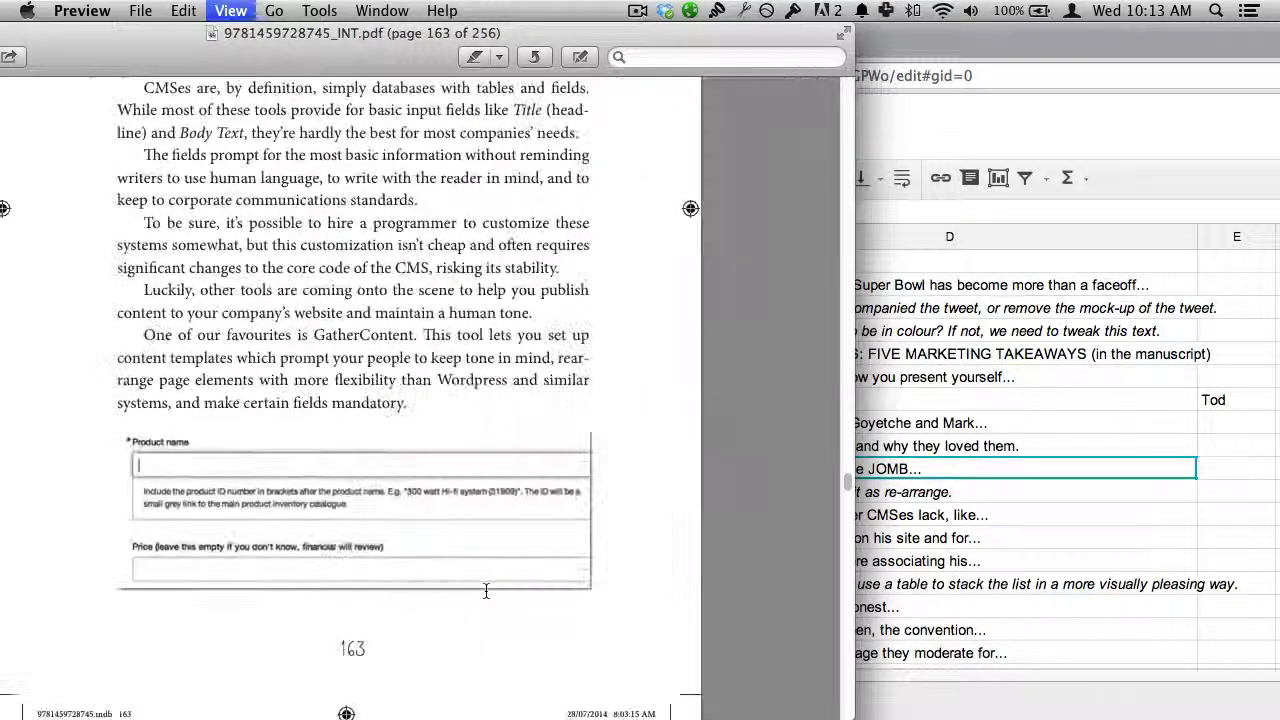
scroll(486, 591, down, 5)
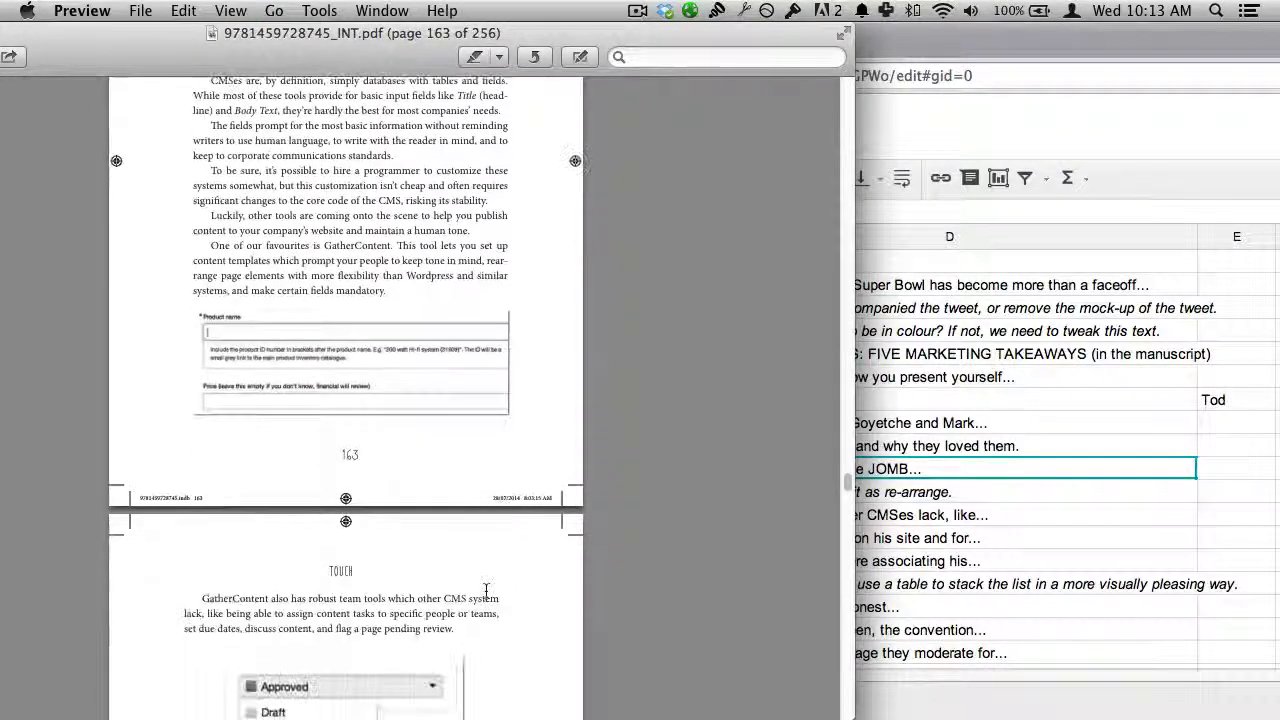
scroll(486, 591, up, 5)
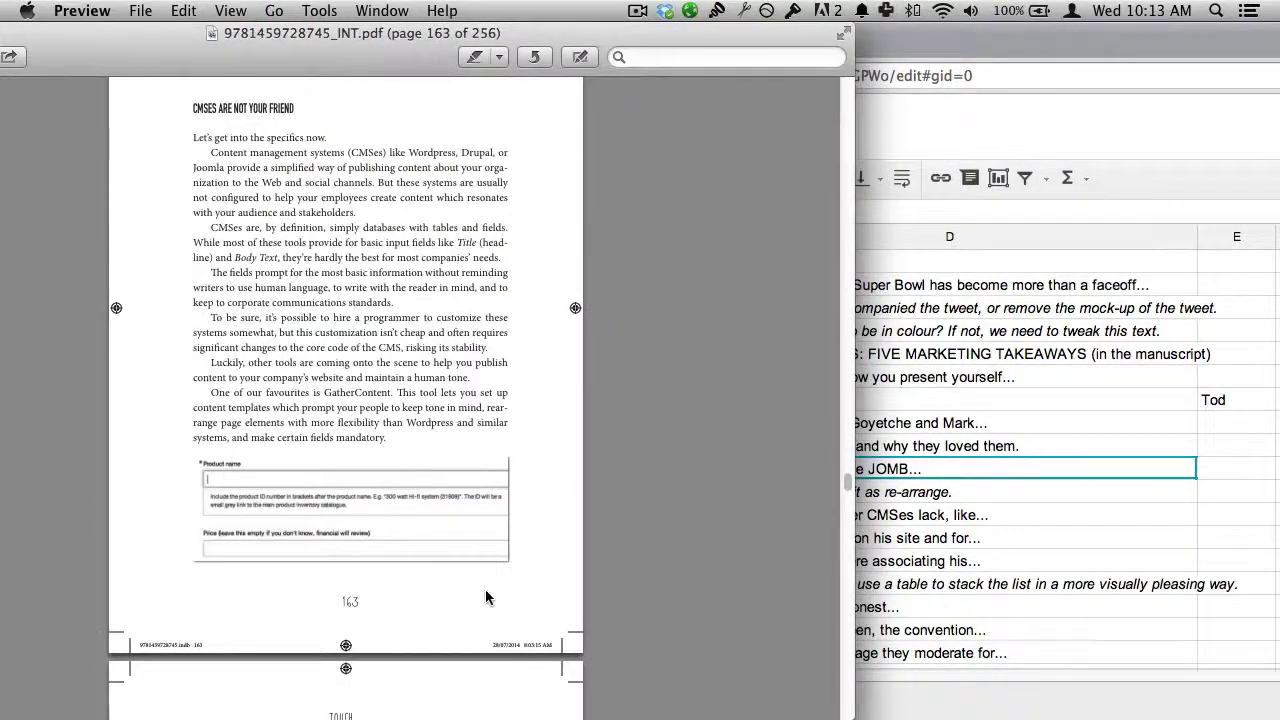
key(super+Tab)
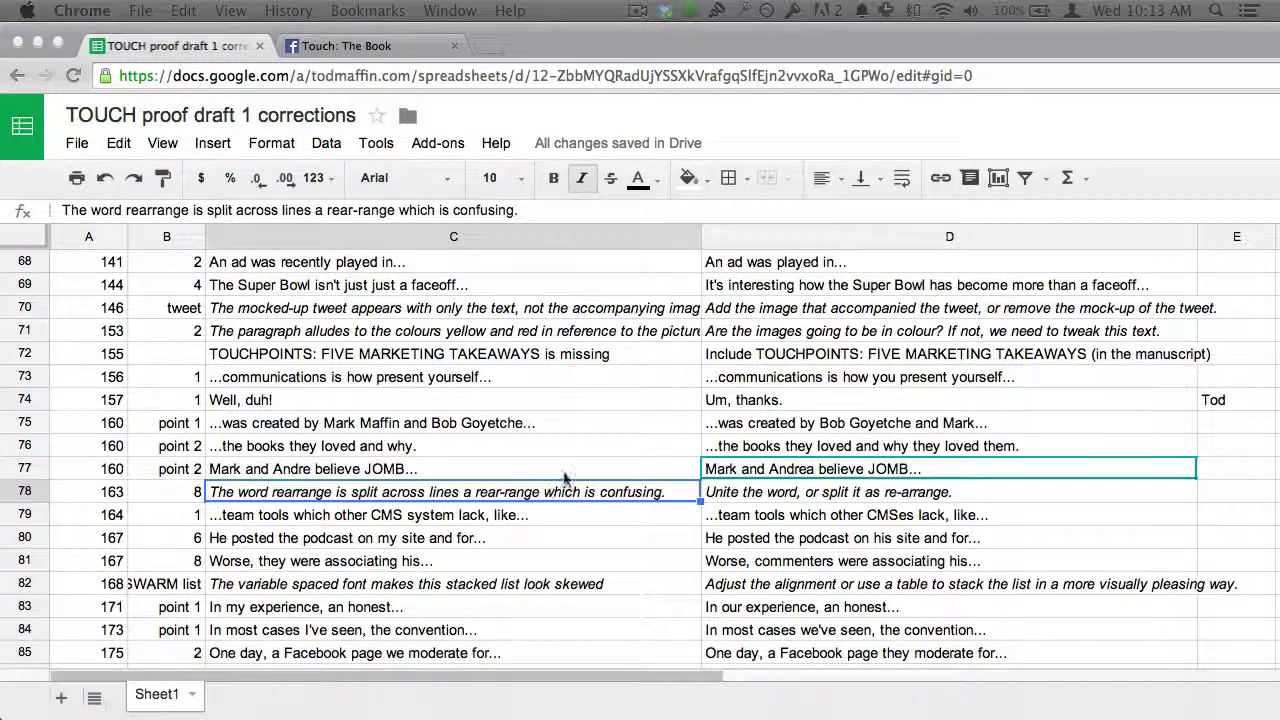
- Step through the notes from the row 79 CMS note to the row 82 stacked-list note
click(436, 519)
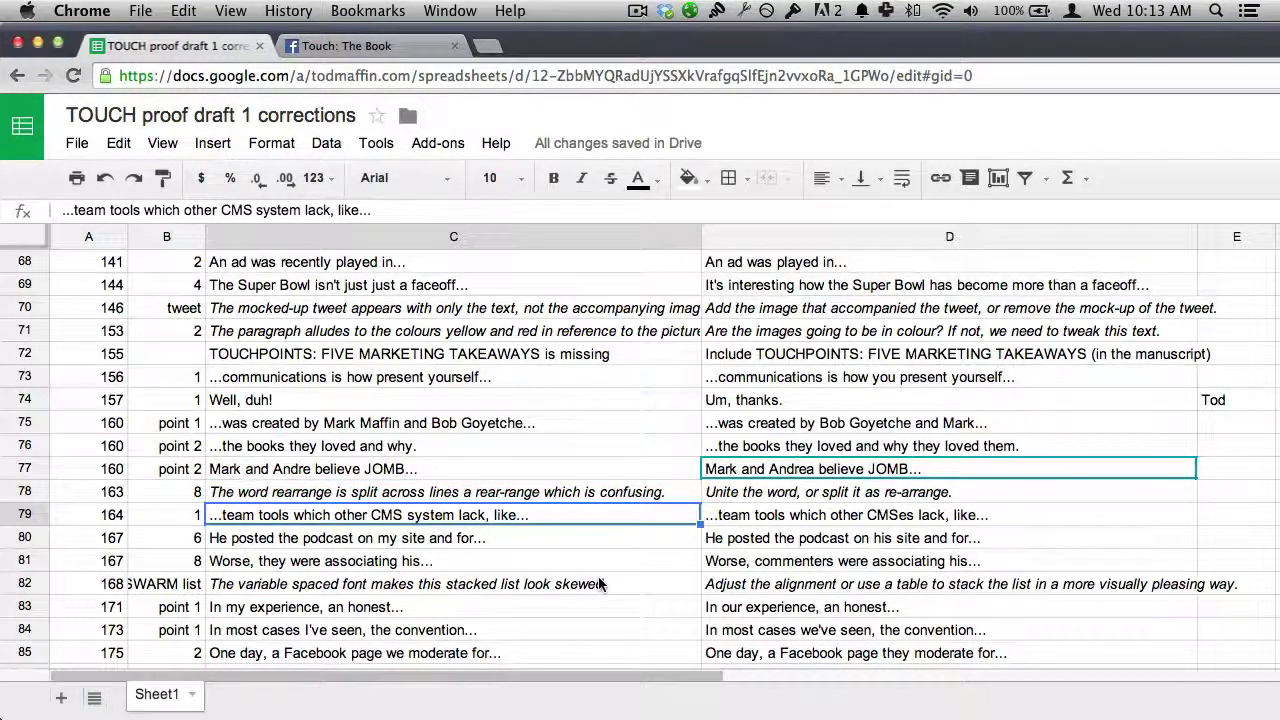
key(Down)
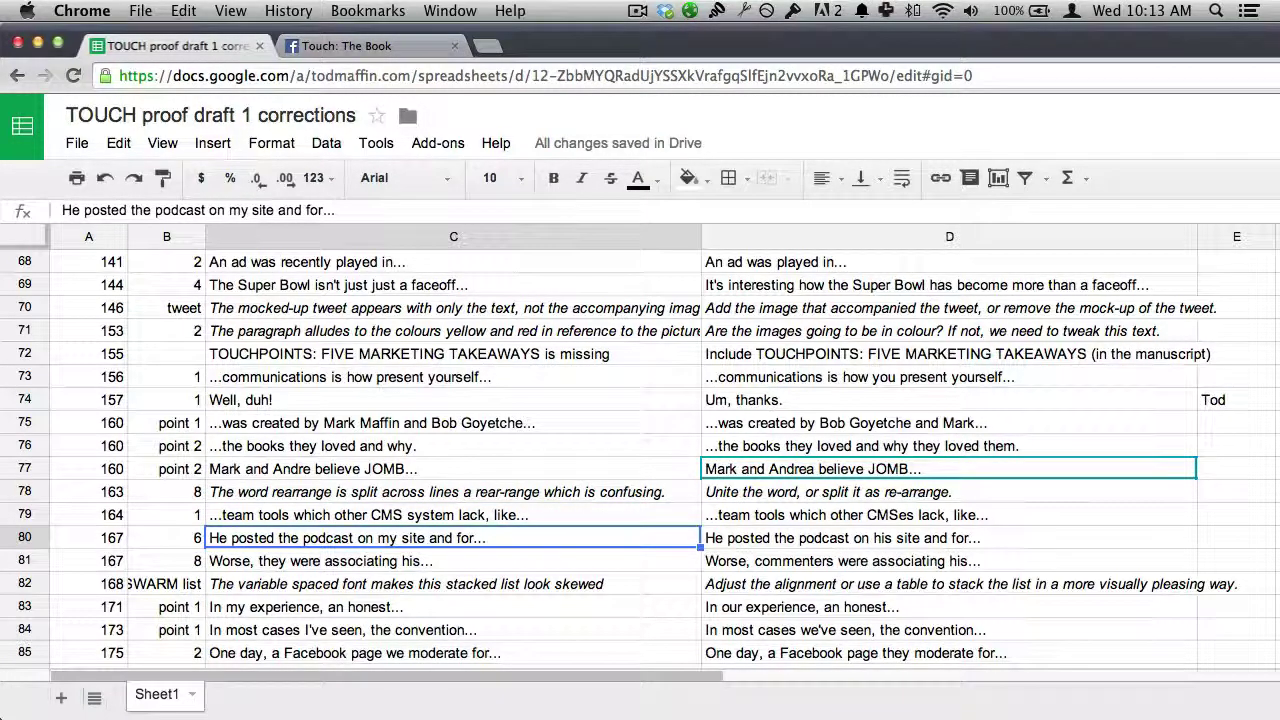
key(Down)
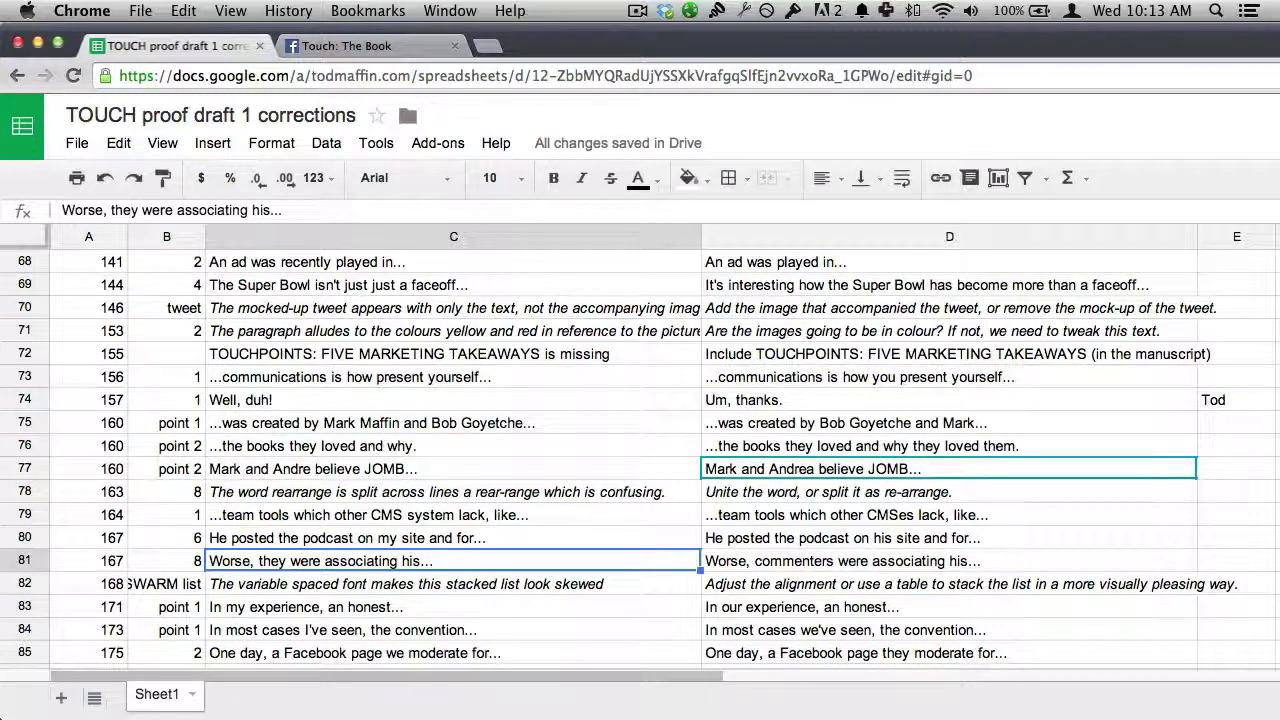
key(Up)
key(Down)
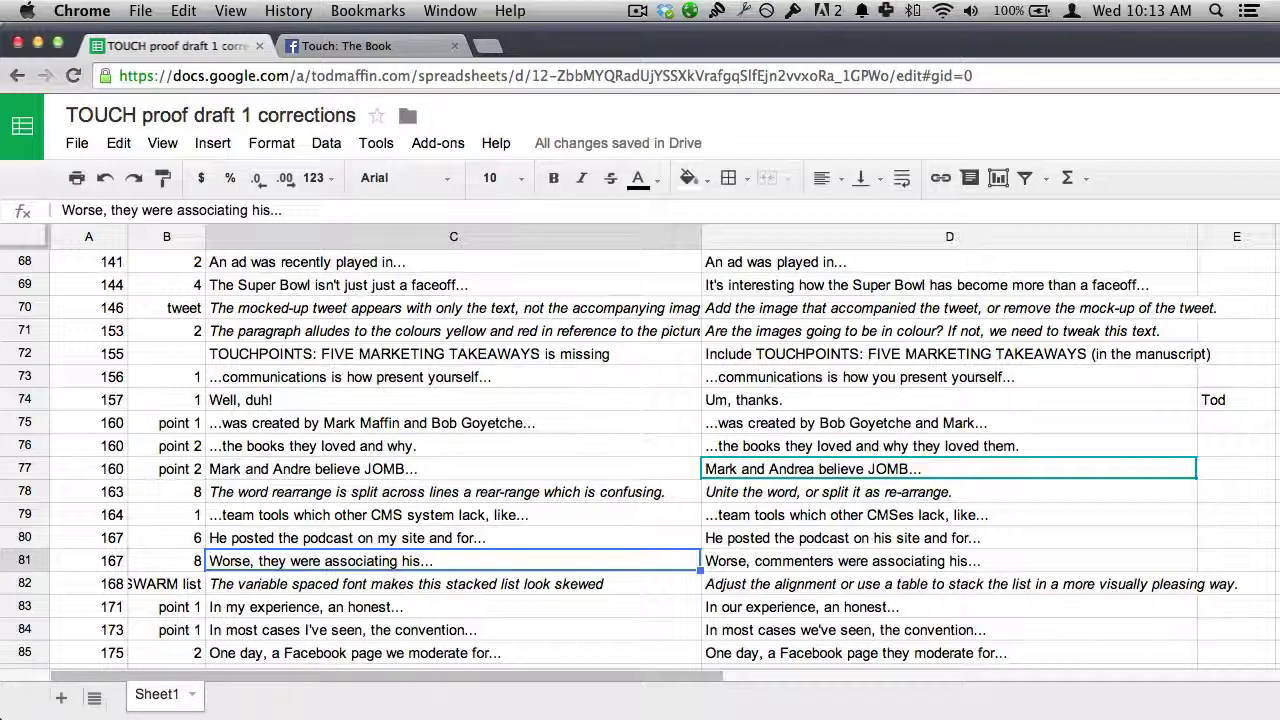
key(Down)
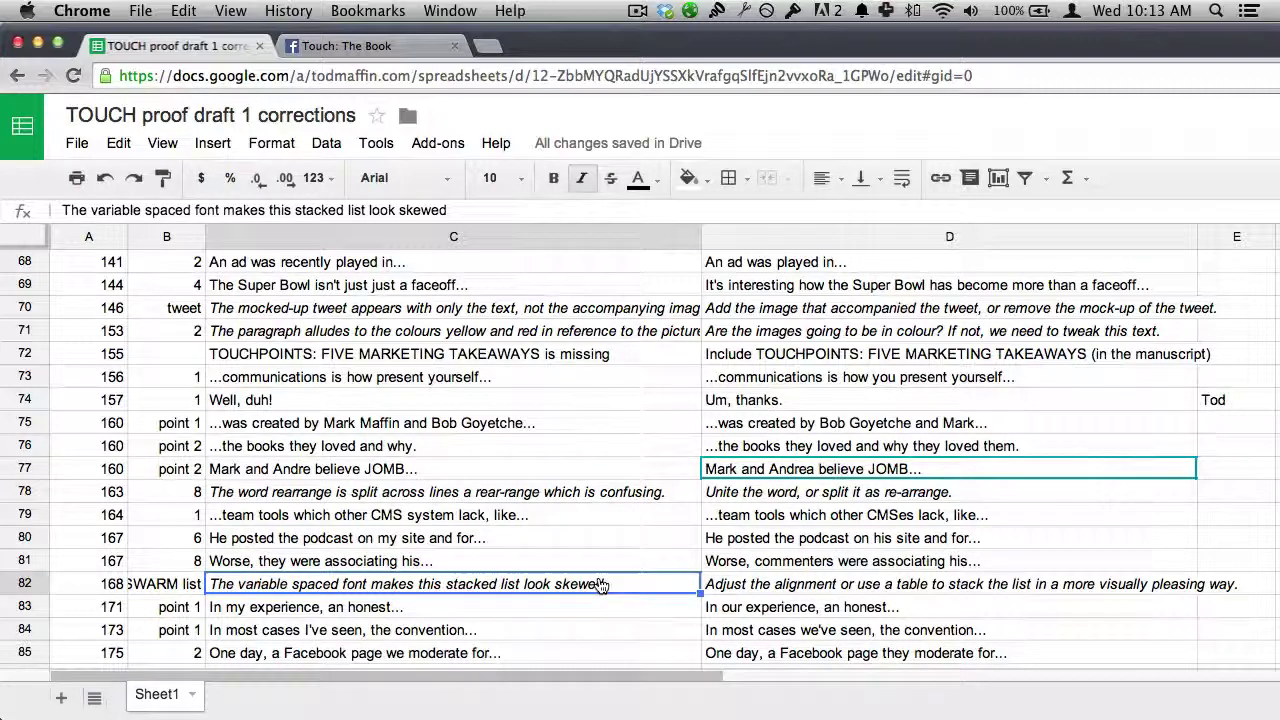
- Scroll the proof to page 168, zoom in on the SWARM list, then bring the call window forward
key(super+Tab)
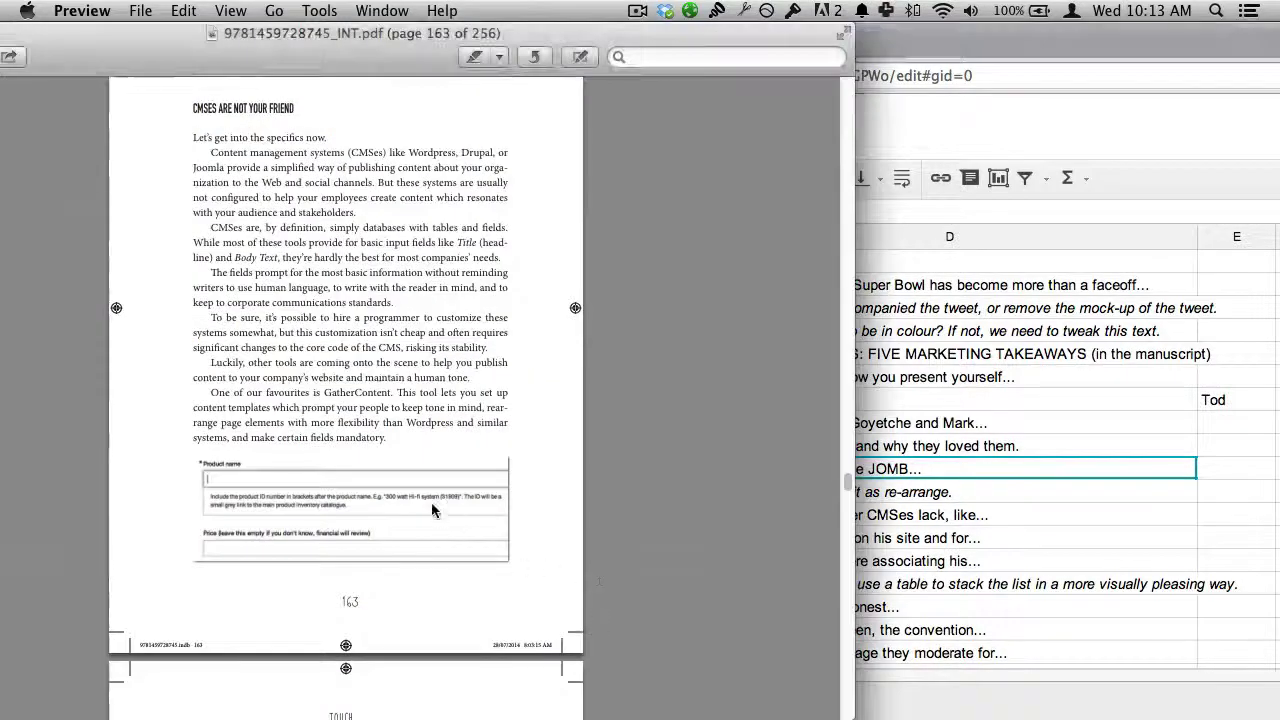
scroll(431, 501, down, 10)
scroll(432, 508, down, 15)
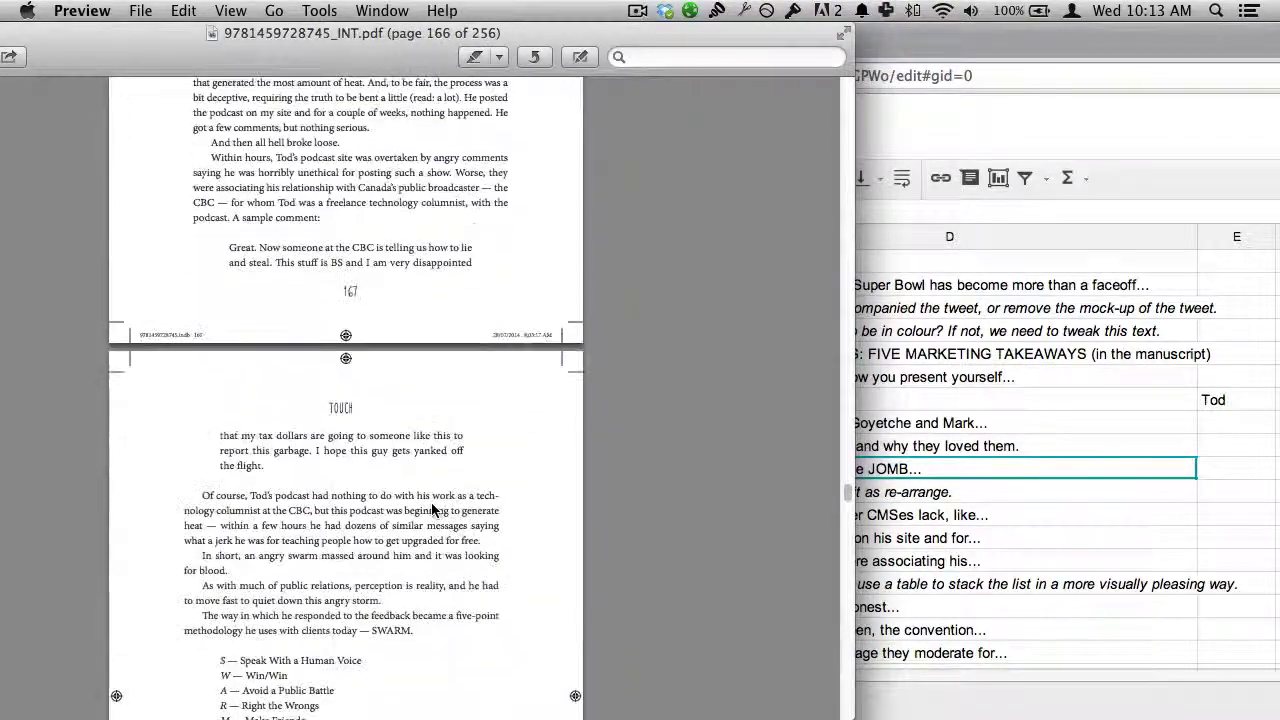
scroll(431, 502, down, 4)
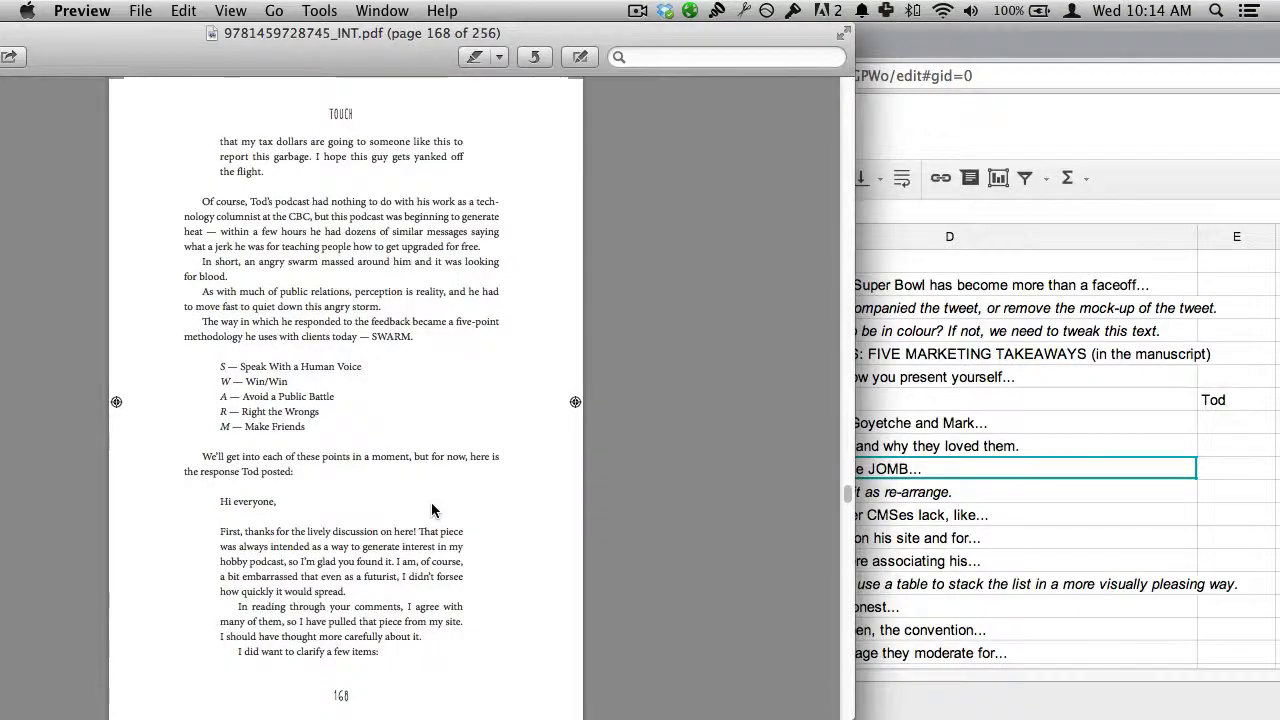
key(super+plus)
key(super+plus)
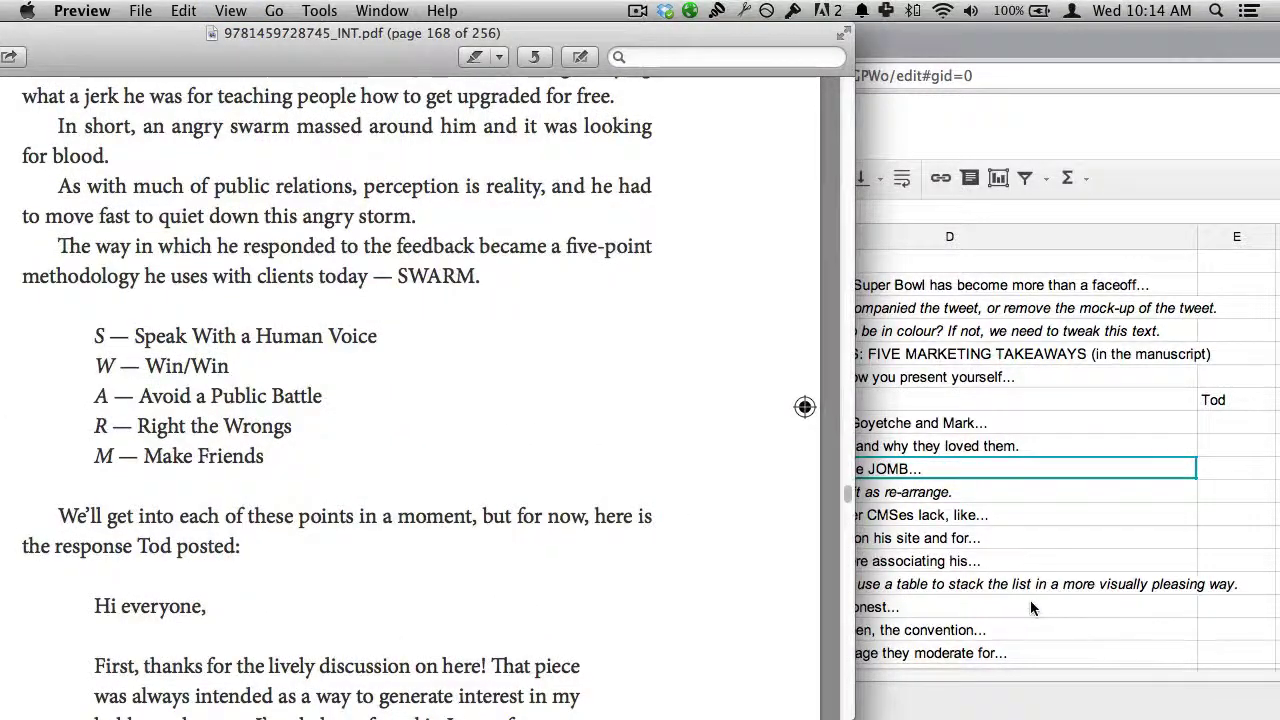
key(super+Tab)
key(super+Tab)
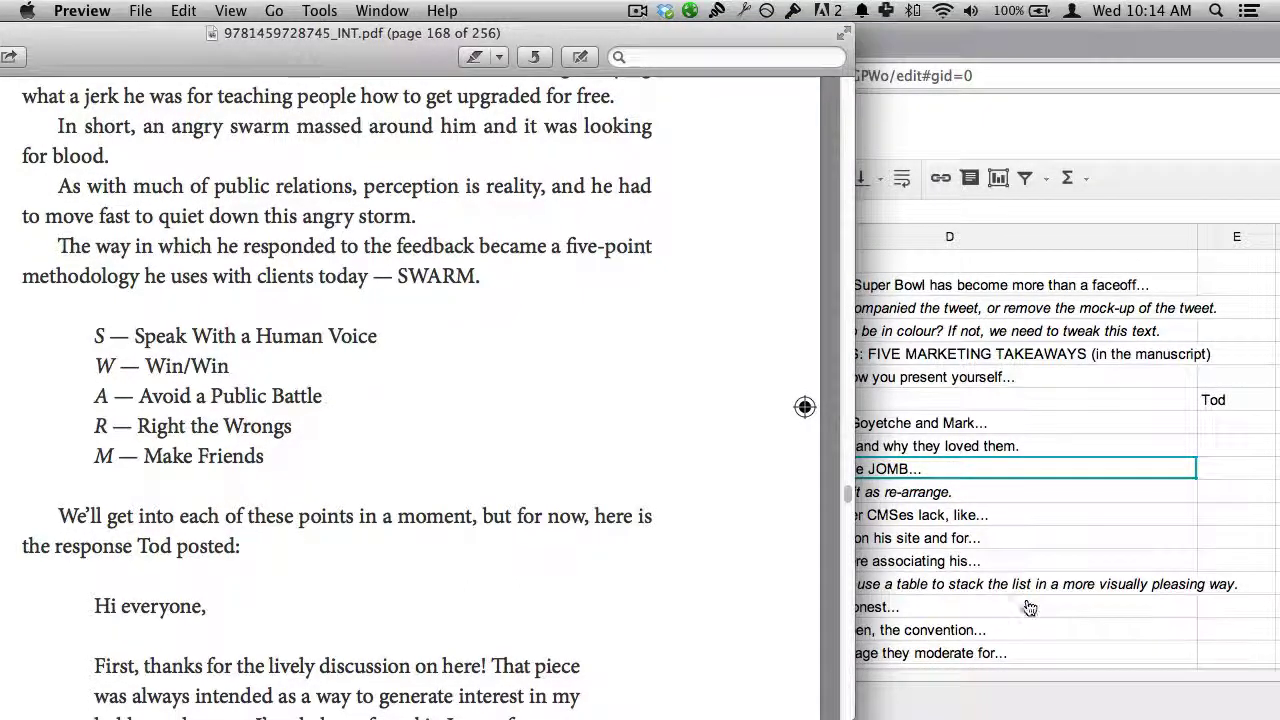
key(super+Tab)
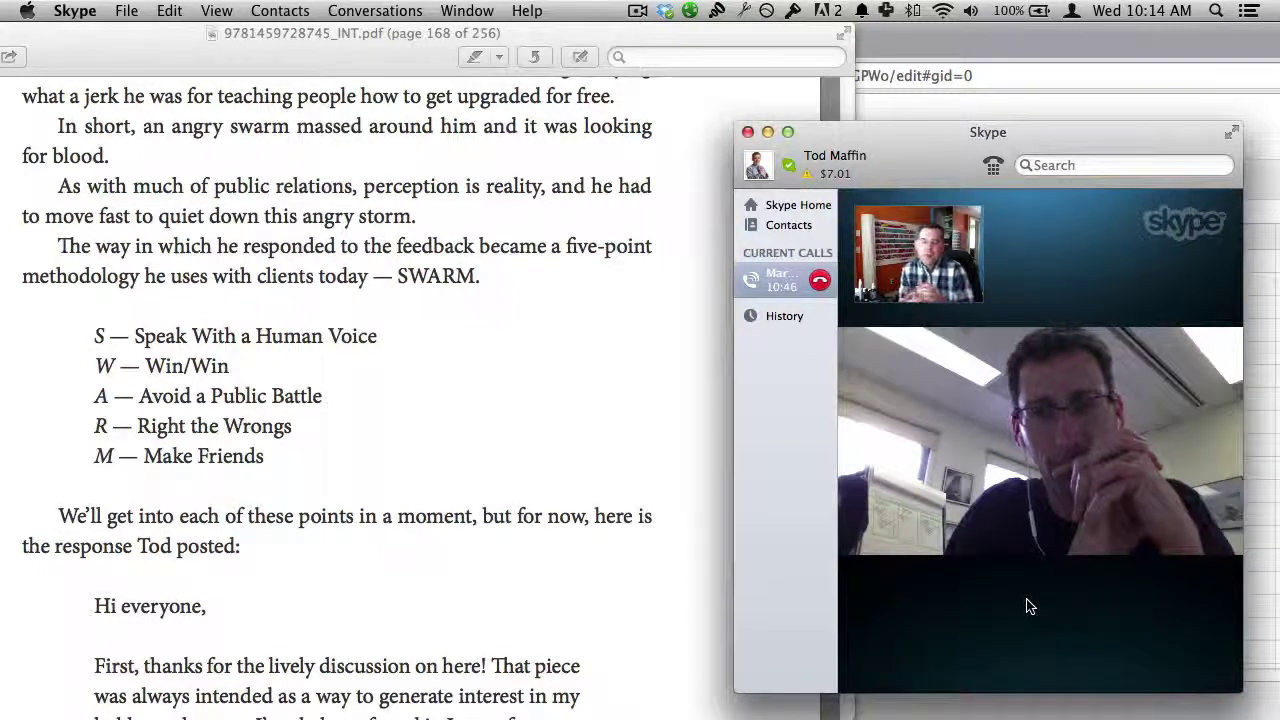
- Take a first region screenshot of the SWARM list area in the PDF proof
click(552, 456)
key(super+shift+4)
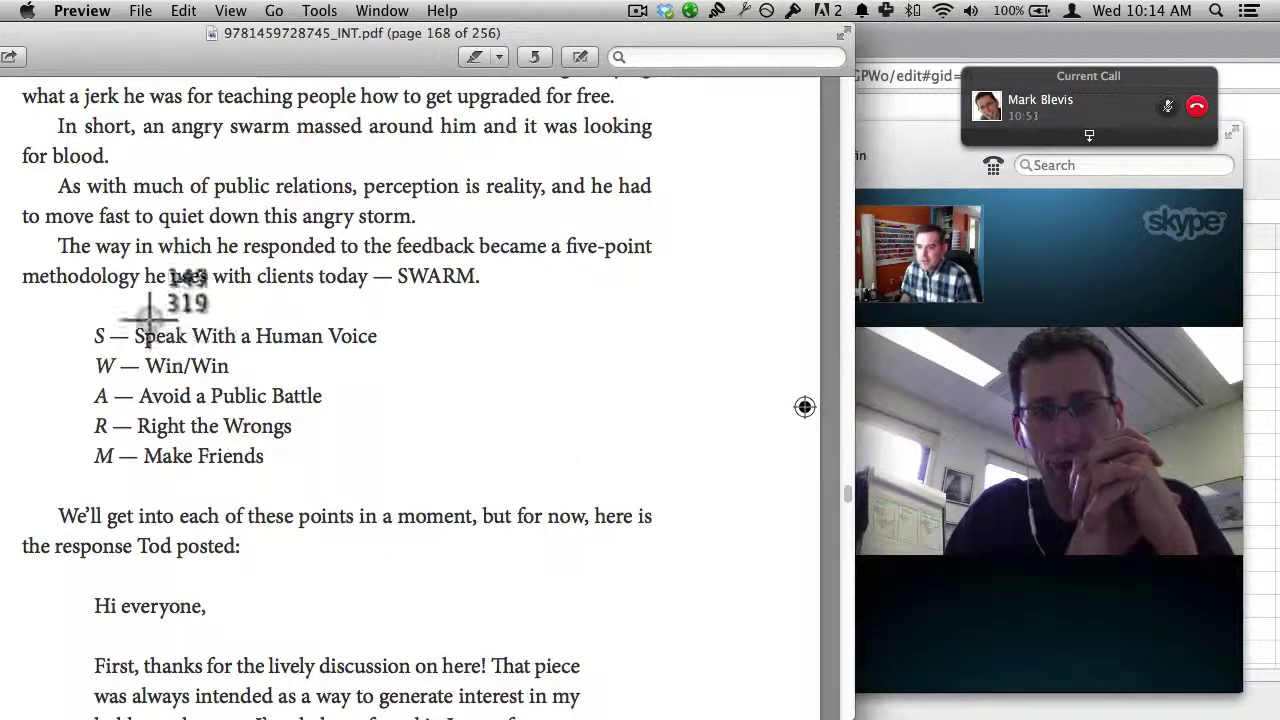
drag(52, 318, 430, 460)
click(903, 141)
click(876, 112)
key(super+t)
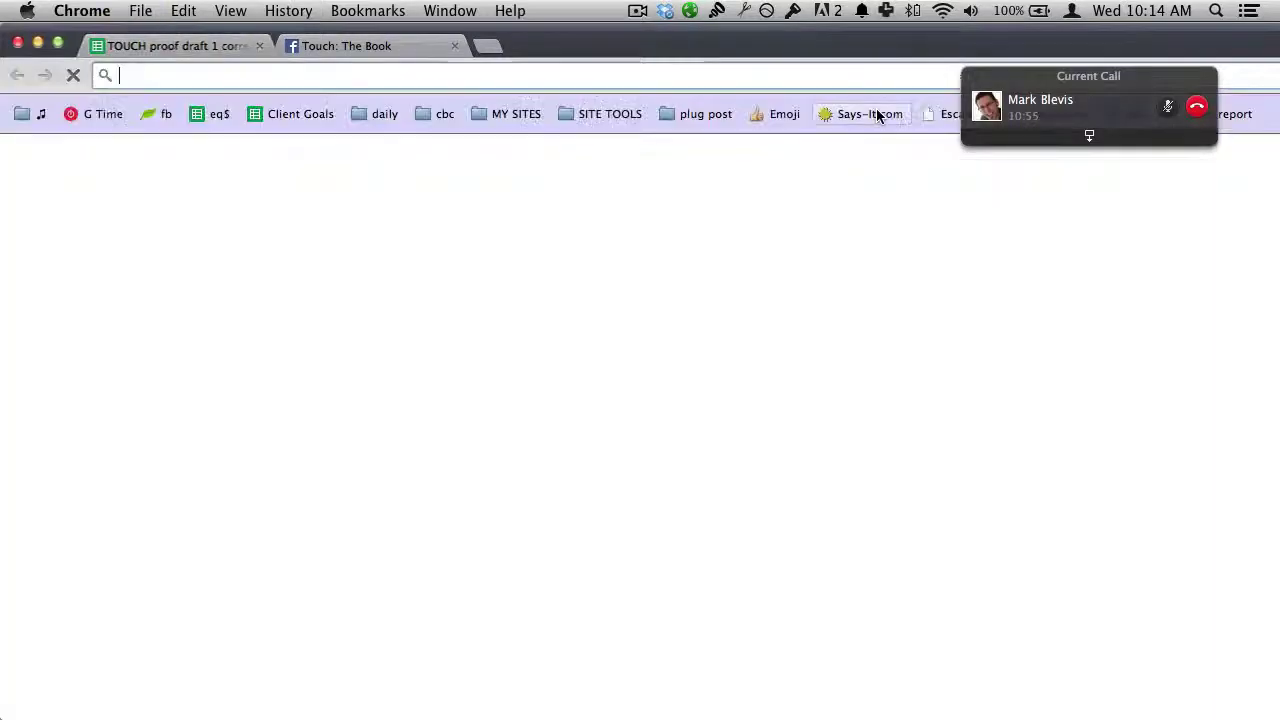
key(super+w)
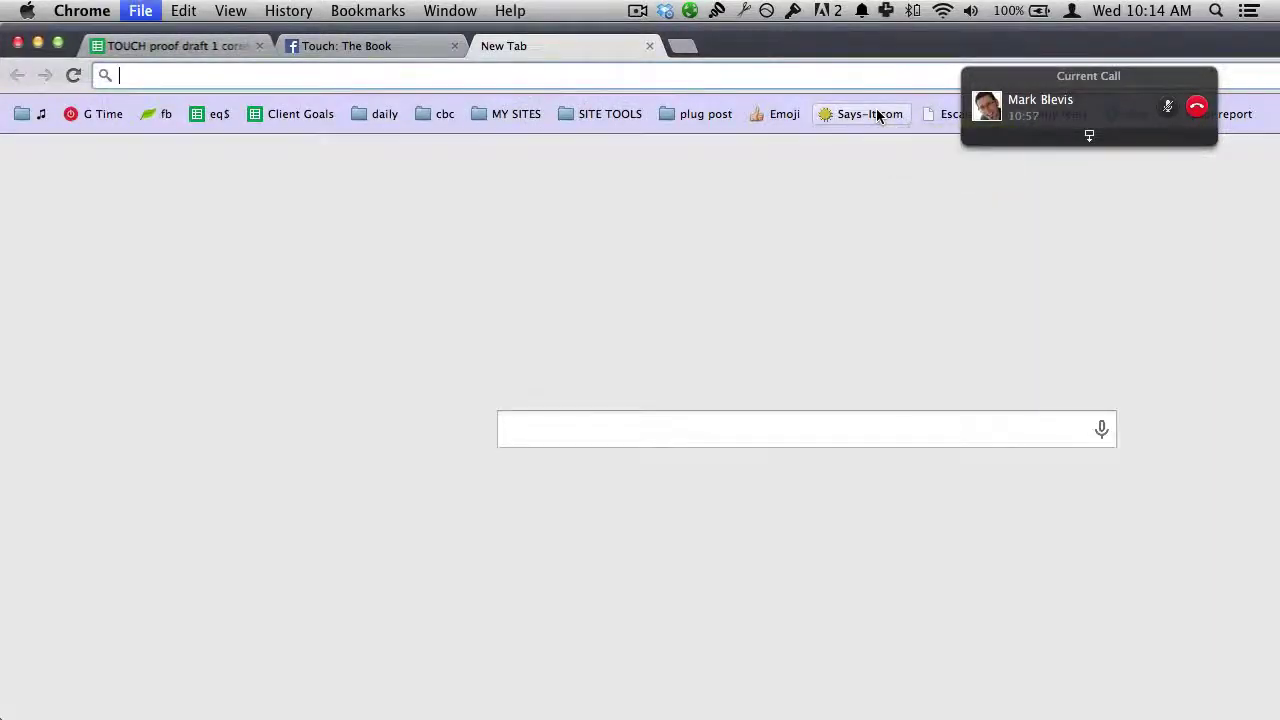
key(super+Tab)
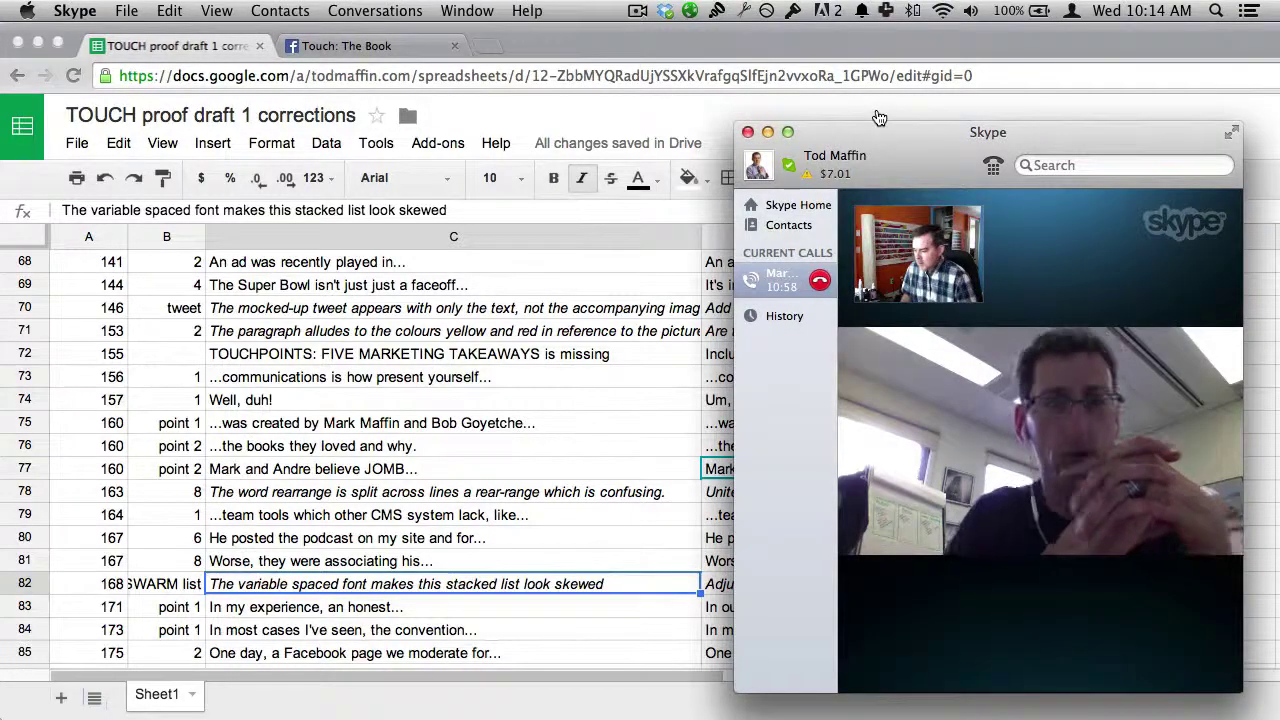
key(super+Tab)
- Recapture the larger PDF passage with the SWARM list, then open the Touch: The Book tab
key(super+shift+4)
drag(13, 177, 684, 564)
key(super+Tab)
click(984, 45)
click(379, 47)
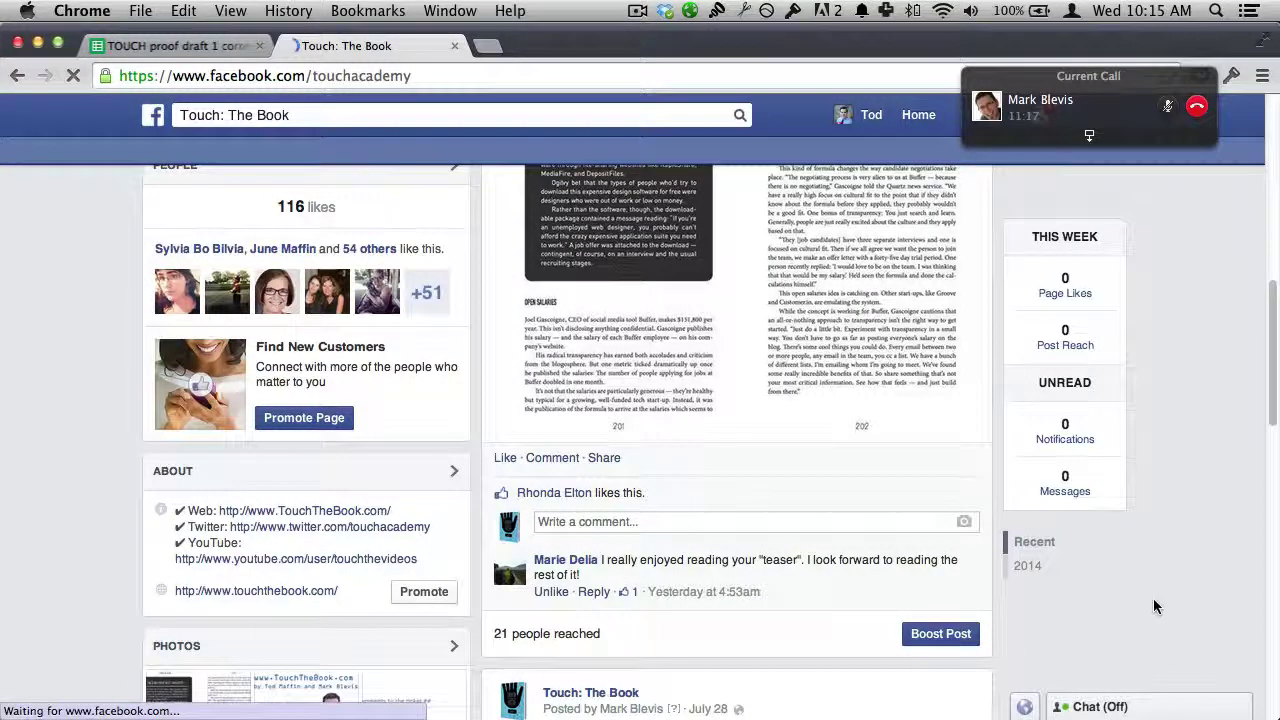
scroll(1154, 607, up, 10)
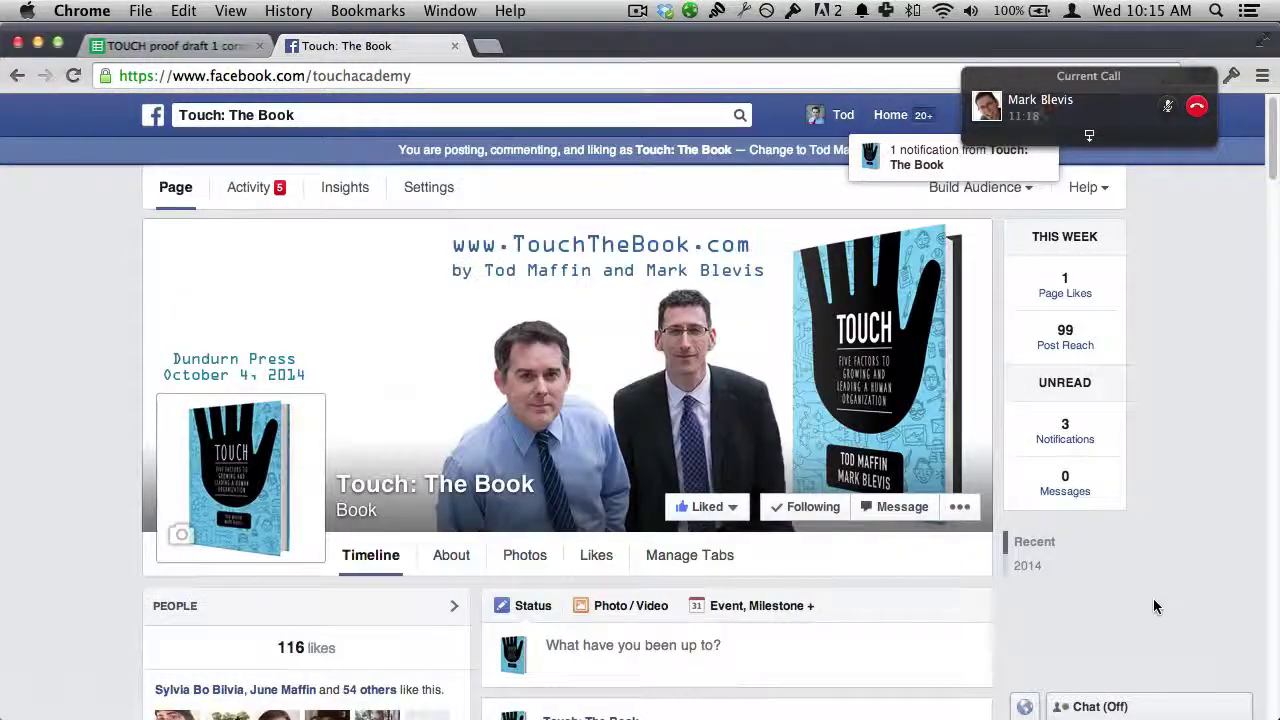
scroll(1154, 607, down, 5)
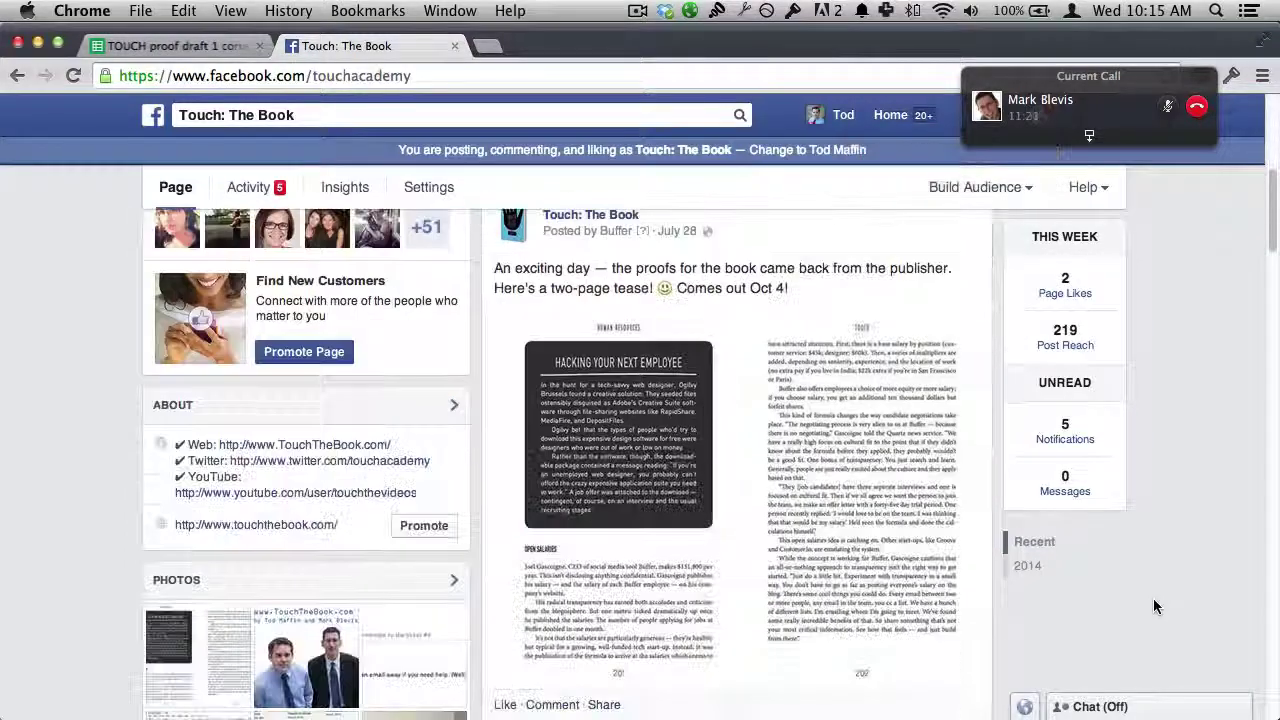
scroll(1154, 607, down, 8)
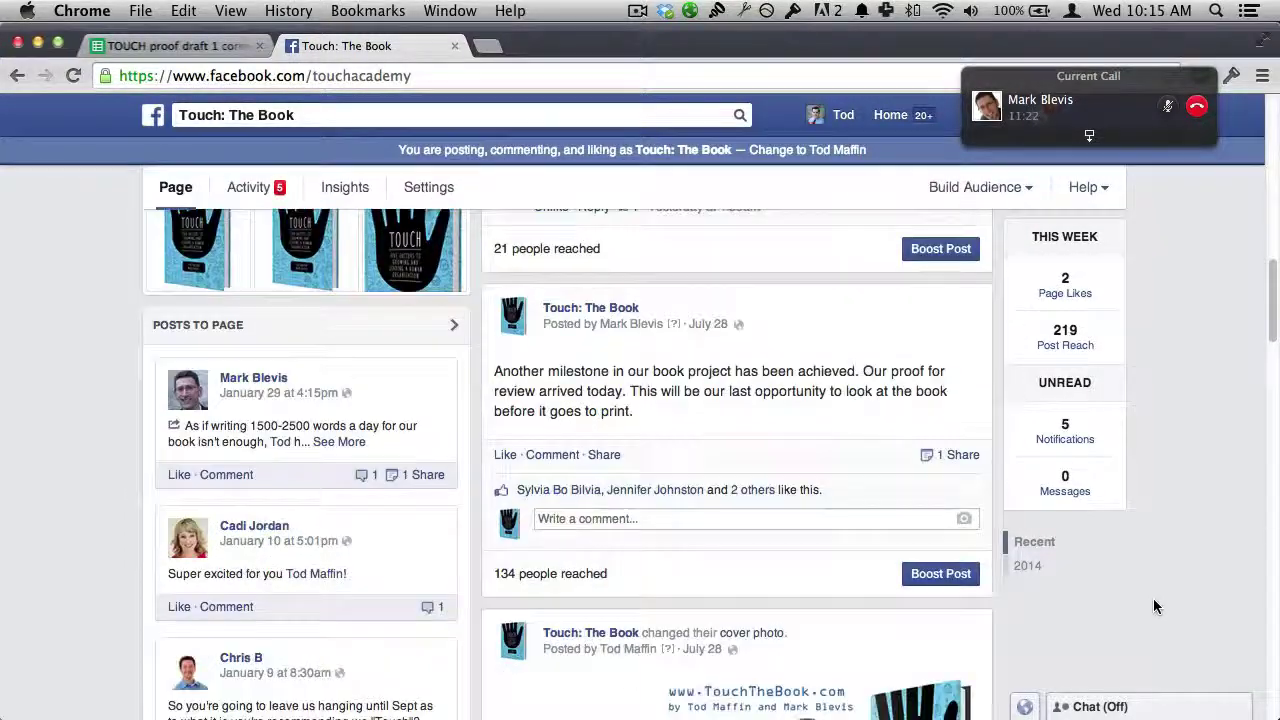
scroll(1154, 607, up, 5)
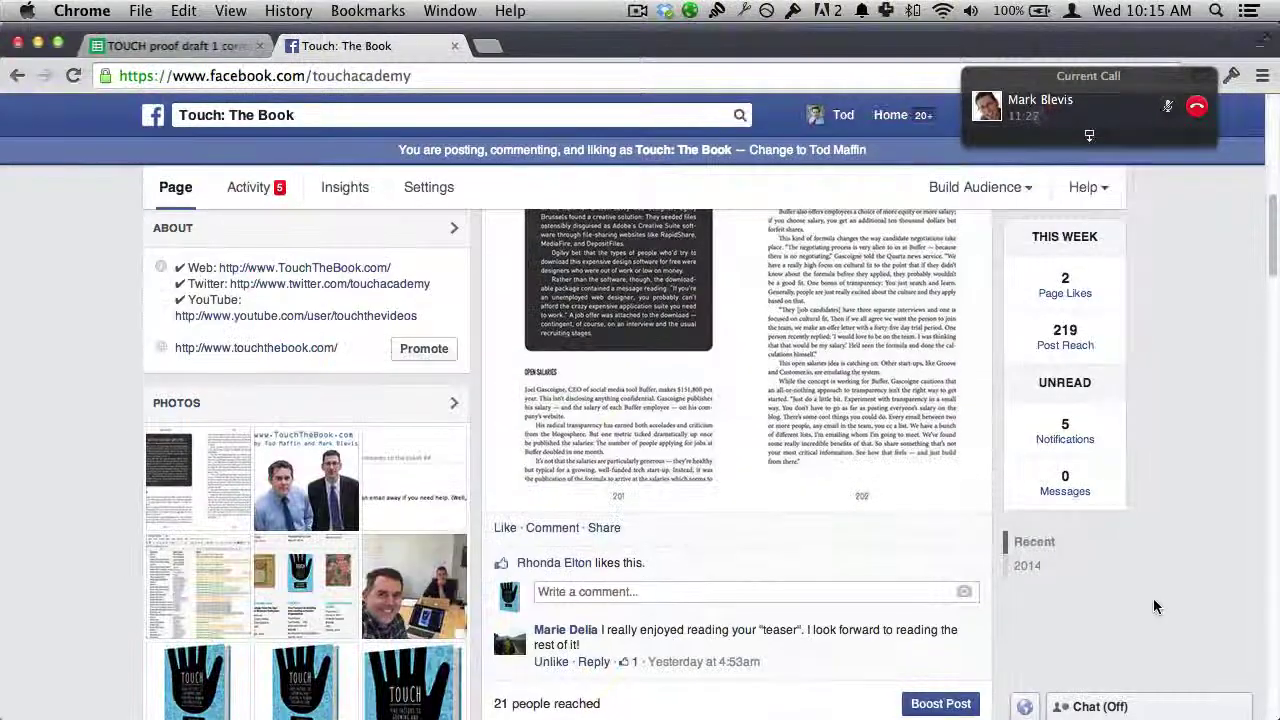
scroll(1155, 607, up, 10)
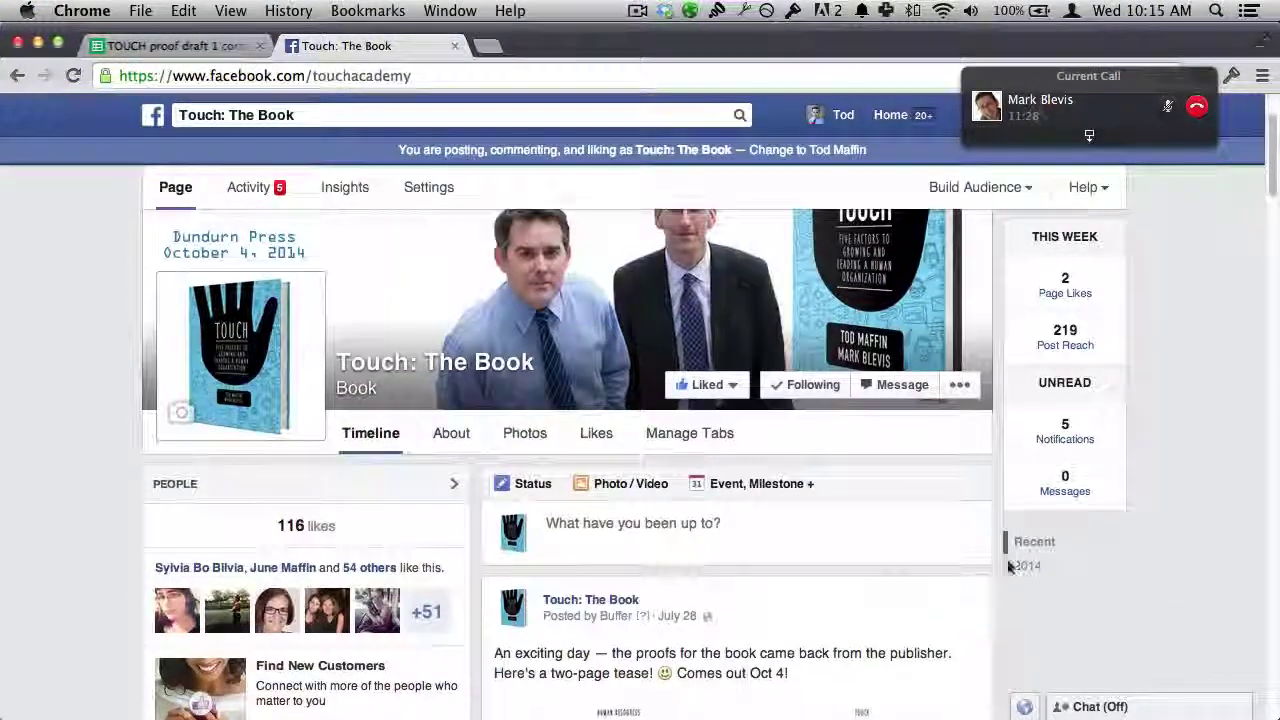
click(236, 118)
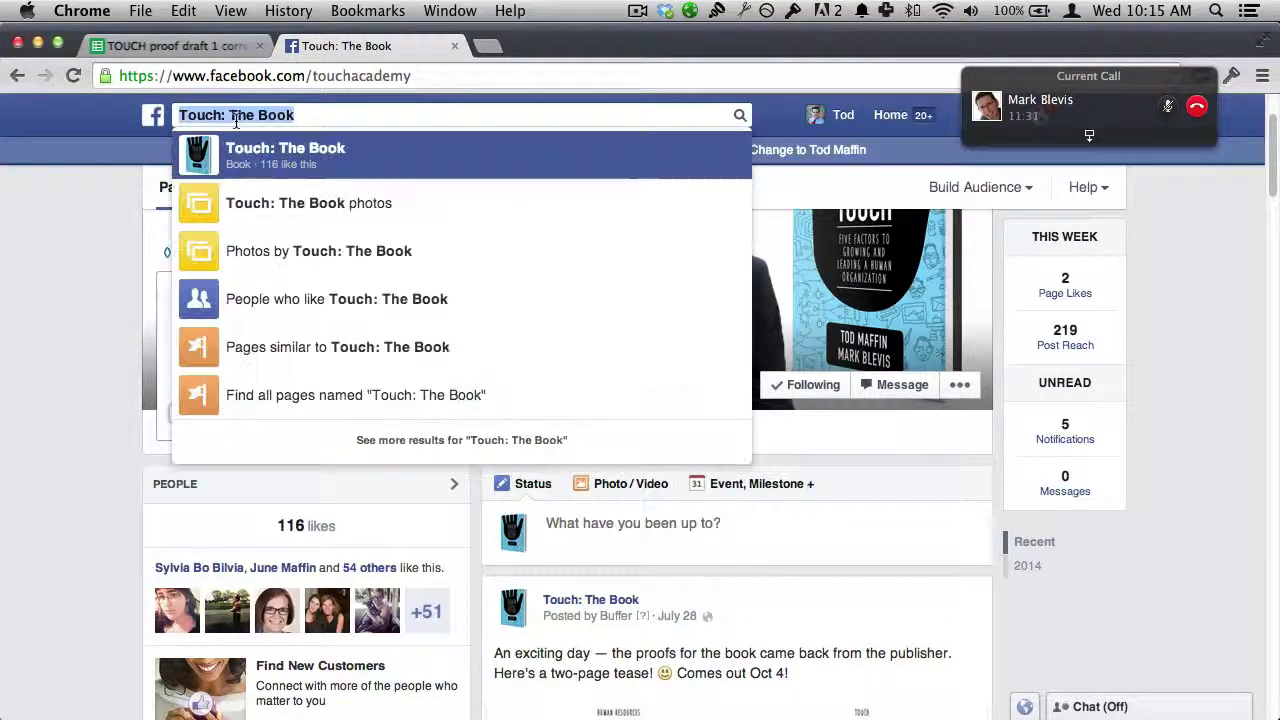
click(58, 257)
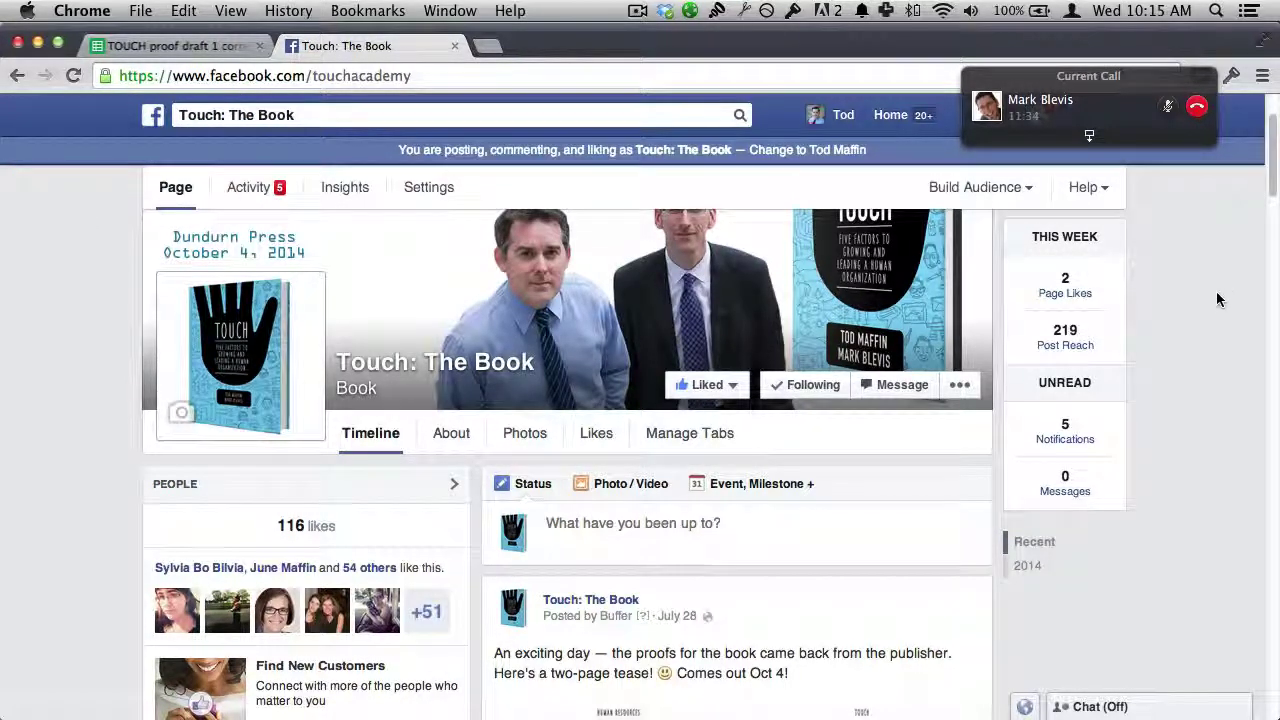
scroll(1199, 346, down, 5)
scroll(1201, 353, up, 5)
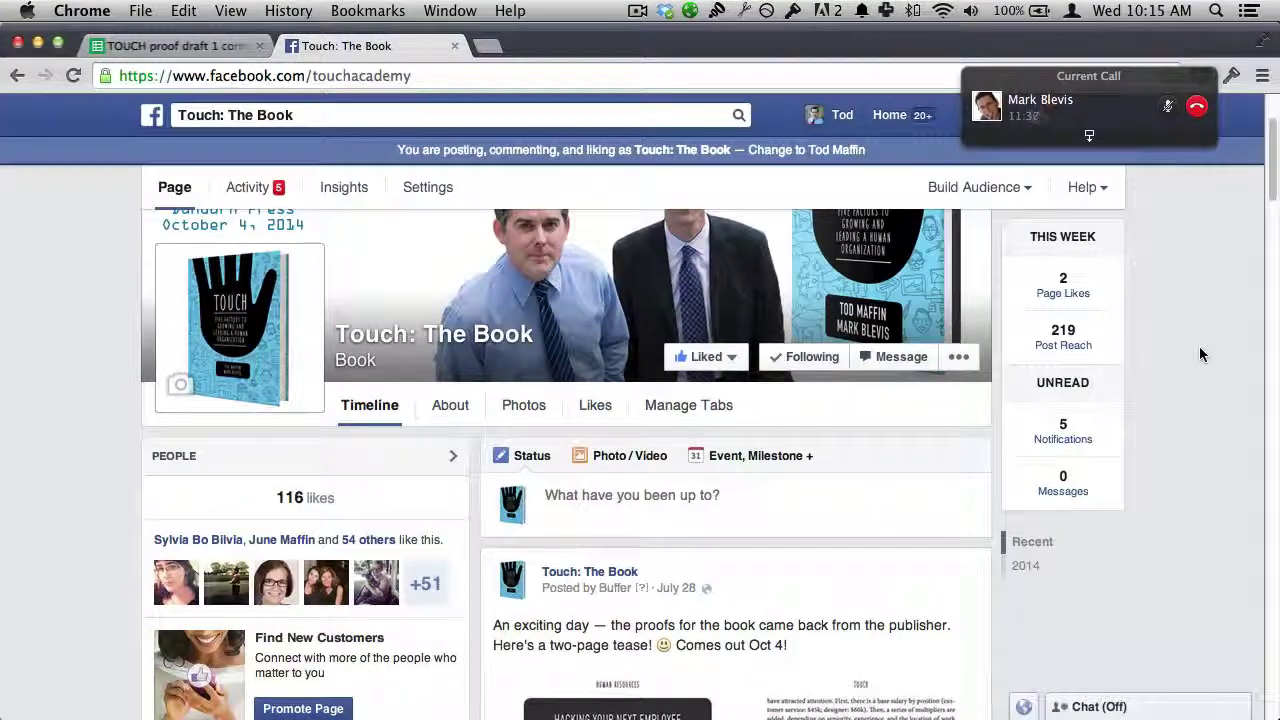
key(super+t)
key(super+w)
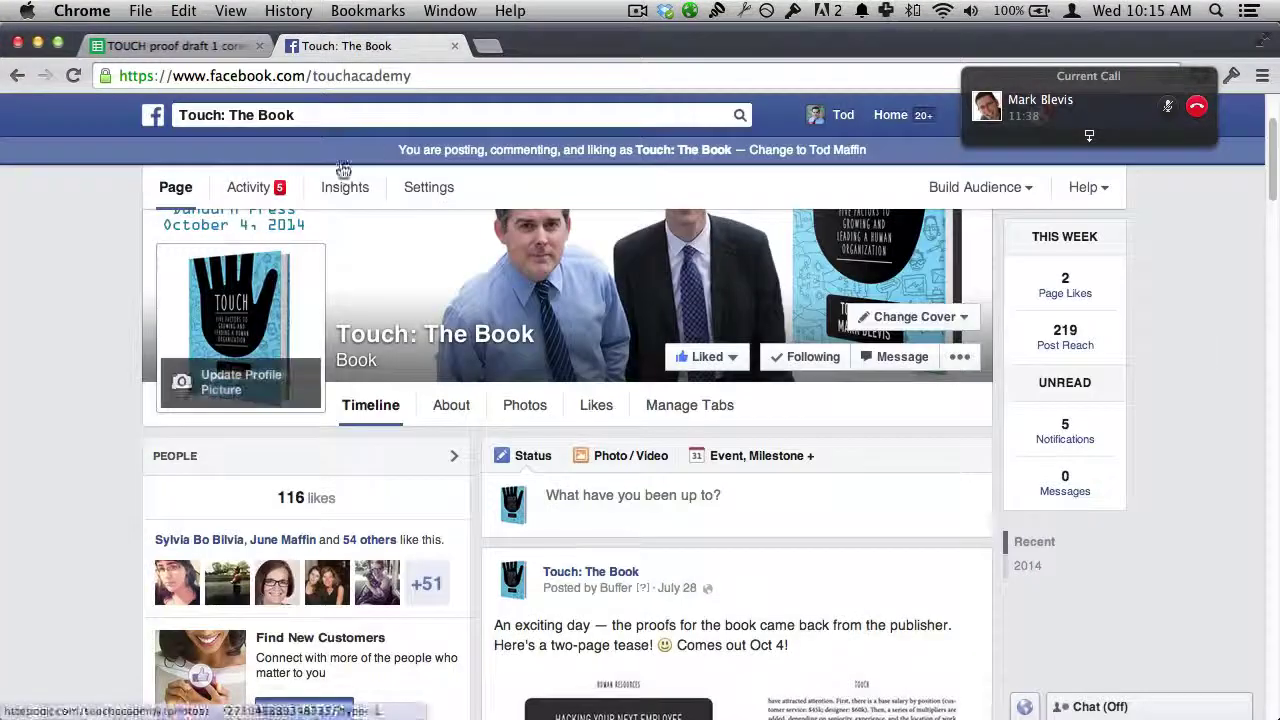
double_click(362, 76)
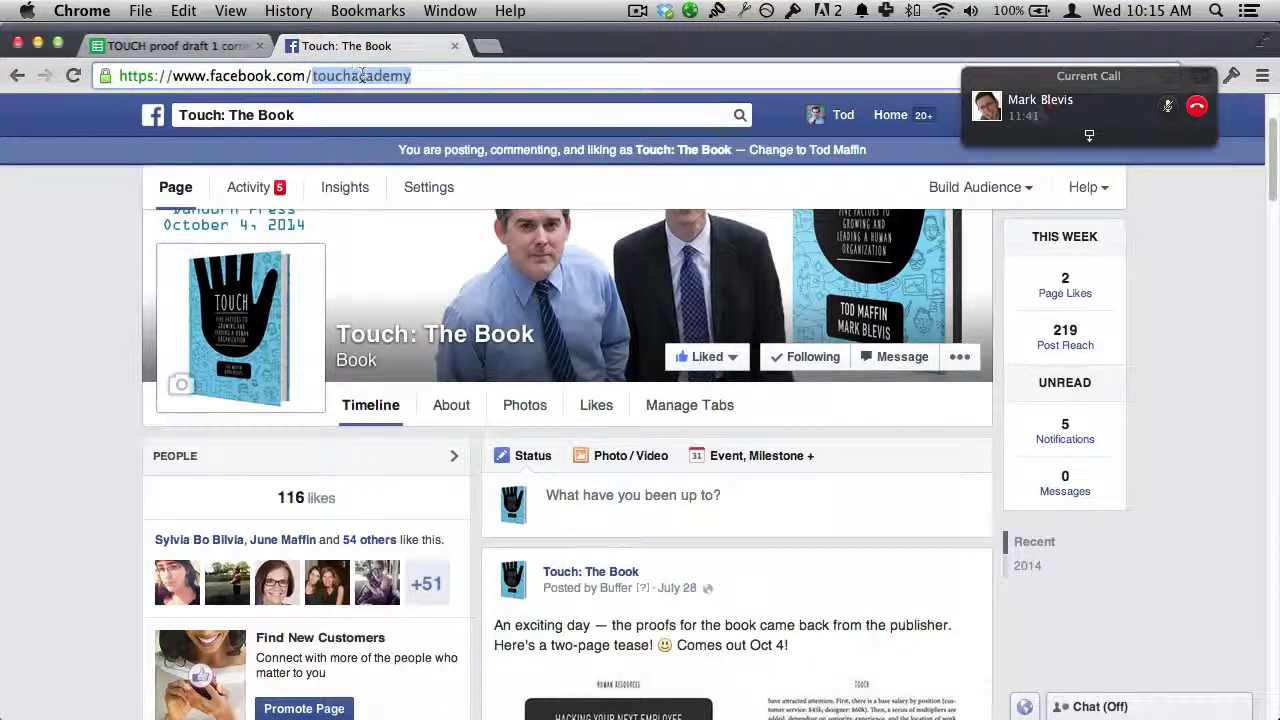
- Load the personal profile page by correcting the Facebook address
text(to)
key(BackSpace)
text(m)
key(Return)
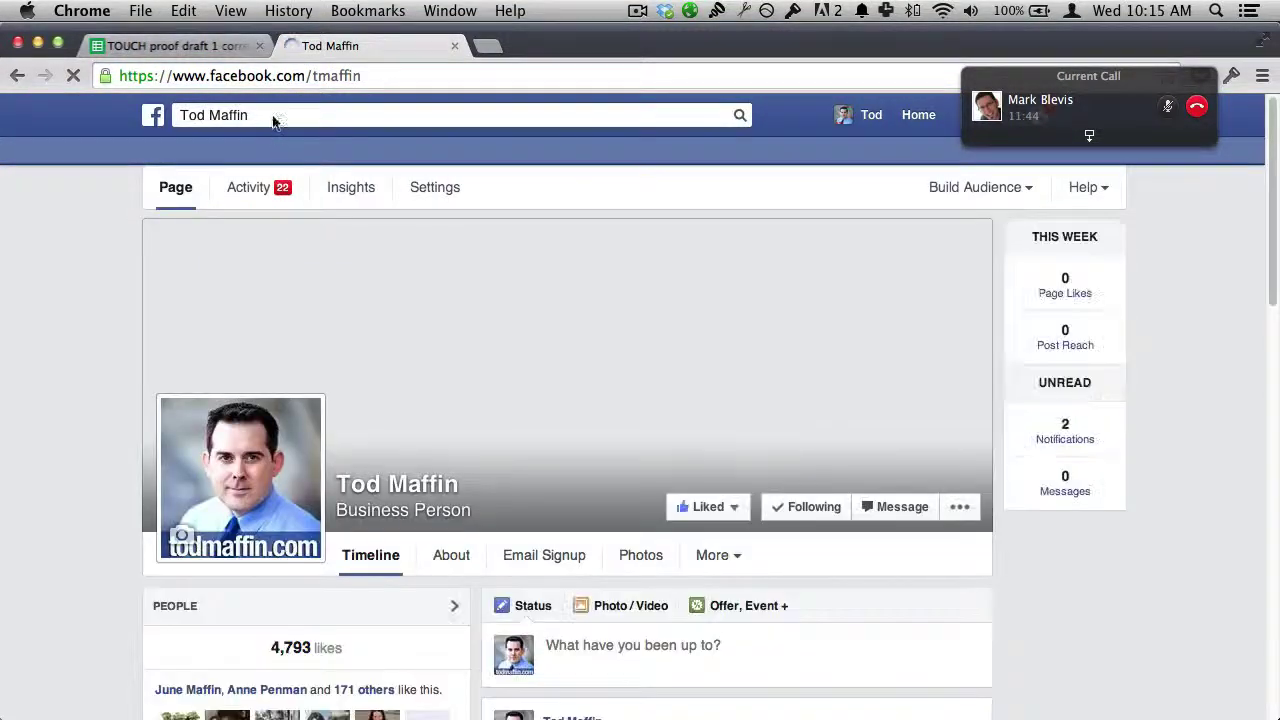
click(333, 76)
click(314, 76)
text(od)
key(Return)
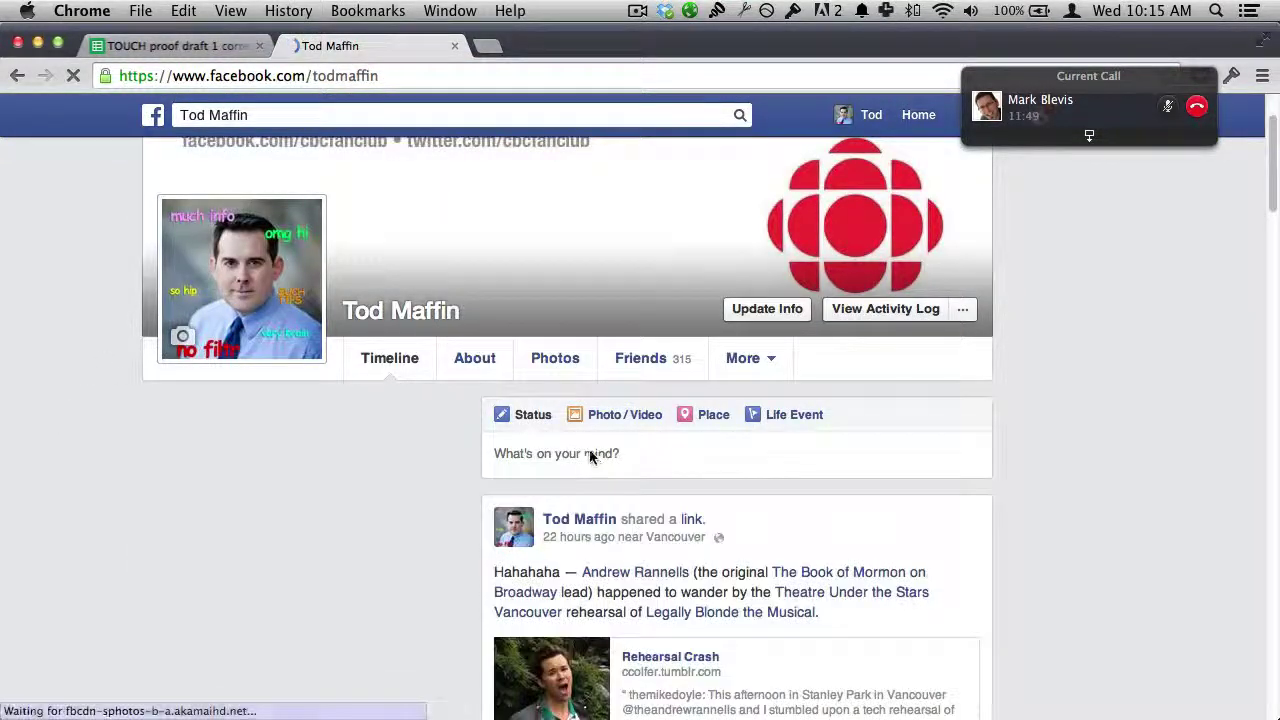
- Start a status post and attach the SWARM list screenshot from the computer
click(592, 442)
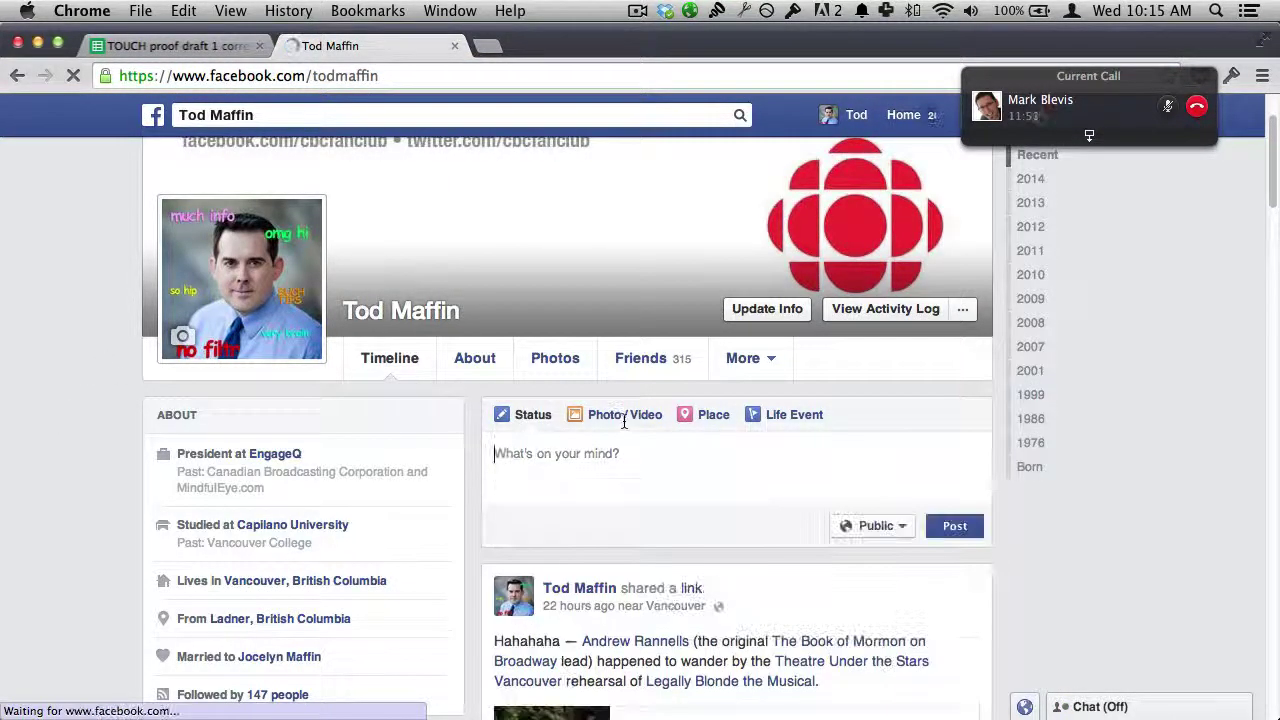
click(623, 420)
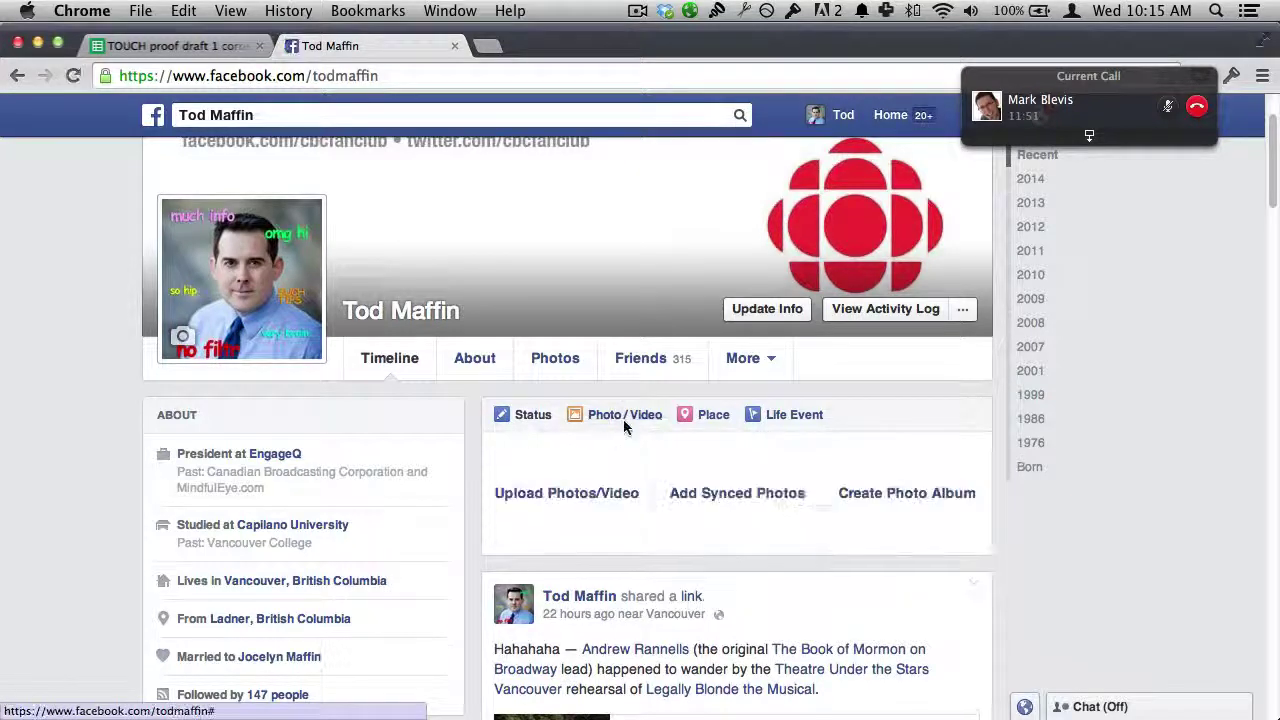
click(564, 495)
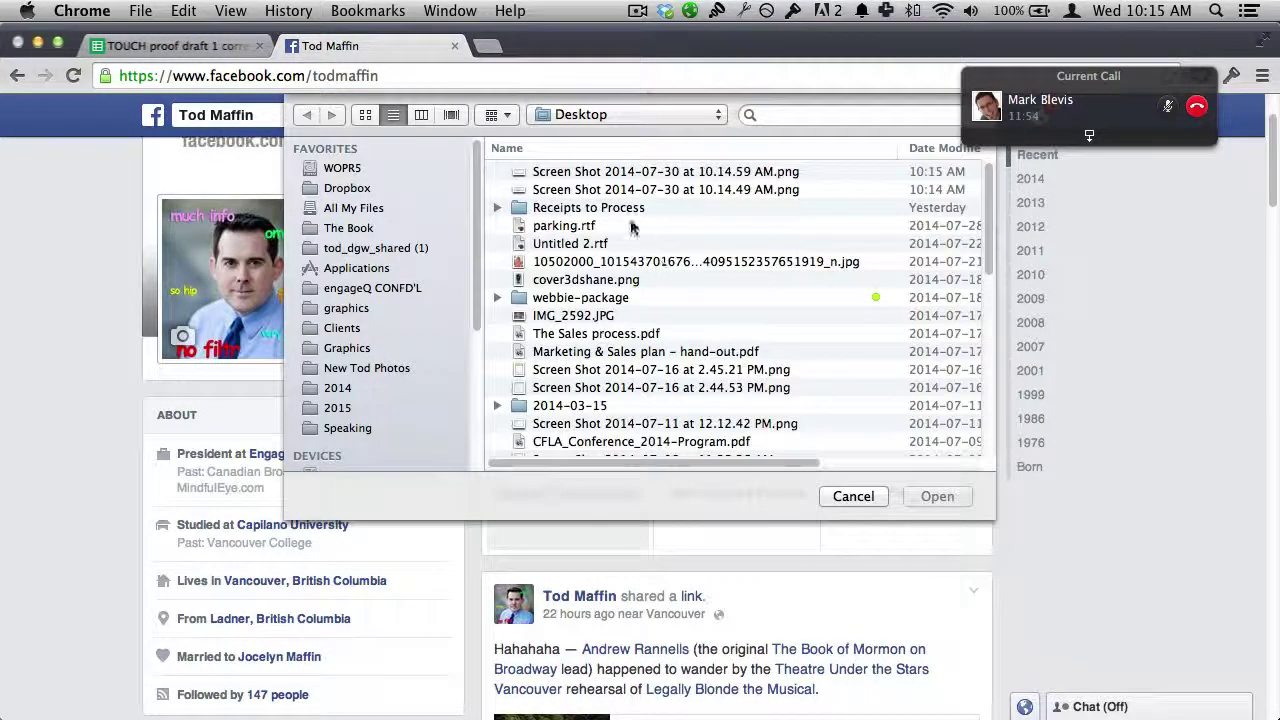
double_click(594, 172)
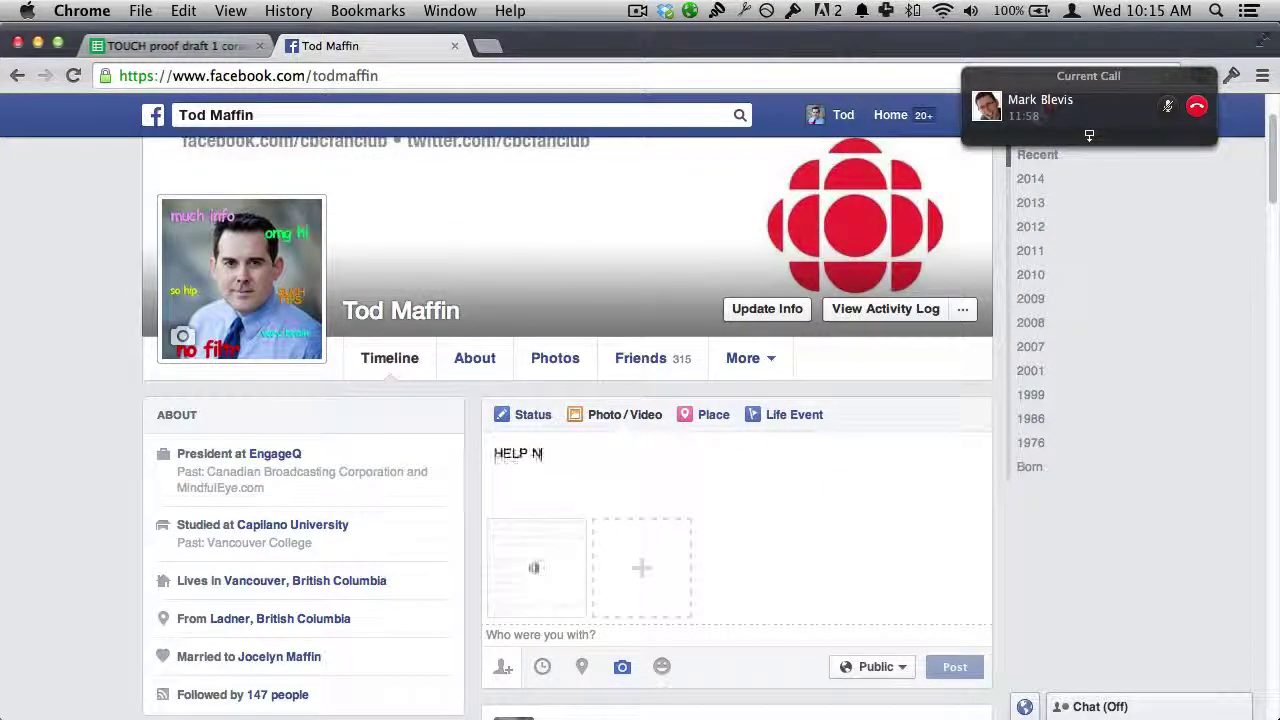
- Write the question asking whether the list formatting looks weird and publish the post
text(D!)
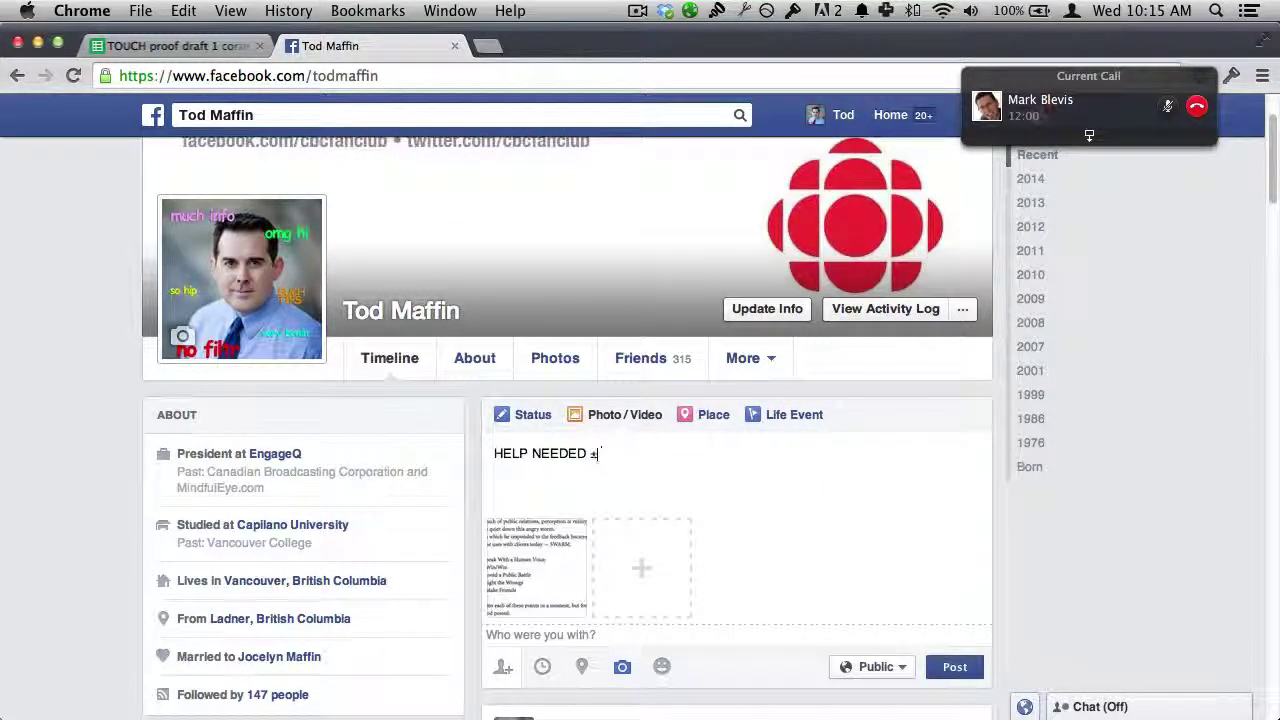
key(BackSpace)
click(1089, 135)
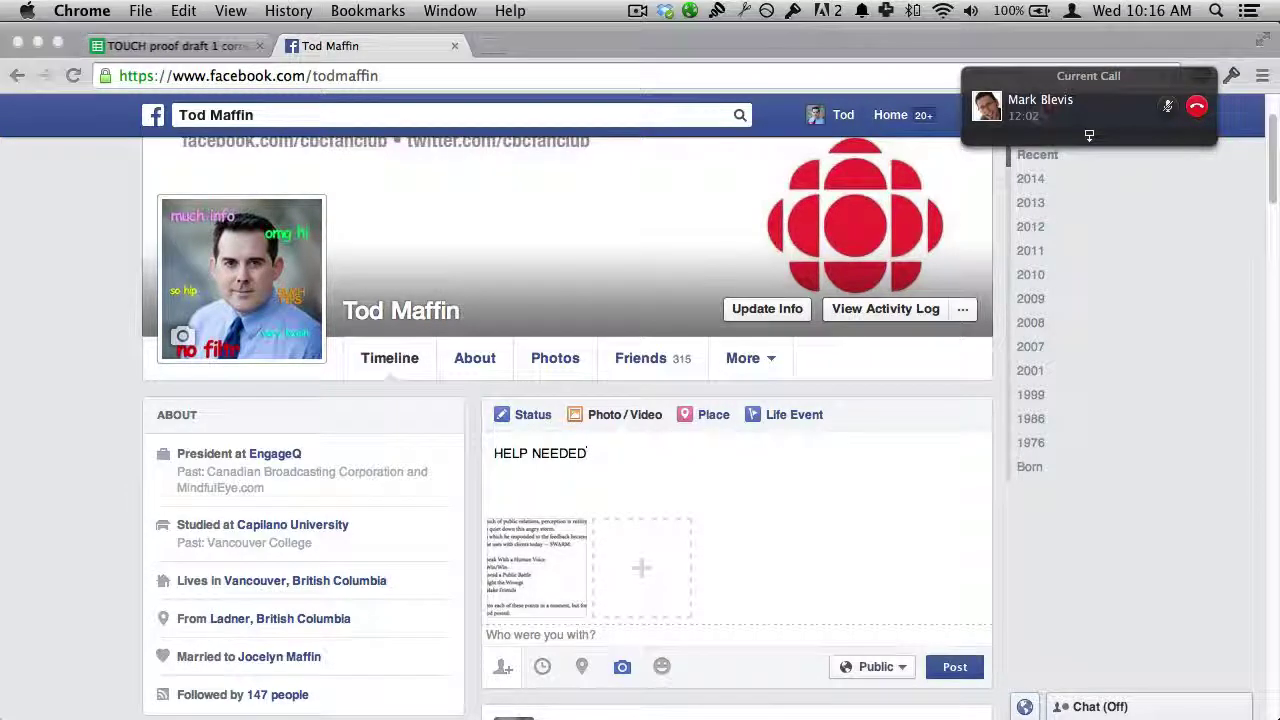
click(657, 467)
text(— Idoes the formatting of the five-point list look)
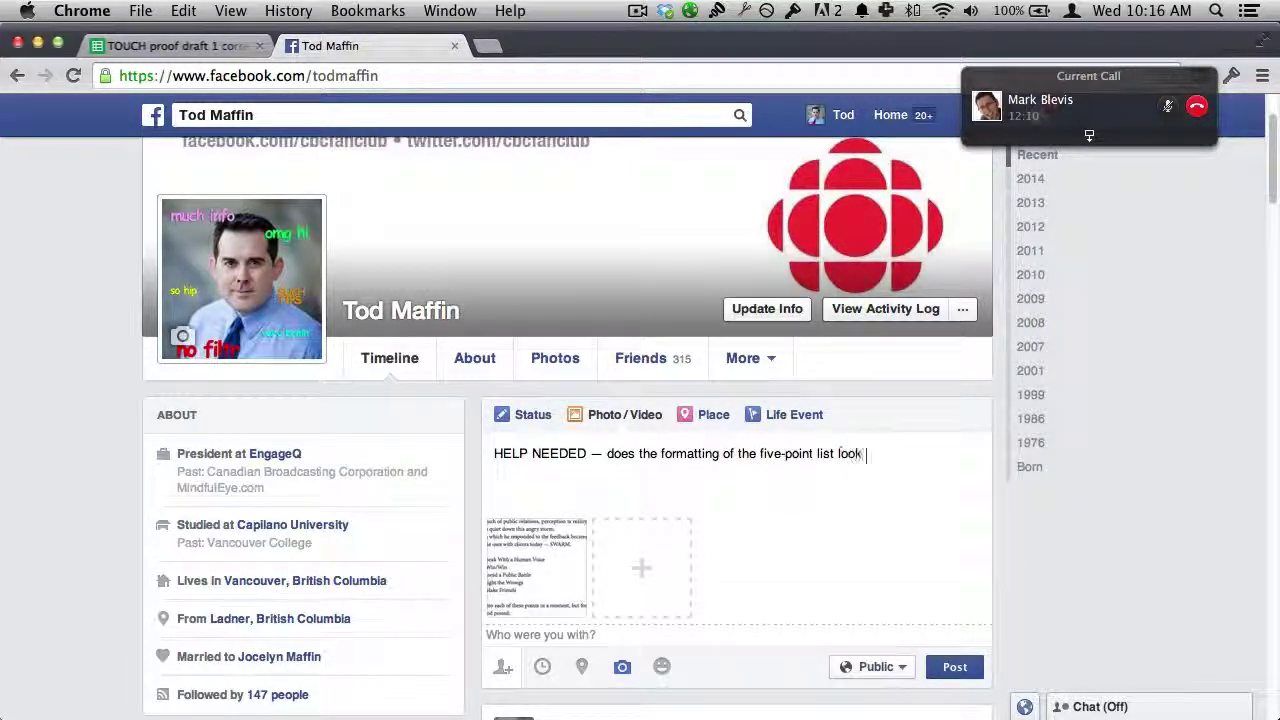
text(weird to you? Do you think it)
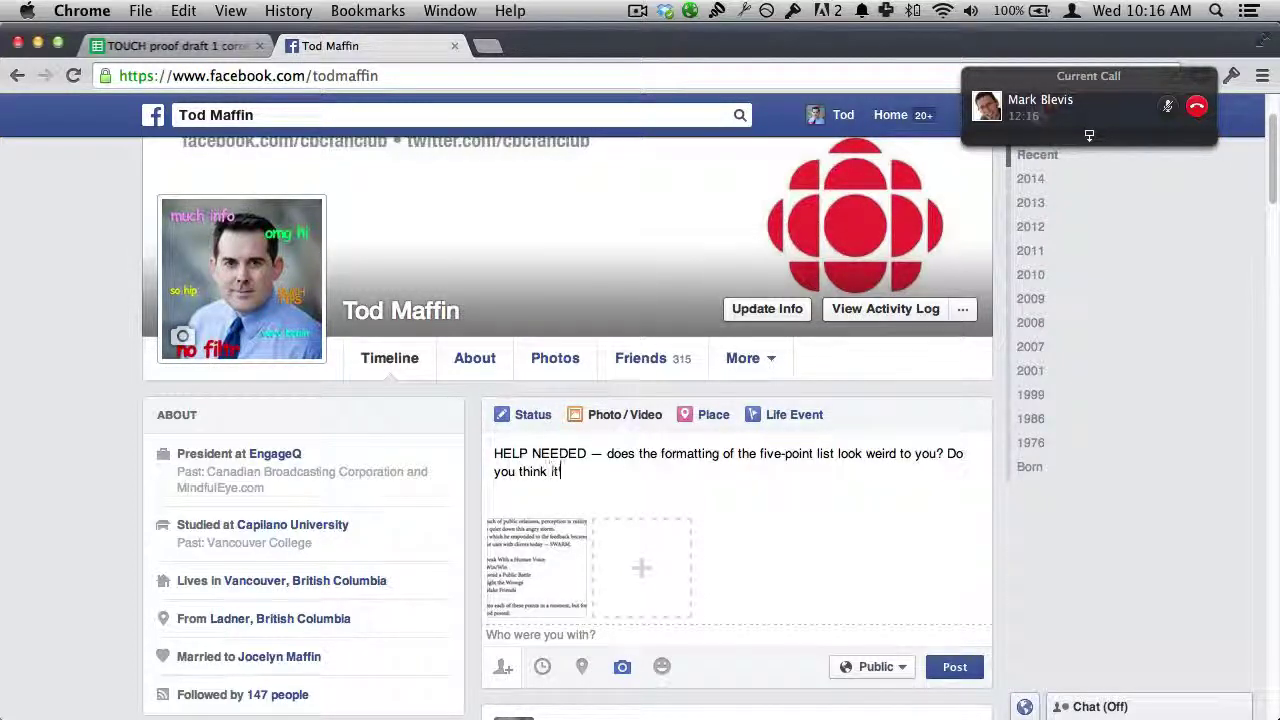
text(wn)
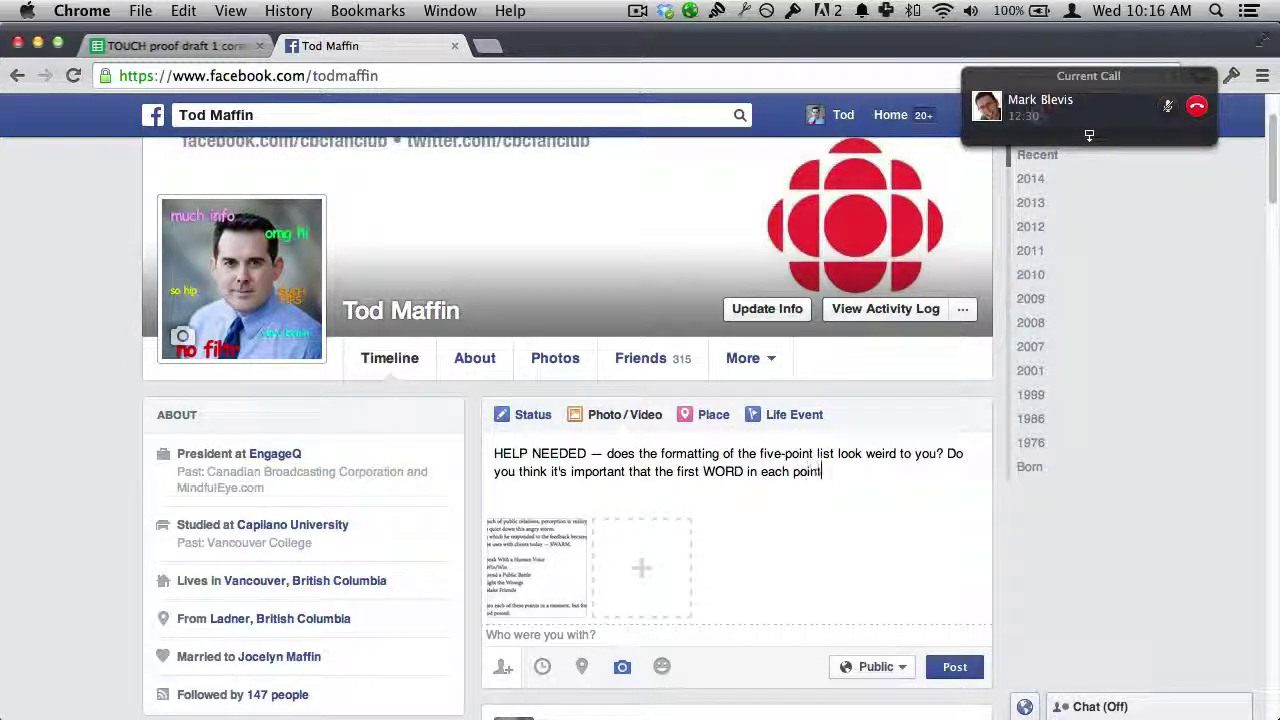
text(n)
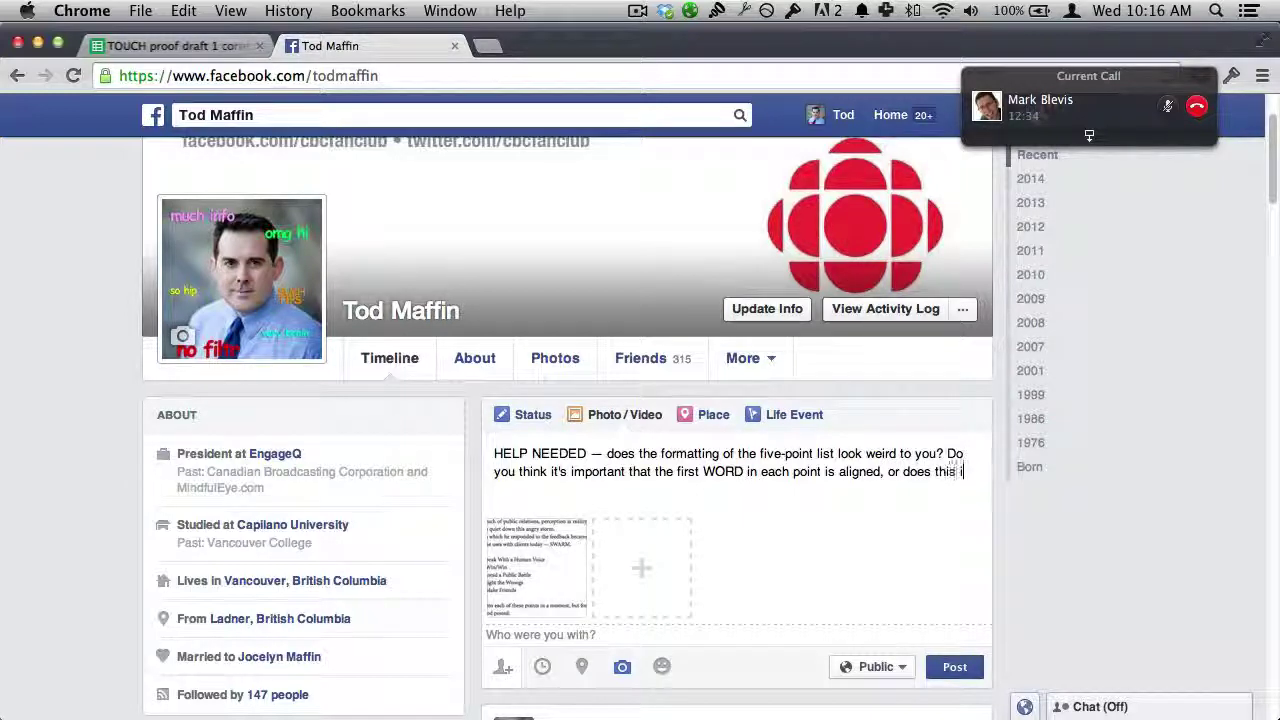
click(953, 669)
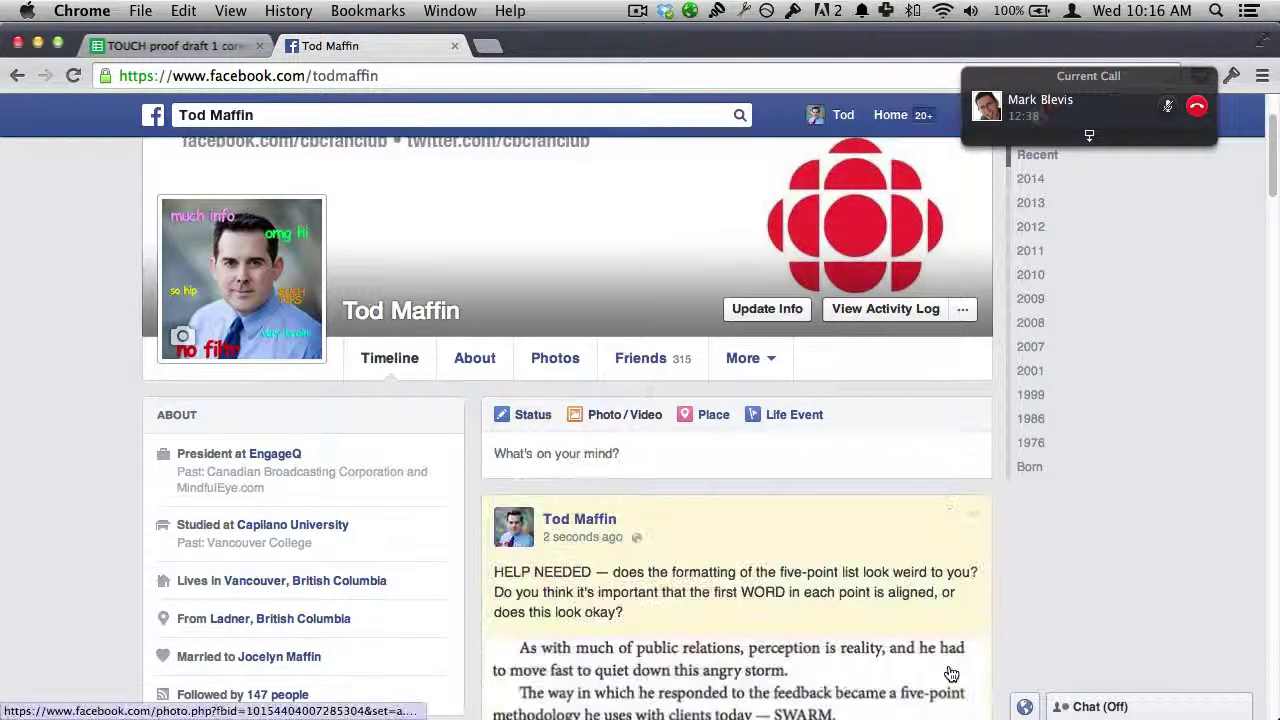
- Open the Touch: The Book page via facebook.com/touchacademy after trying the touchthebook address
double_click(340, 75)
text(tiouc)
key(BackSpace)
key(BackSpace)
key(BackSpace)
key(BackSpace)
text(ou)
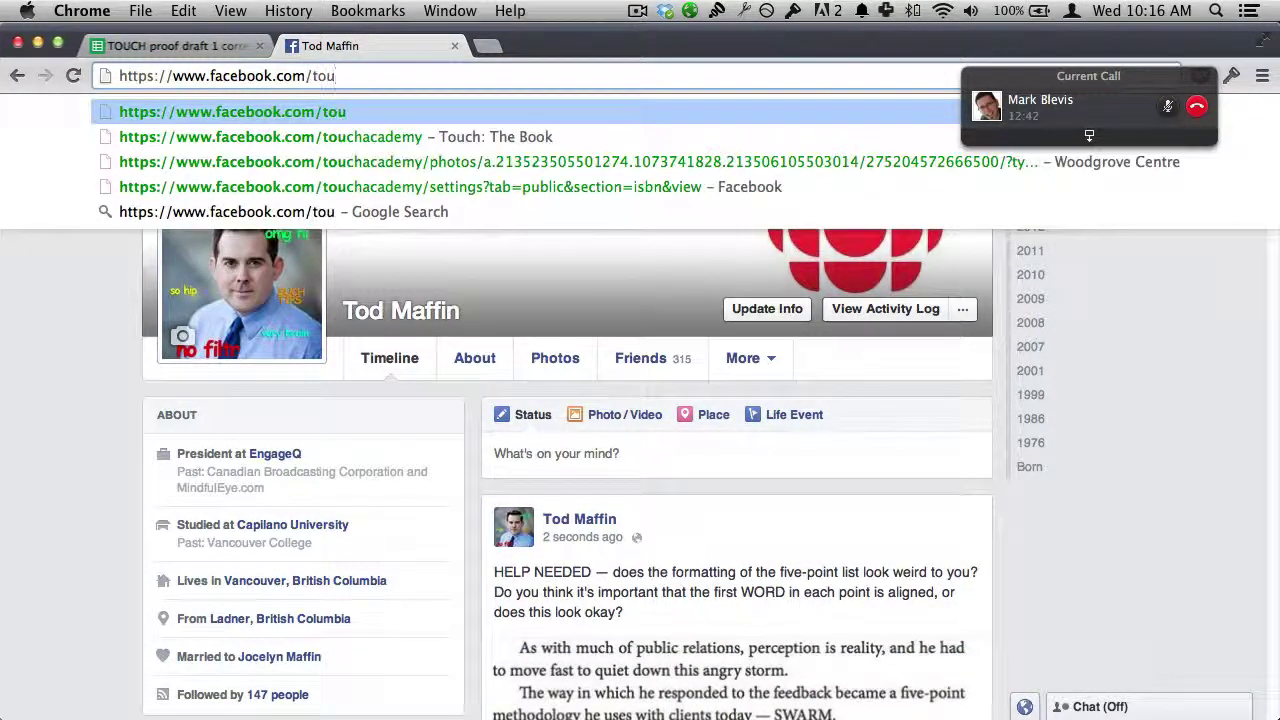
key(Down)
key(Return)
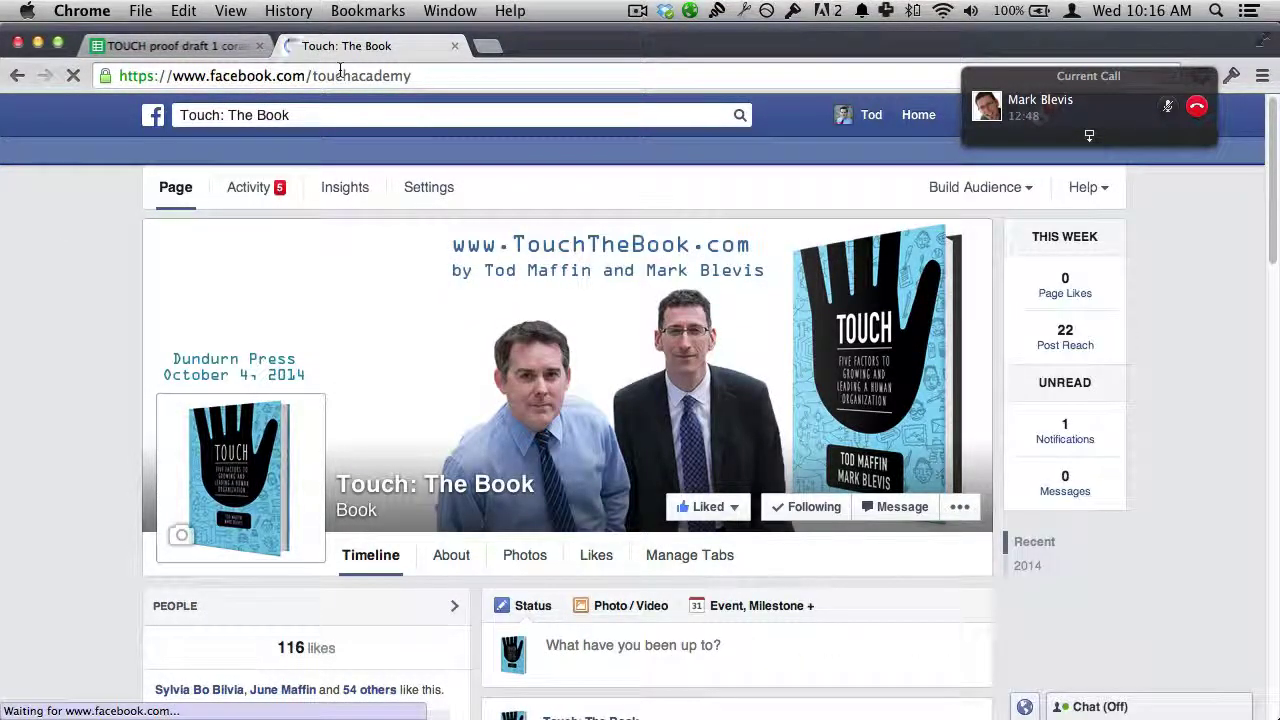
double_click(340, 75)
text(the)
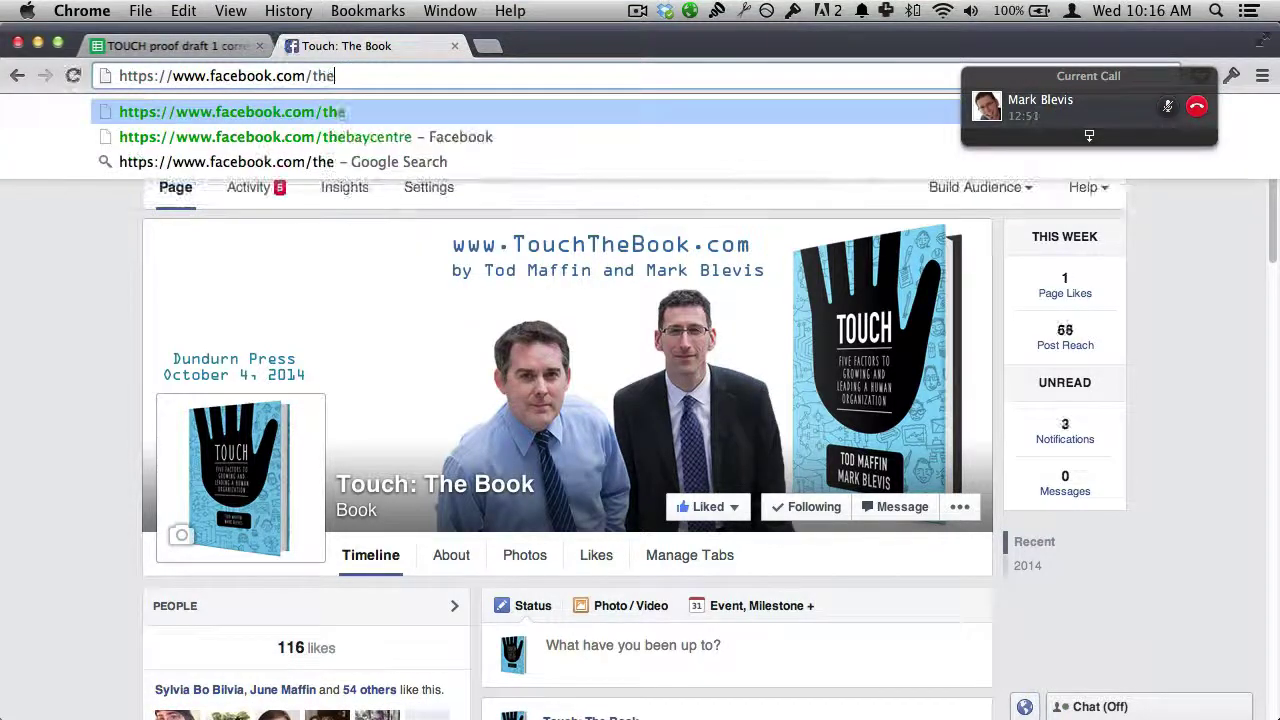
key(BackSpace)
key(BackSpace)
key(BackSpace)
text(touch)
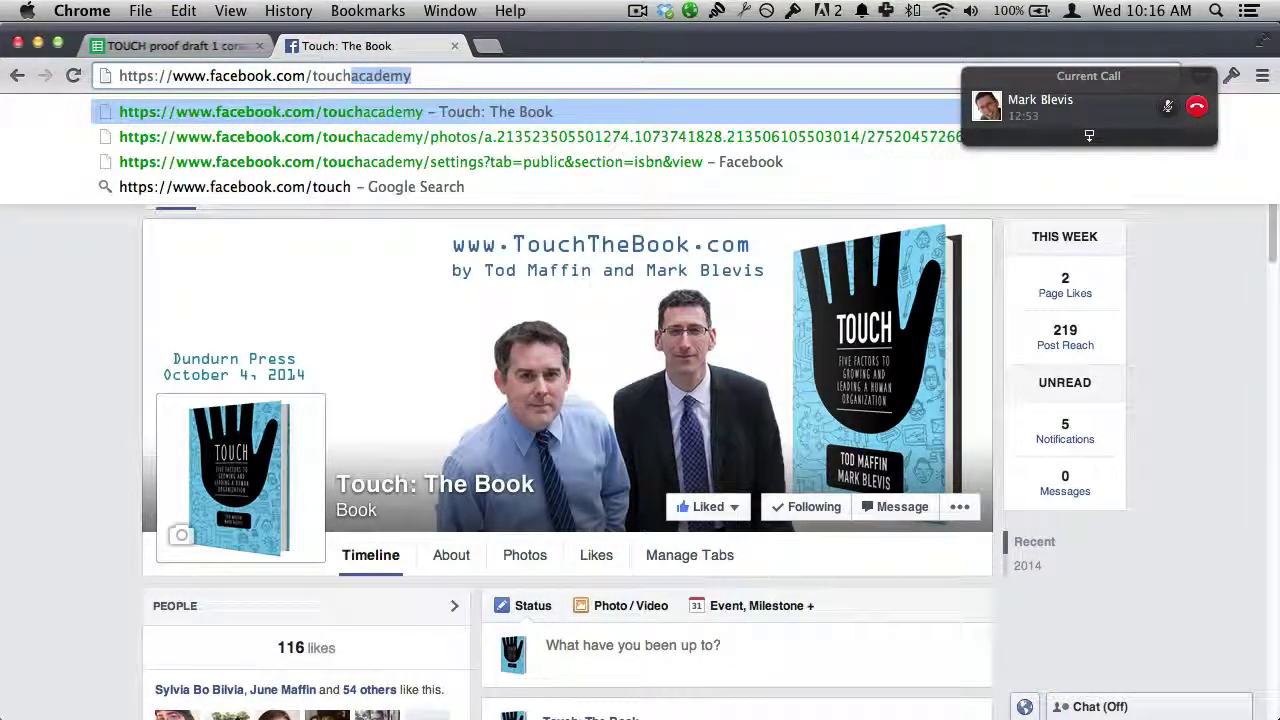
text(thebook)
key(Return)
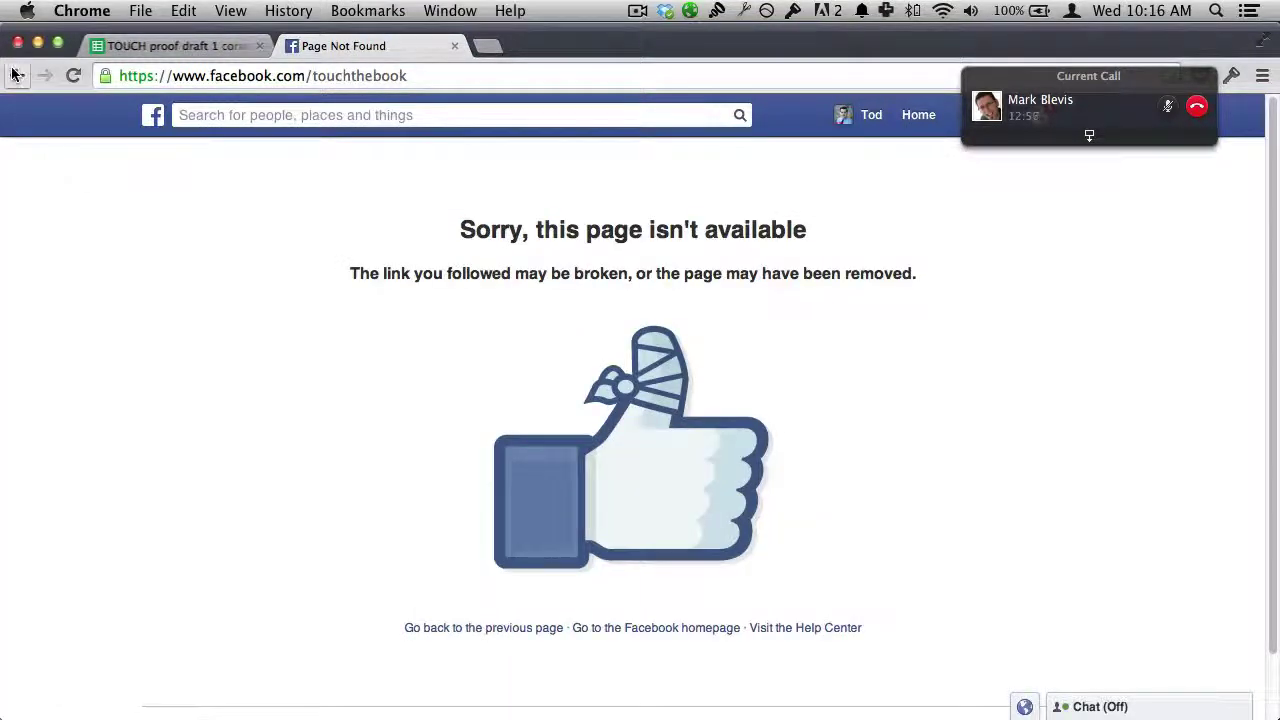
click(16, 75)
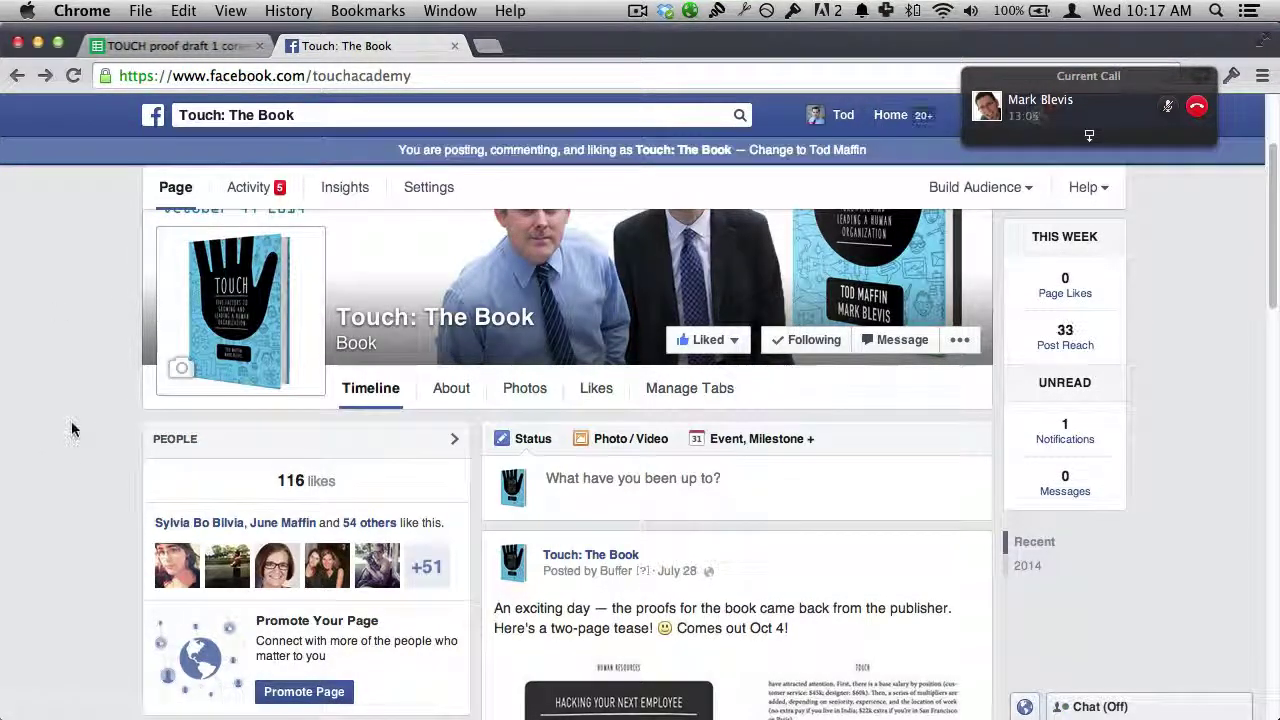
- Scroll through the page's timeline posts, open its extra options, and reload the page
scroll(71, 429, down, 10)
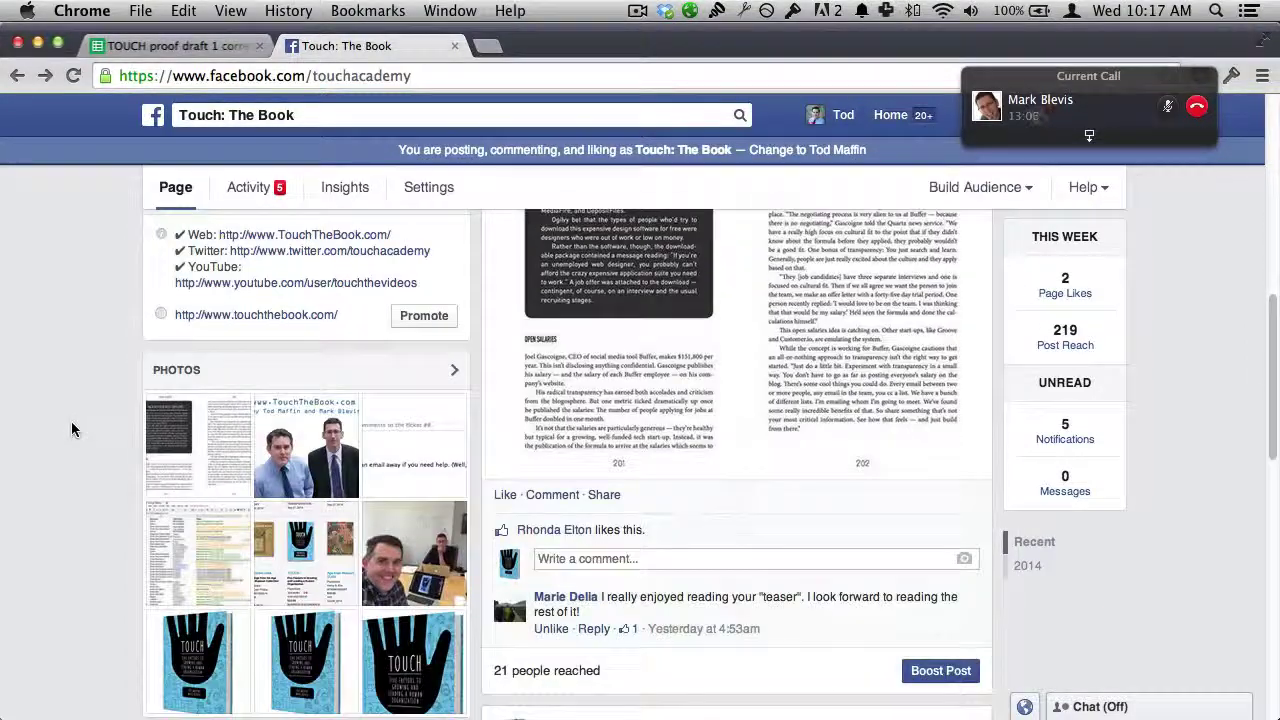
scroll(71, 429, down, 12)
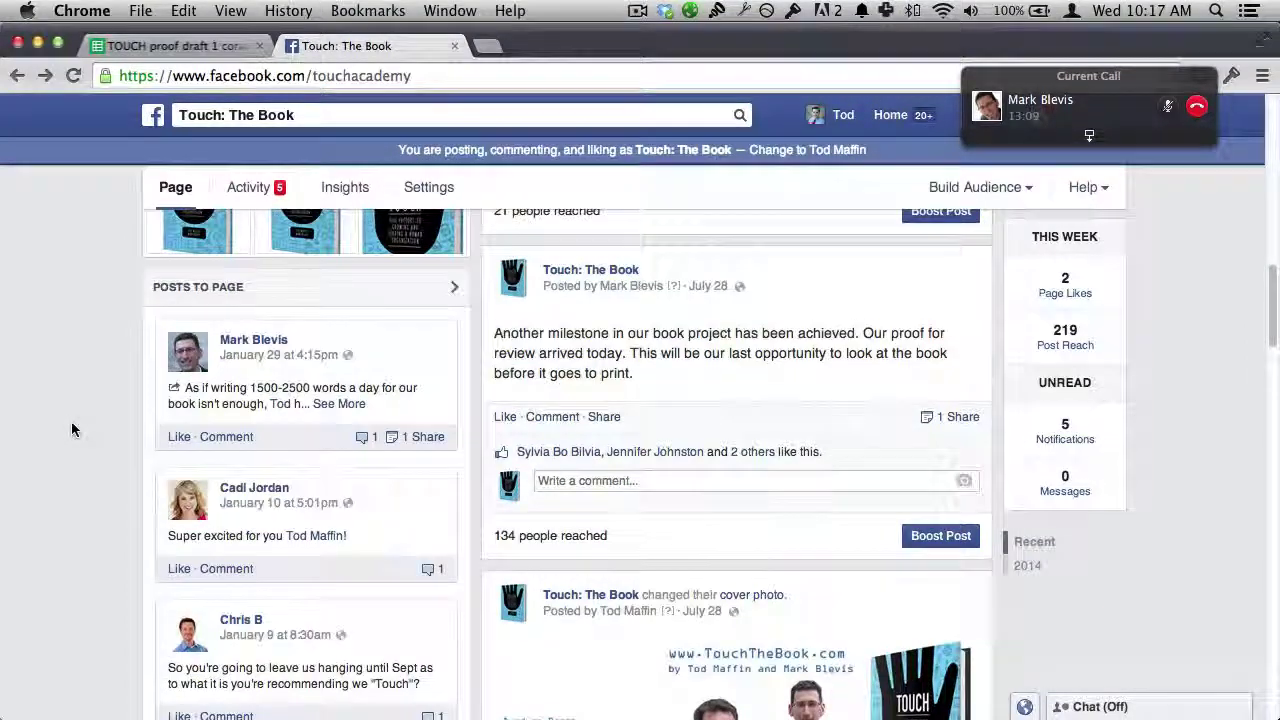
scroll(71, 429, down, 10)
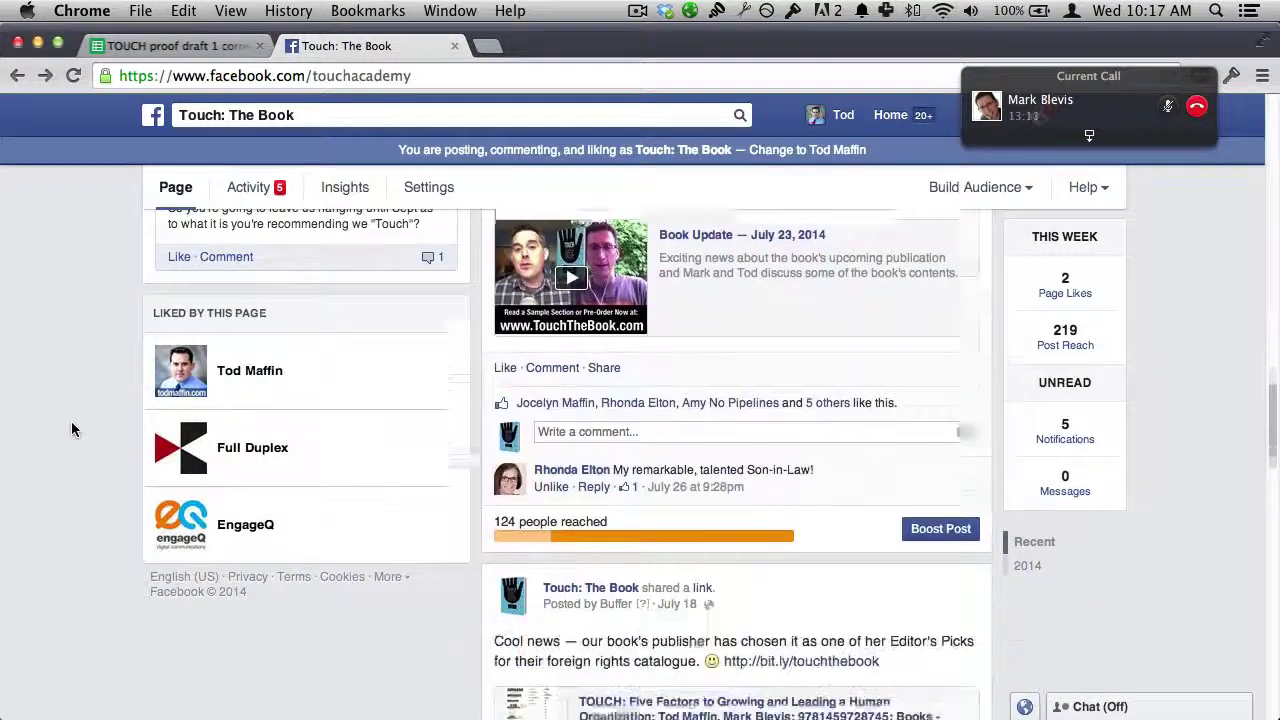
scroll(71, 429, down, 10)
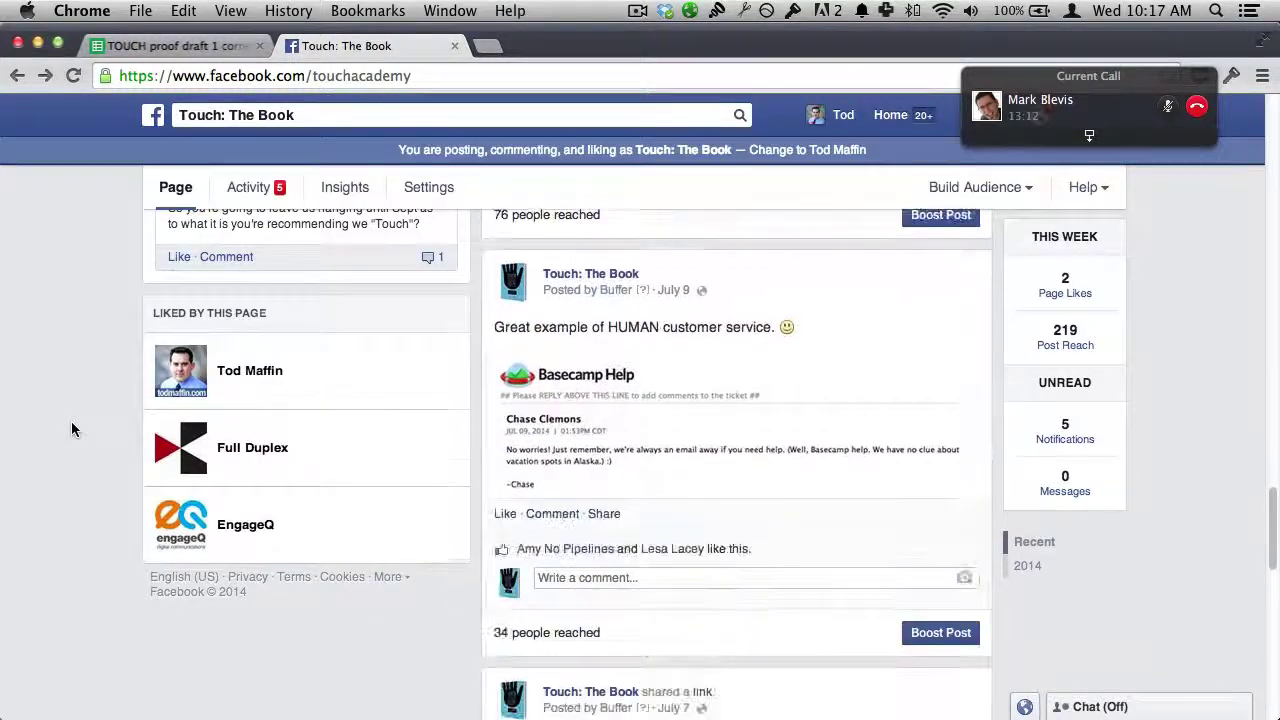
scroll(71, 429, down, 2)
key(Home)
click(962, 509)
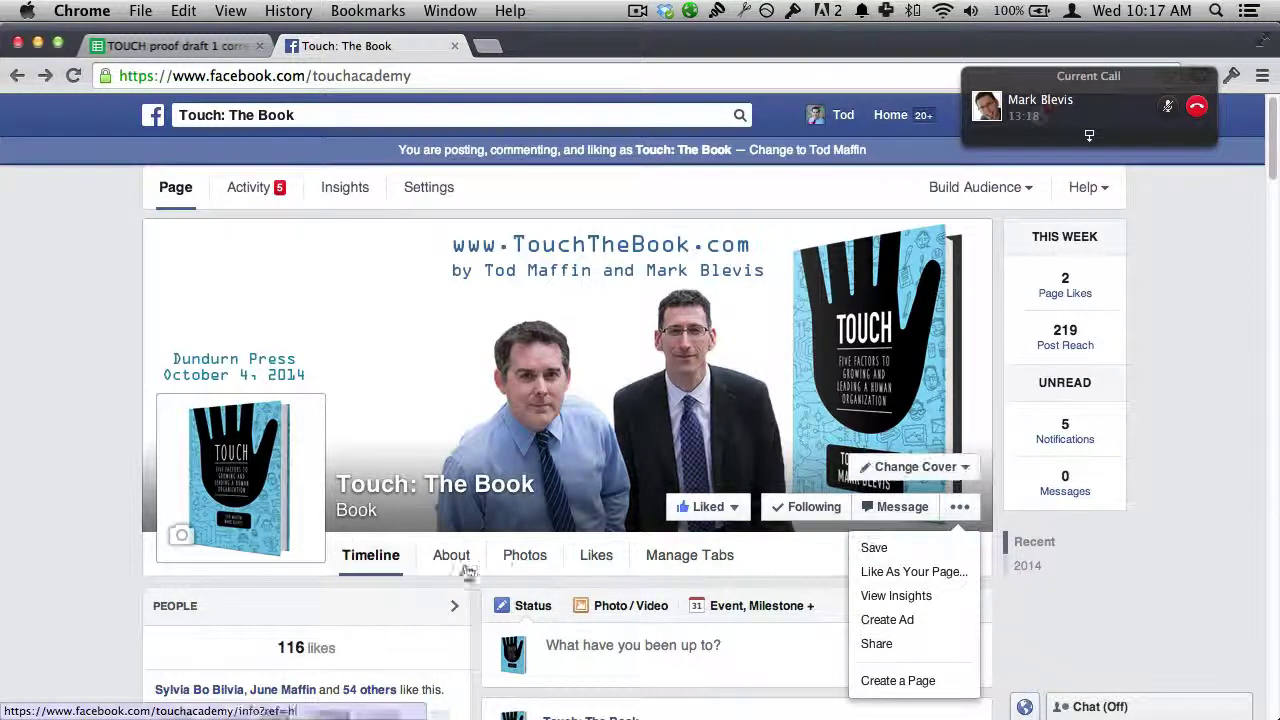
key(super+r)
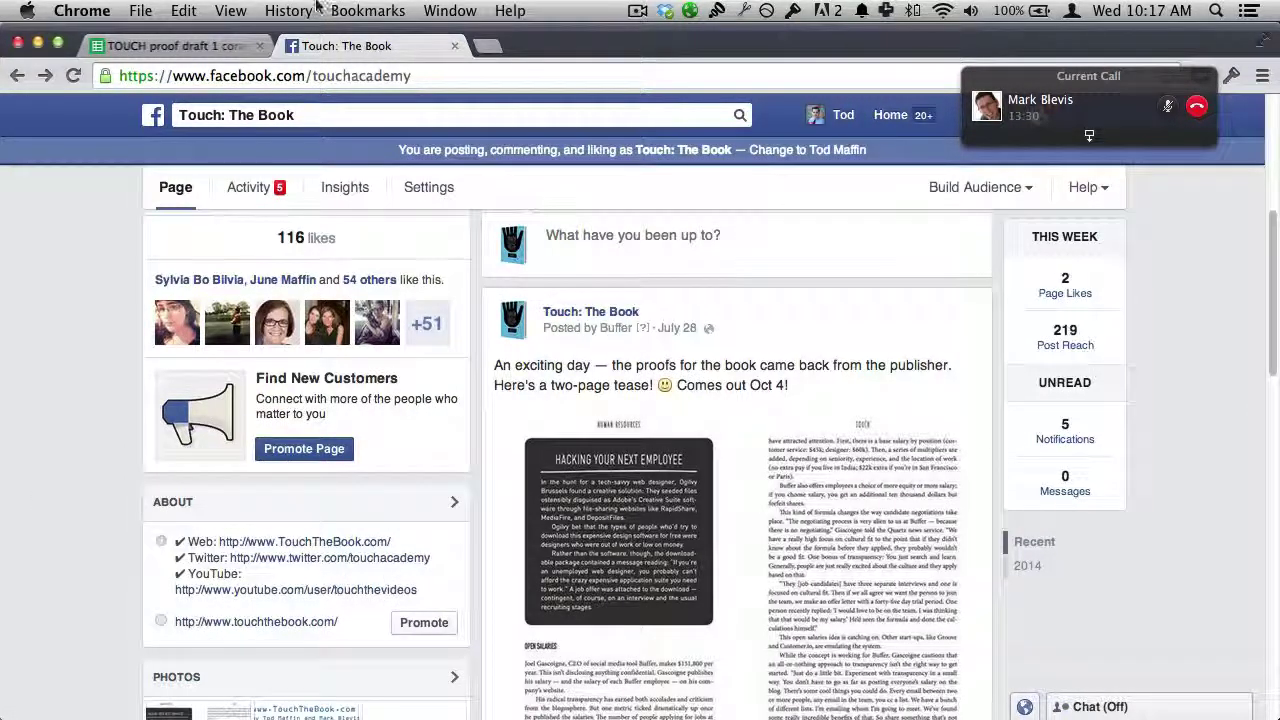
- Check the page's recent notifications, return to its timeline, and bring up the call window
click(263, 177)
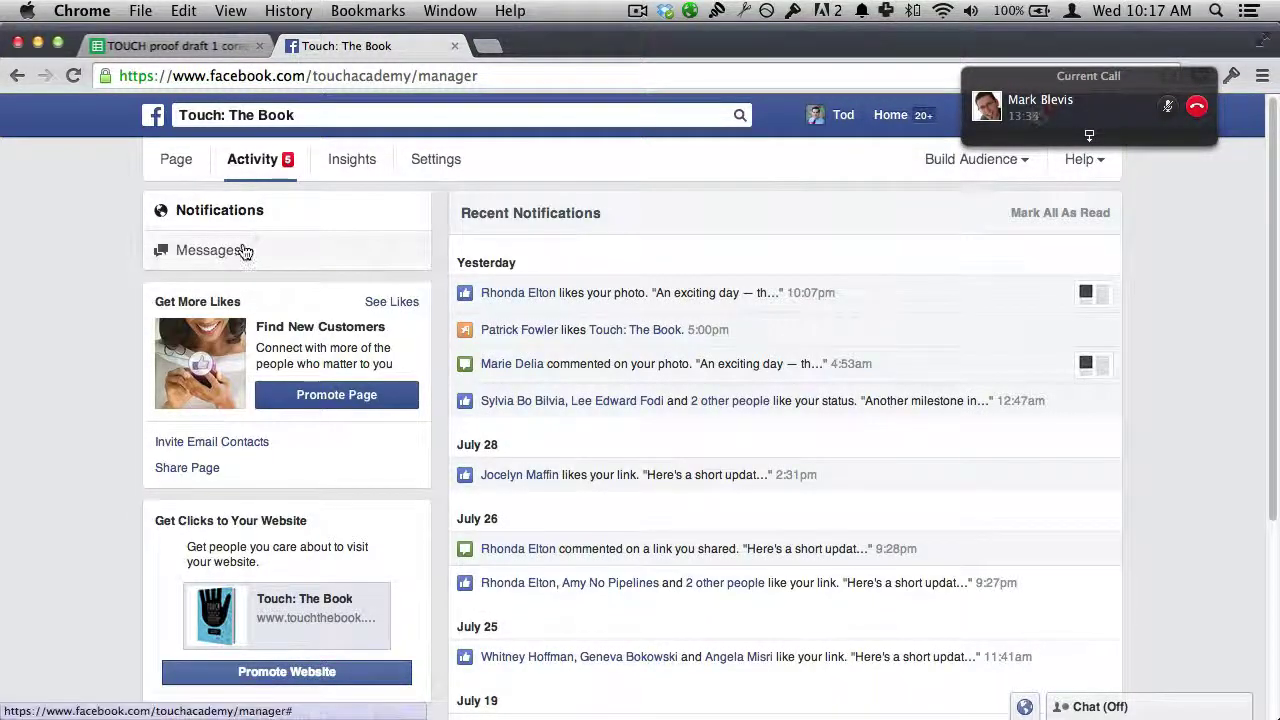
click(181, 166)
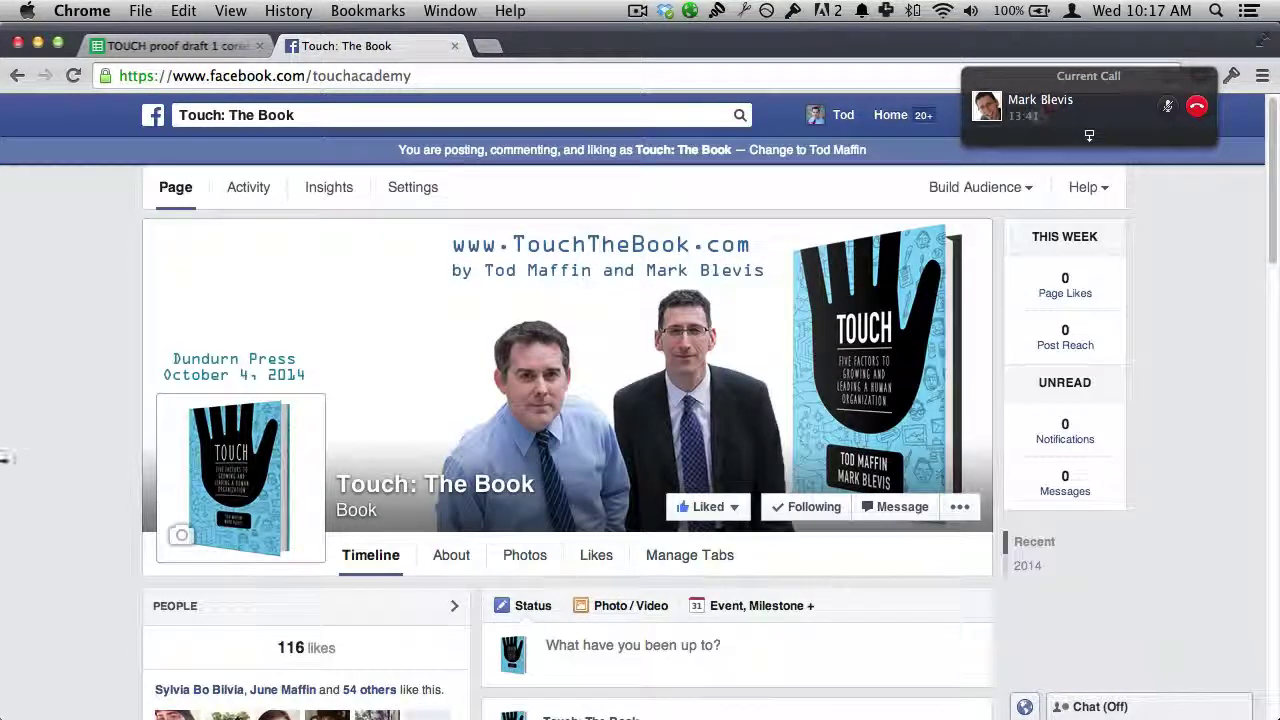
scroll(43, 475, down, 10)
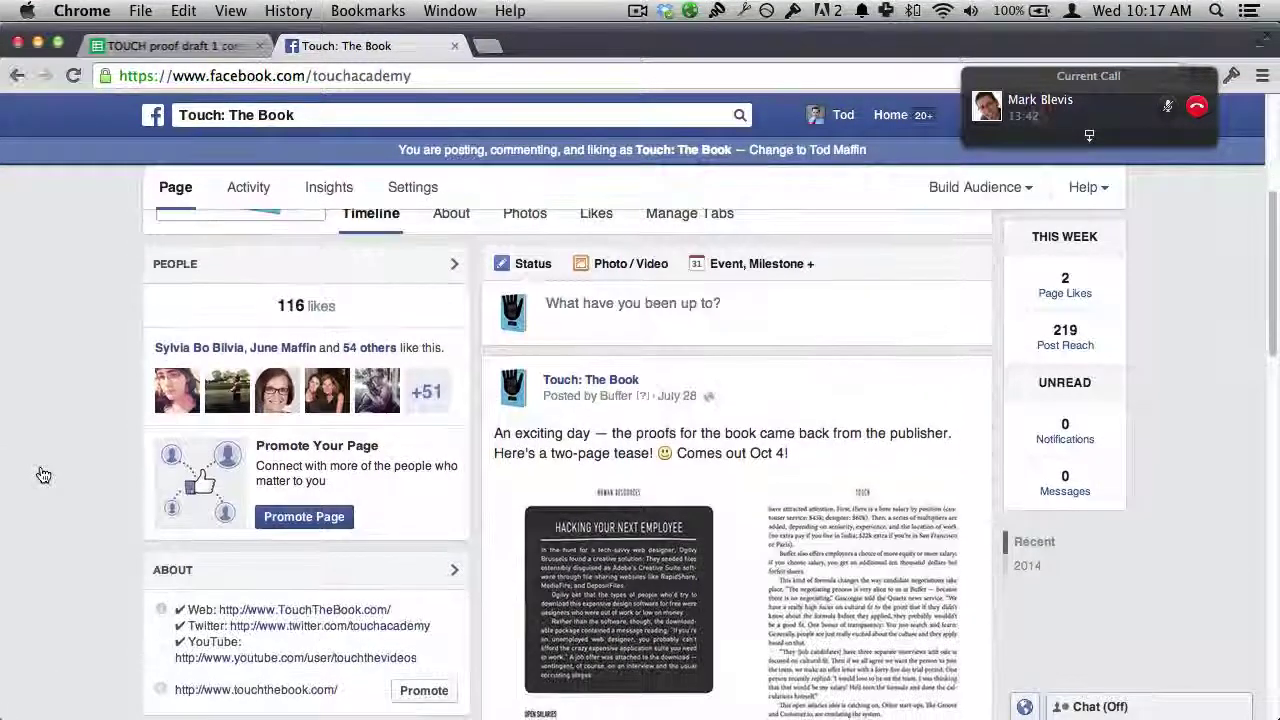
scroll(43, 475, down, 1)
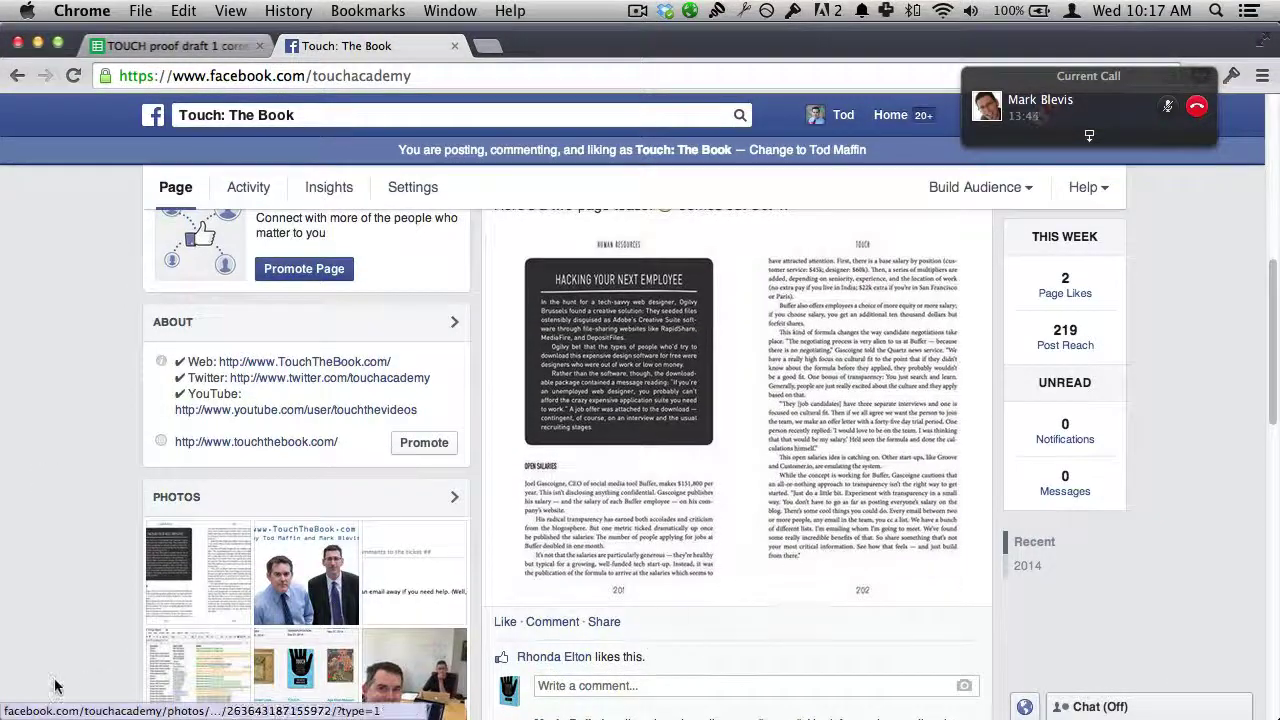
click(1040, 100)
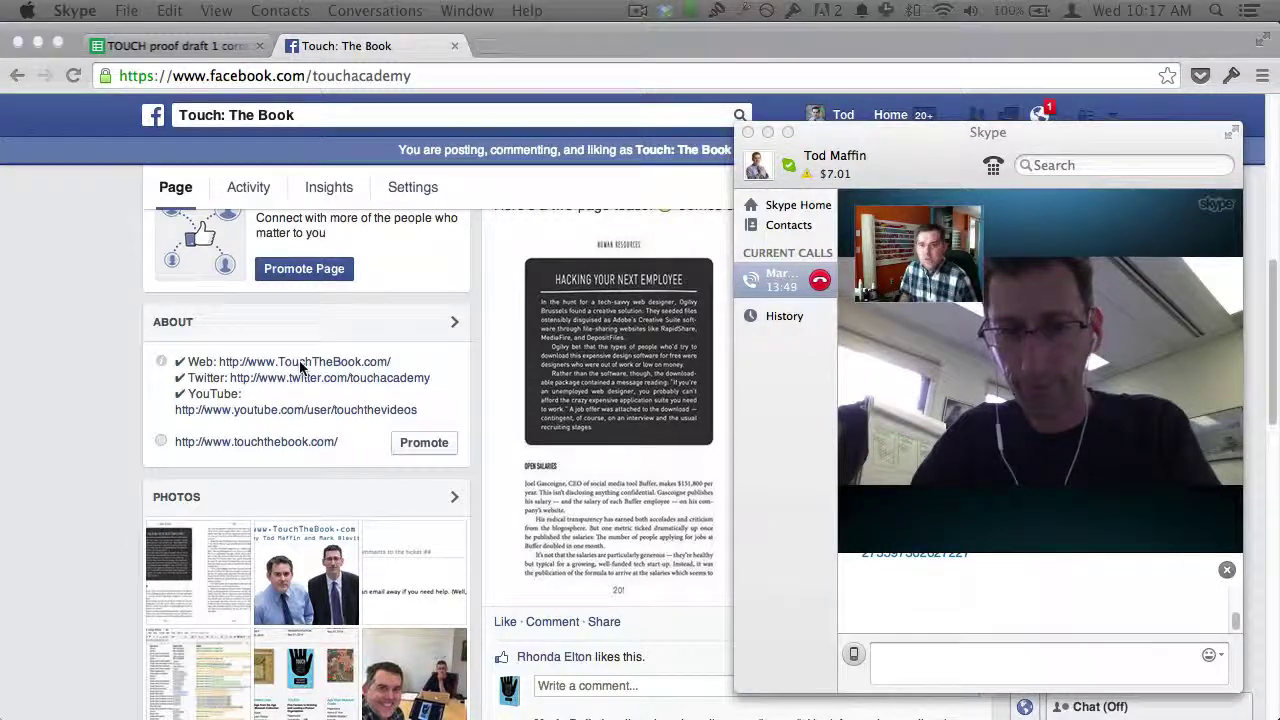
- Copy the facebook.com/touchacademy/posts link from the Skype chat for use in the browser
click(734, 72)
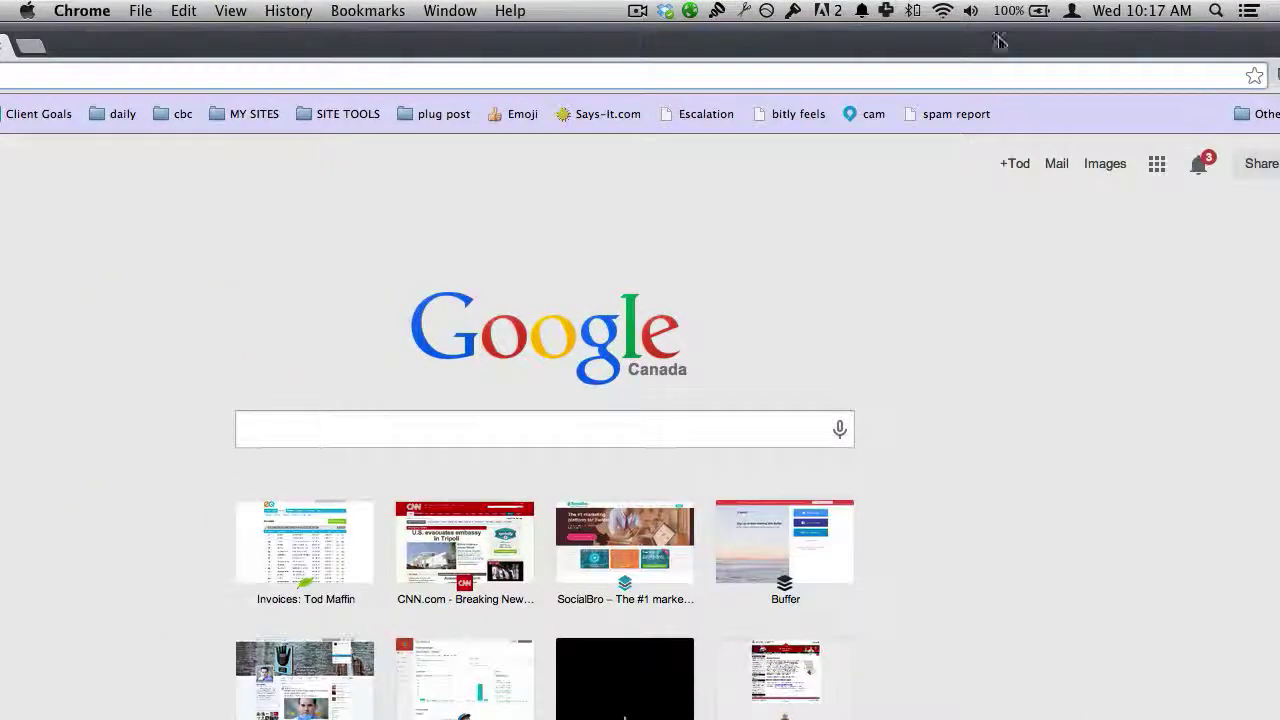
drag(697, 44, 921, 12)
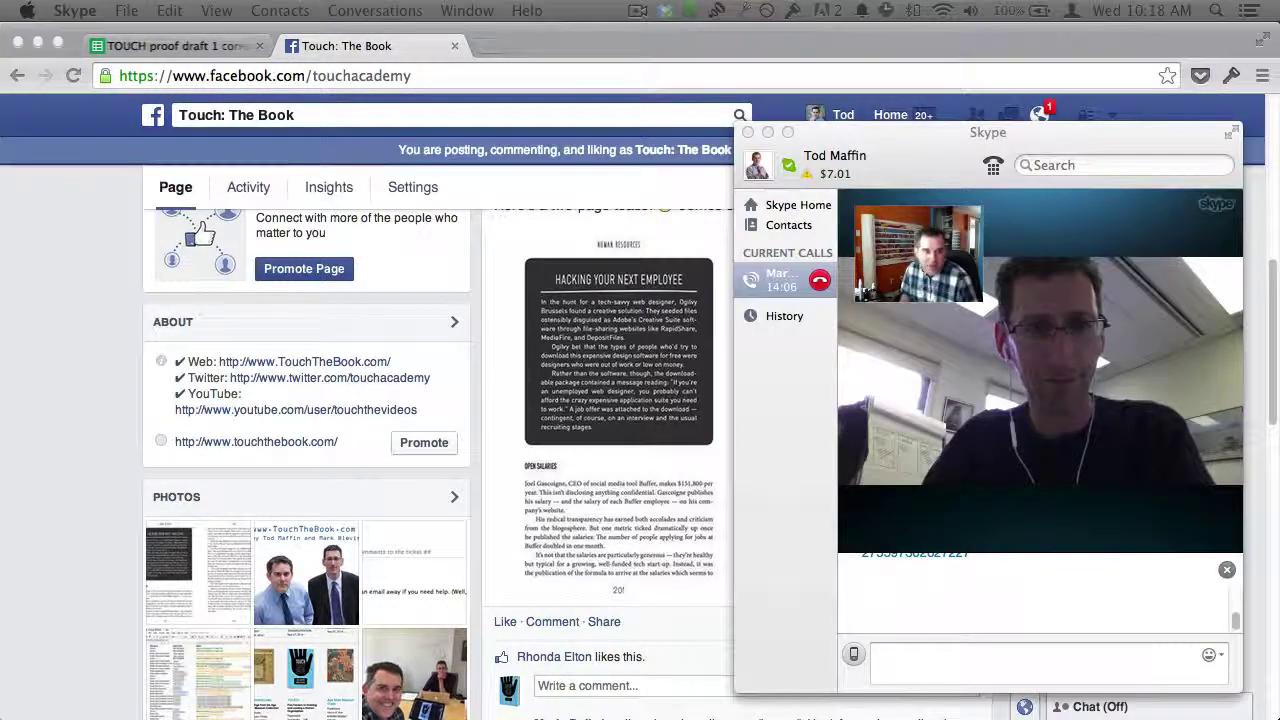
scroll(1049, 617, up, 2)
drag(971, 604, 862, 580)
key(super+c)
click(450, 57)
- Open the shared 'Well, duh!' post from the pasted link, then go to the Touch: The Book page
key(super+l)
key(super+v)
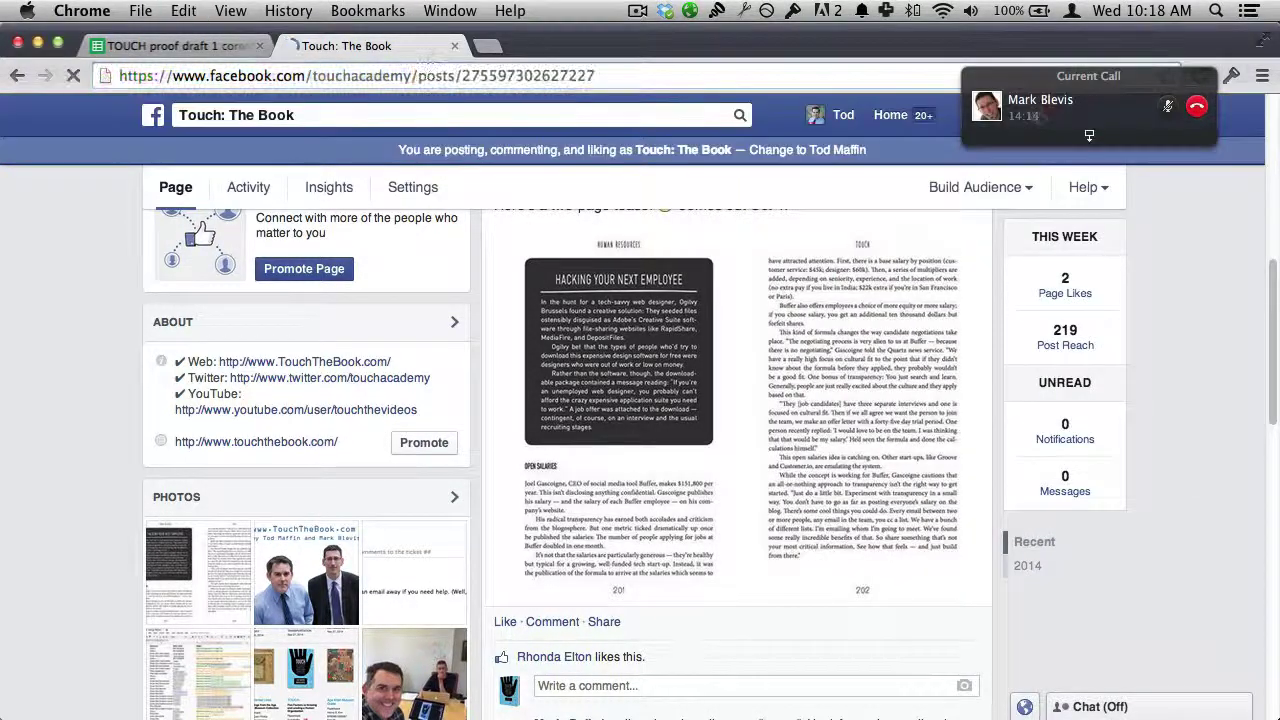
key(Return)
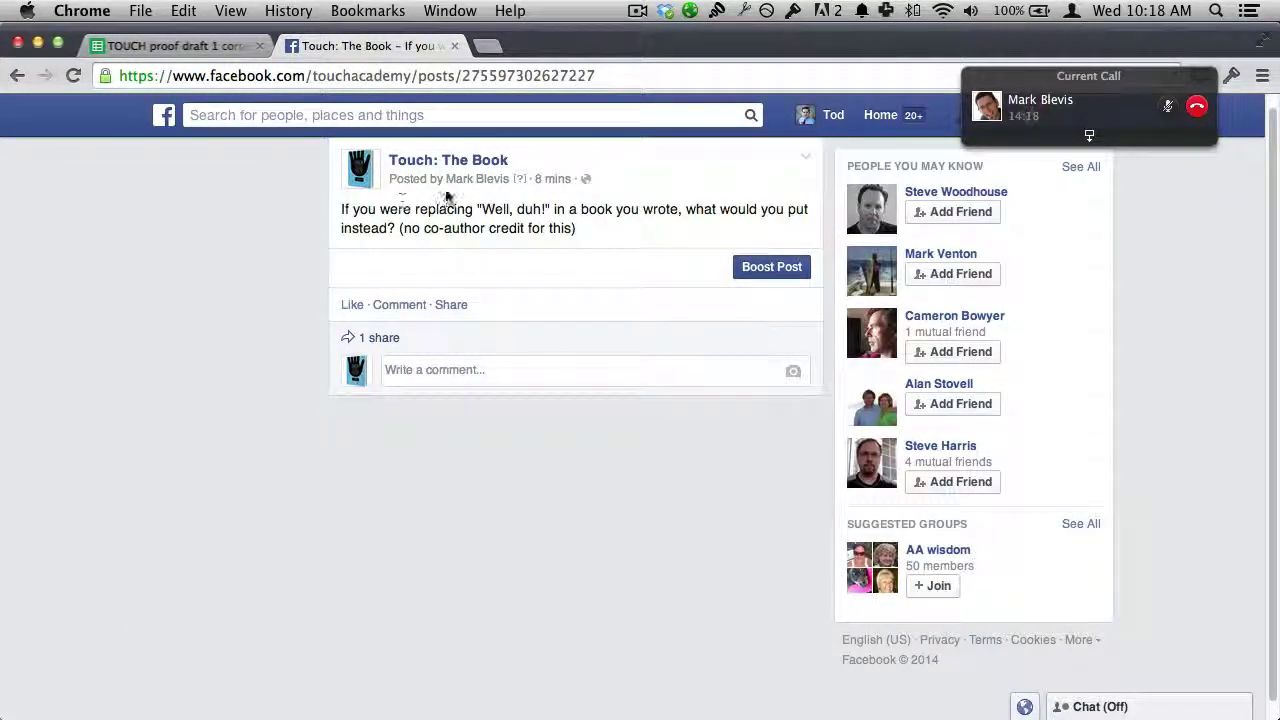
click(455, 168)
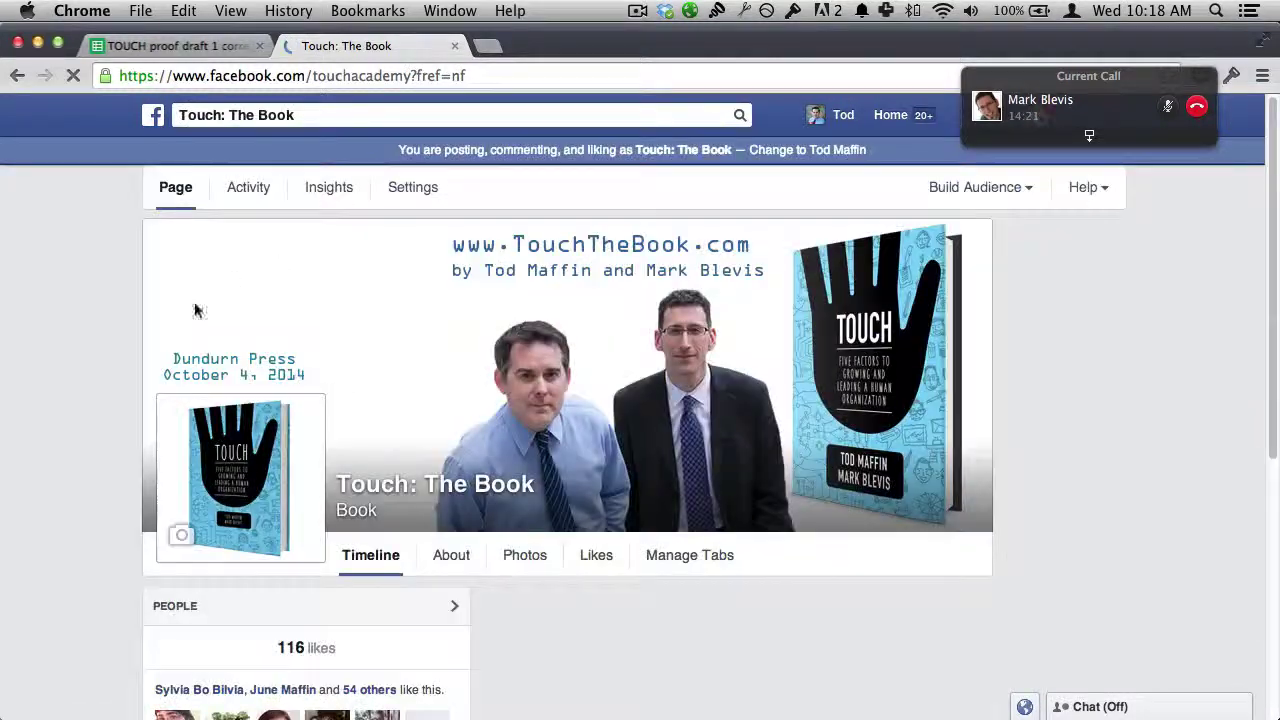
- Scroll down through the Touch: The Book timeline and back up
scroll(82, 397, down, 5)
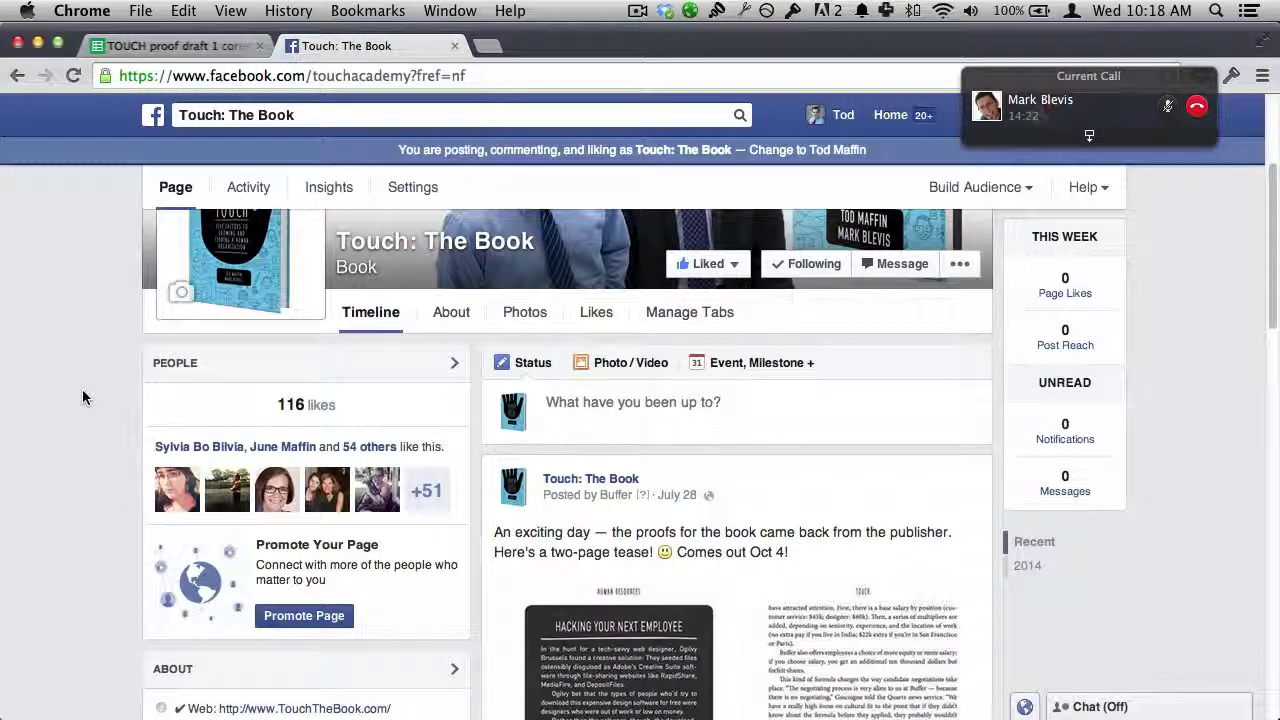
scroll(82, 397, down, 5)
scroll(82, 397, up, 3)
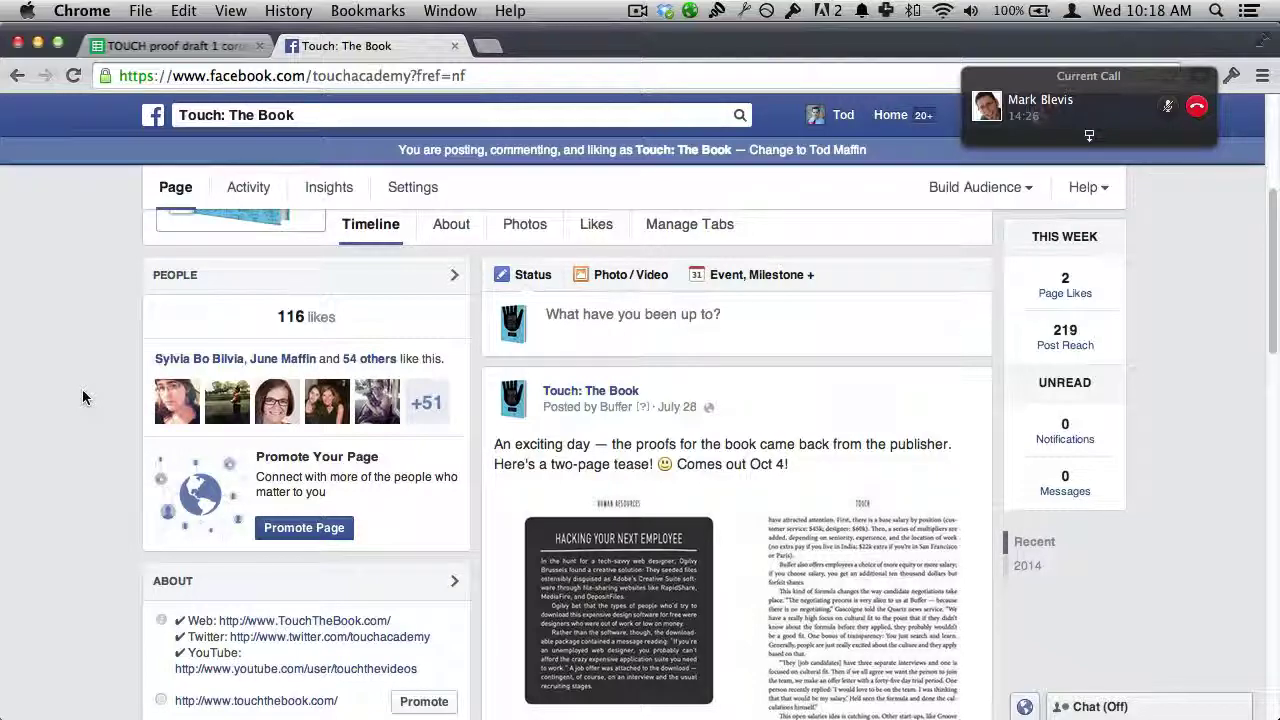
scroll(82, 397, down, 8)
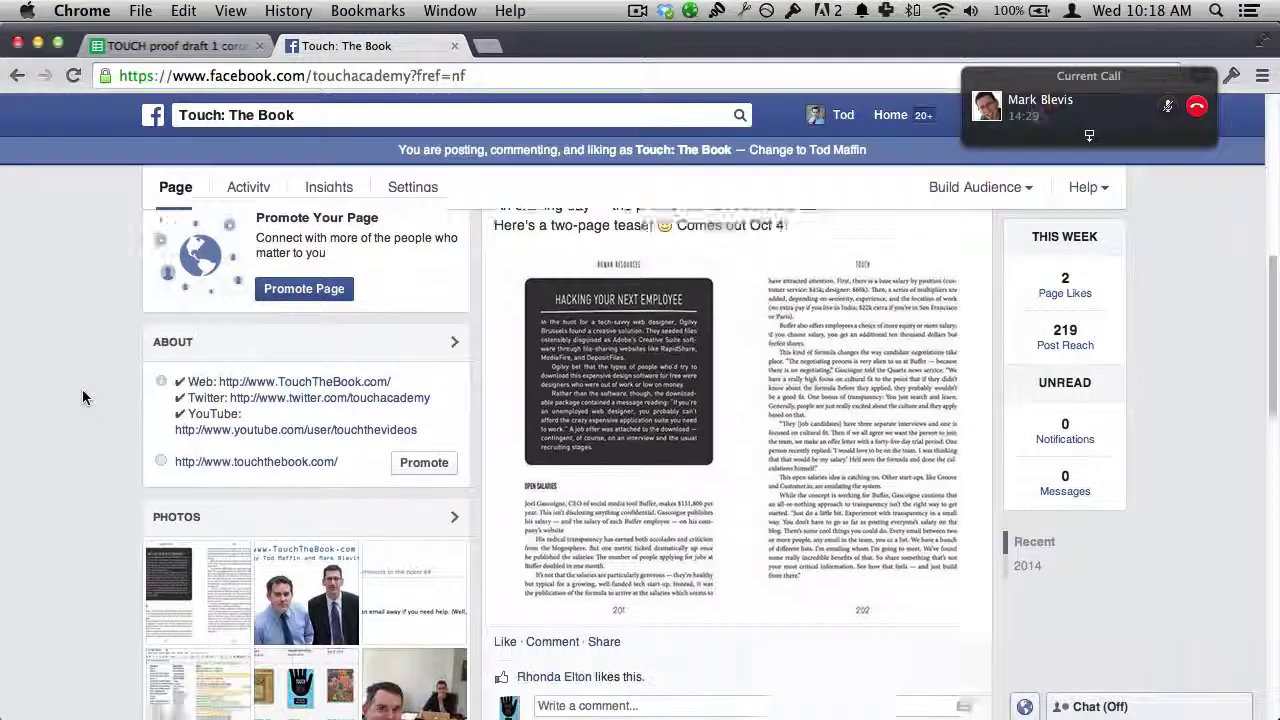
scroll(82, 397, down, 4)
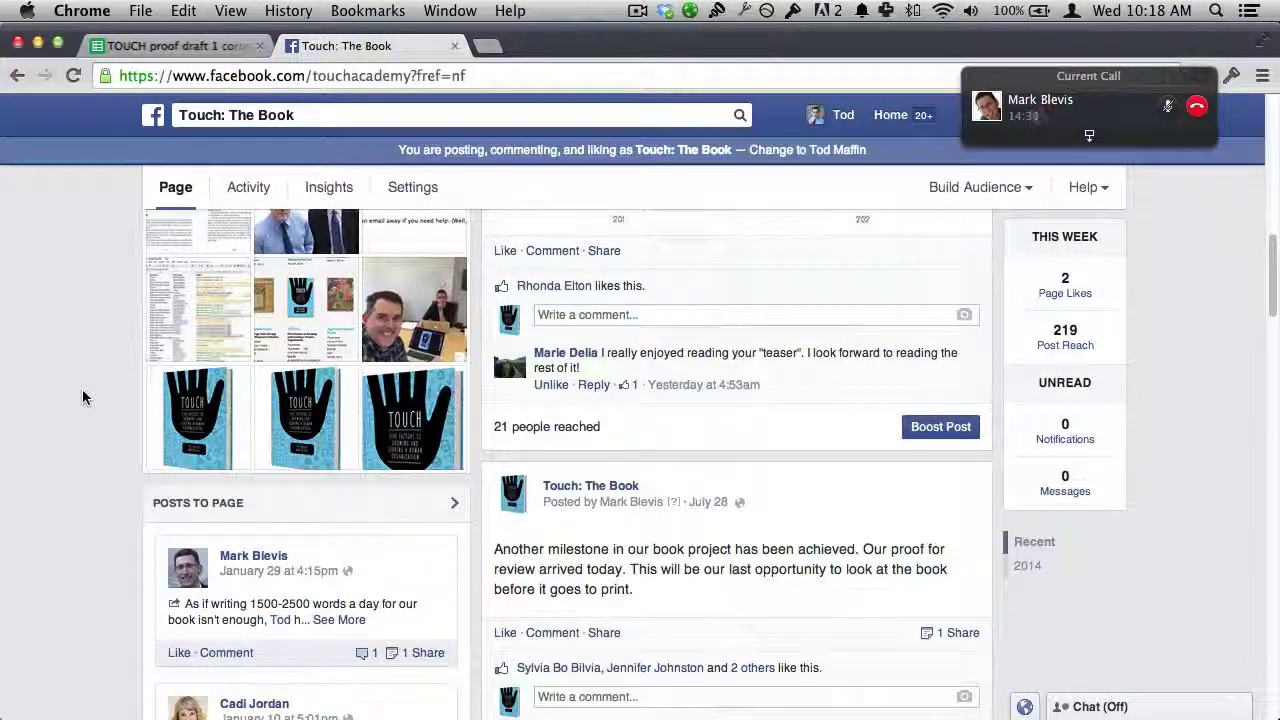
scroll(82, 397, down, 3)
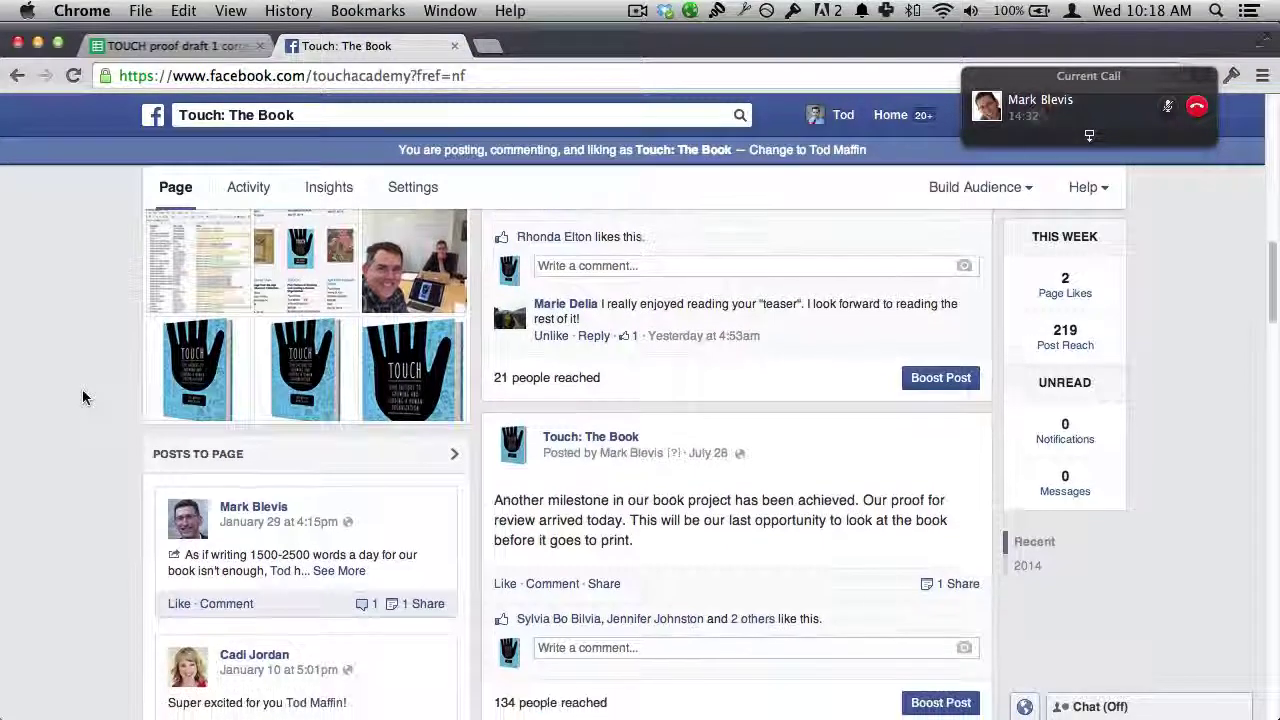
scroll(82, 397, down, 4)
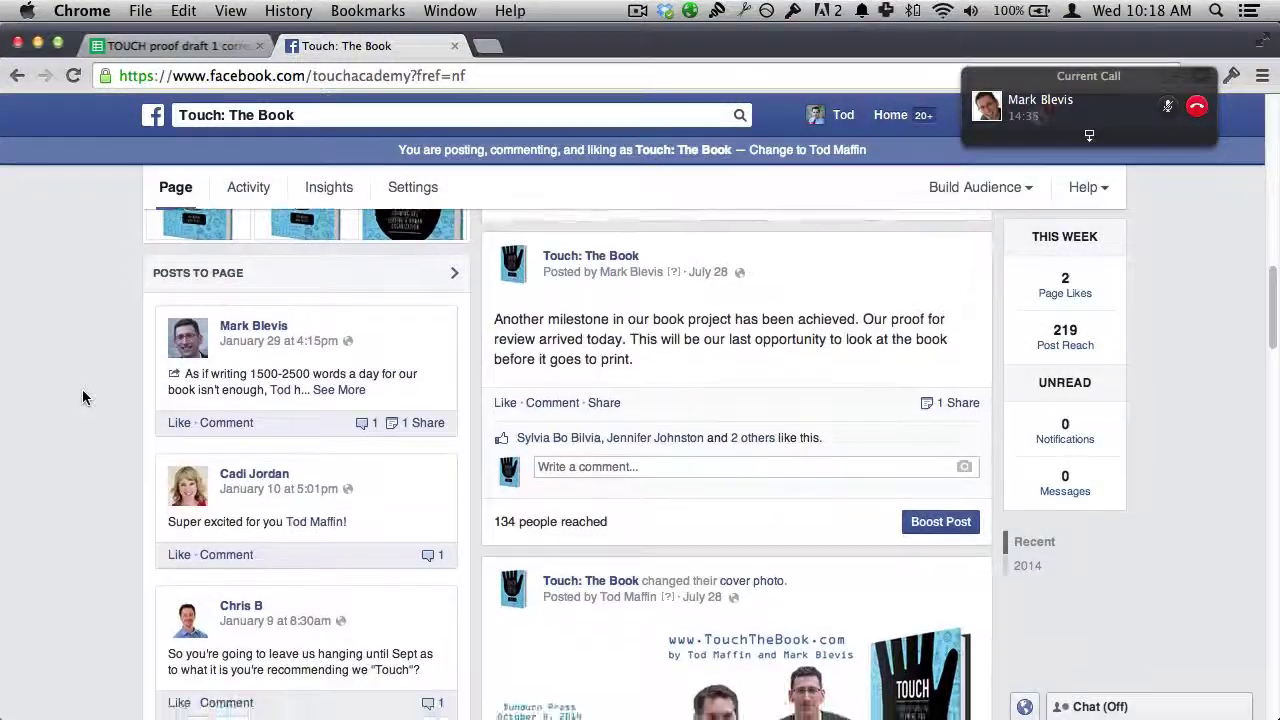
scroll(82, 397, up, 15)
- Open the personal profile through search and compare its HELP NEEDED post with the proof
click(250, 115)
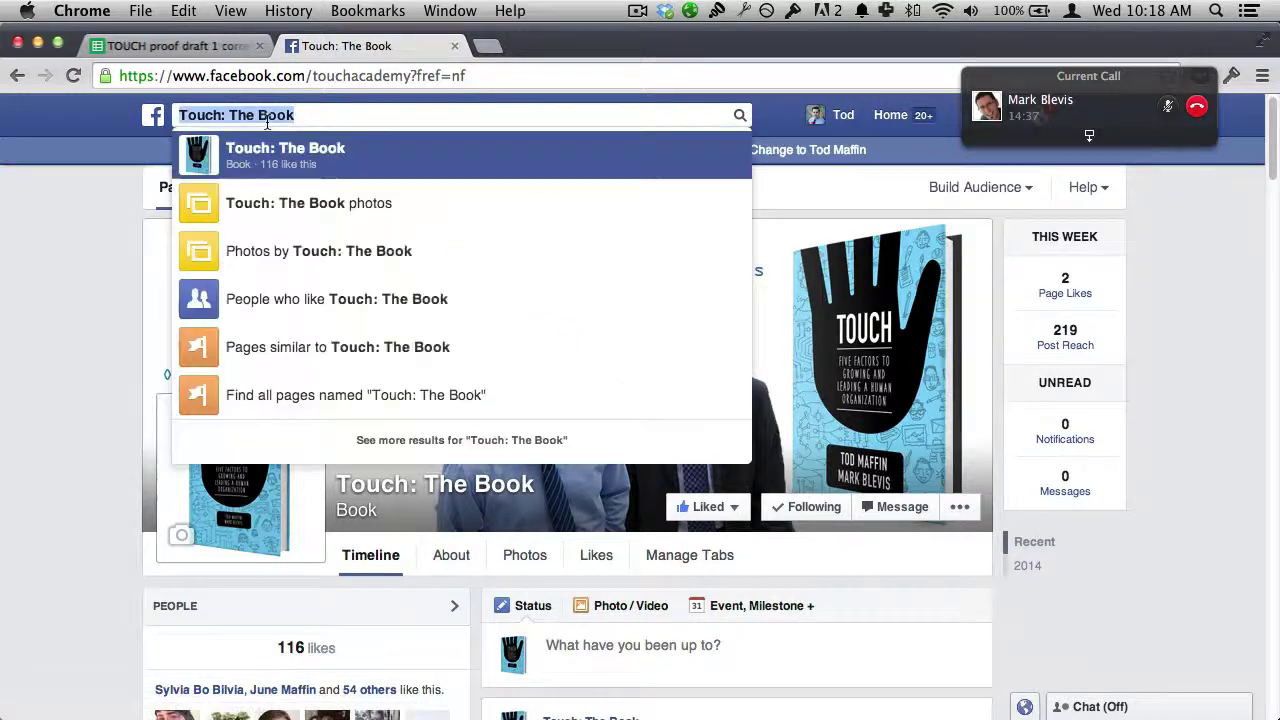
text(tod)
key(Return)
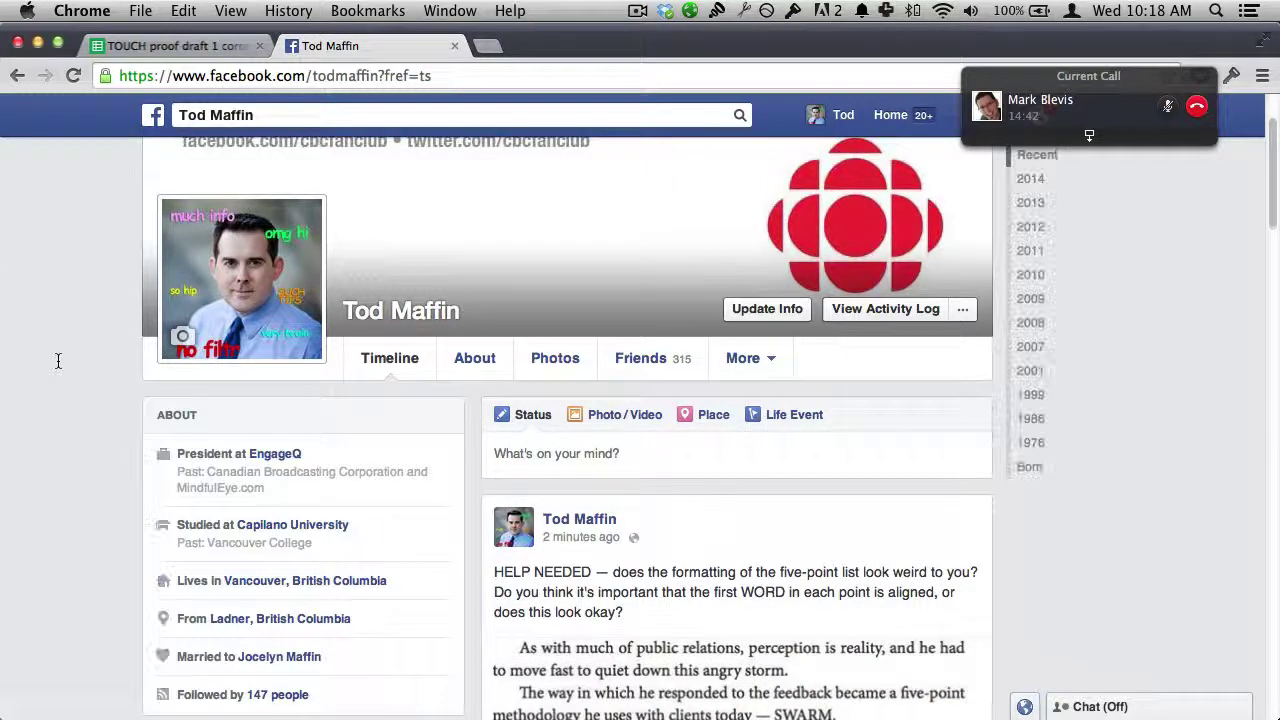
scroll(58, 360, down, 3)
scroll(58, 361, down, 1)
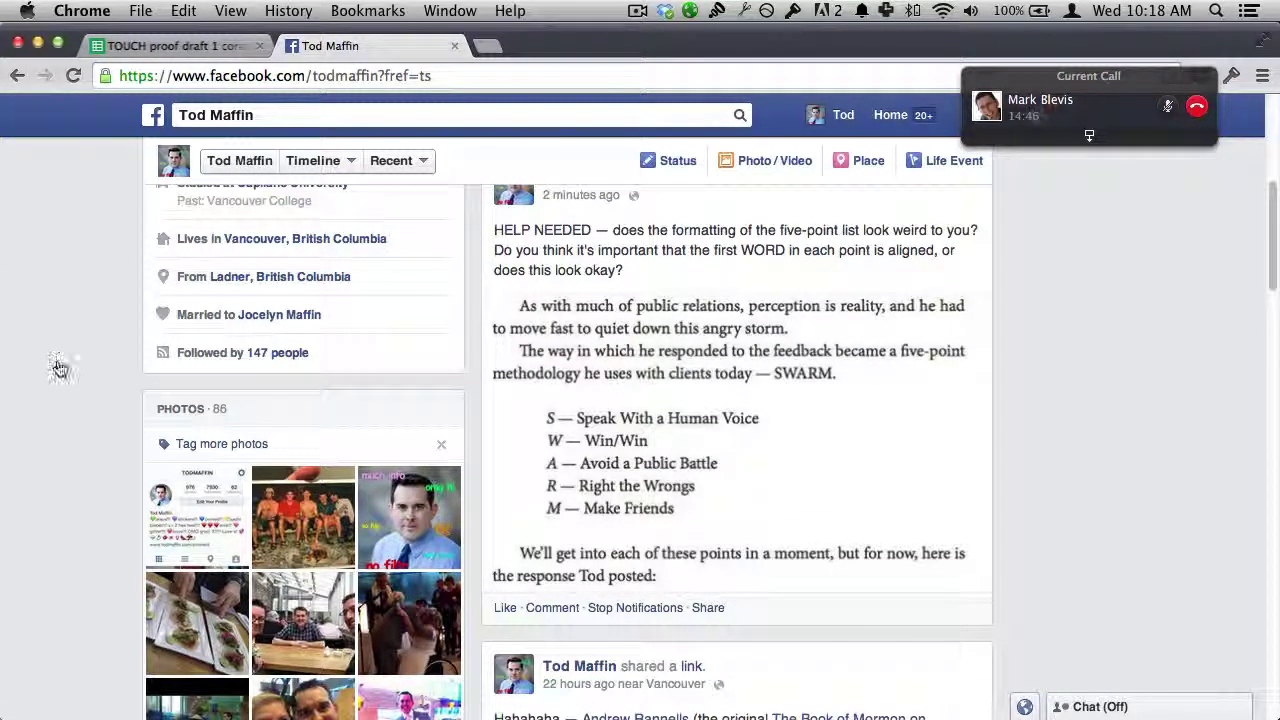
key(super+Tab)
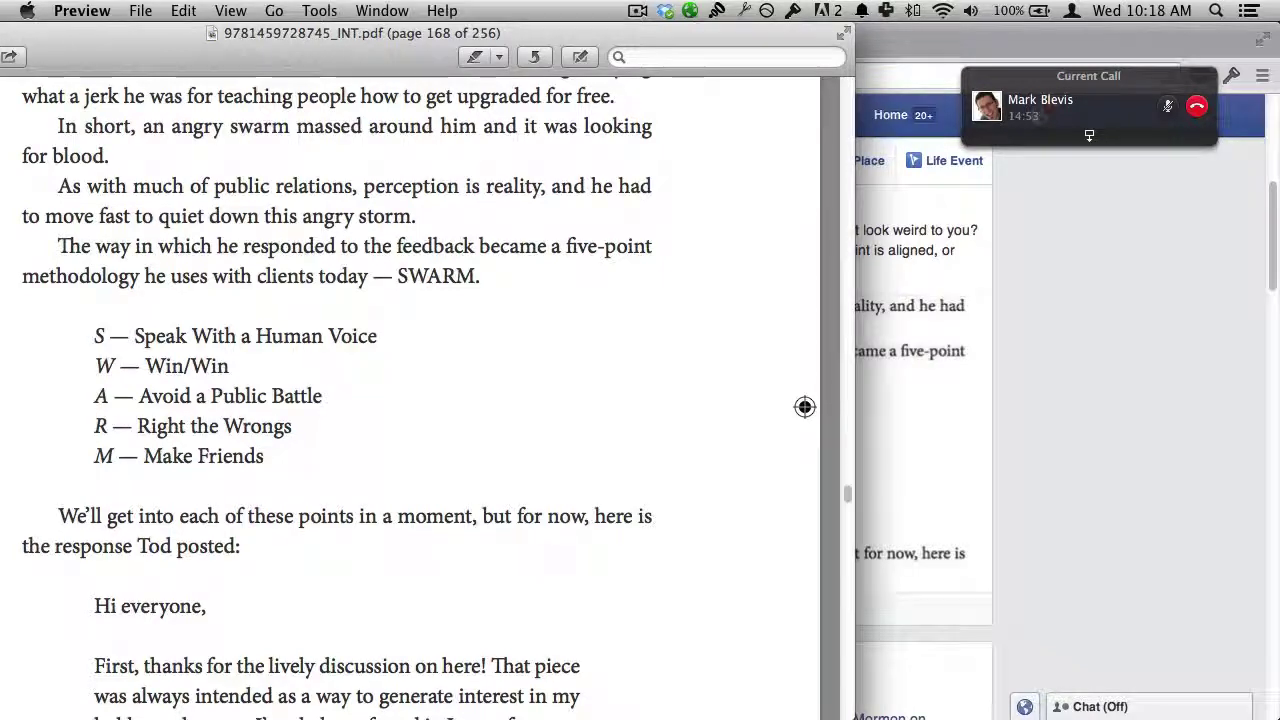
key(super+Tab)
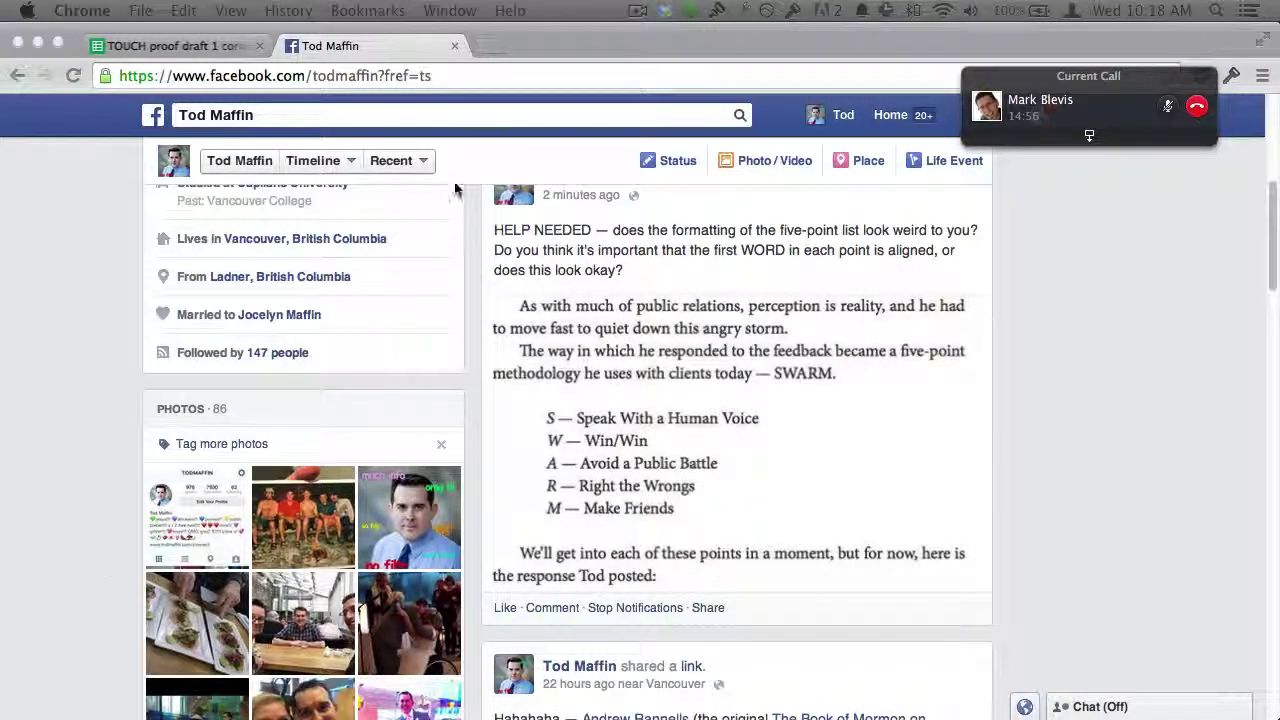
- Step through the corrections in rows 83–85 and bring the PDF proof forward
click(228, 48)
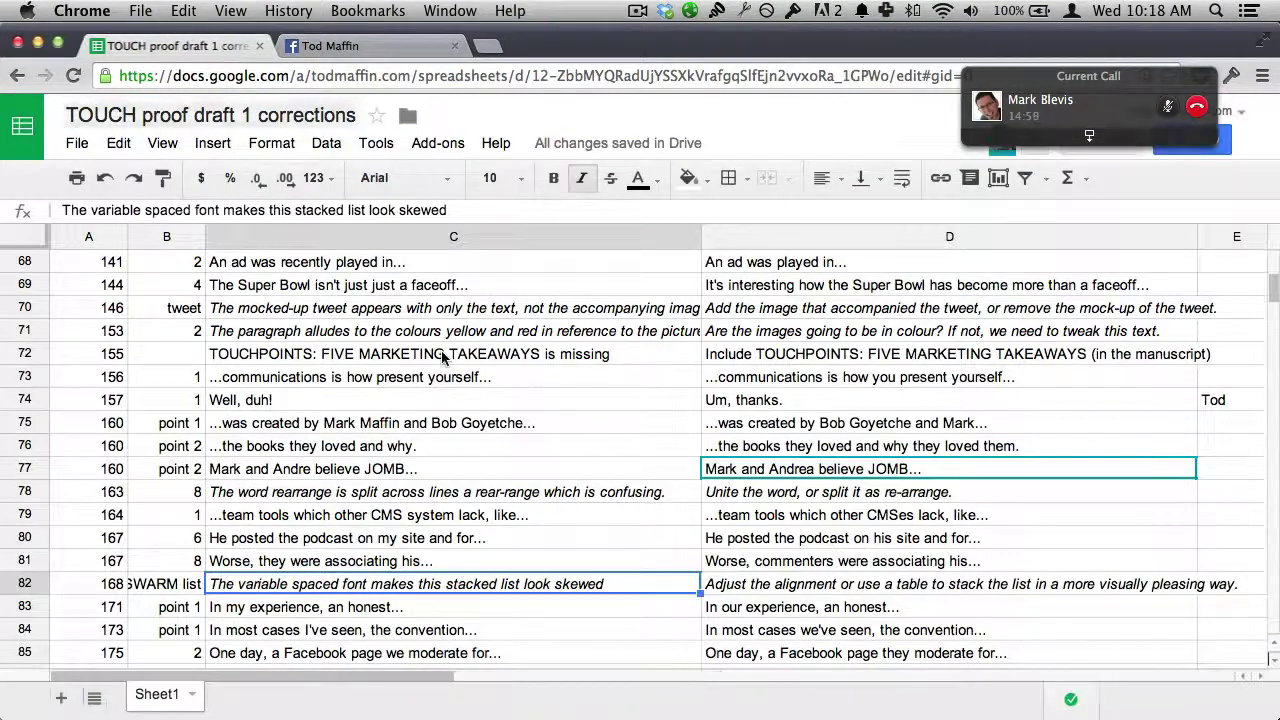
key(Down)
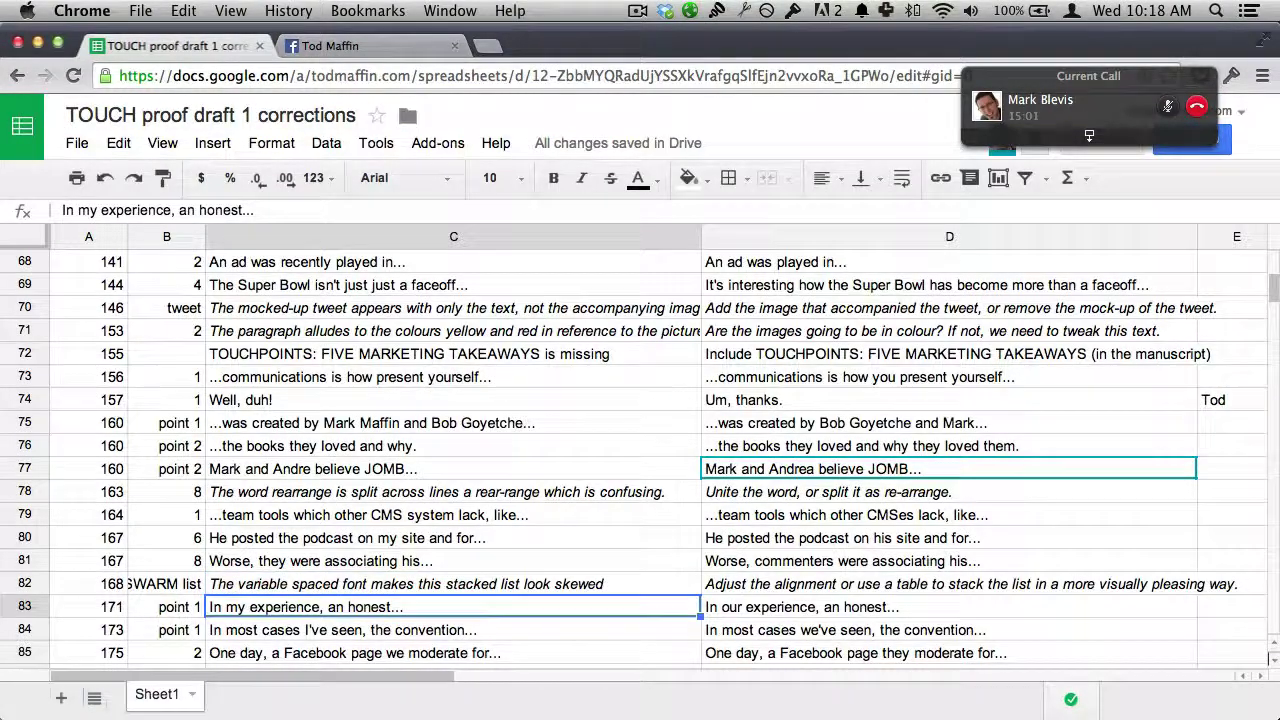
scroll(507, 468, down, 3)
scroll(507, 468, down, 1)
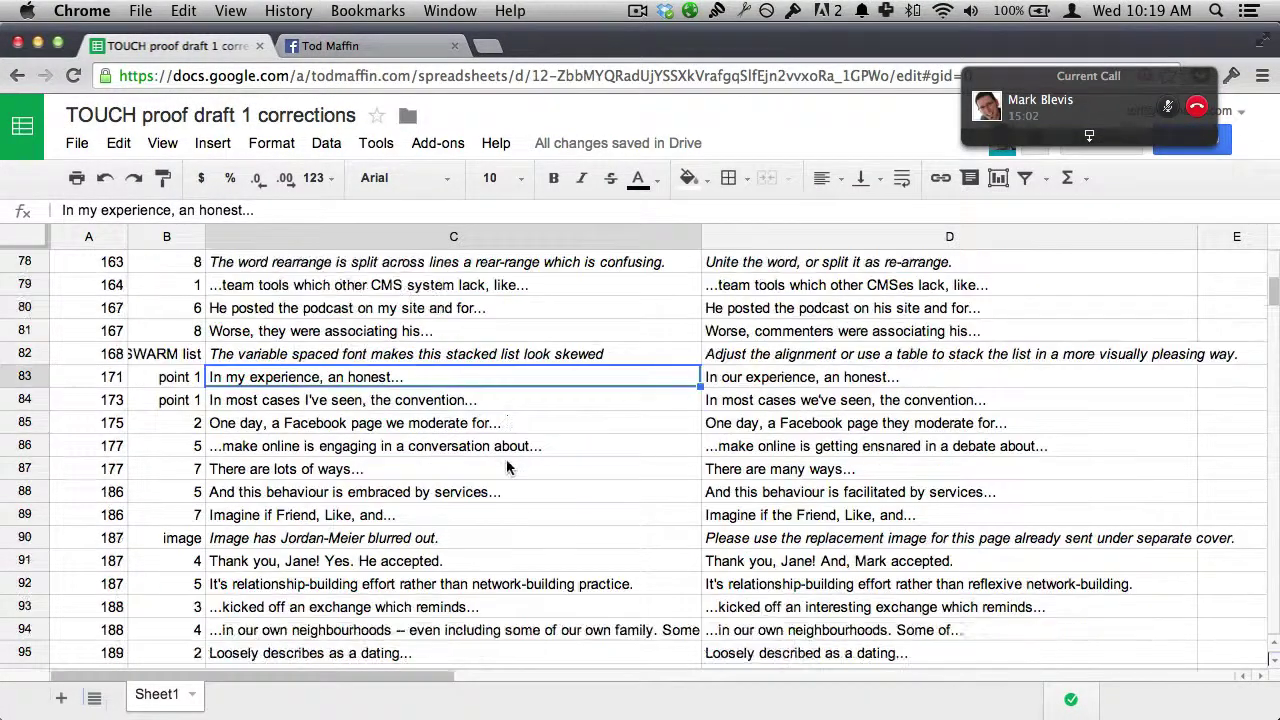
key(Down)
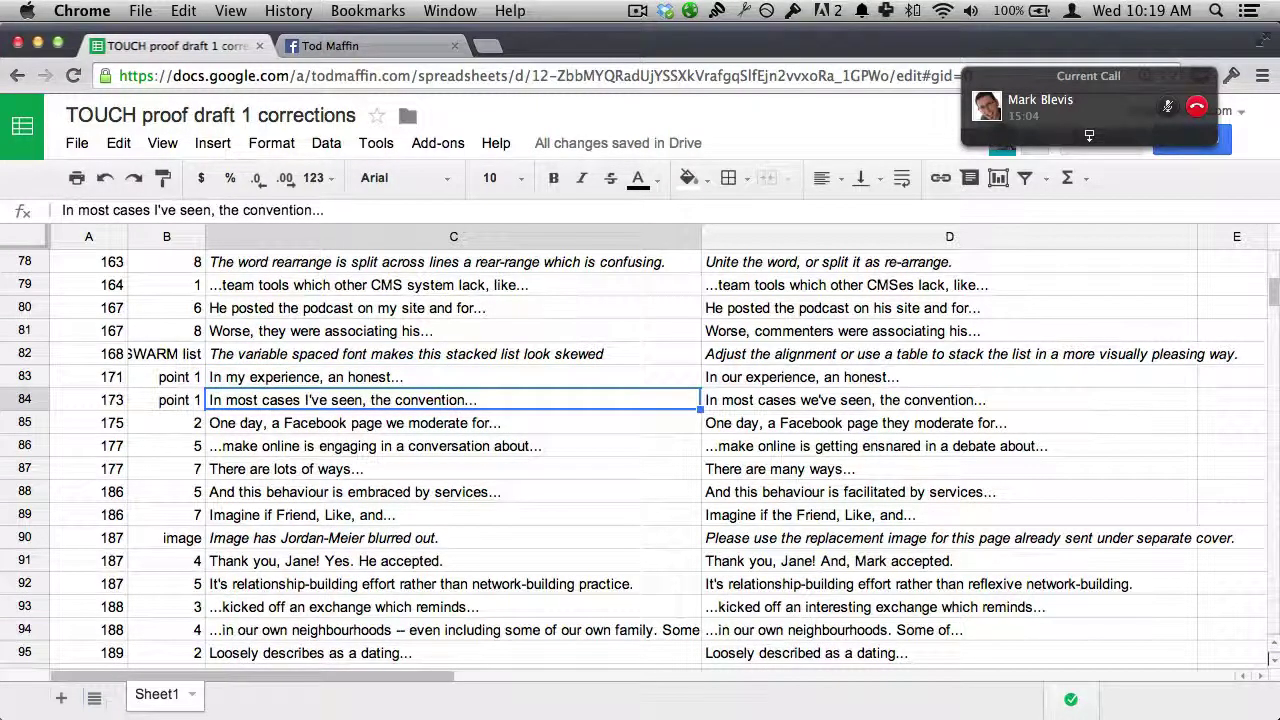
key(Down)
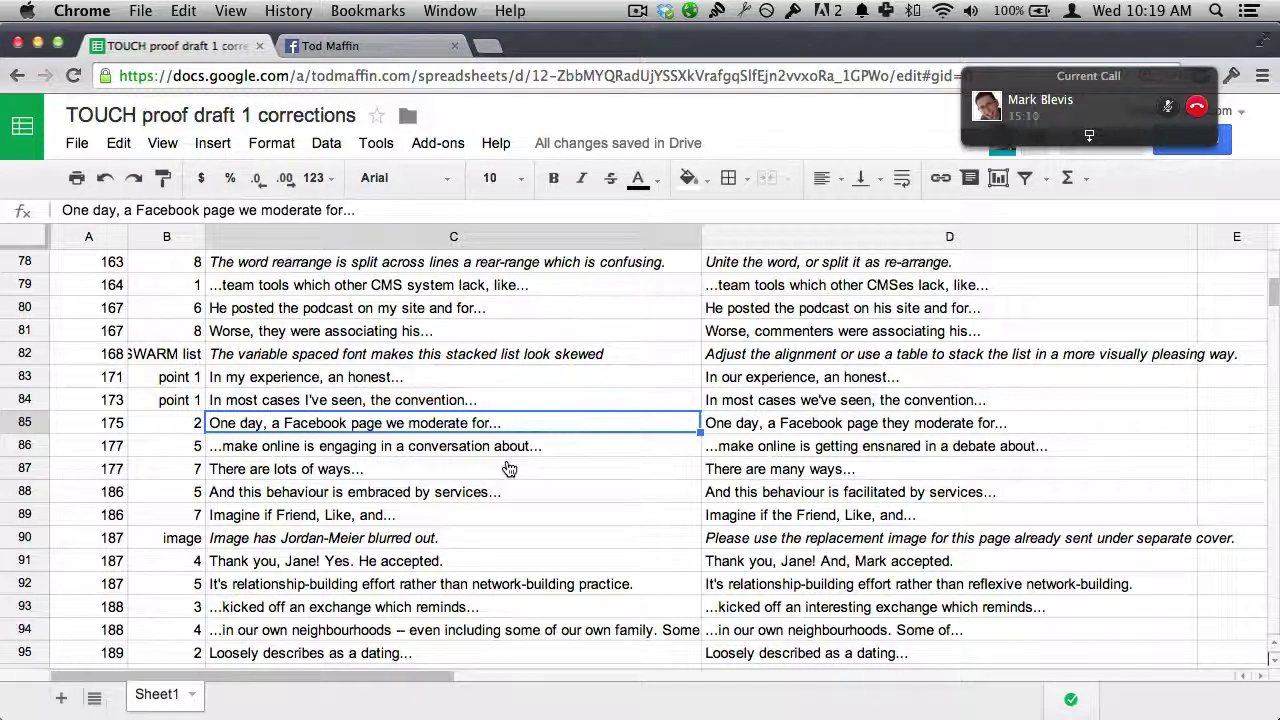
key(super+Tab)
- Zoom the proof out to a whole page, scroll from page 168 to page 175, then return to the sheet
key(super+minus)
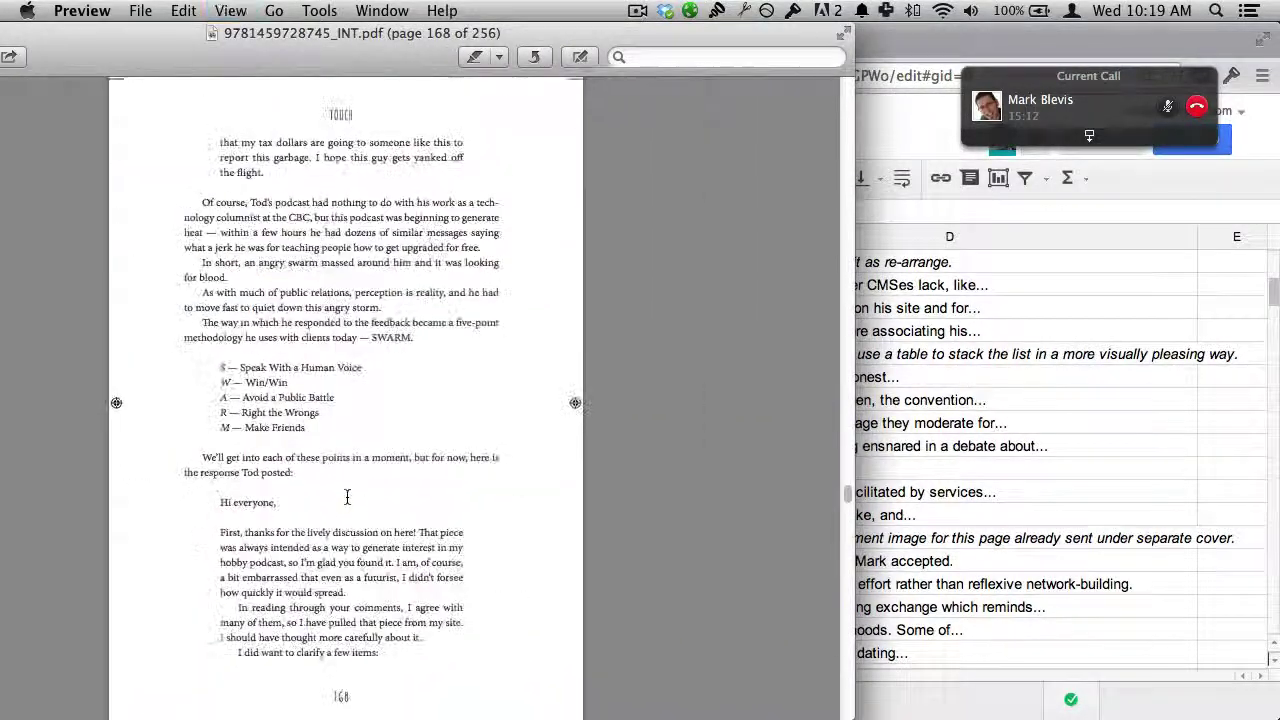
scroll(347, 497, down, 15)
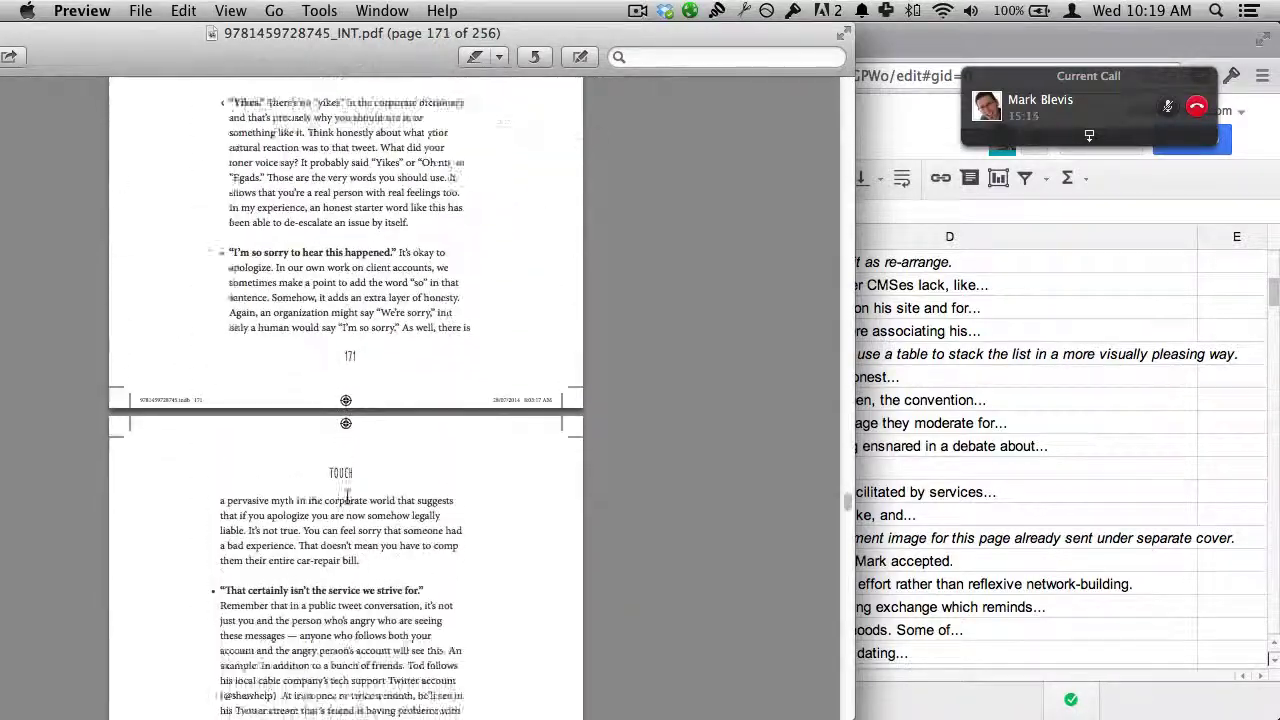
scroll(347, 497, down, 15)
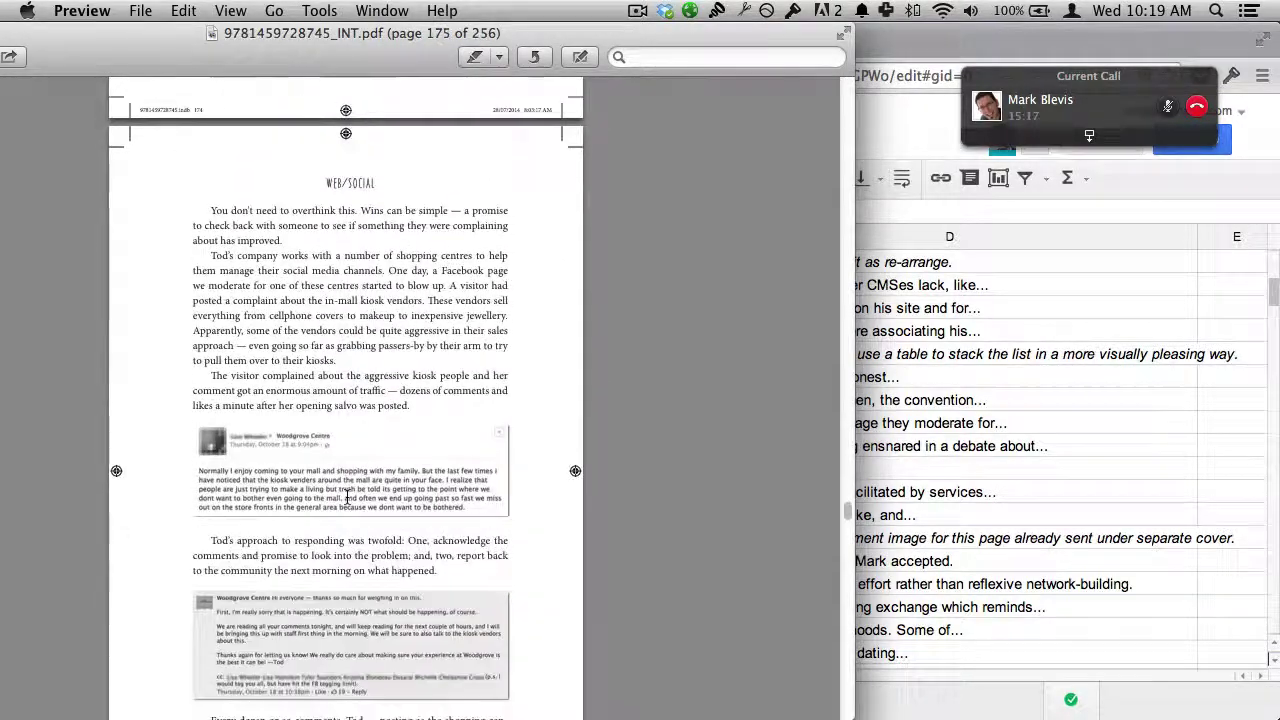
scroll(347, 497, down, 2)
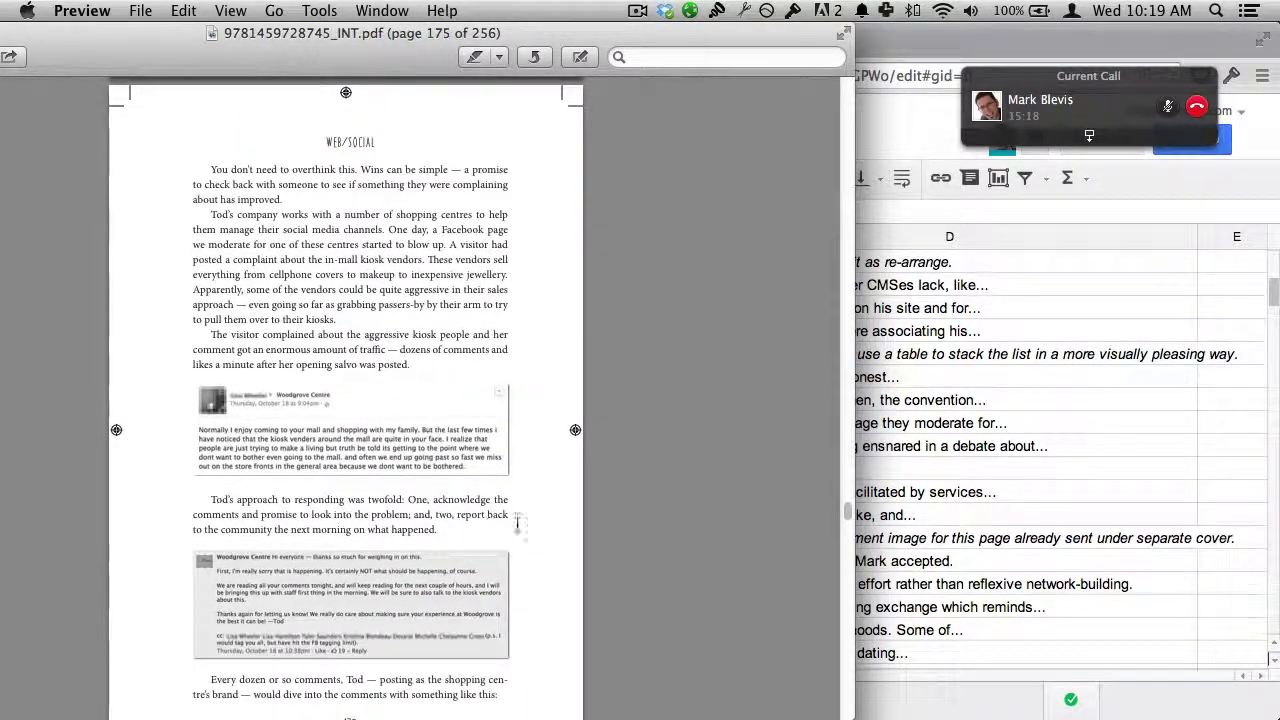
scroll(535, 533, down, 2)
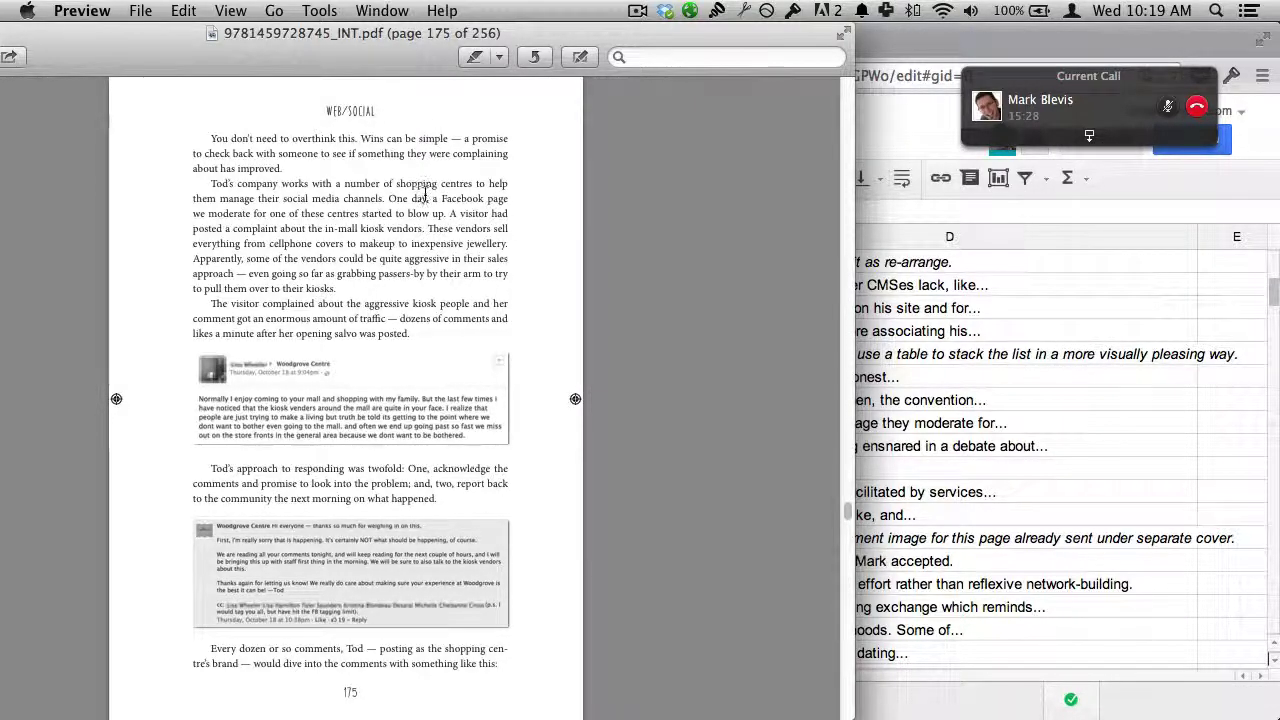
click(980, 347)
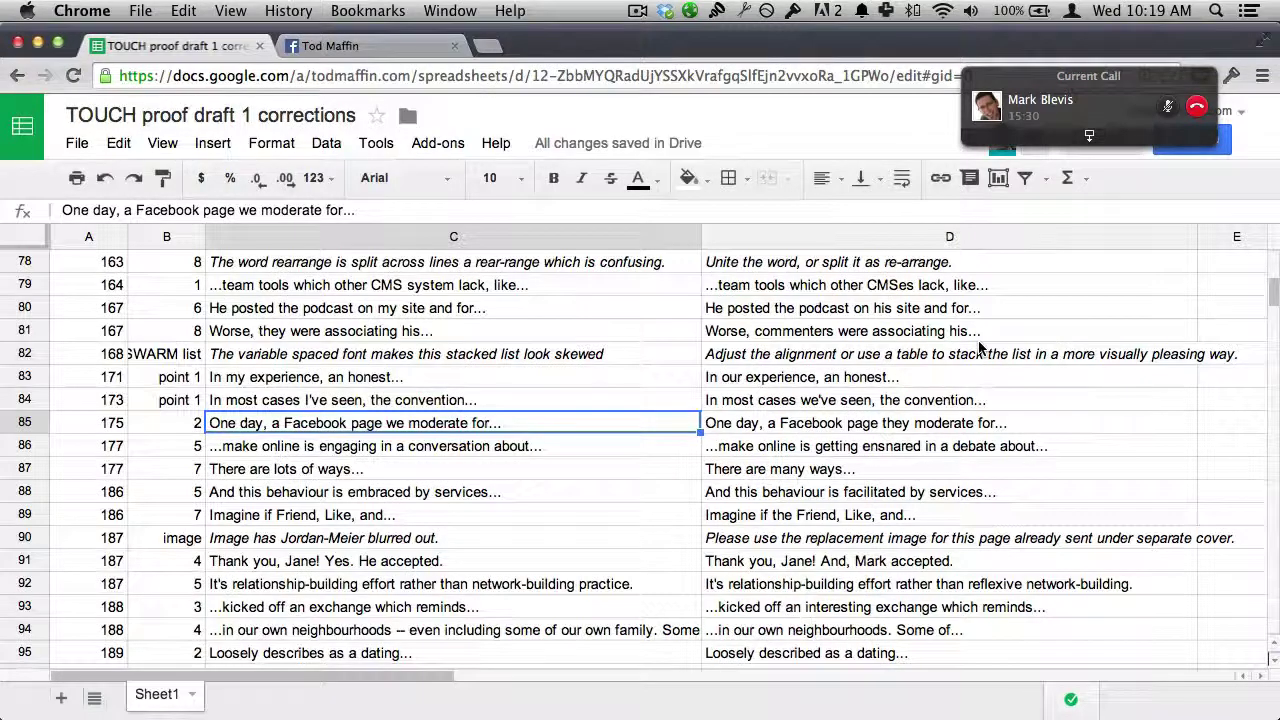
- Review the corrections in rows 86–89, comparing row 86's revised text with its original in C86
key(Down)
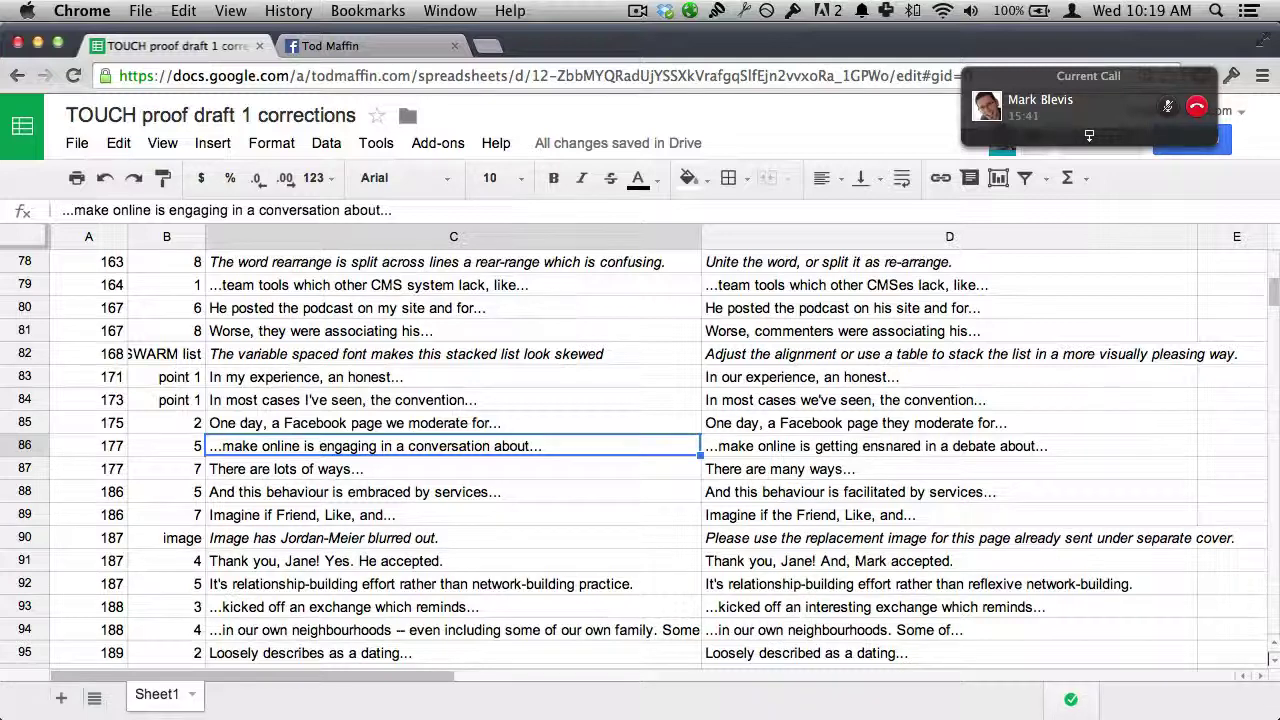
click(950, 446)
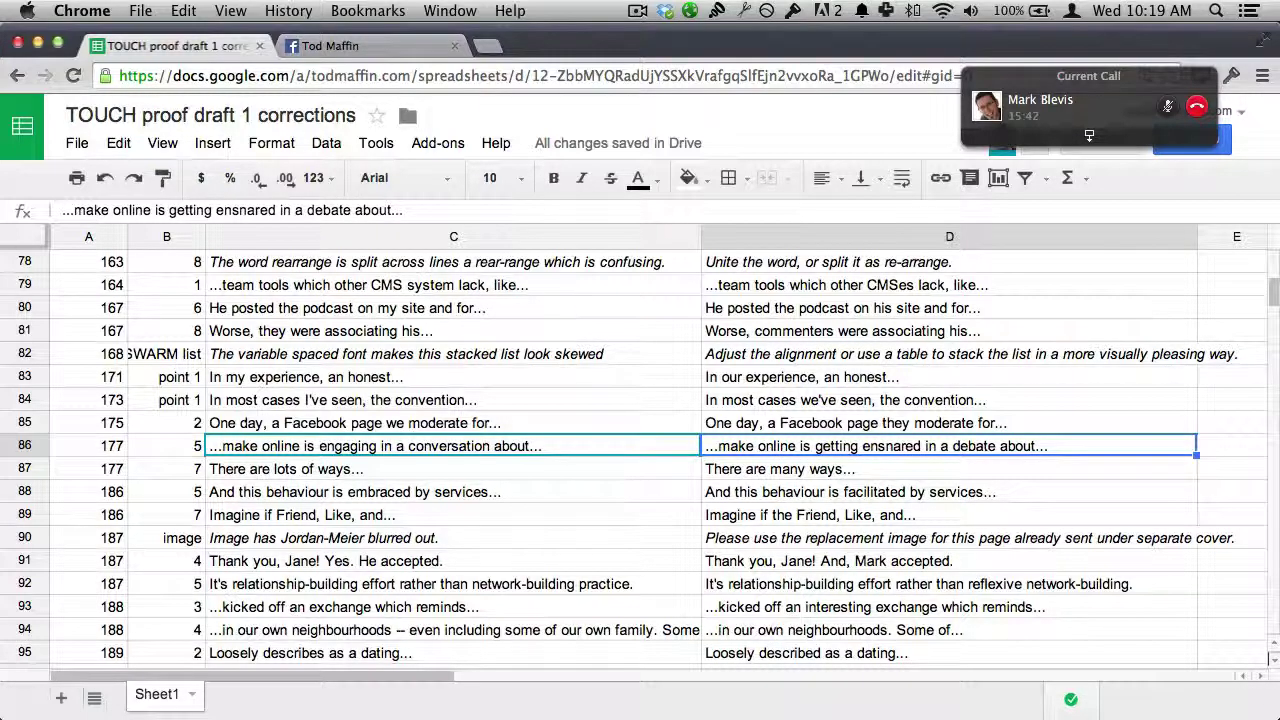
key(Left)
key(Down)
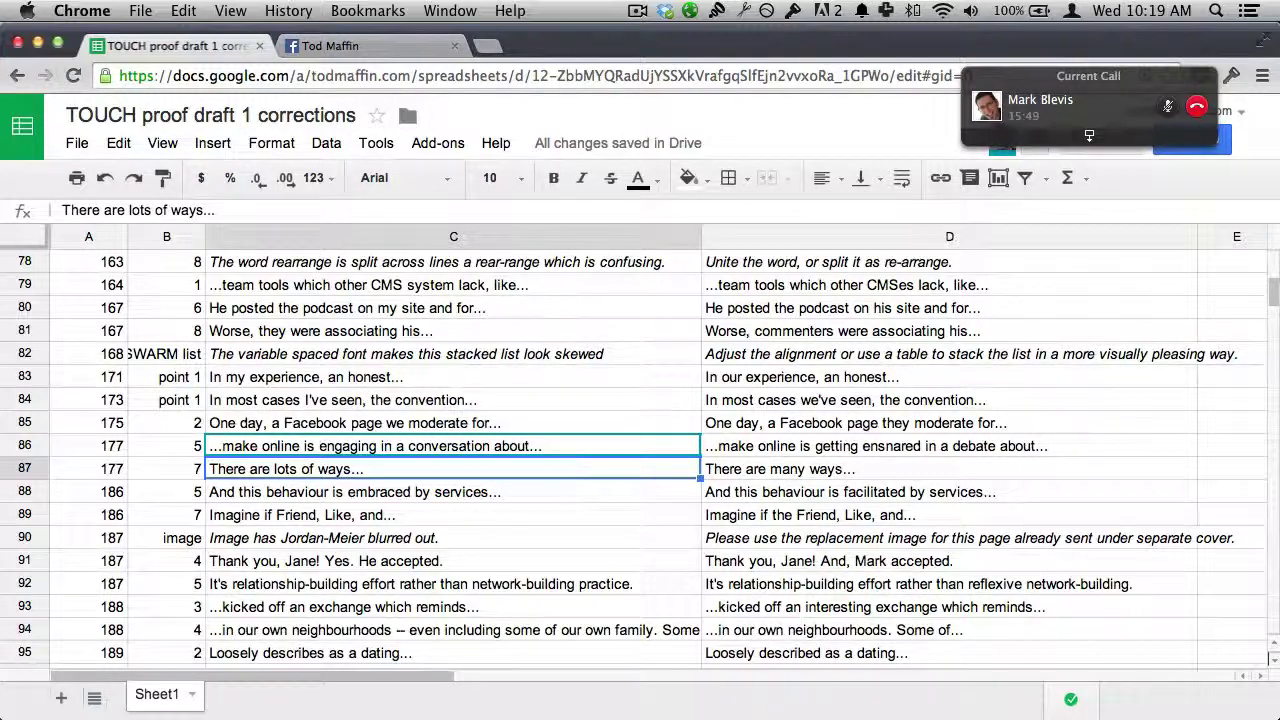
key(Down)
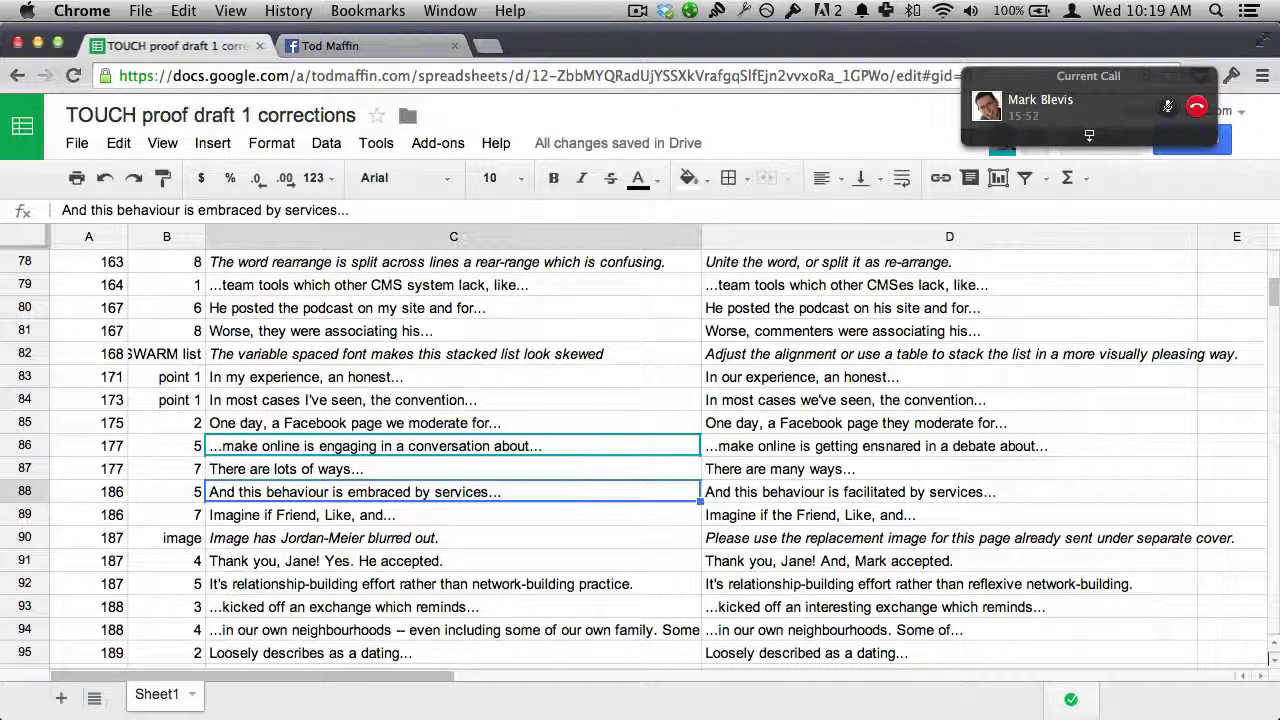
key(Down)
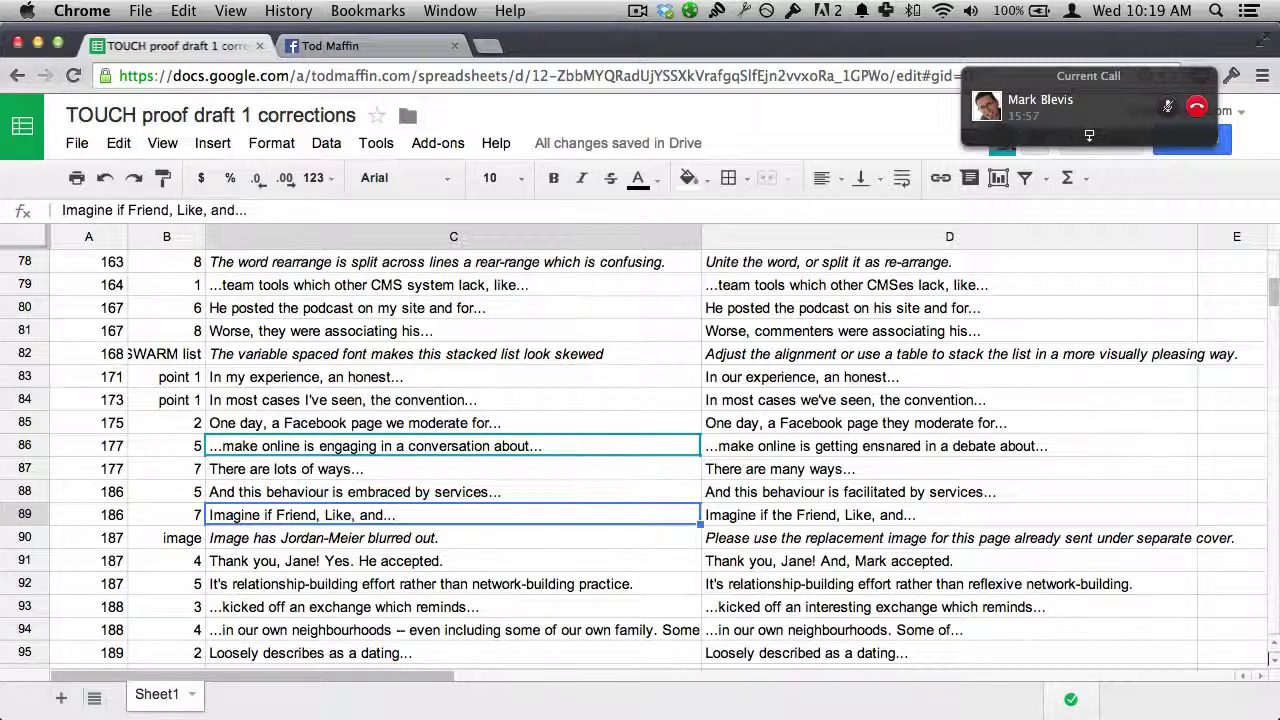
- Glance at the proof, then review the corrections in rows 90–92
key(super+Tab)
key(super+Tab)
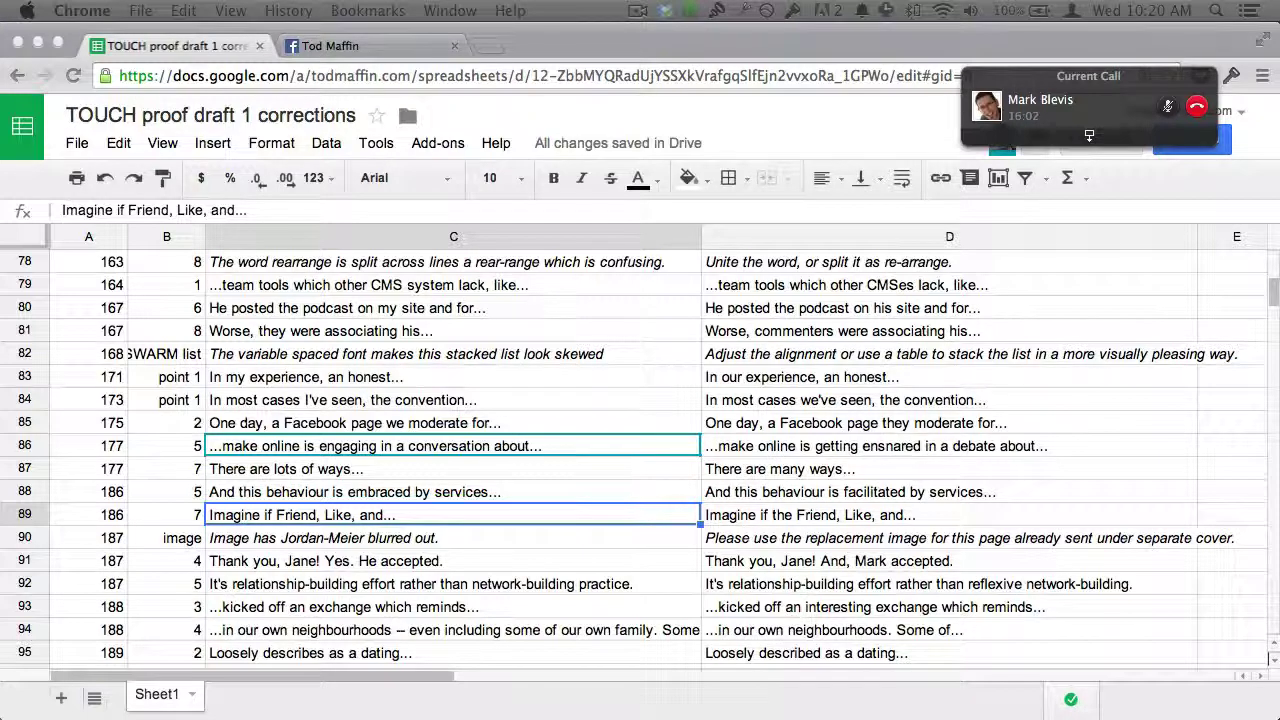
click(567, 545)
click(551, 540)
key(Down)
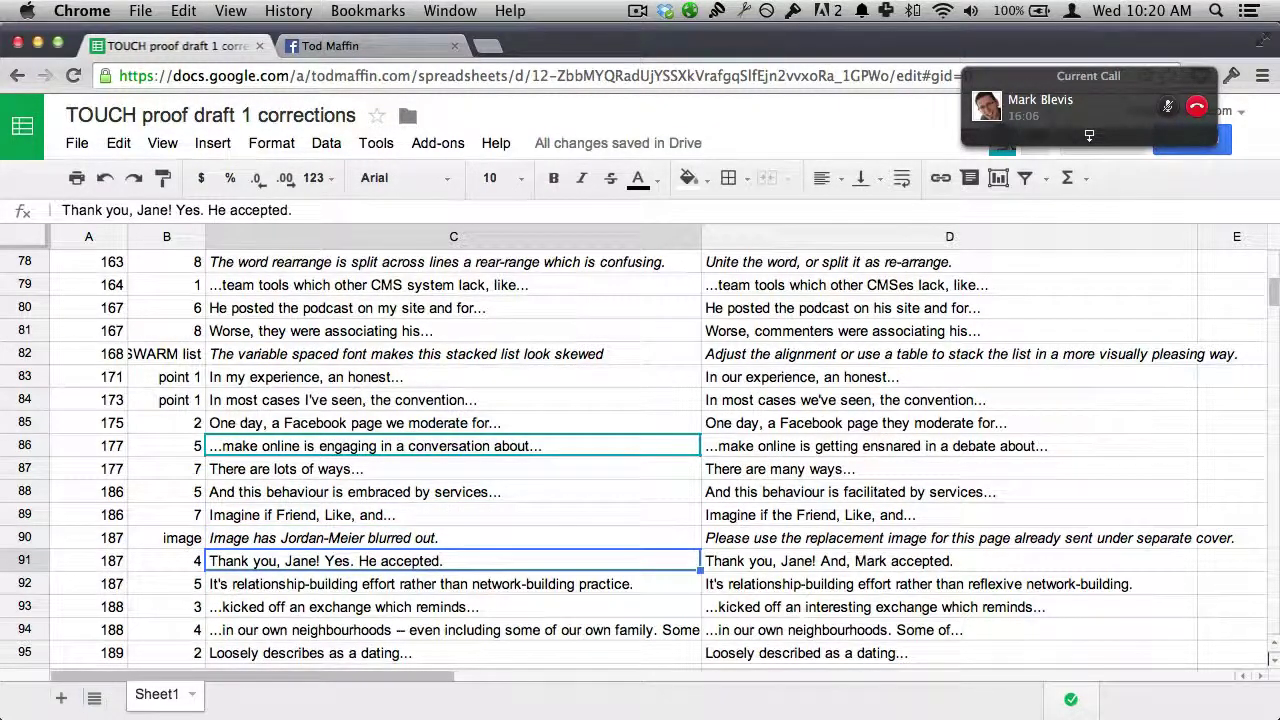
key(Down)
scroll(640, 460, down, 4)
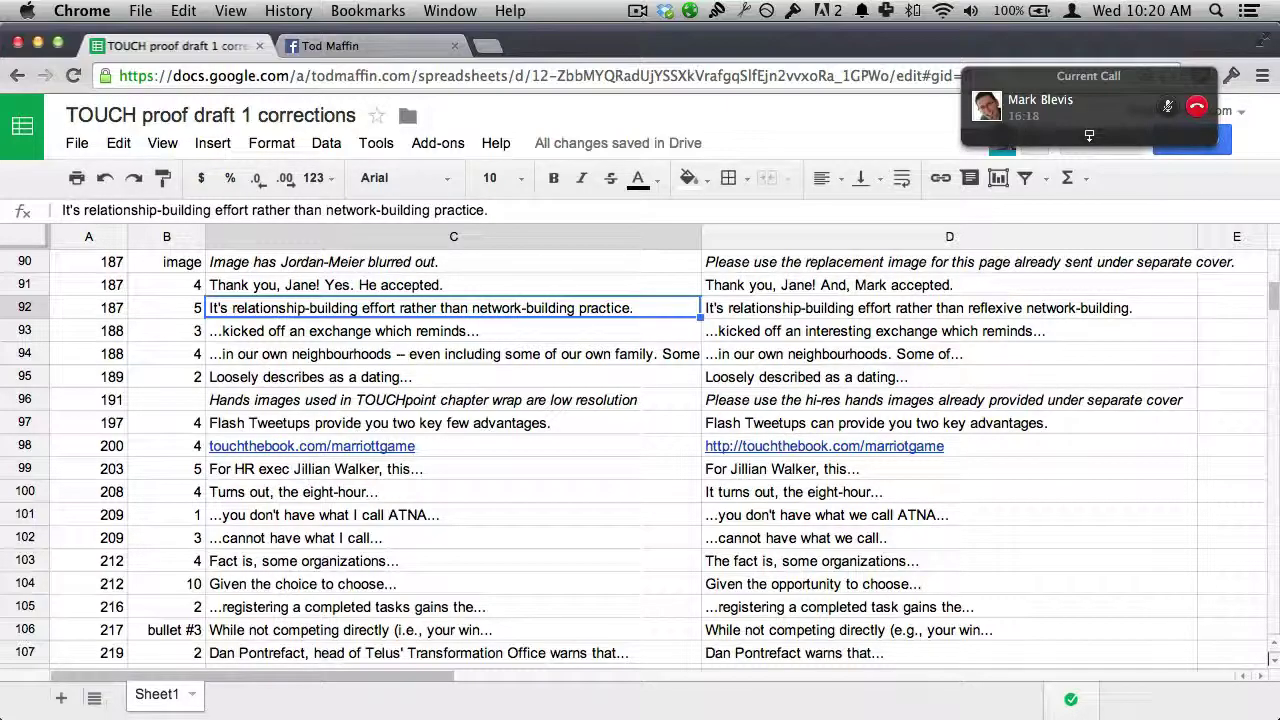
- Scroll through the PDF proof to check those pages, then return to the spreadsheet
key(super+Tab)
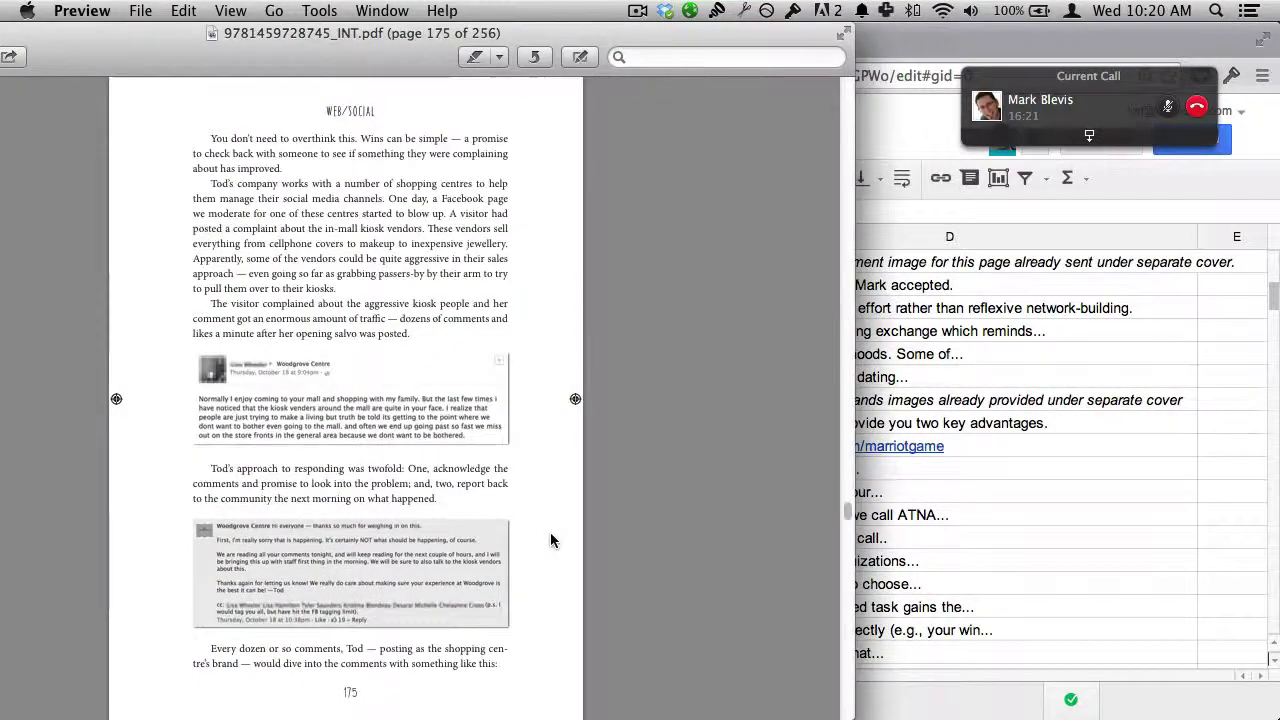
scroll(550, 540, down, 20)
scroll(550, 540, down, 20)
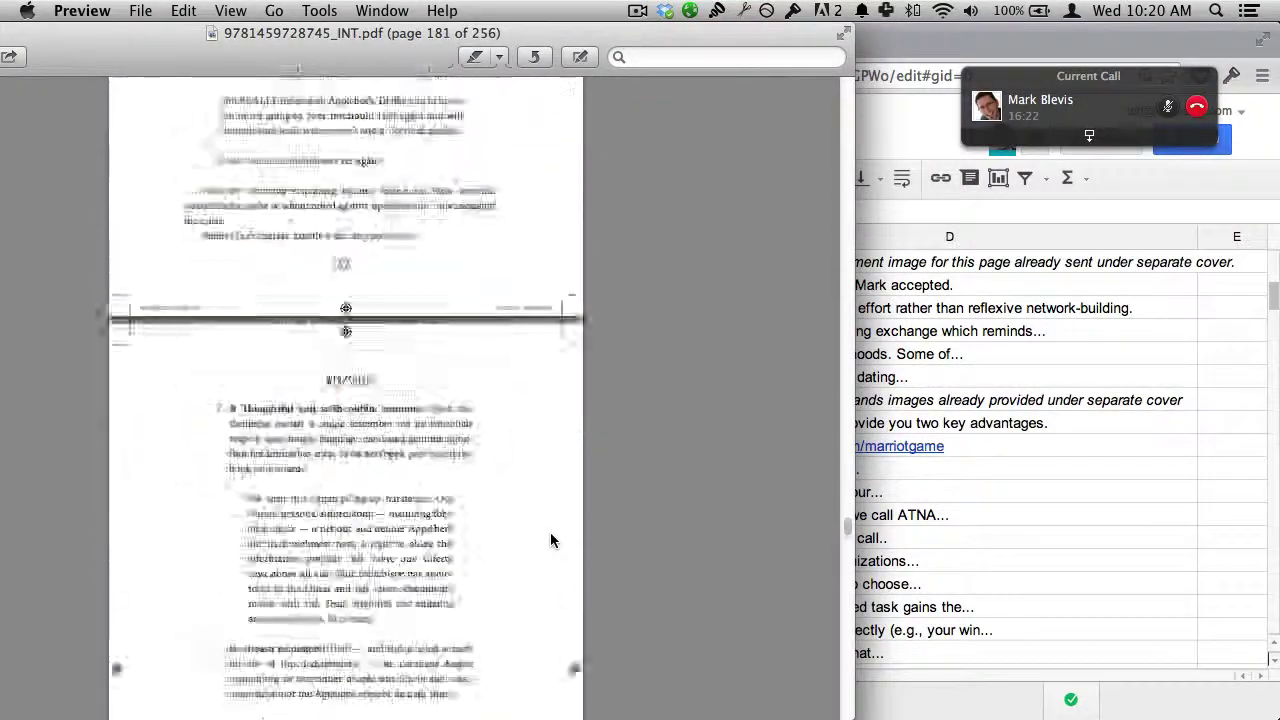
scroll(550, 540, down, 10)
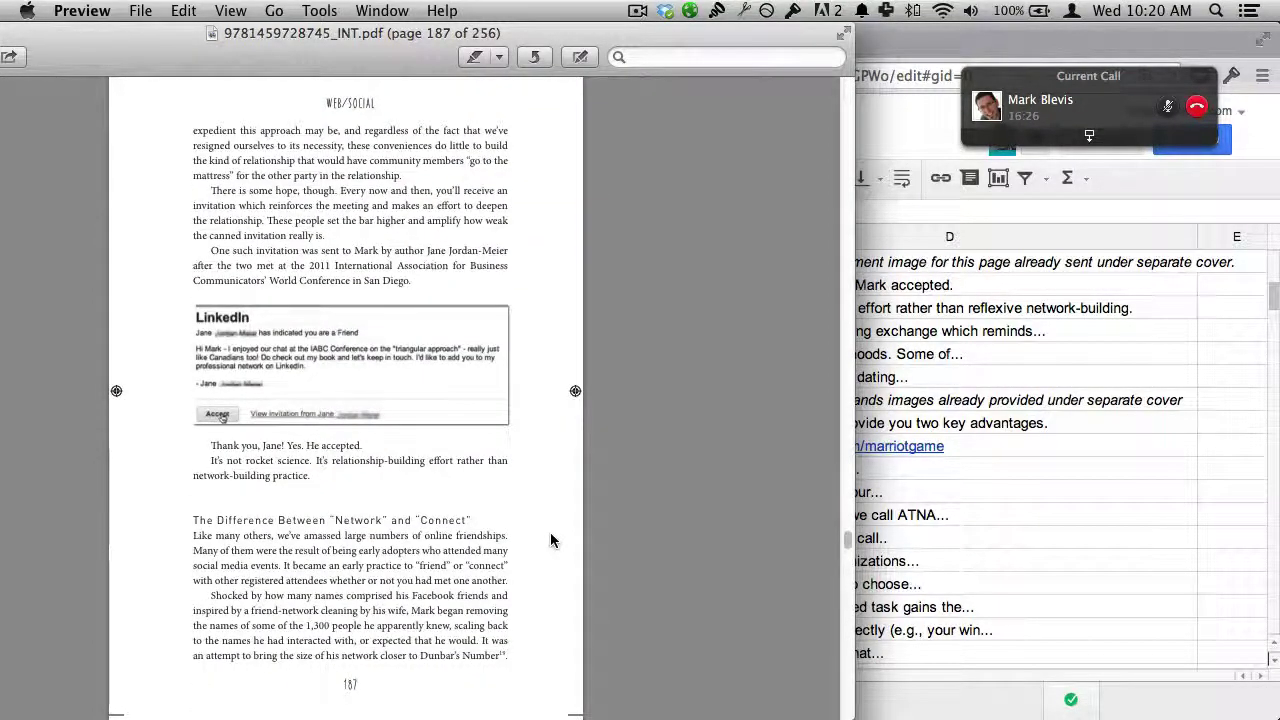
key(super+Tab)
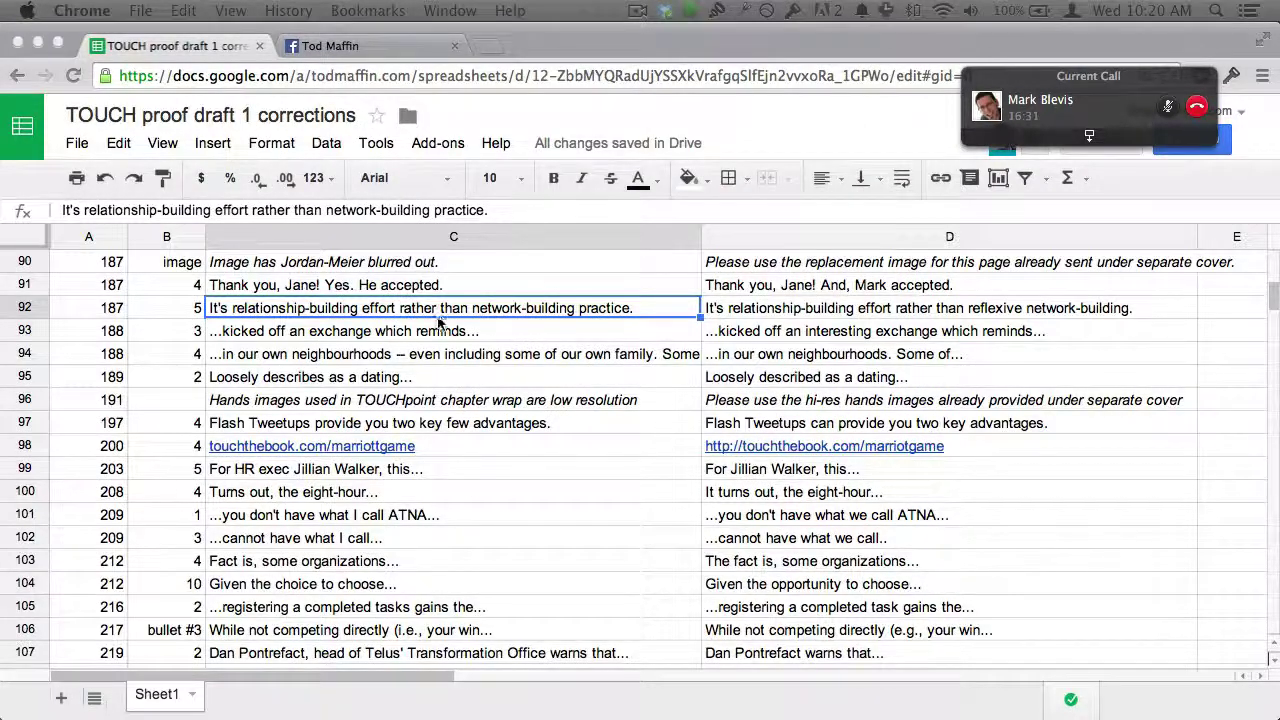
- Review the corrections in rows 93 through 99
click(503, 333)
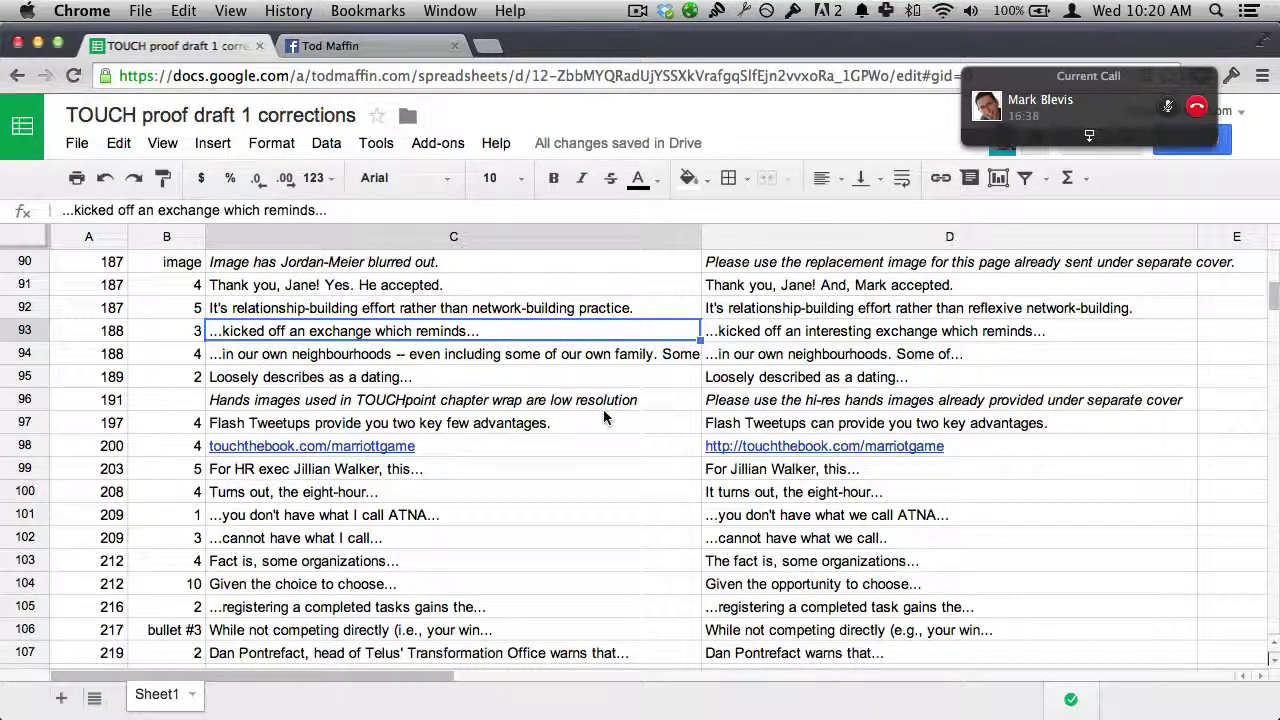
key(Down)
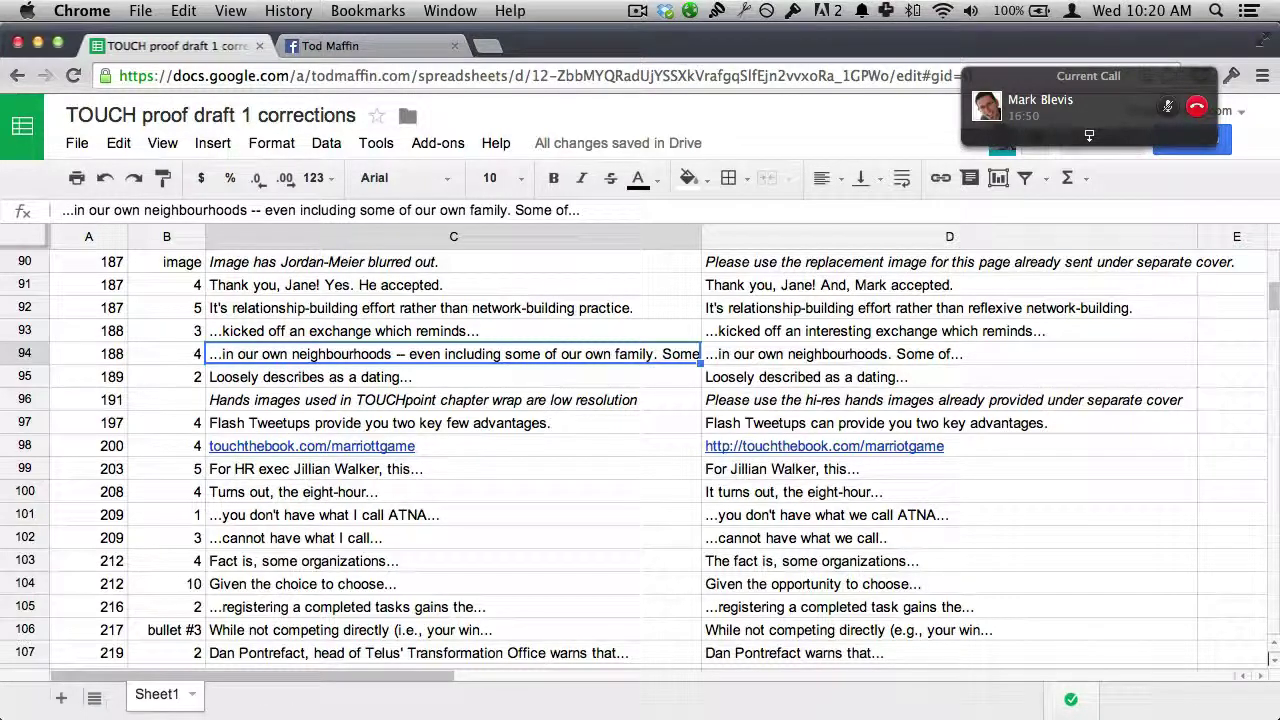
click(453, 377)
key(Down)
key(Down)
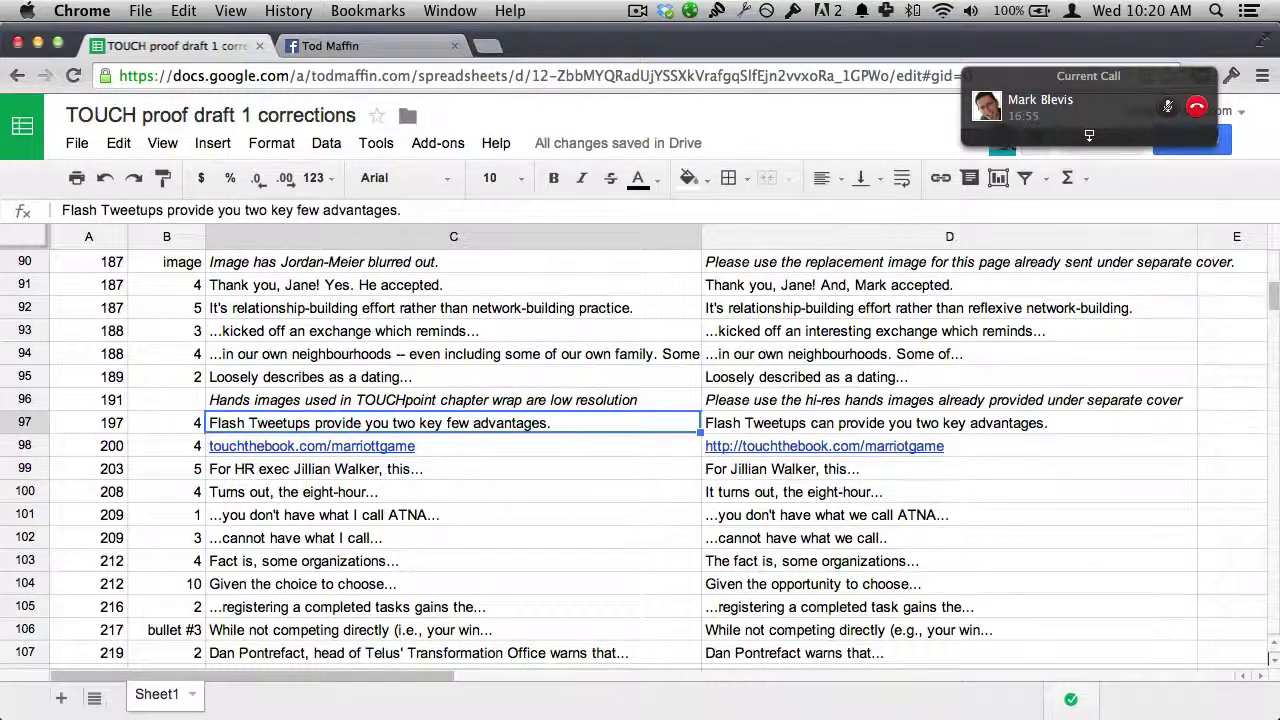
key(Down)
key(Down)
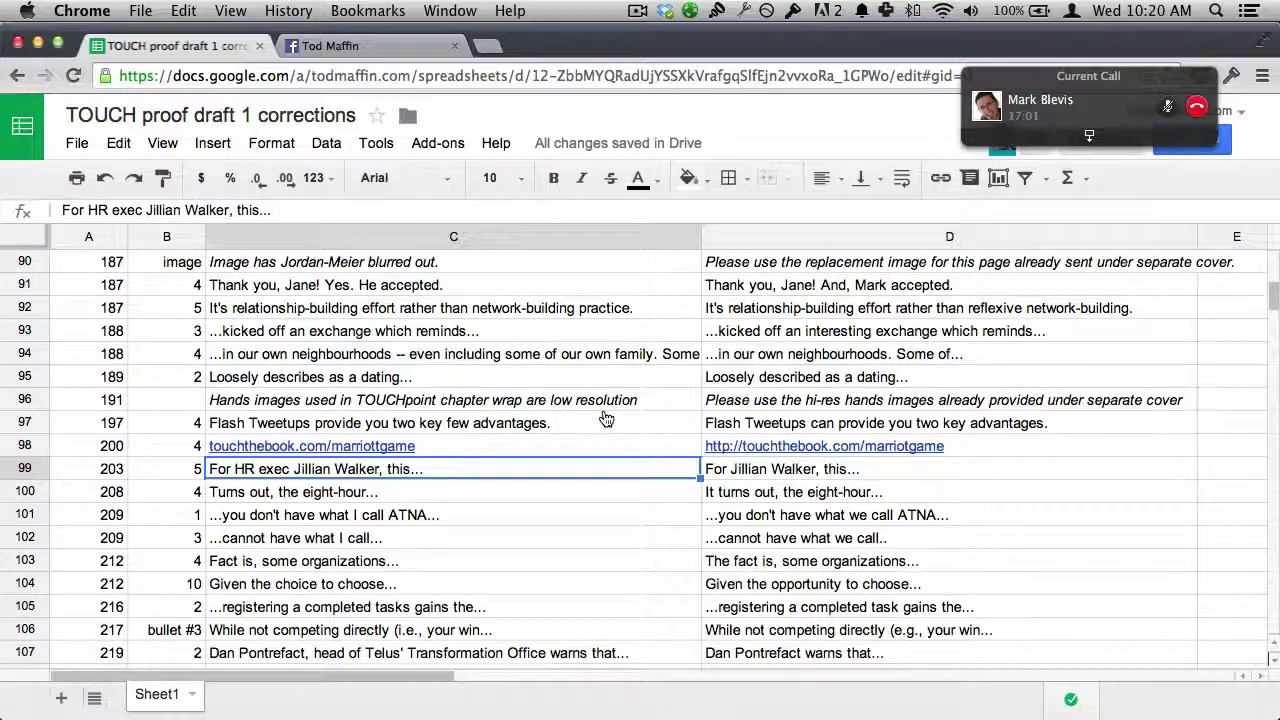
- Check the proof for those pages, select row 100's page 208 entry, and bring the video call forward
key(super+Tab)
scroll(486, 516, down, 20)
scroll(486, 516, down, 20)
scroll(486, 518, down, 15)
scroll(486, 516, down, 5)
scroll(486, 516, up, 3)
scroll(486, 516, down, 3)
scroll(486, 516, down, 3)
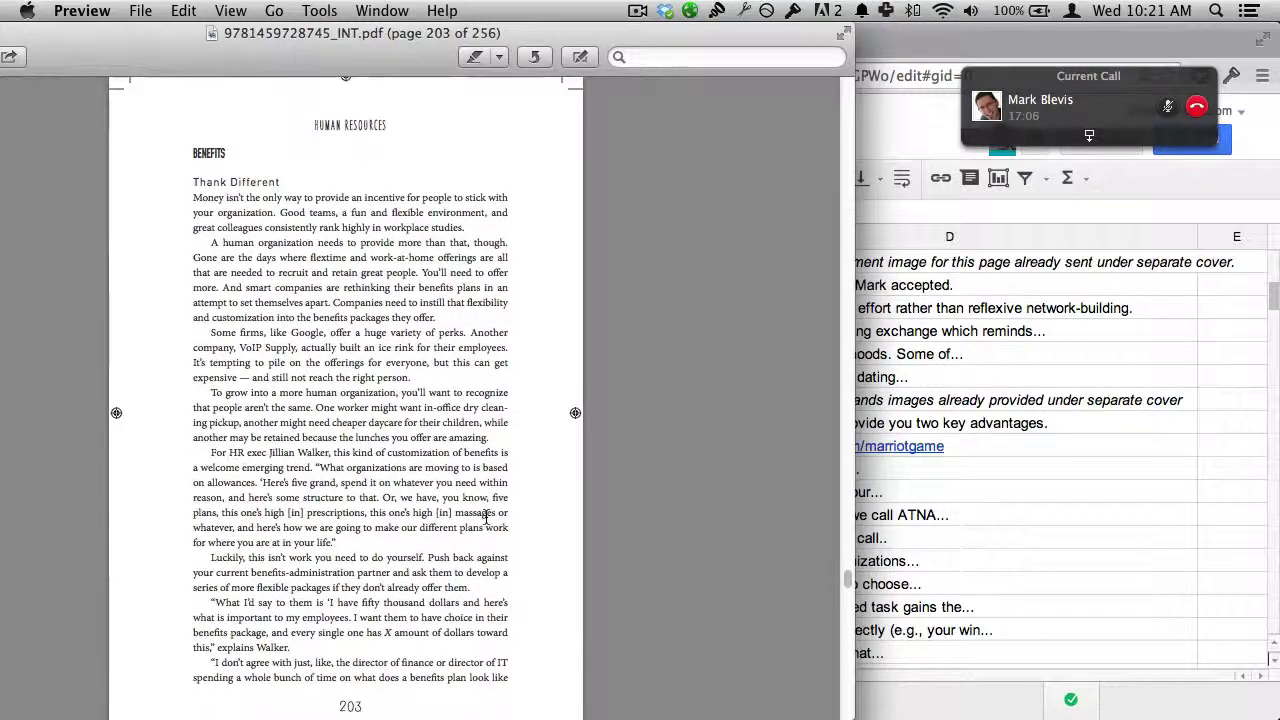
scroll(486, 516, up, 4)
scroll(486, 516, up, 10)
key(super+Tab)
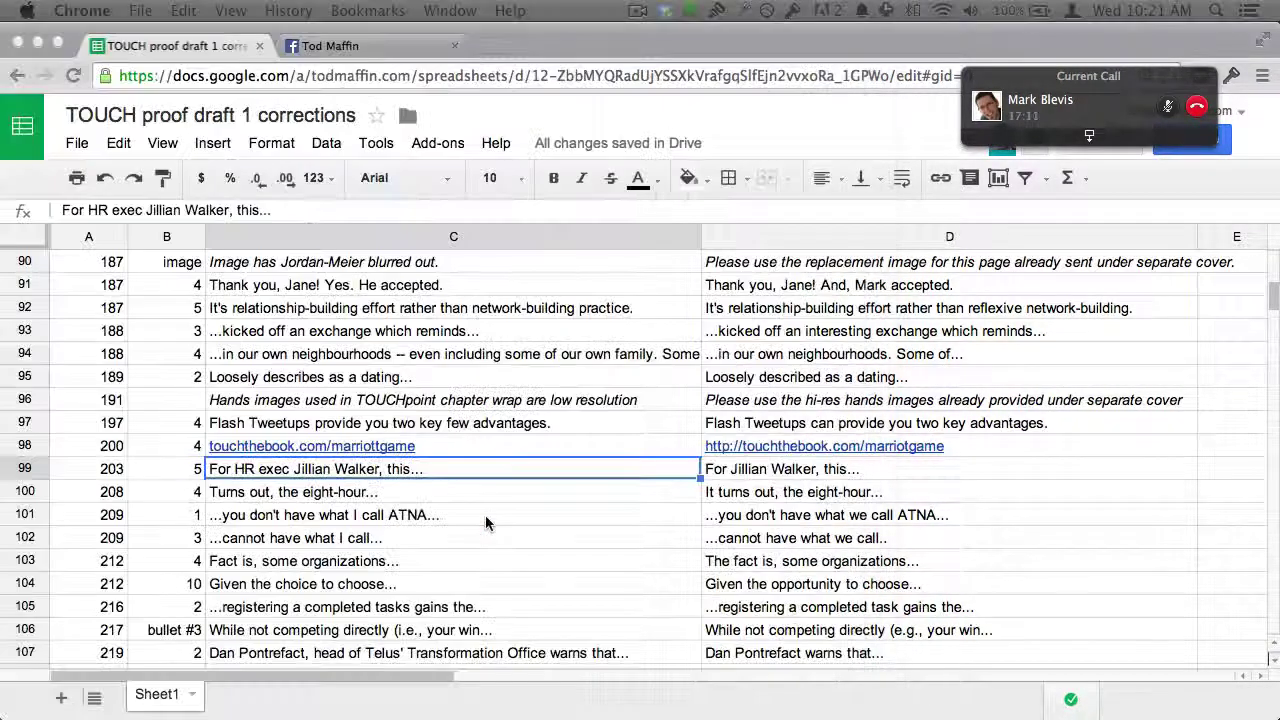
click(302, 492)
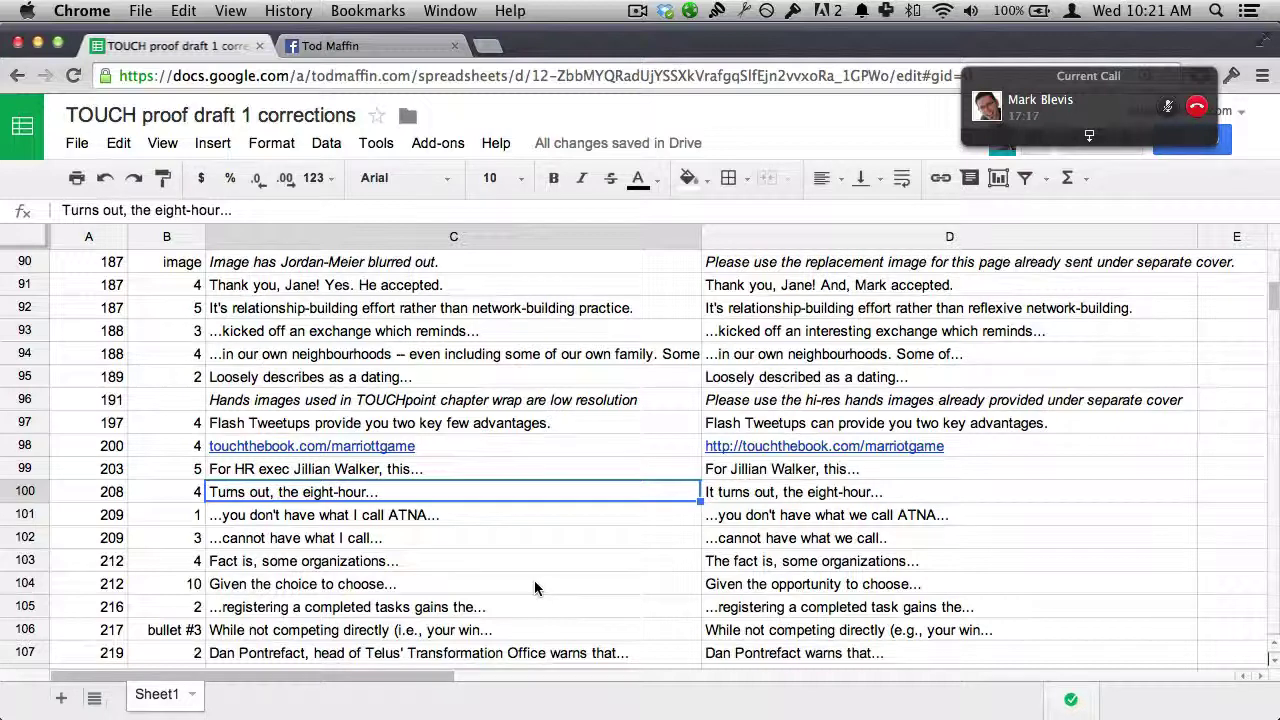
key(super+Tab)
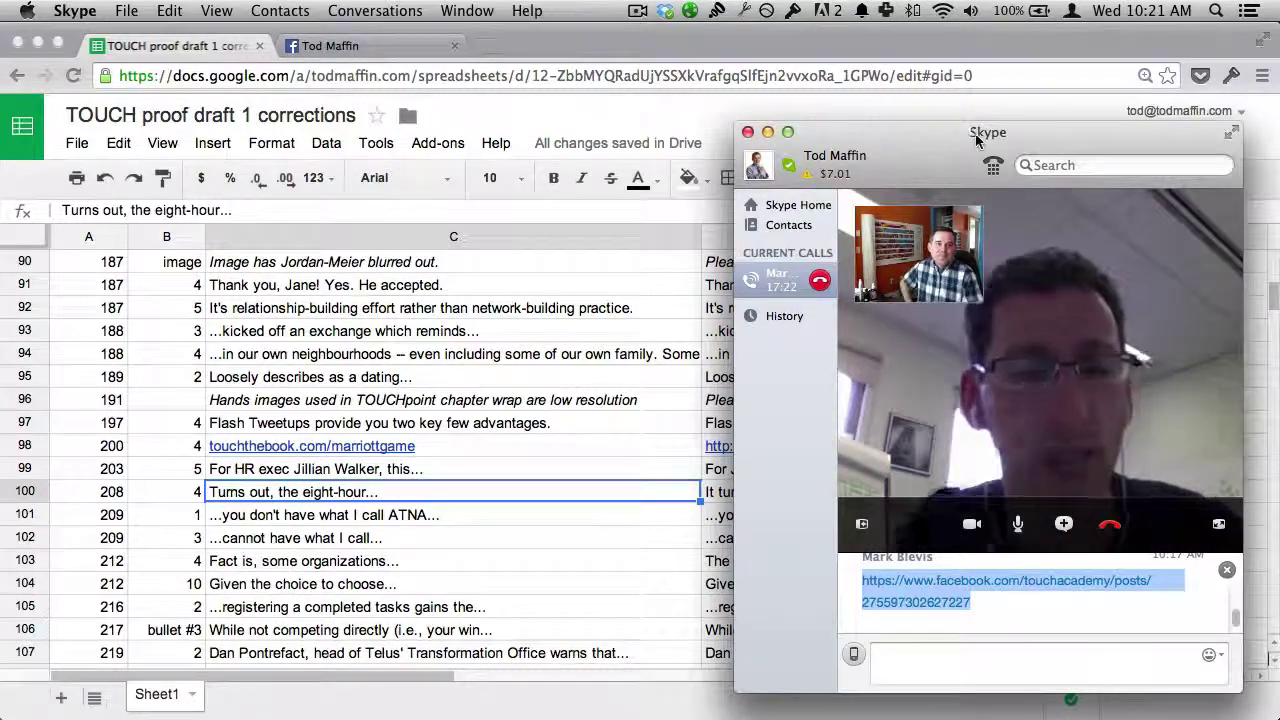
- Move the call window to the centre, look through the Facebook notifications, and return to the corrections sheet
drag(975, 132, 623, 8)
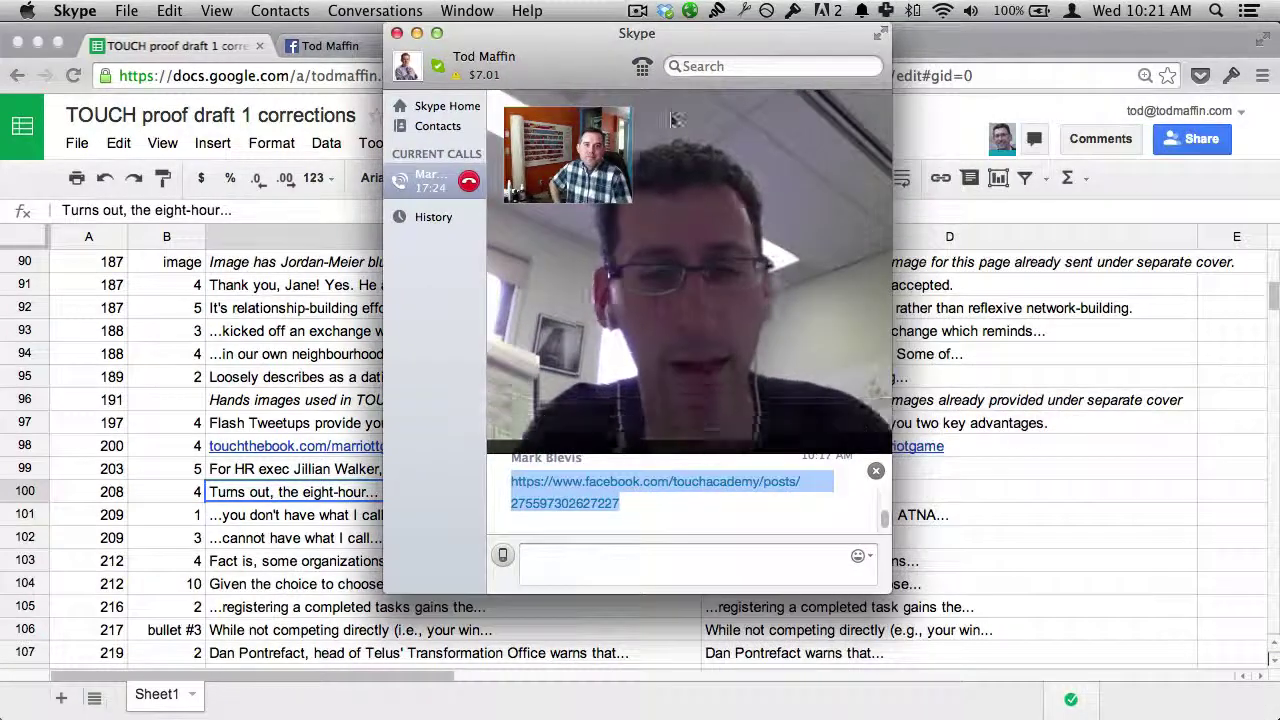
click(1097, 490)
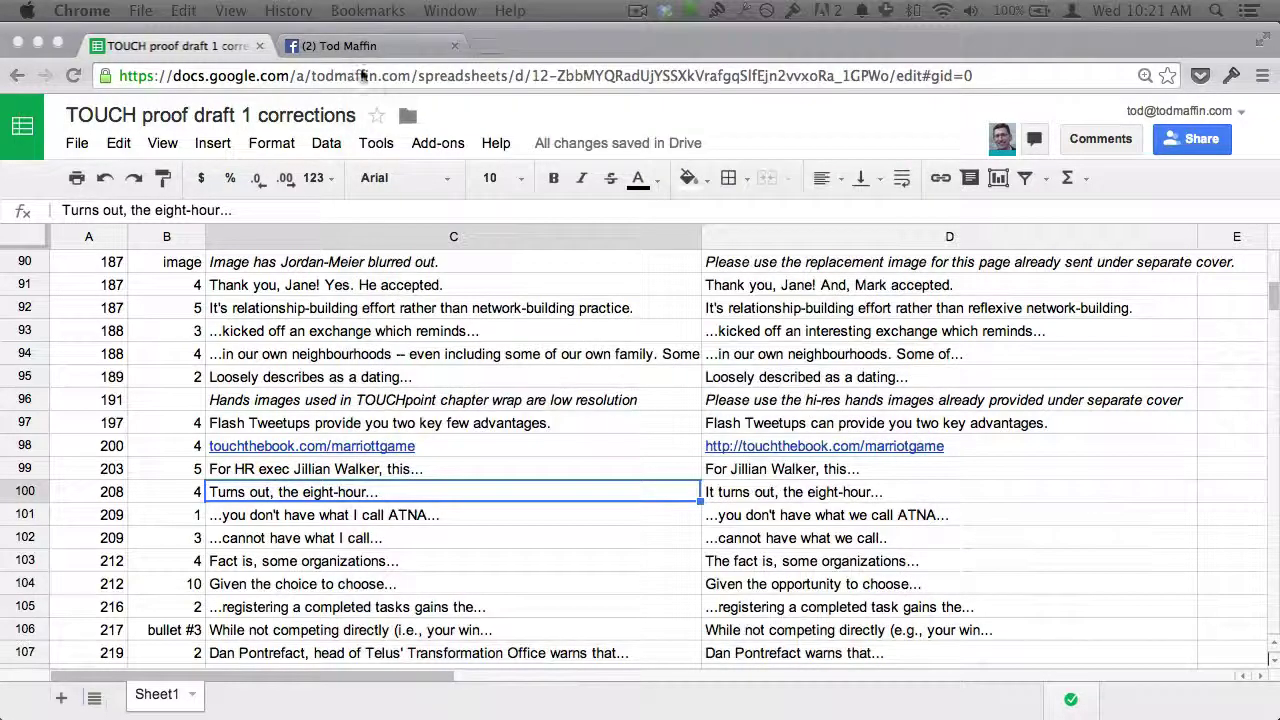
click(334, 47)
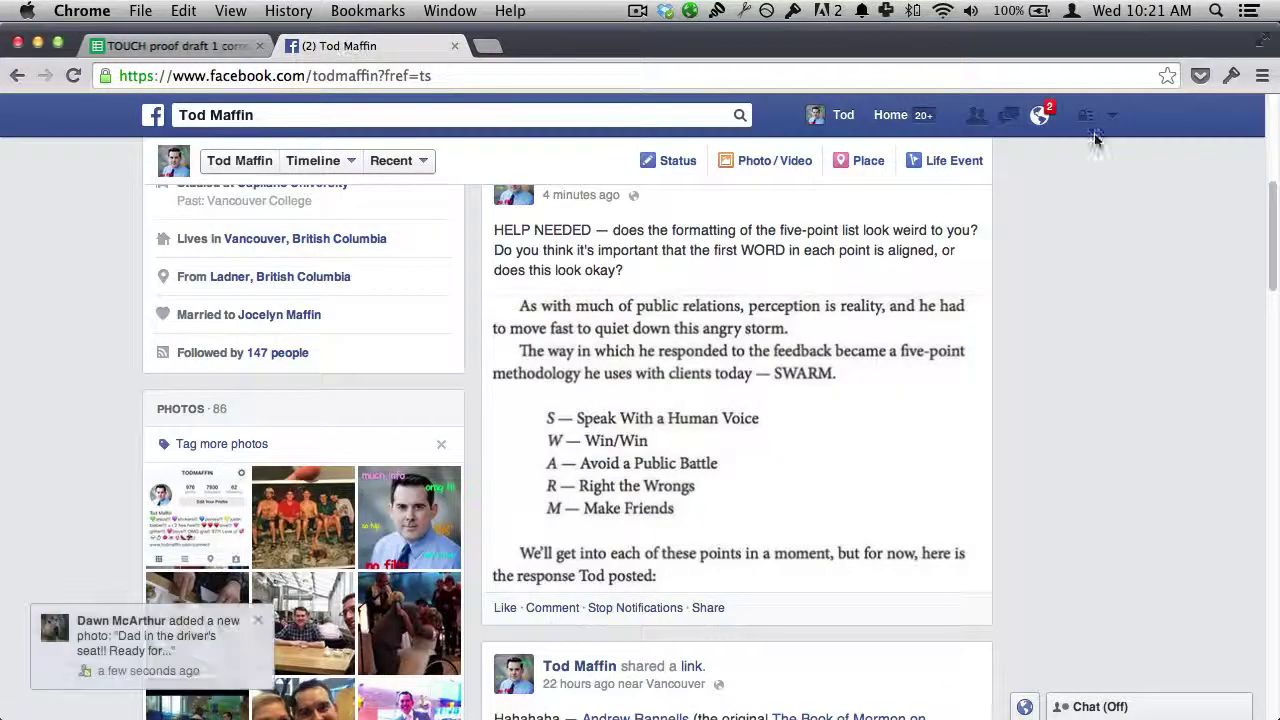
click(1038, 114)
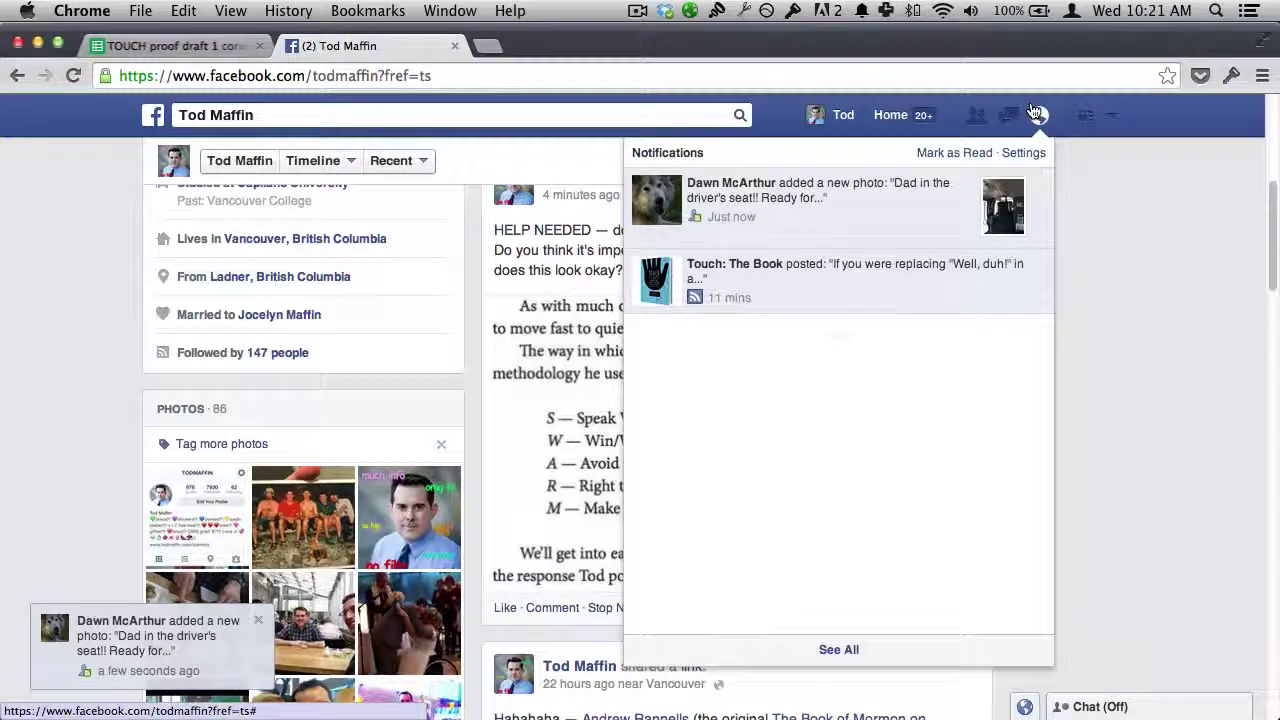
click(1038, 114)
key(super+Tab)
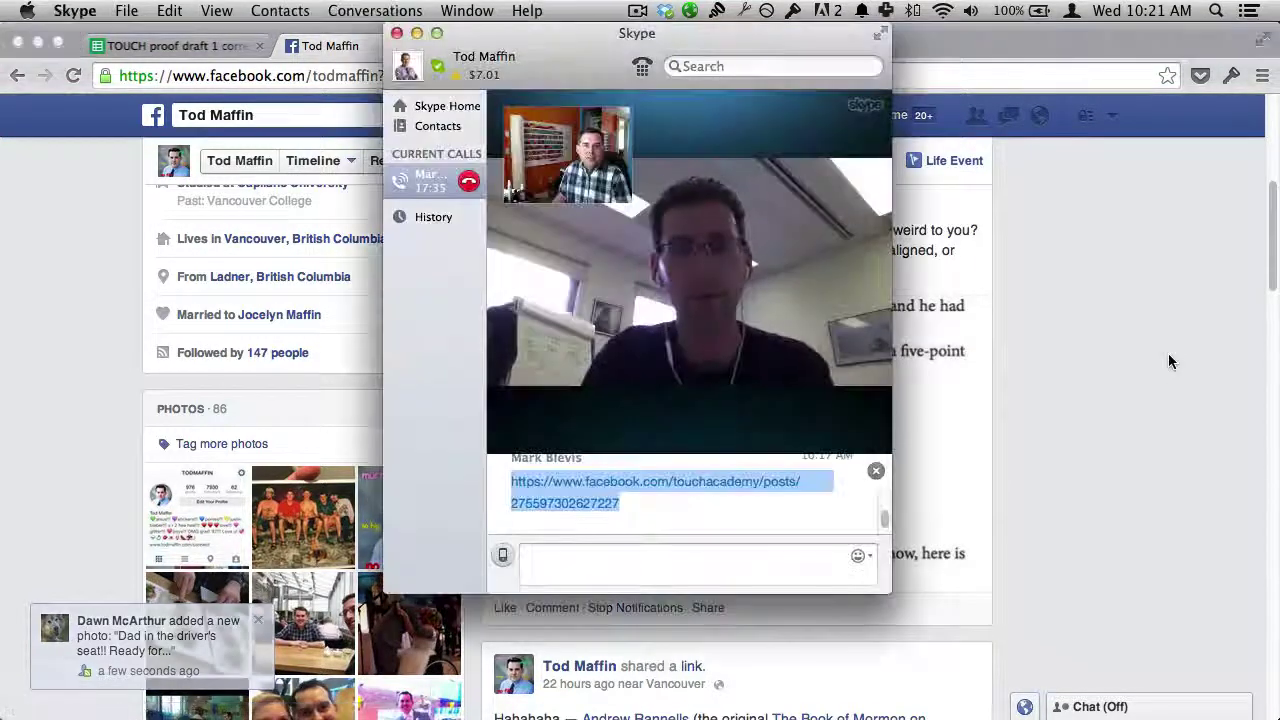
click(1168, 361)
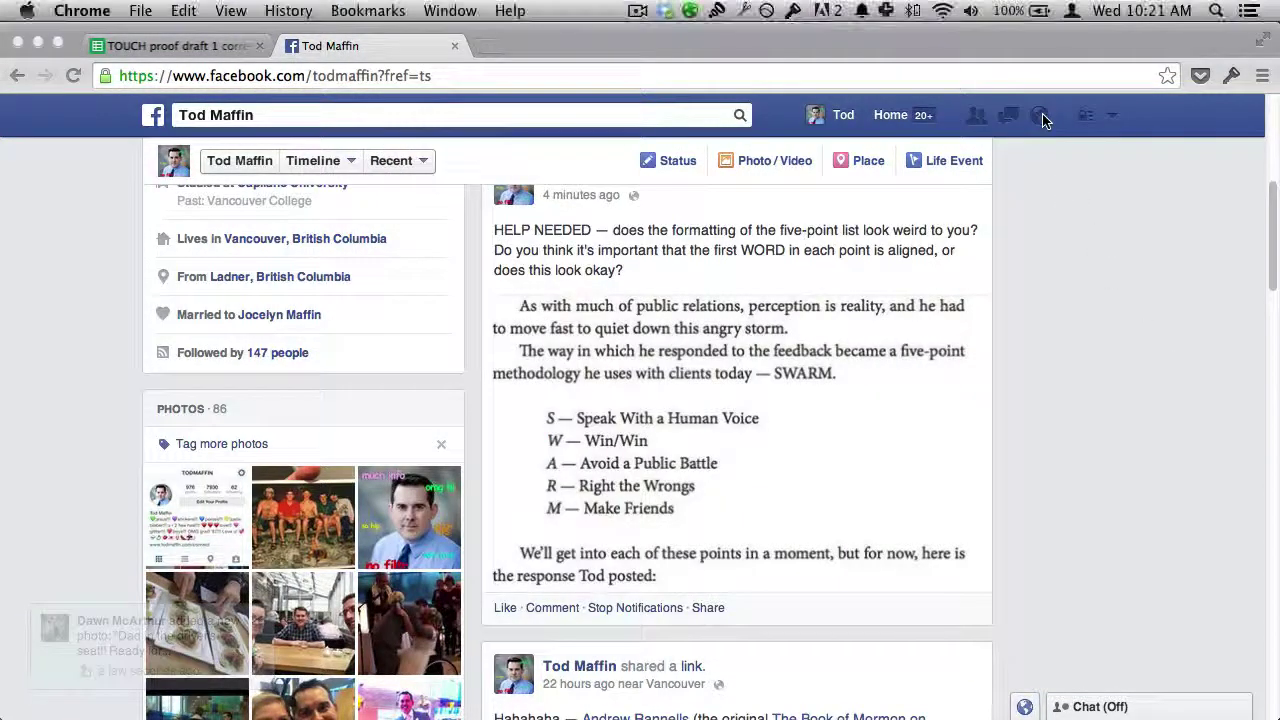
click(1040, 117)
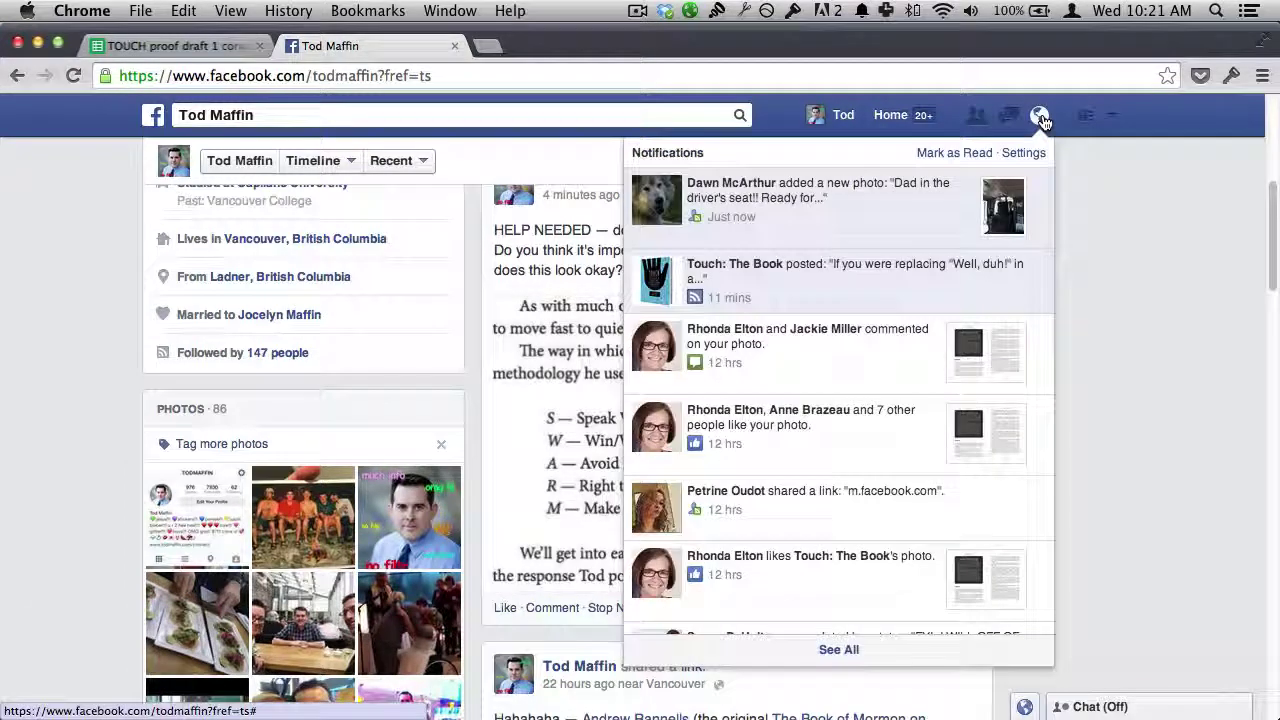
click(1150, 203)
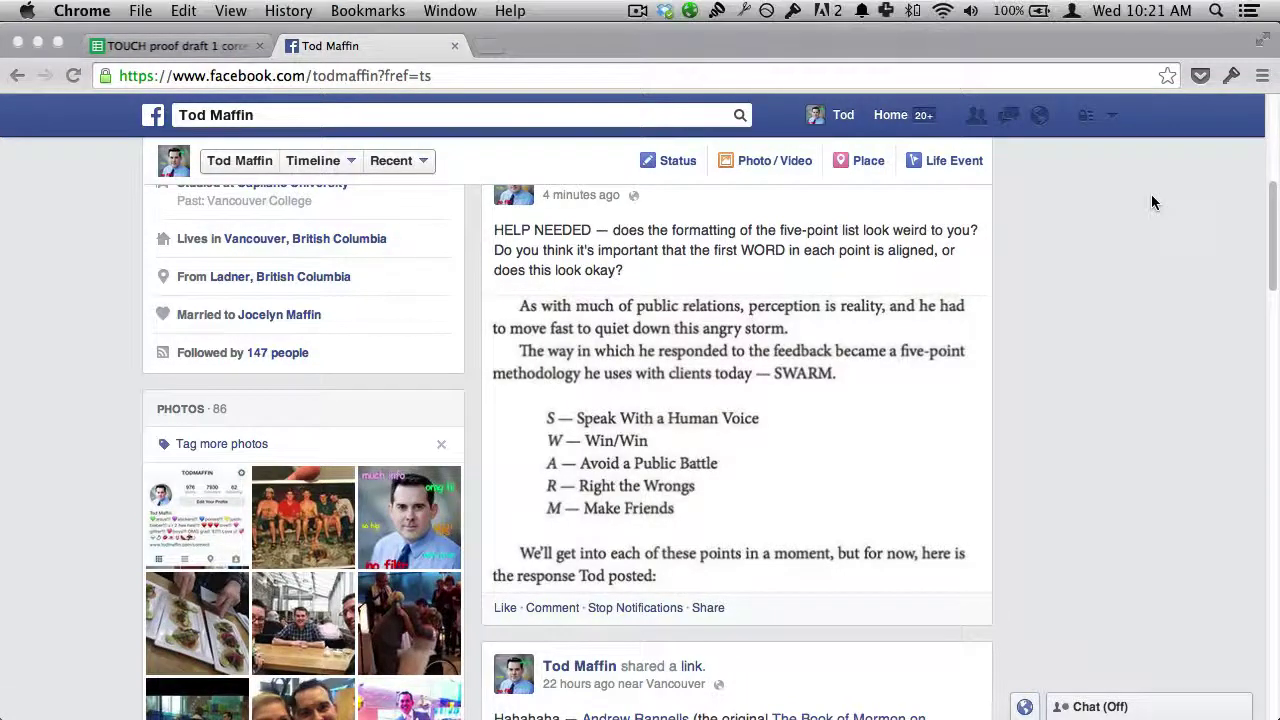
key(ctrl+shift+Tab)
- Select the page 209 ATNA corrections in C101–C102, then scroll the proof to page 209
click(604, 518)
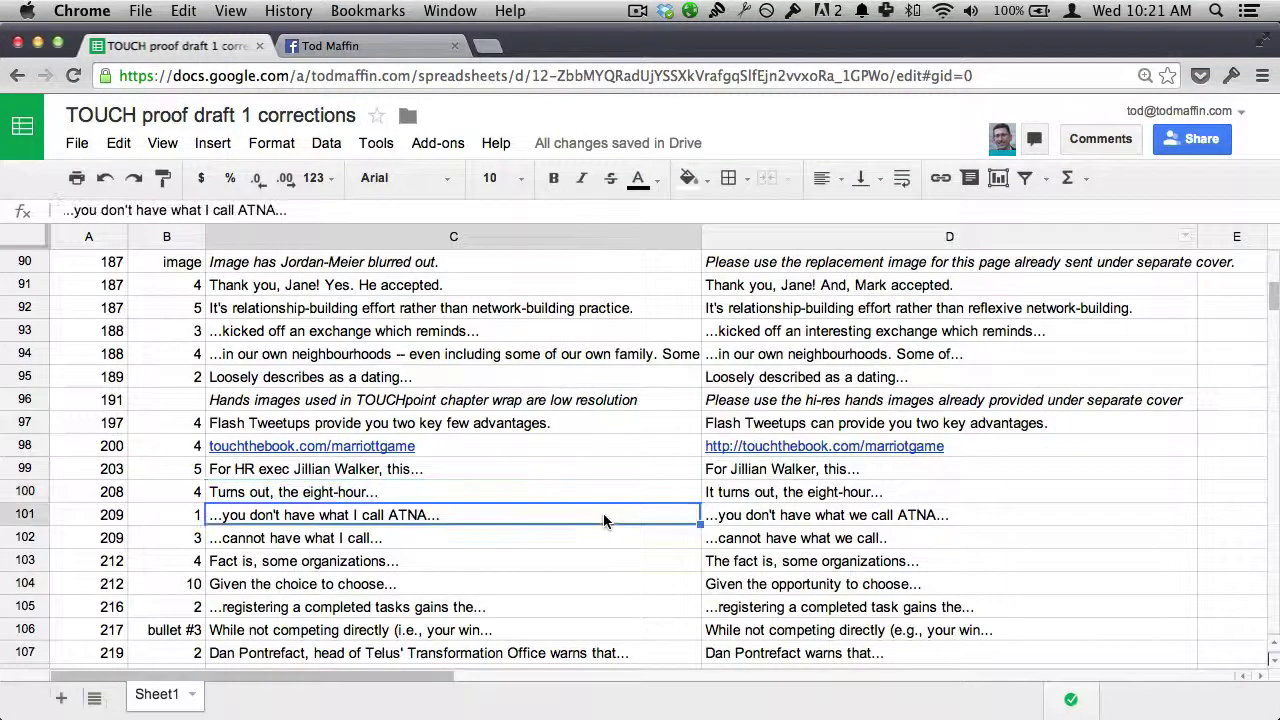
key(Down)
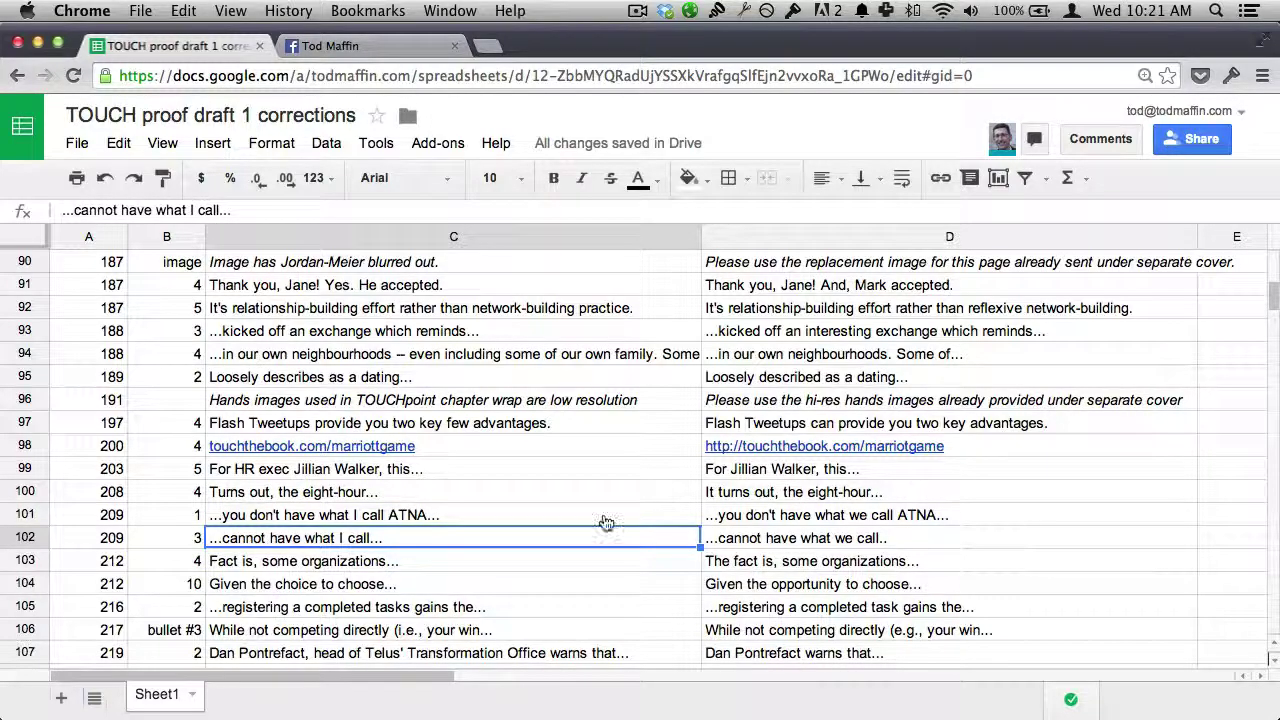
key(super+Tab)
scroll(437, 518, down, 20)
scroll(437, 518, down, 10)
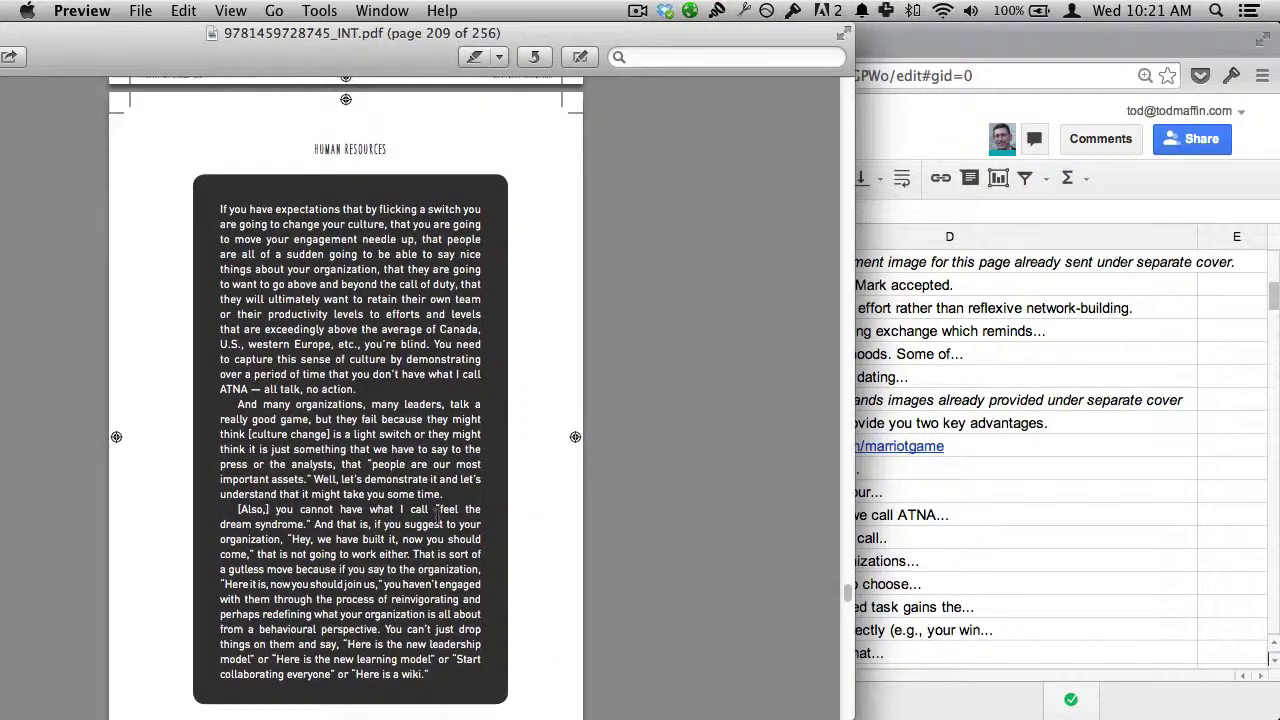
scroll(437, 518, up, 10)
scroll(437, 518, down, 3)
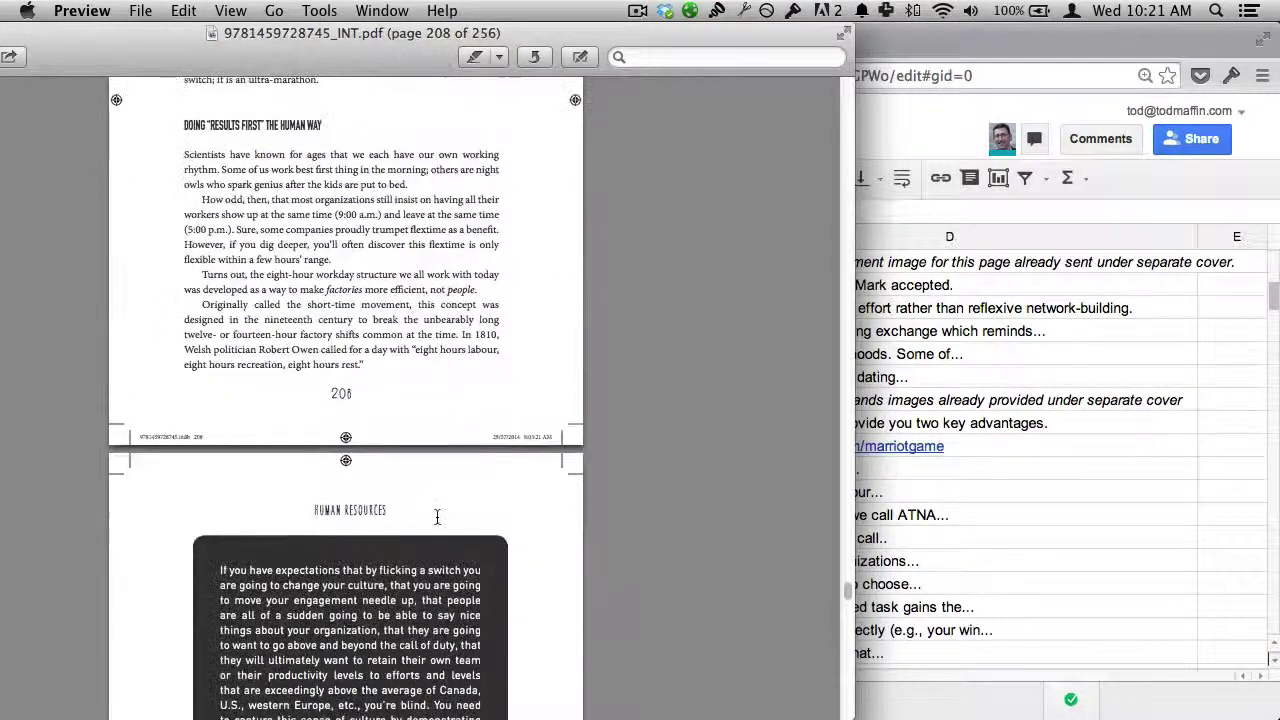
scroll(437, 517, down, 15)
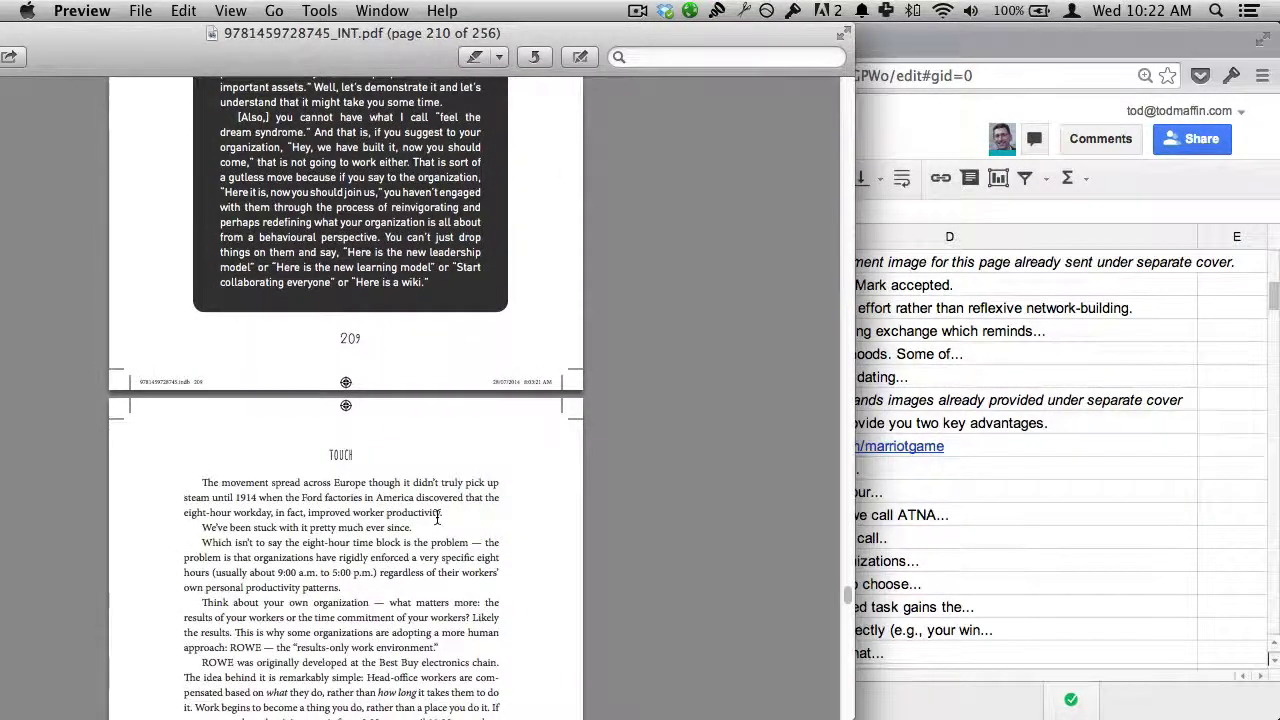
scroll(437, 517, up, 6)
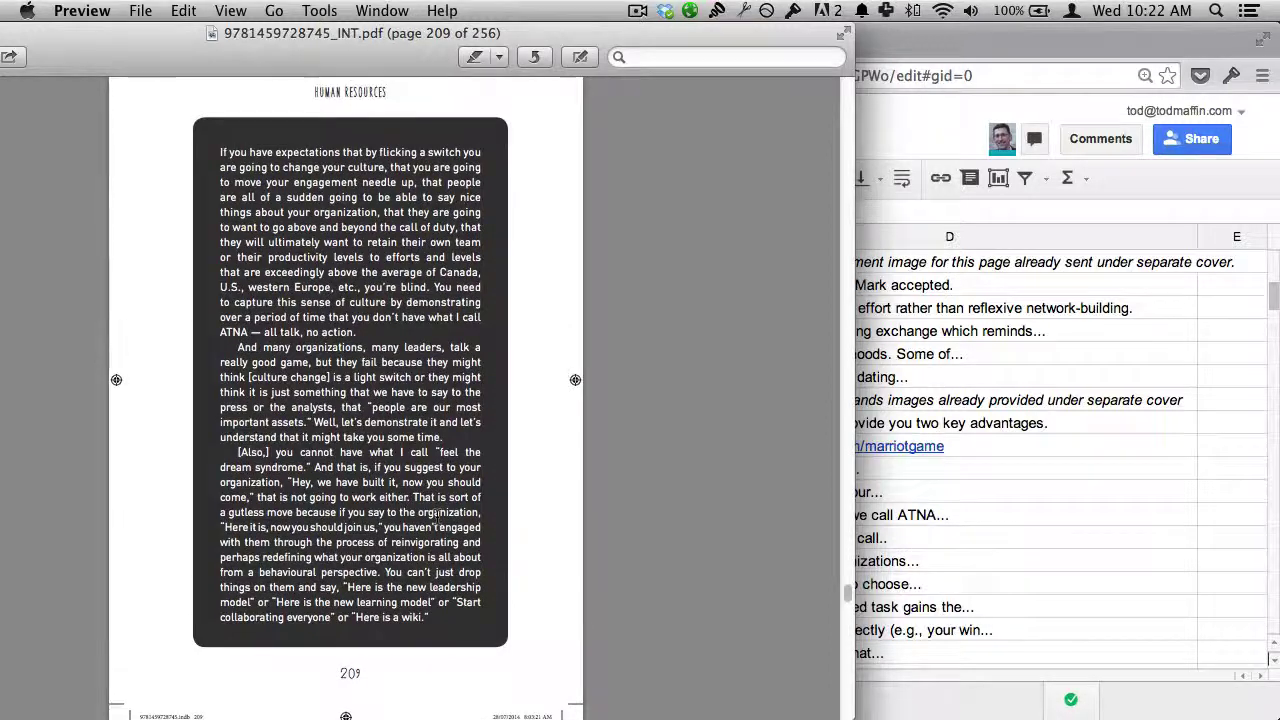
- Bring the Skype call in front of proof page 209
scroll(437, 517, up, 1)
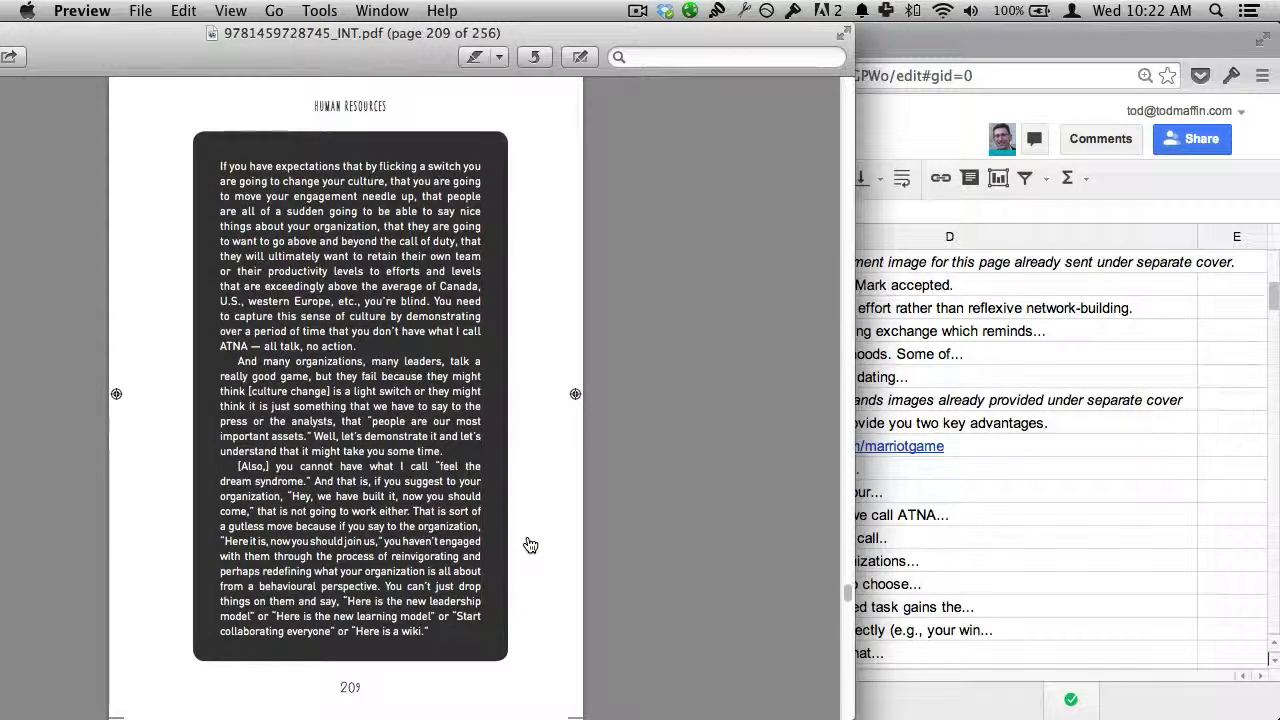
key(super+Tab)
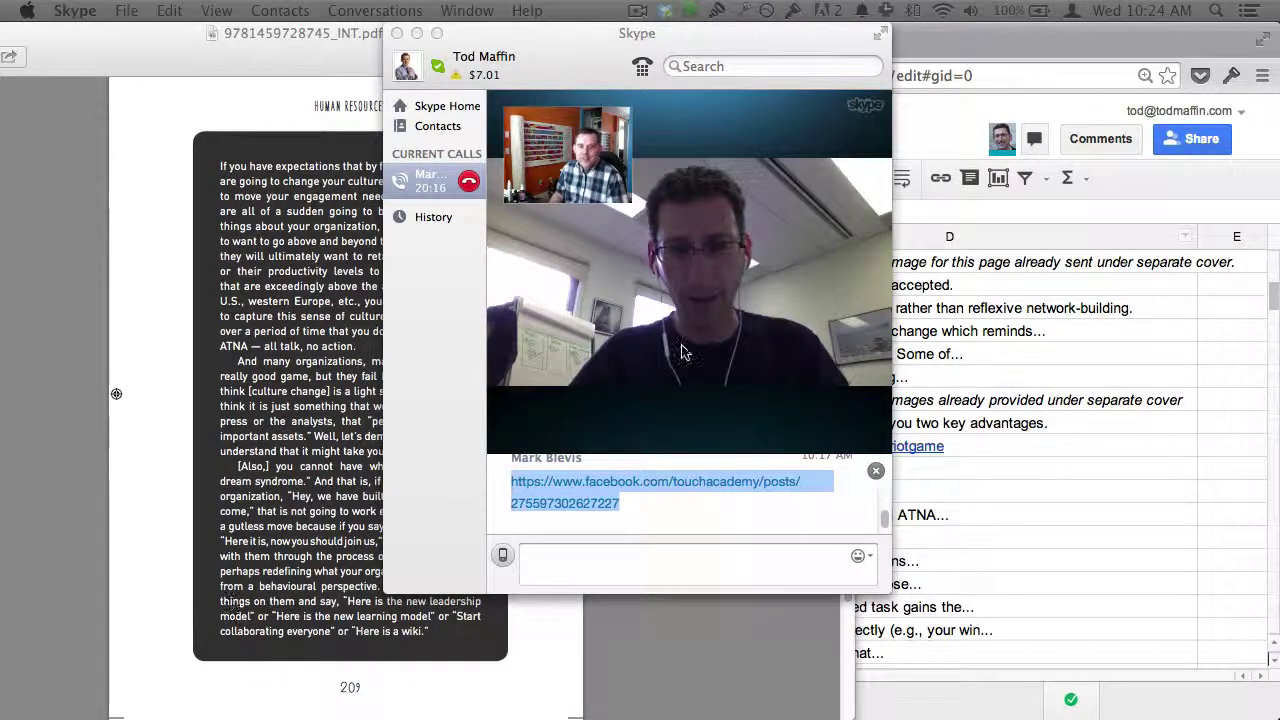
- Cycle between the sheet, proof and call, highlight and clear the Human Resources box text, then return to the sheet
click(928, 458)
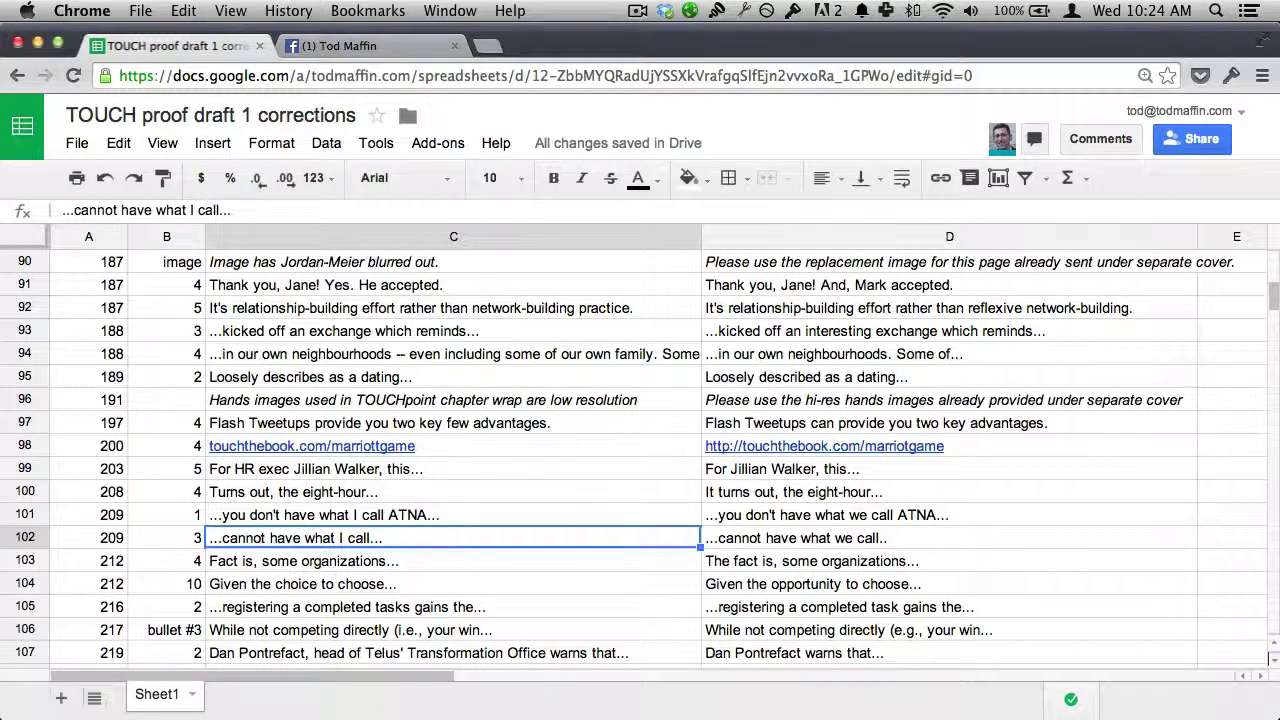
key(super+Tab)
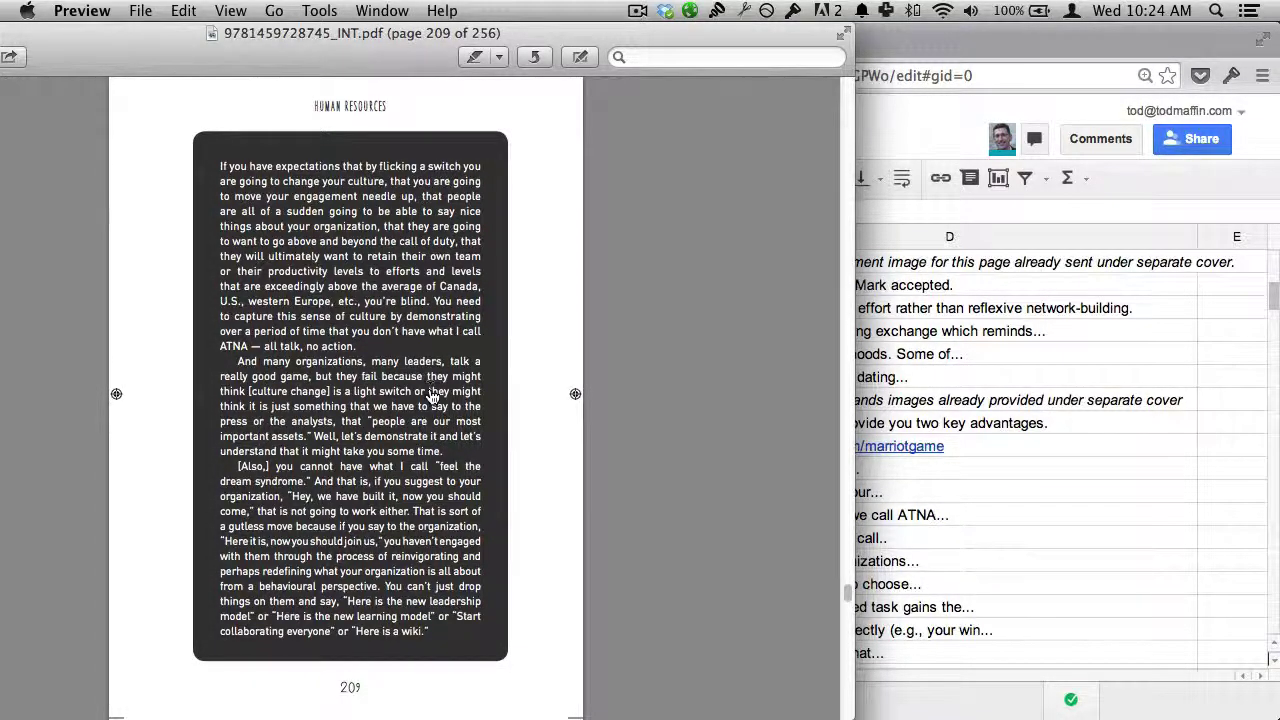
key(super+Tab)
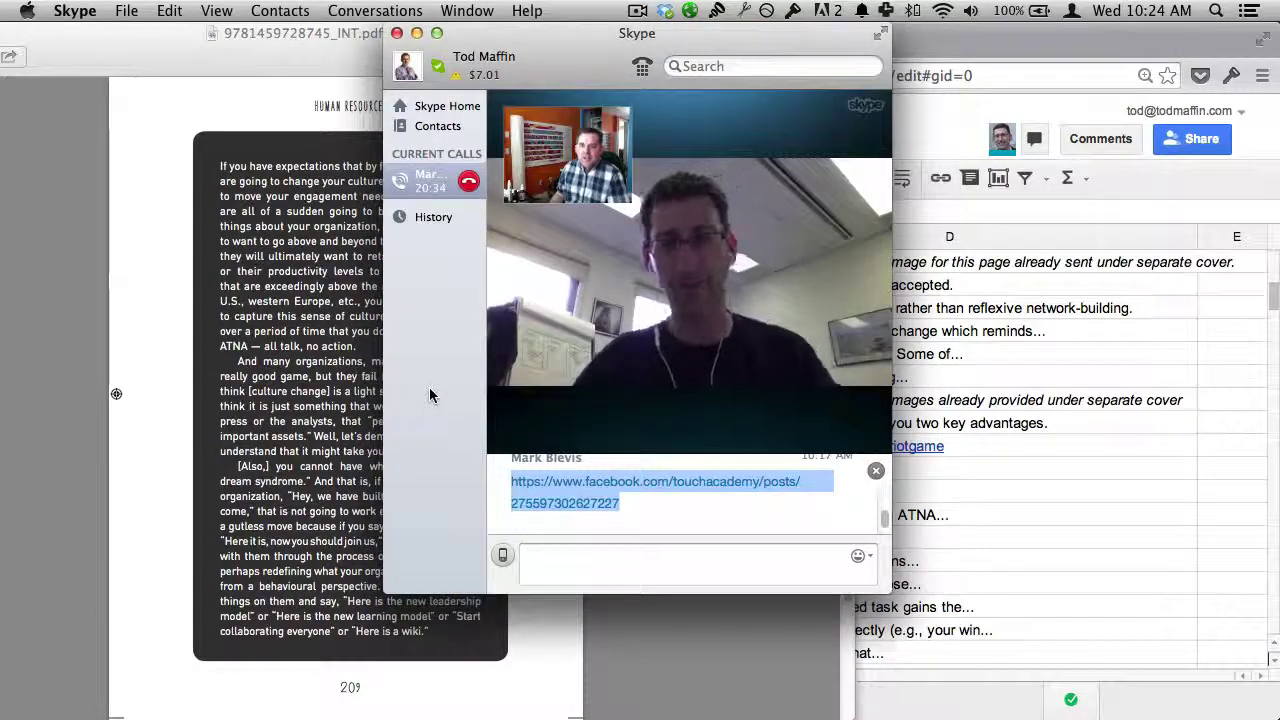
key(super+Tab)
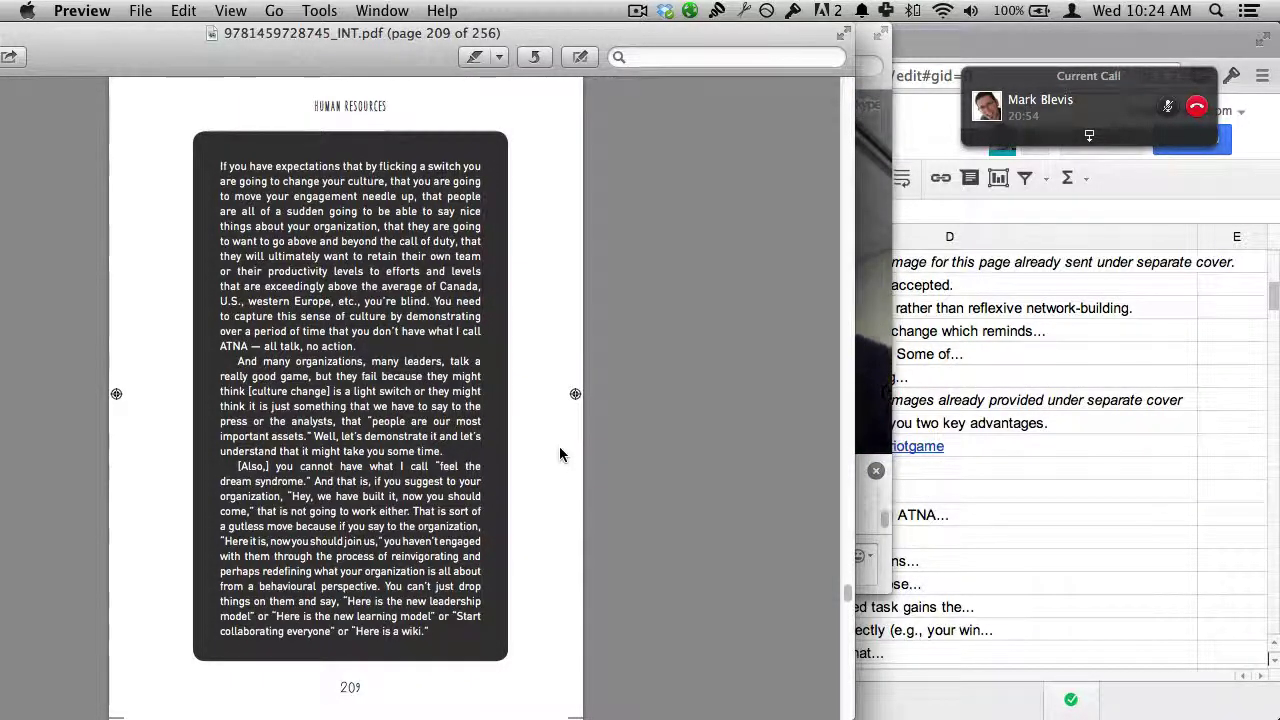
drag(430, 302, 239, 181)
click(433, 301)
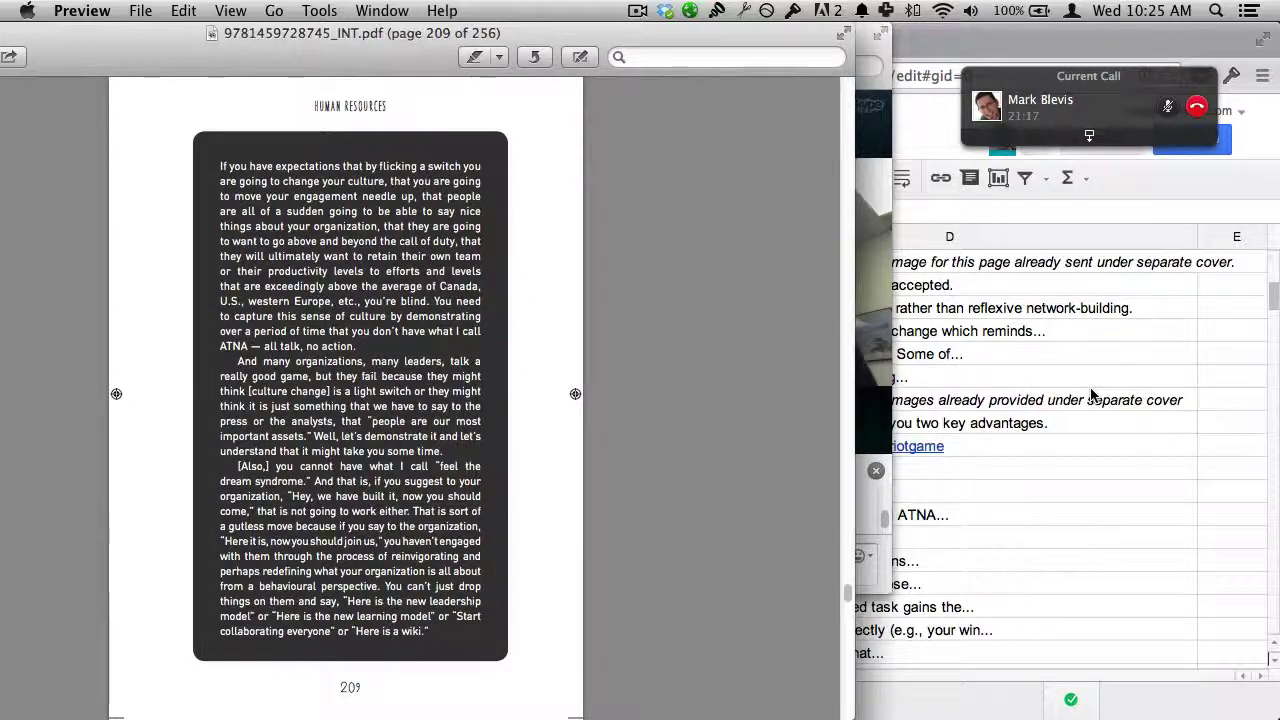
key(super+Tab)
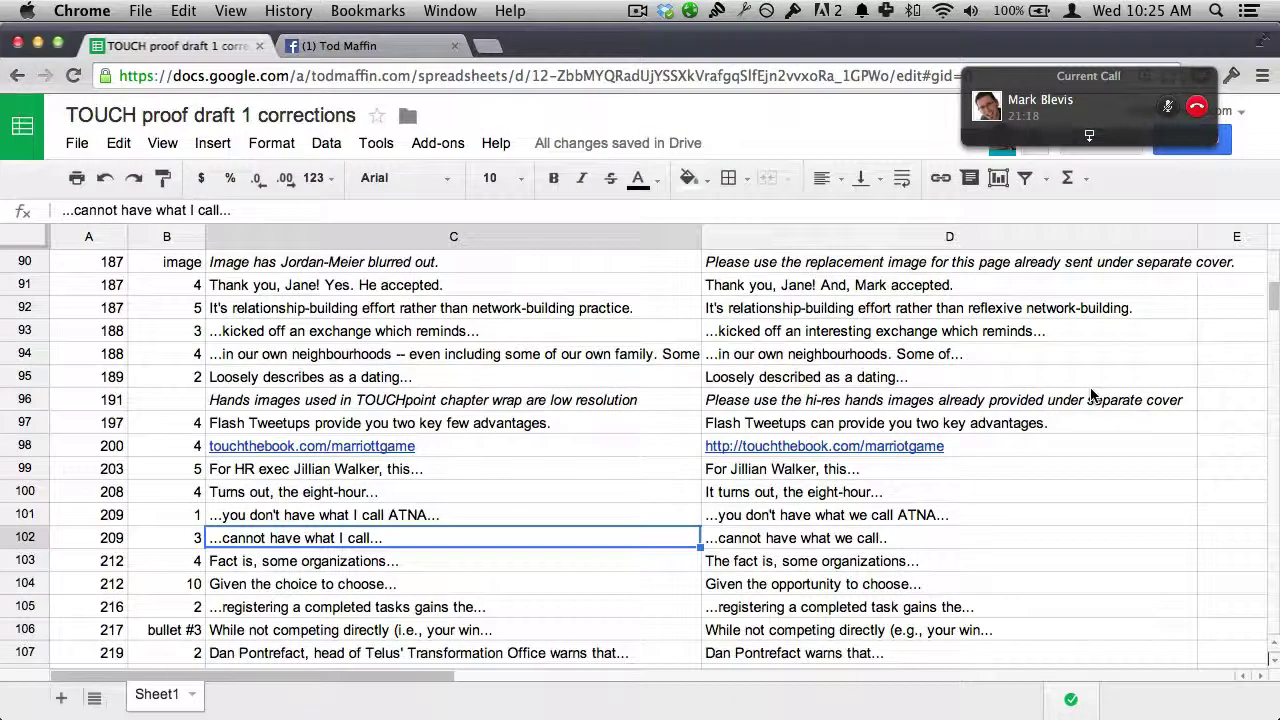
- Insert an empty row above row 101
click(427, 517)
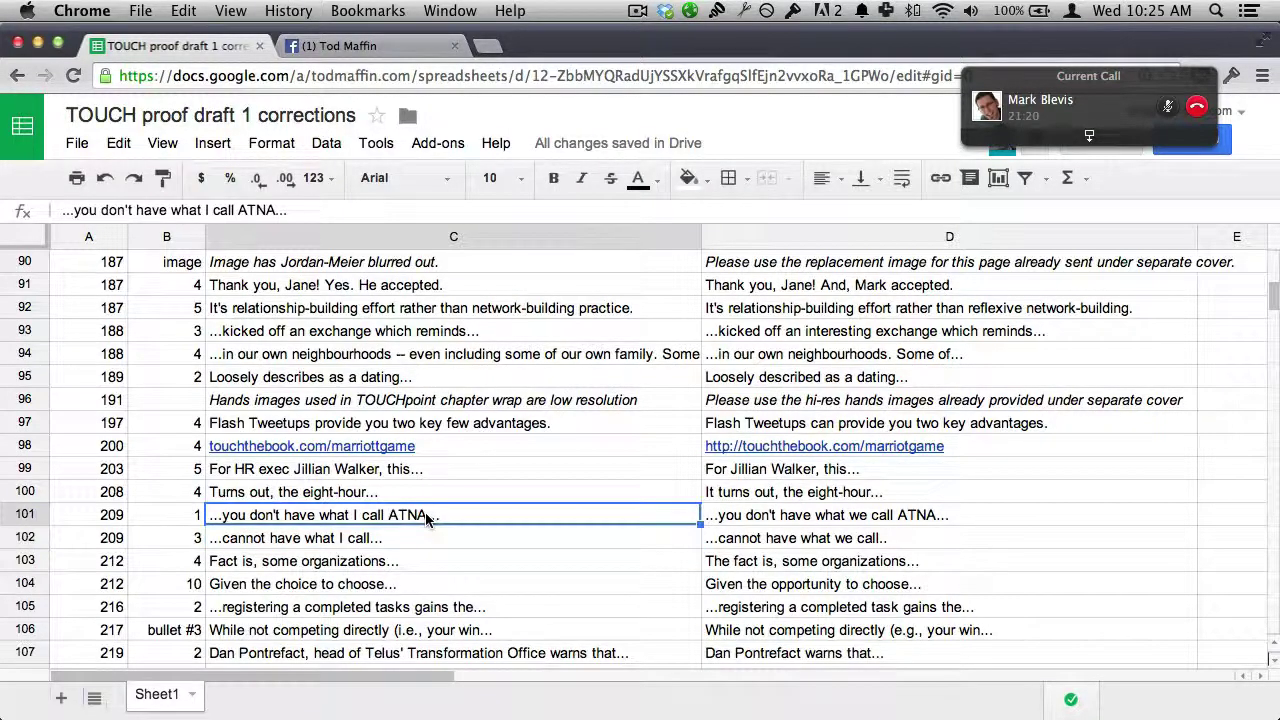
click(26, 514)
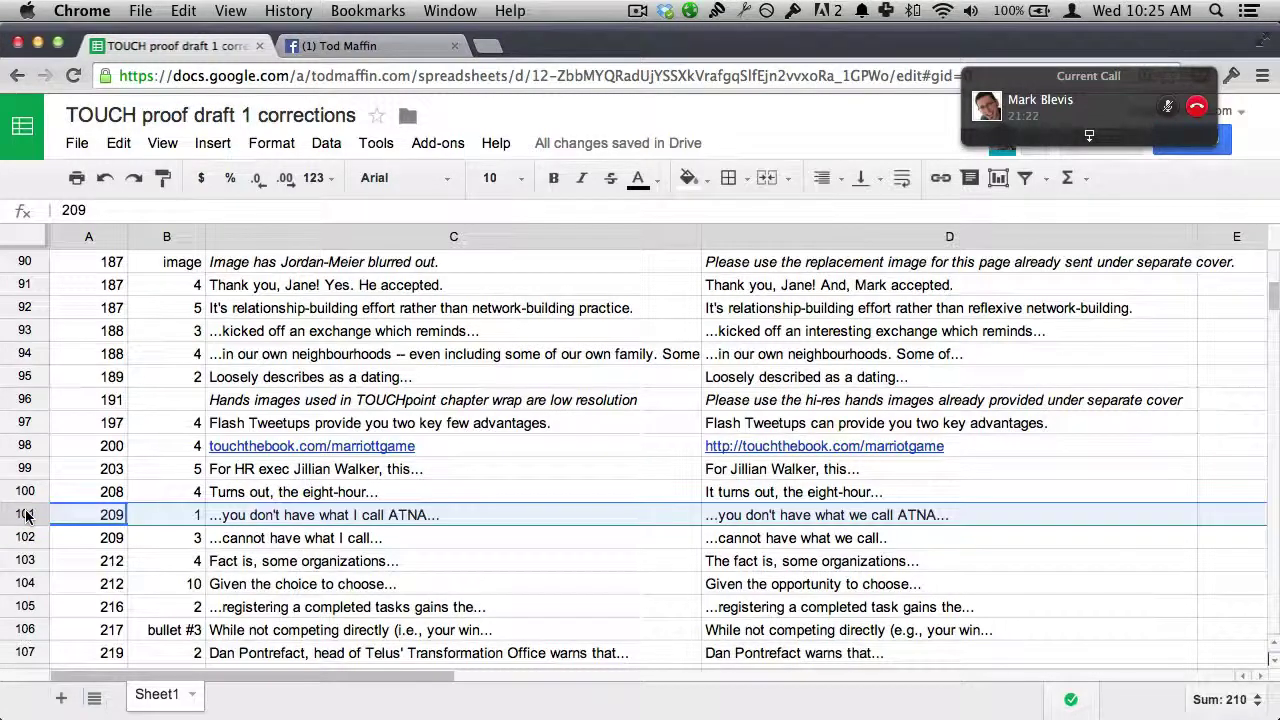
right_click(26, 514)
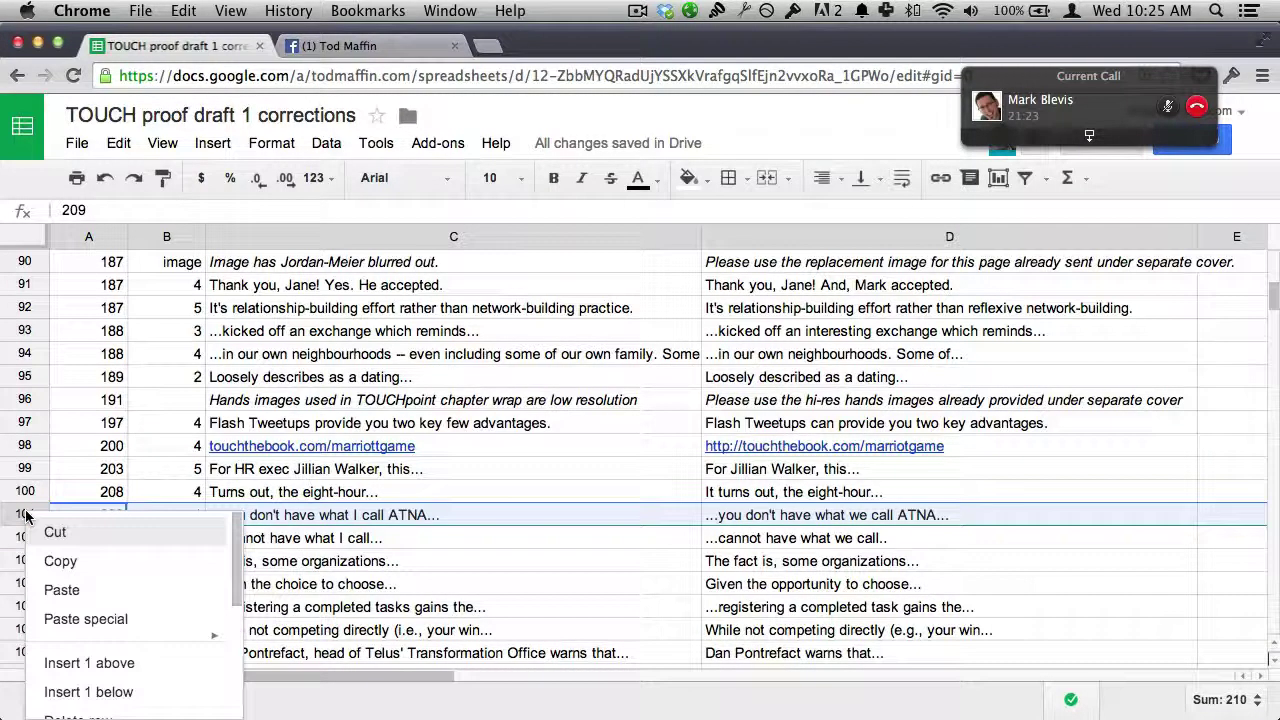
click(130, 669)
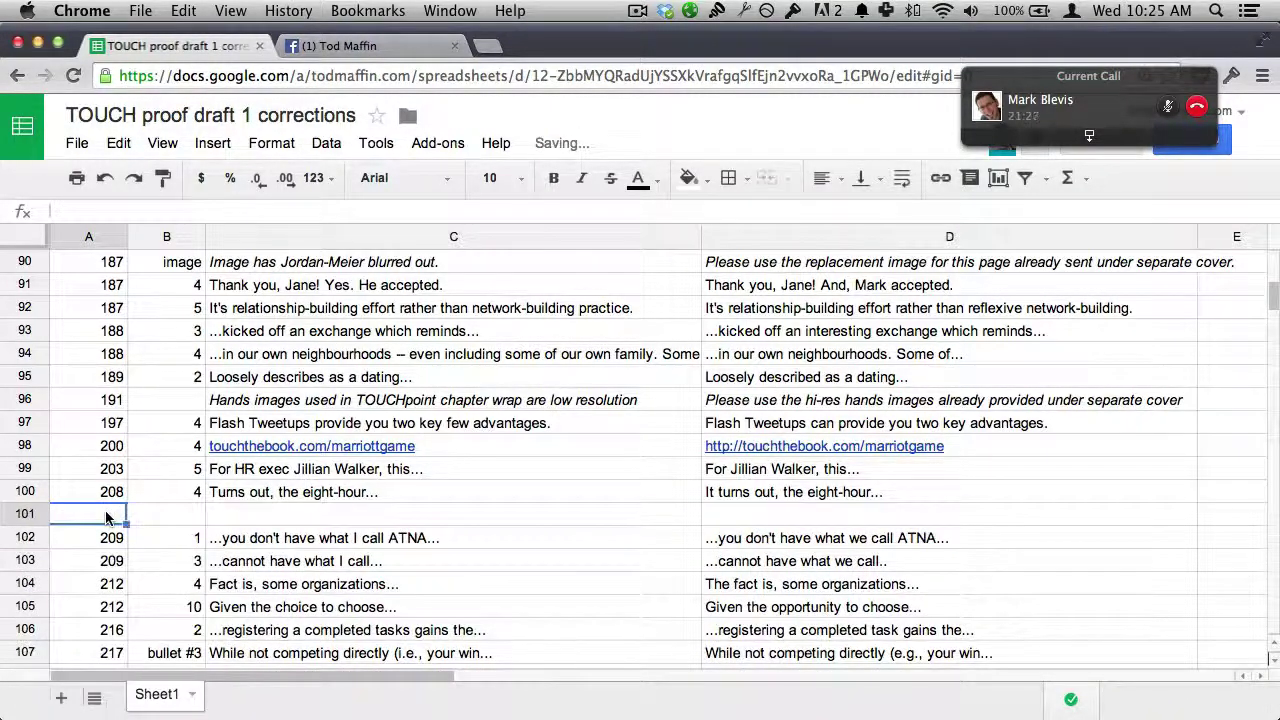
- Fill the new row with page 209, type Header, a missing-header note, and Header: "Avoiding ATNA"
text(209)
key(Tab)
text(Header)
key(Tab)
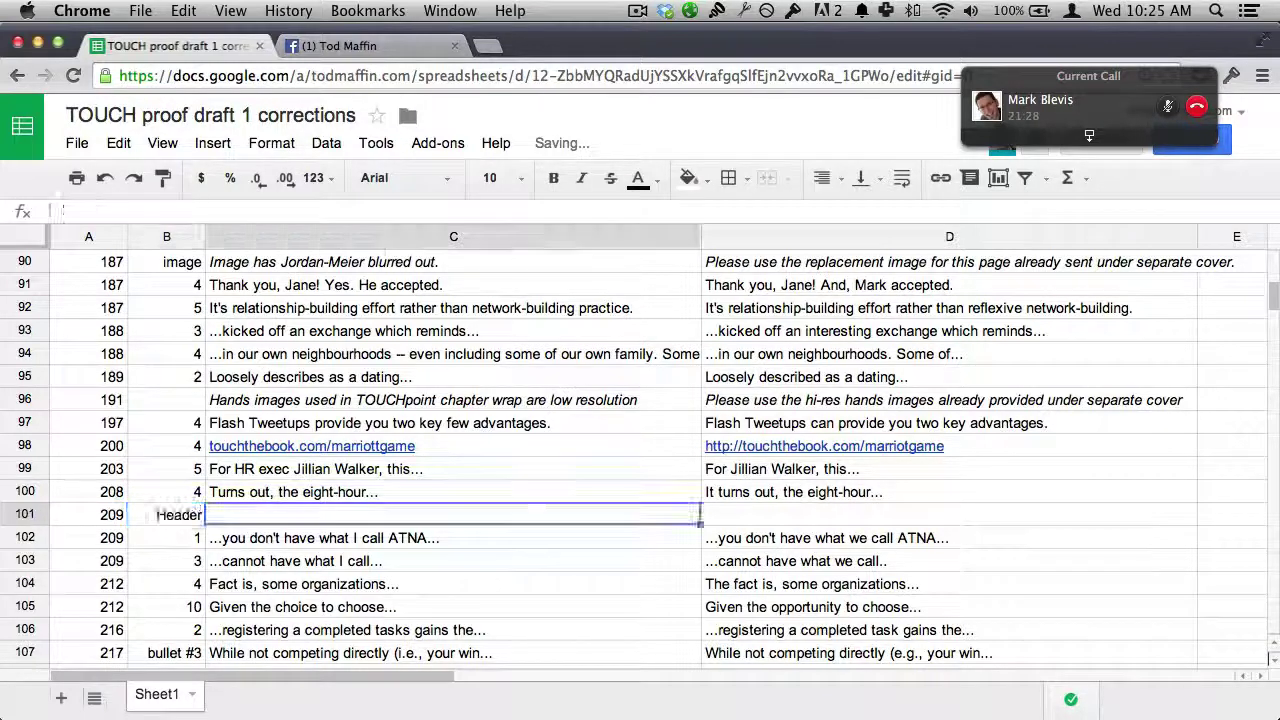
text(Needs a header to)
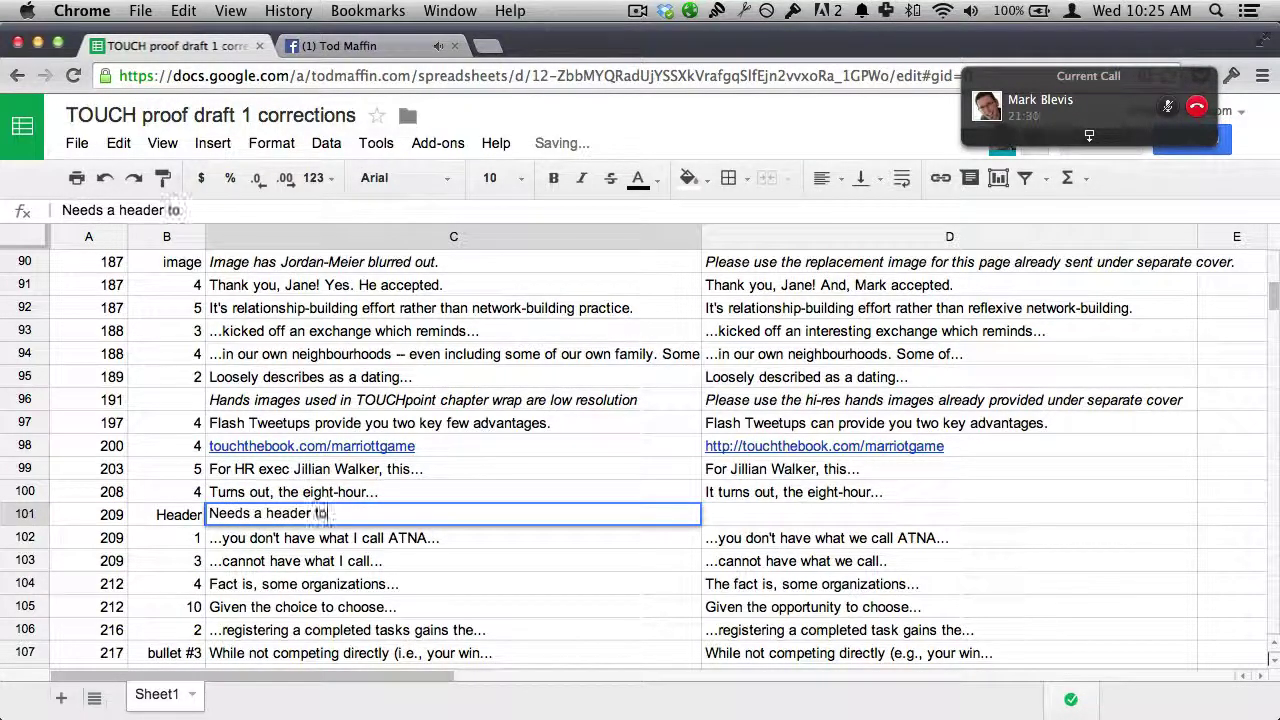
text( desr)
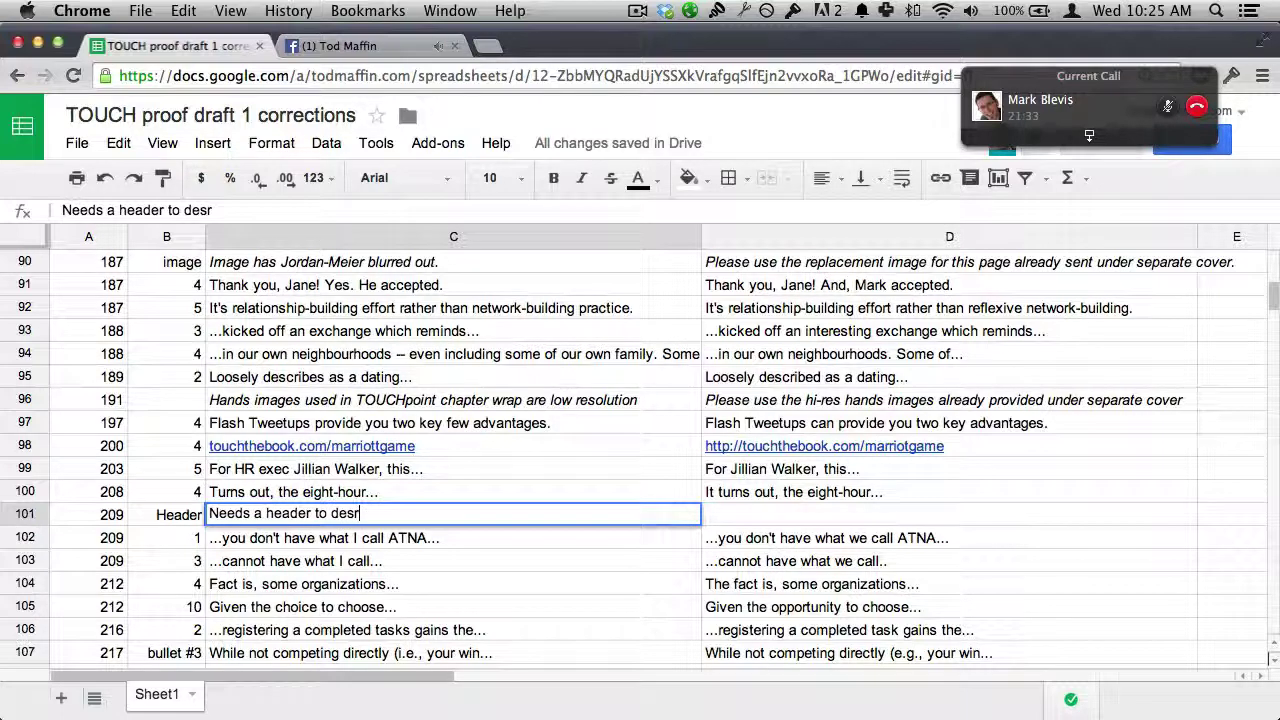
key(BackSpace)
text(cribe tha)
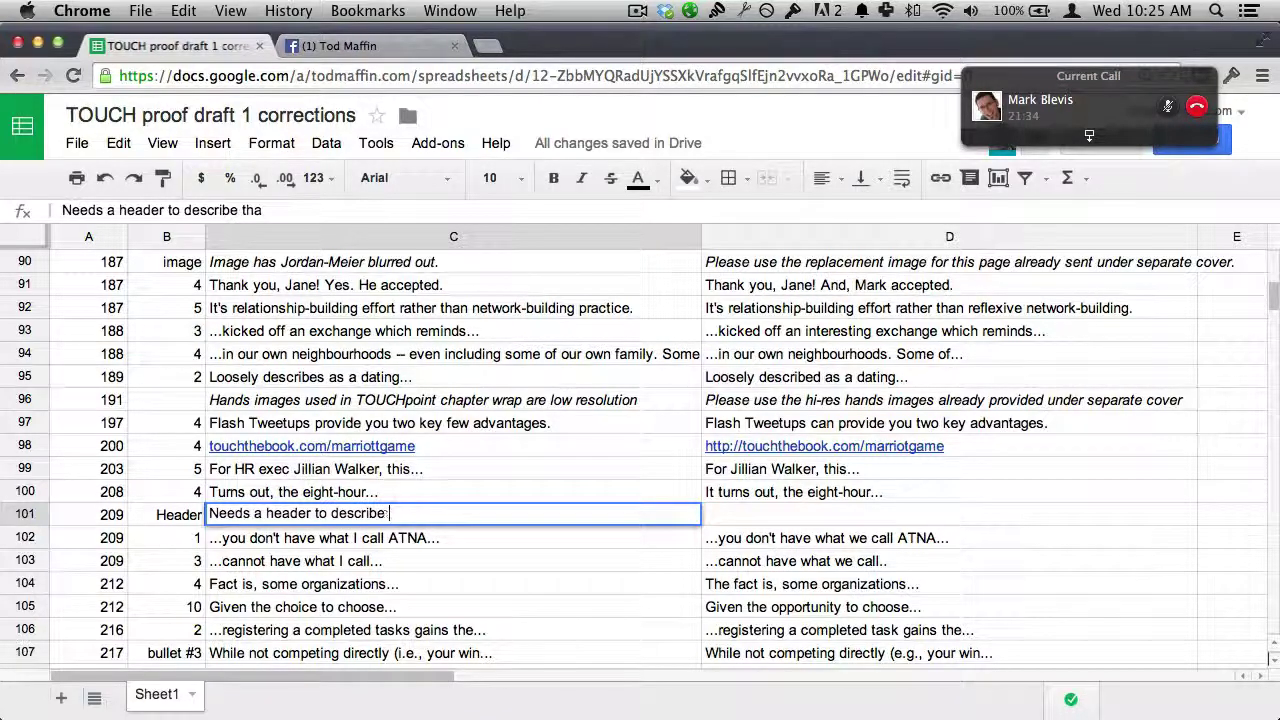
key(BackSpace)
text(is secti)
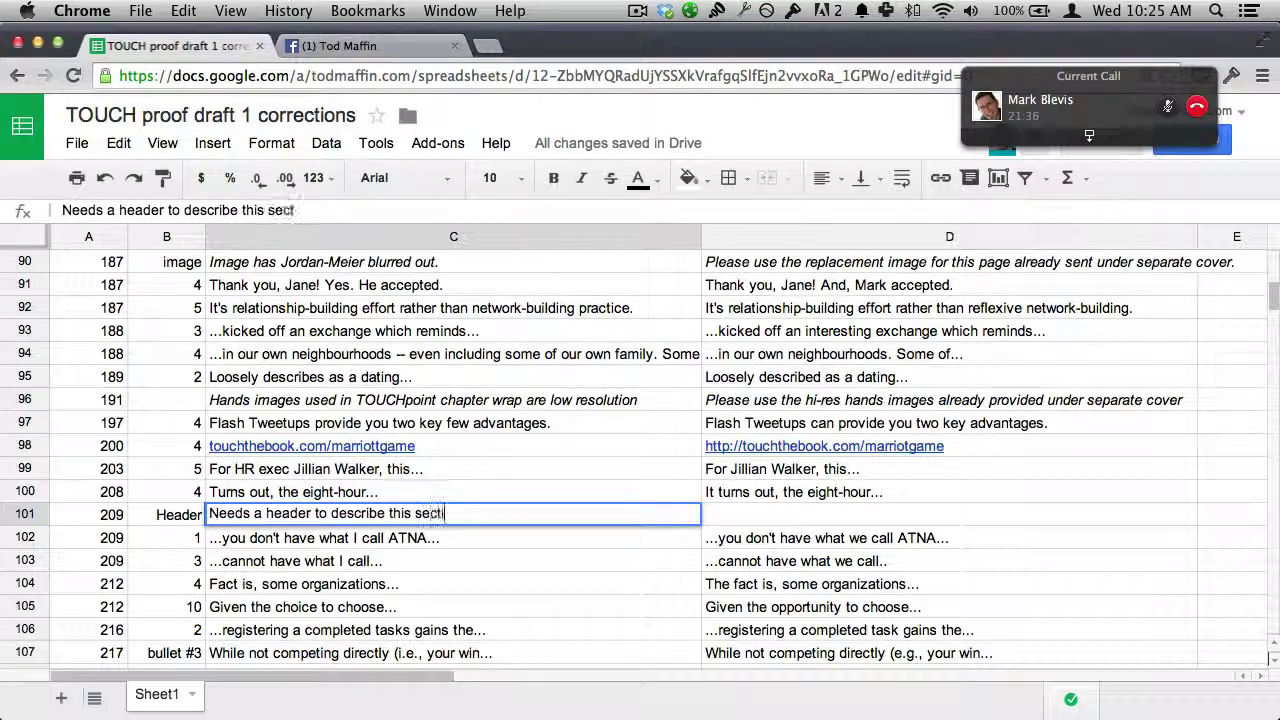
text(on — seems out of )
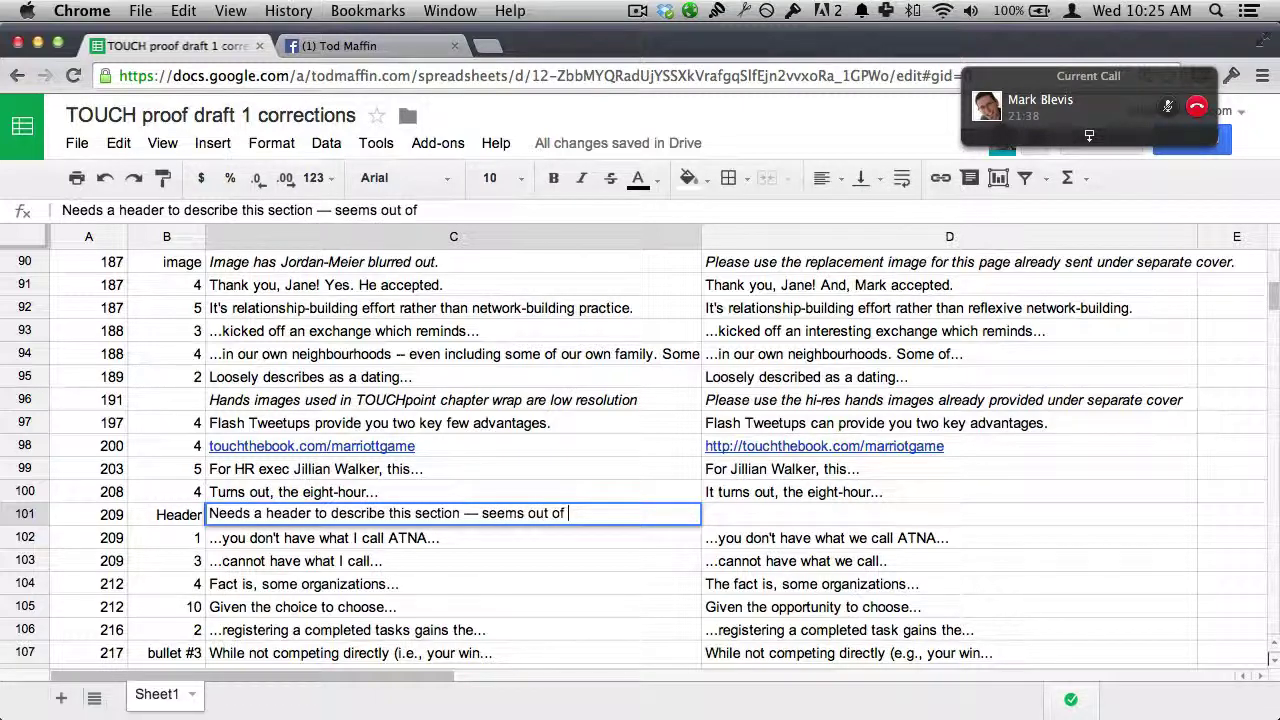
text(place without it.)
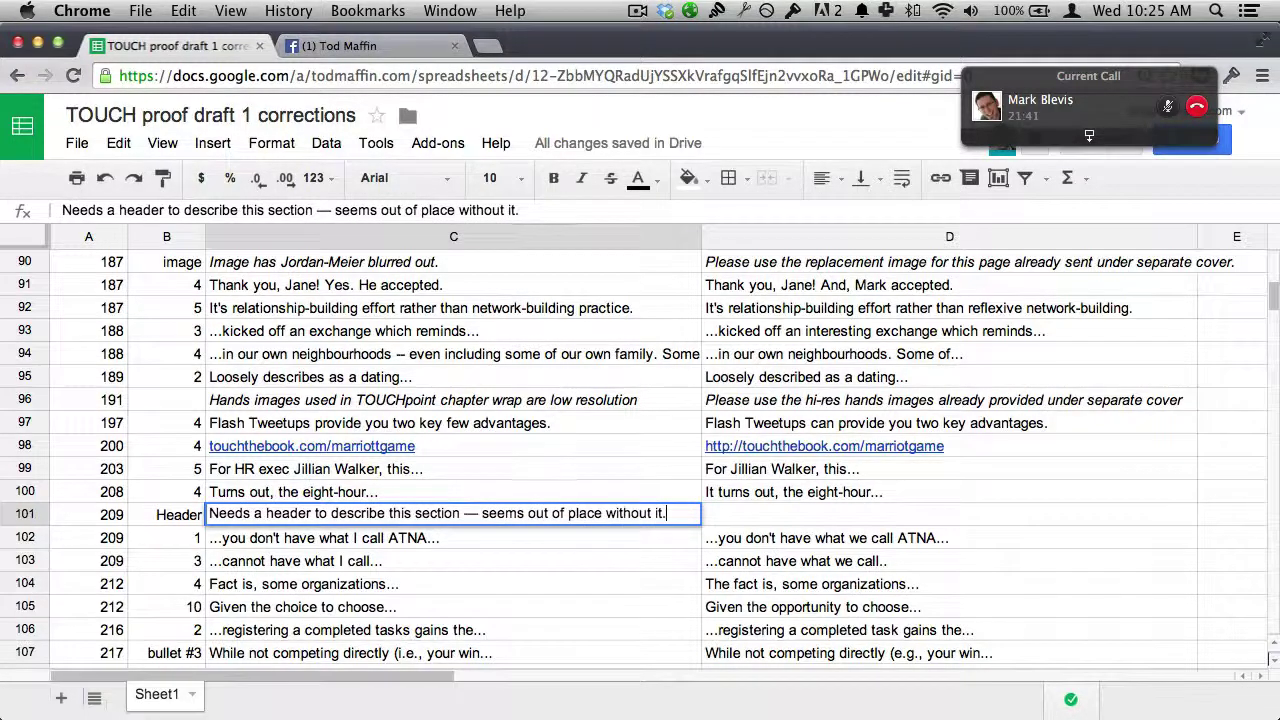
key(Tab)
text(Header)
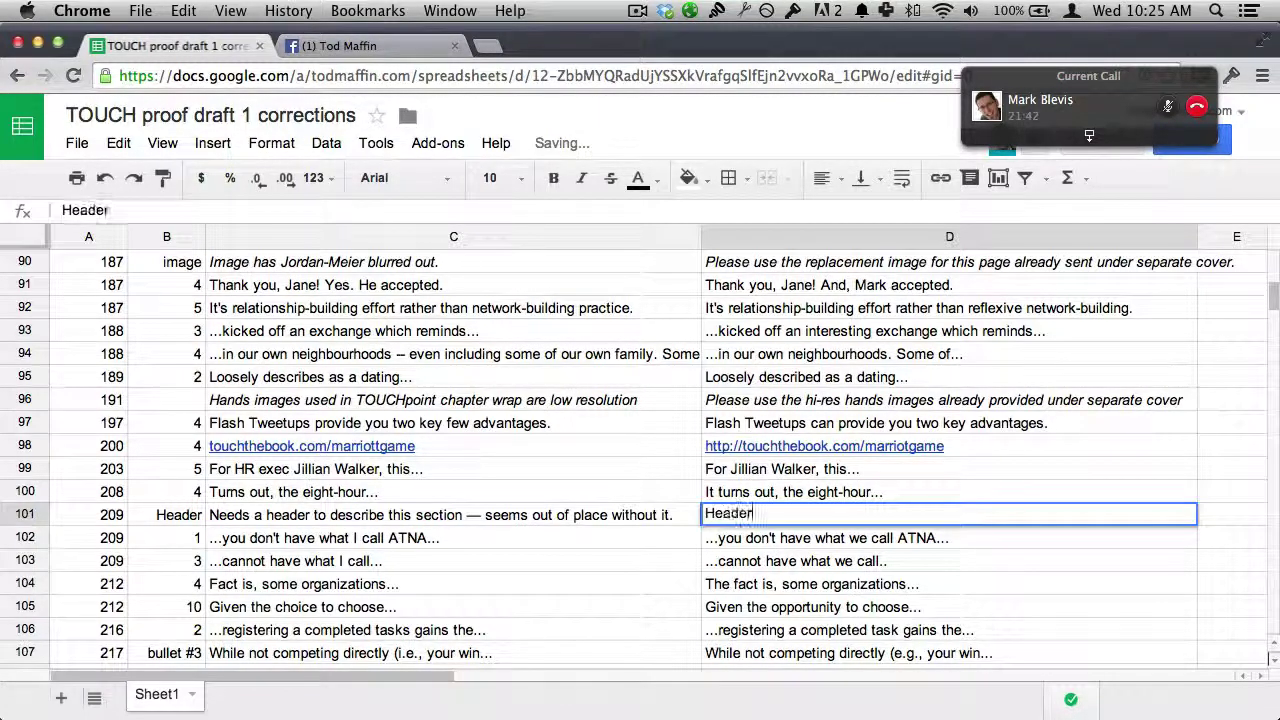
text(: "Avoi)
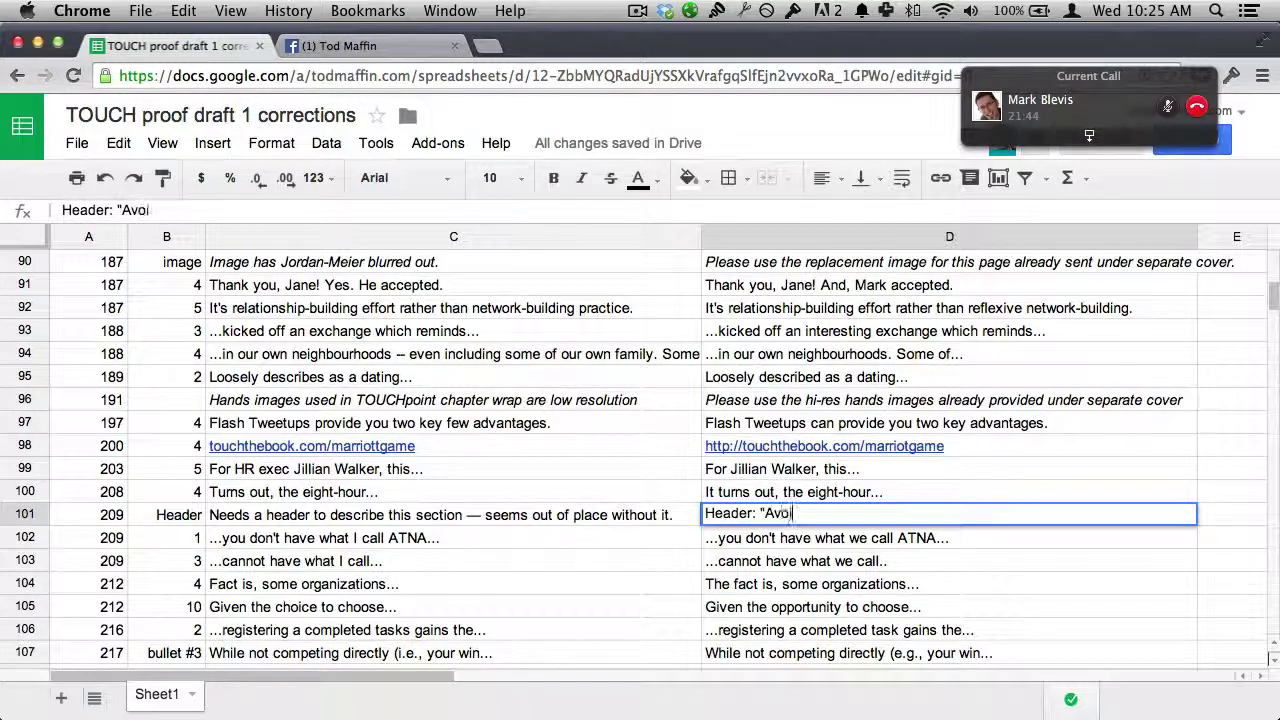
text(ding ATNA")
key(super+Tab)
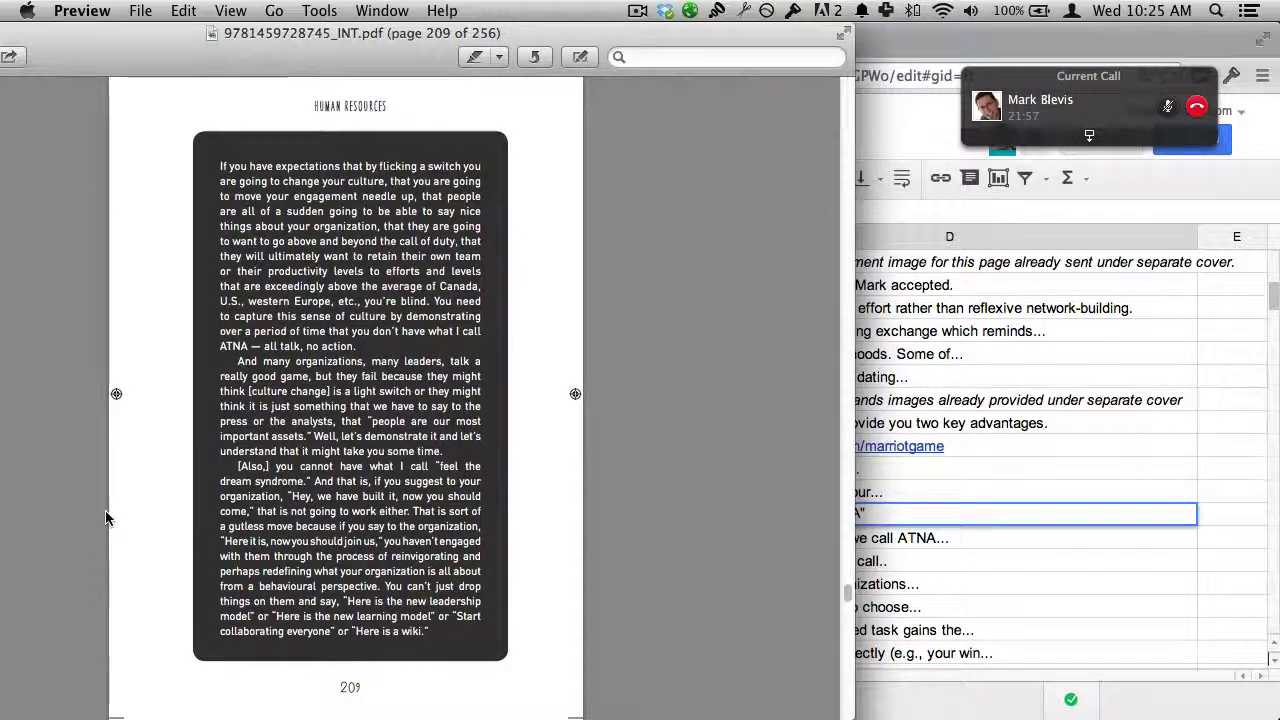
- Flip between the call and proof, then commit the "Avoiding ATNA" header correction in D101
key(super+Tab)
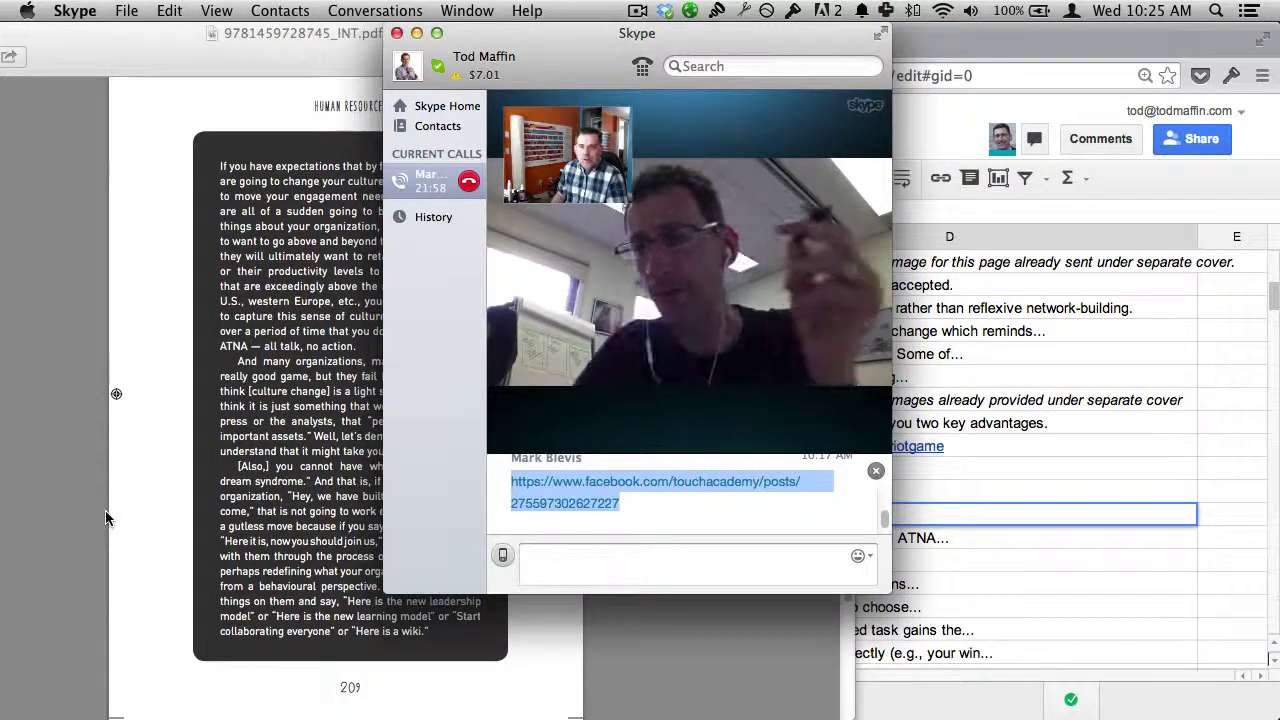
key(super+Tab)
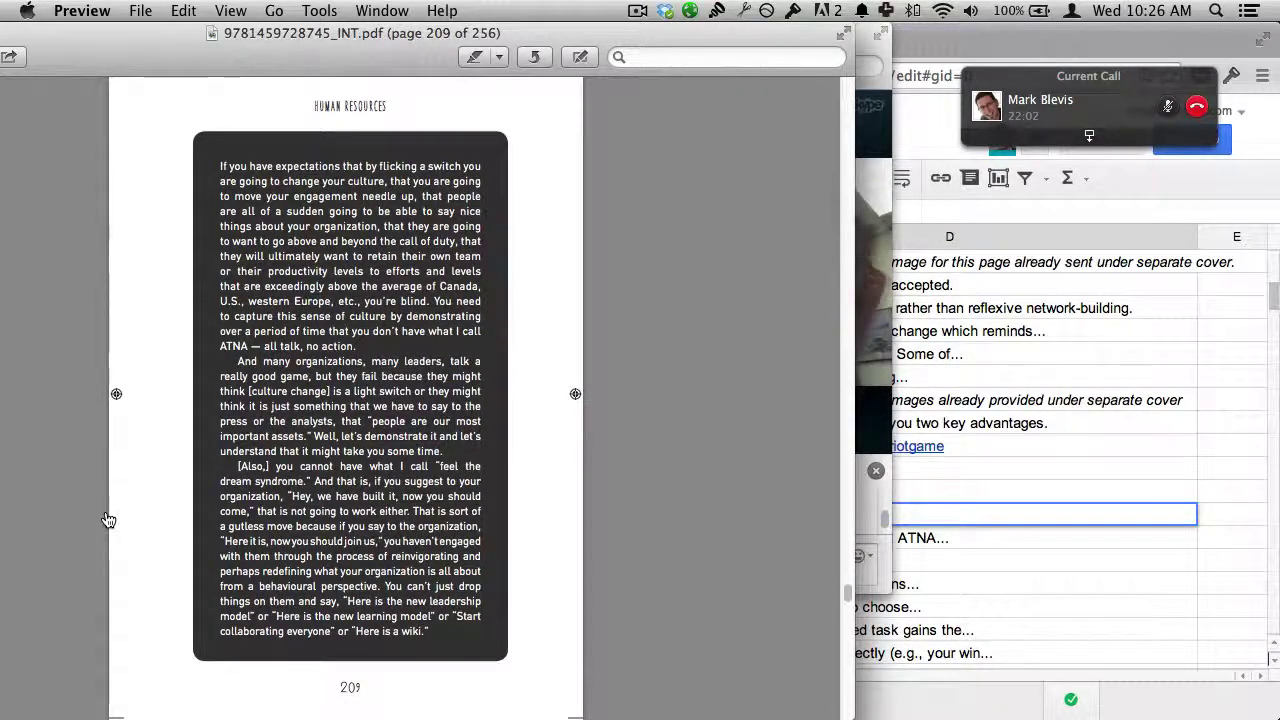
key(super+Tab)
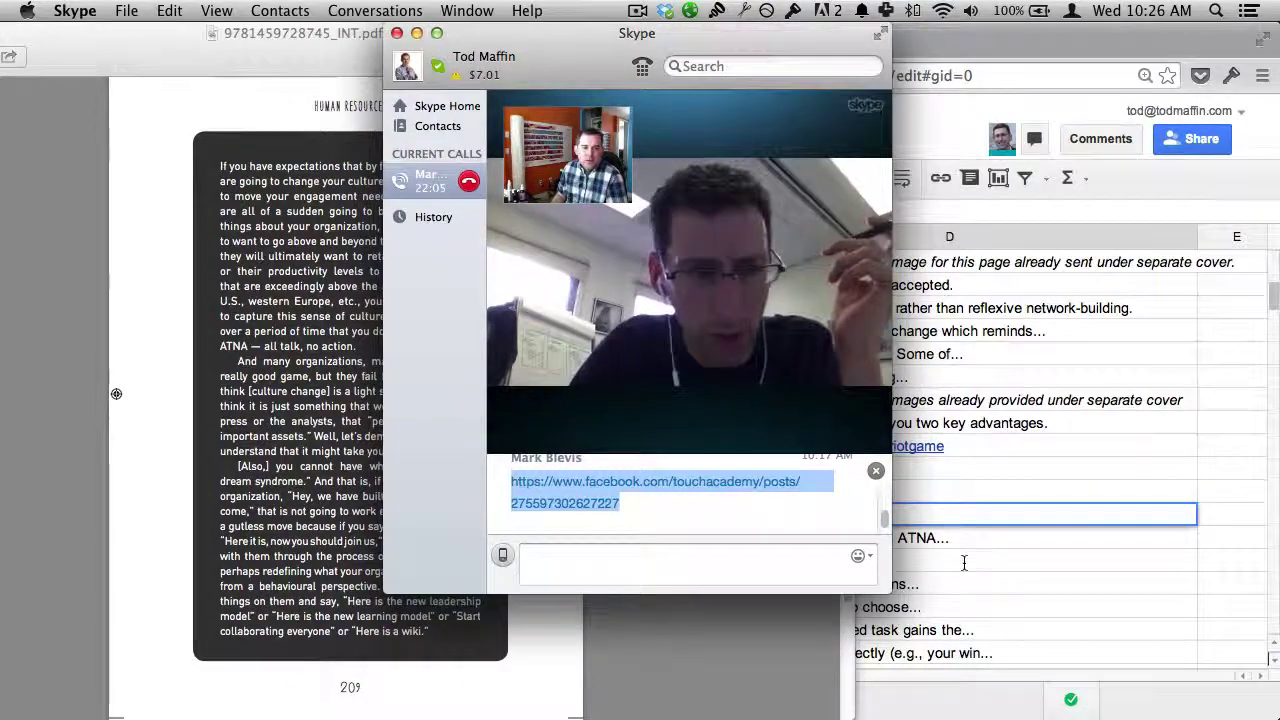
key(super+Tab)
key(Return)
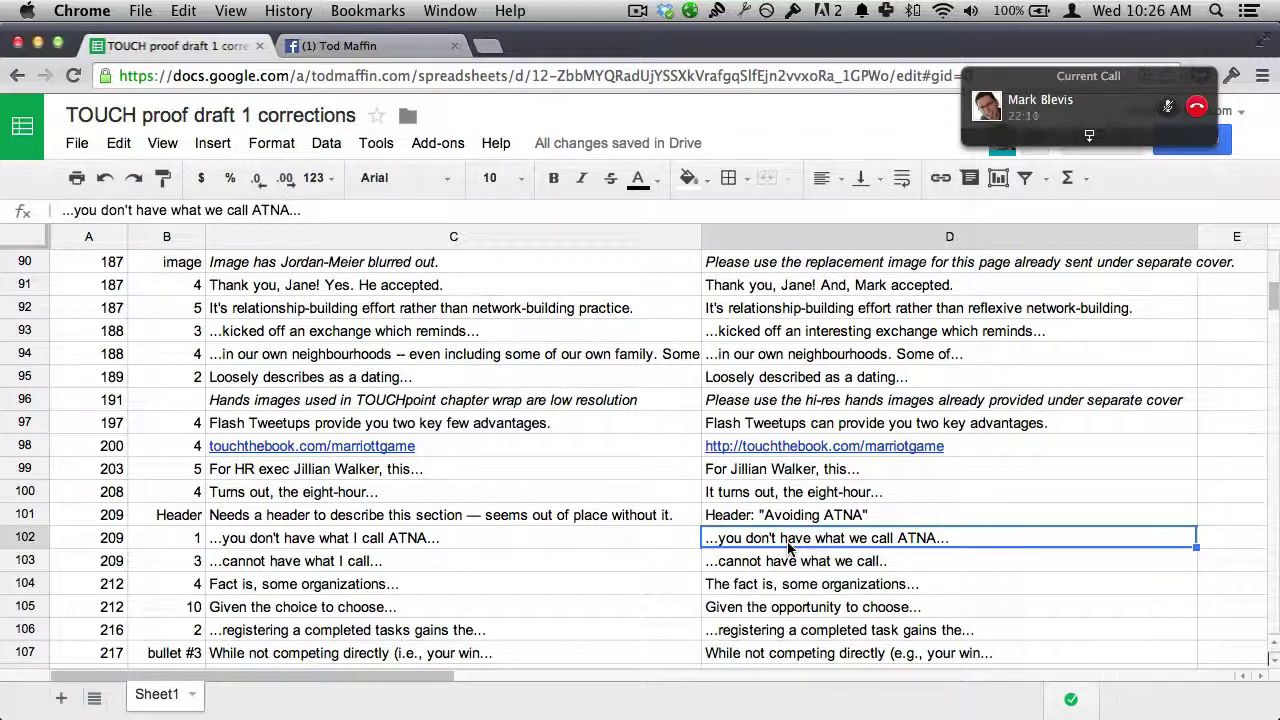
- Review the corrections in rows 104–107, covering the page 212 to 217 entries
click(443, 590)
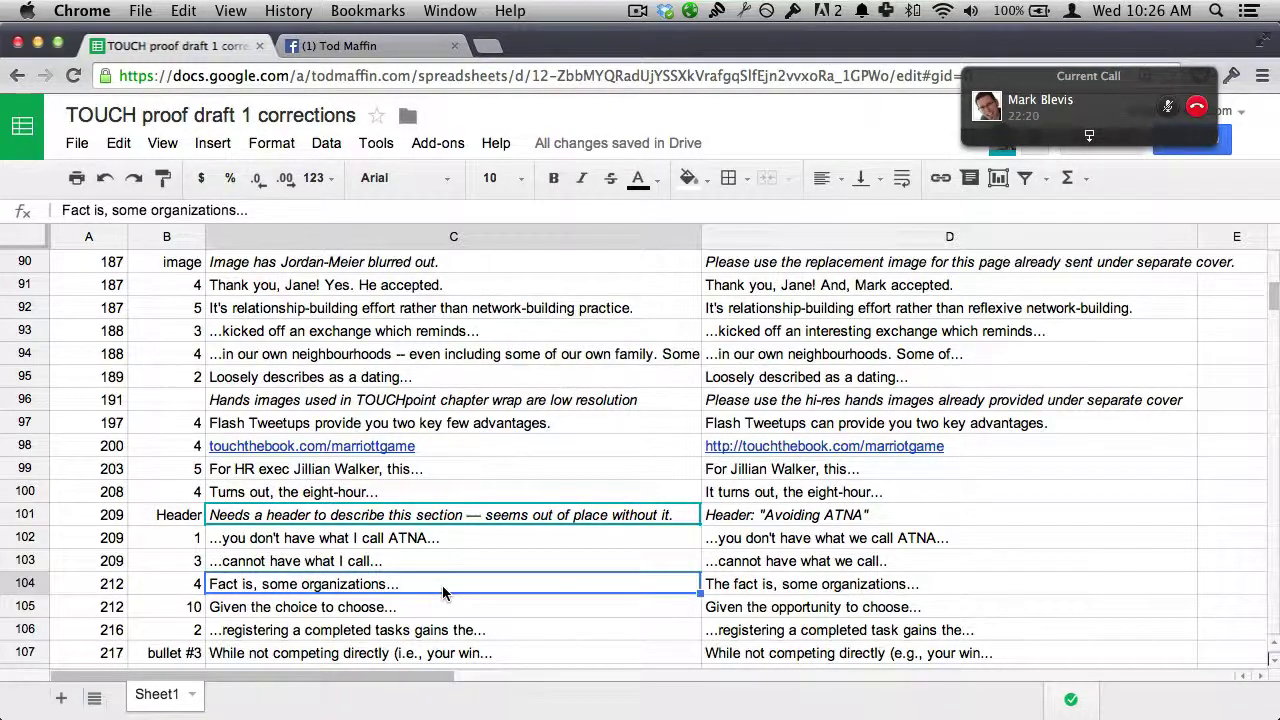
scroll(443, 592, down, 5)
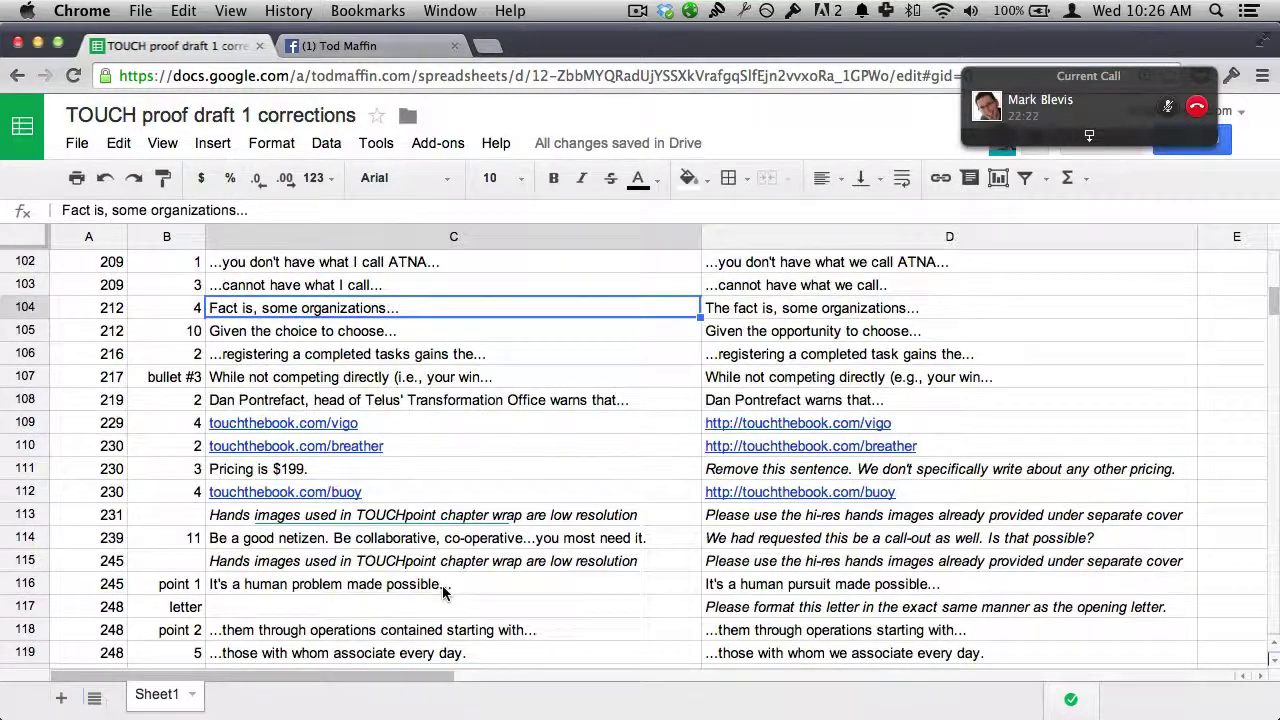
key(Down)
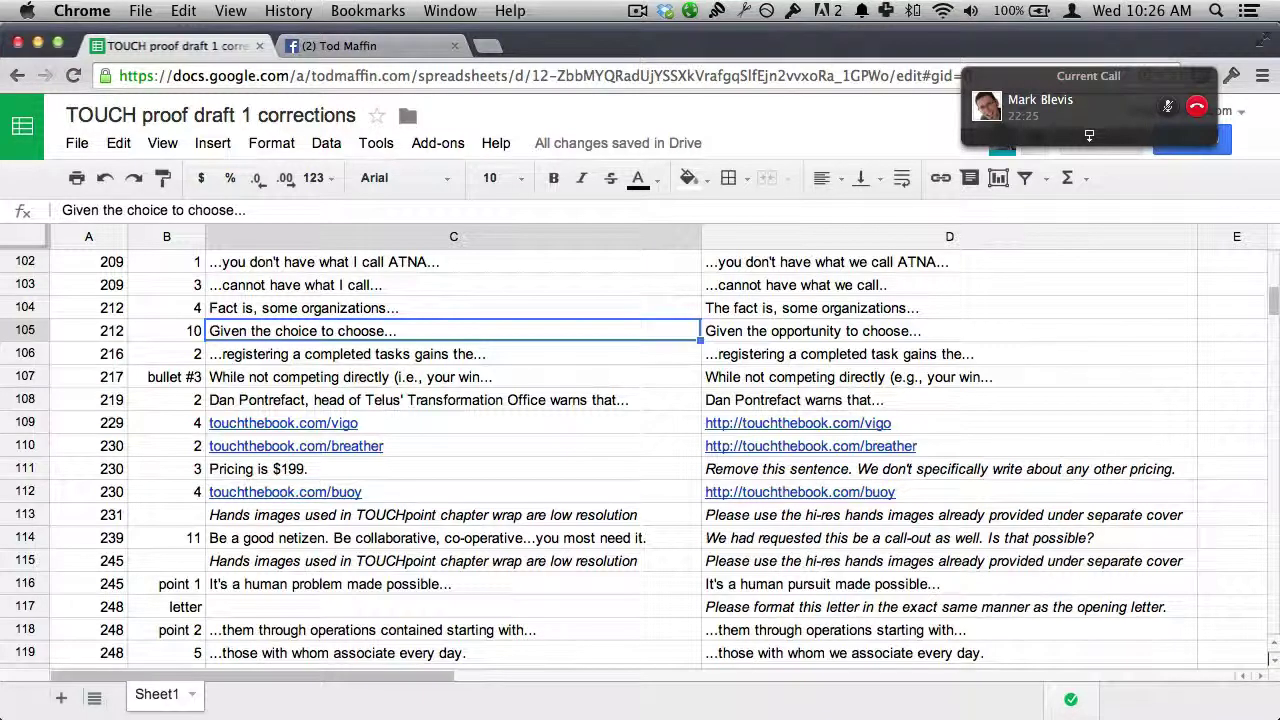
click(453, 353)
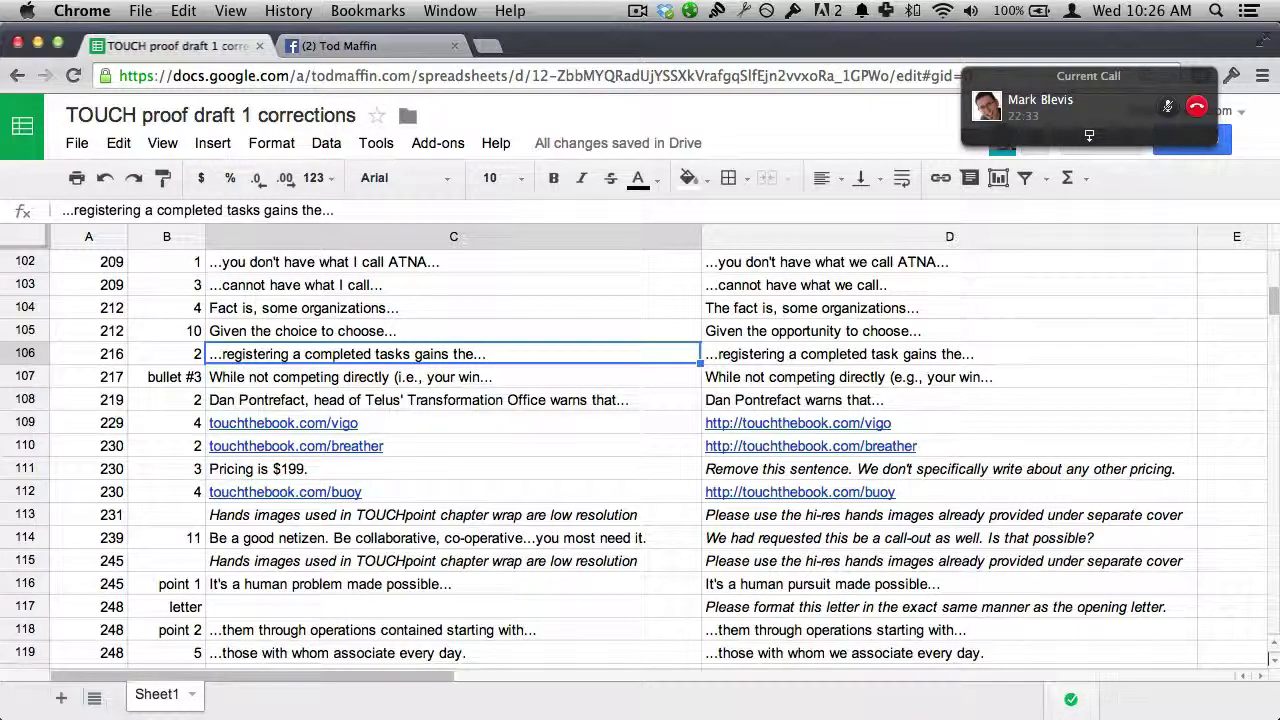
key(Down)
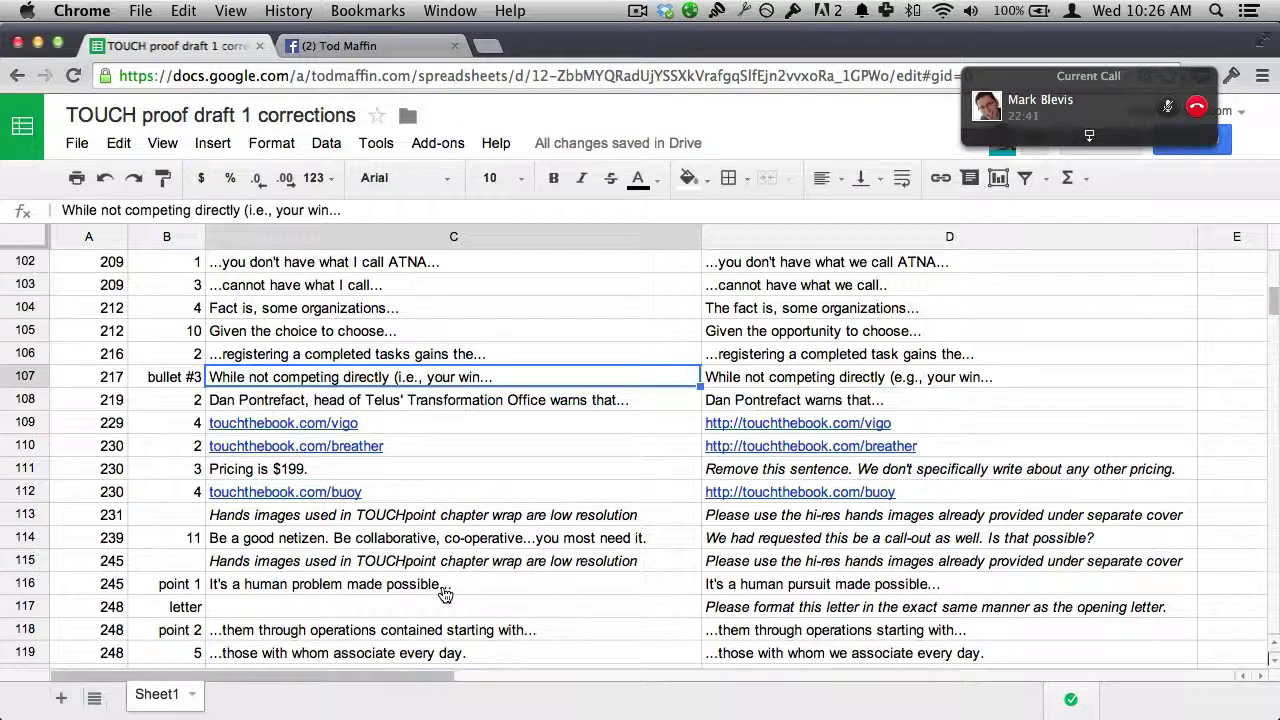
- Flip between the video call and sheet, then select row 108's page 219 Pontefract entry and switch to the proof
key(super+Tab)
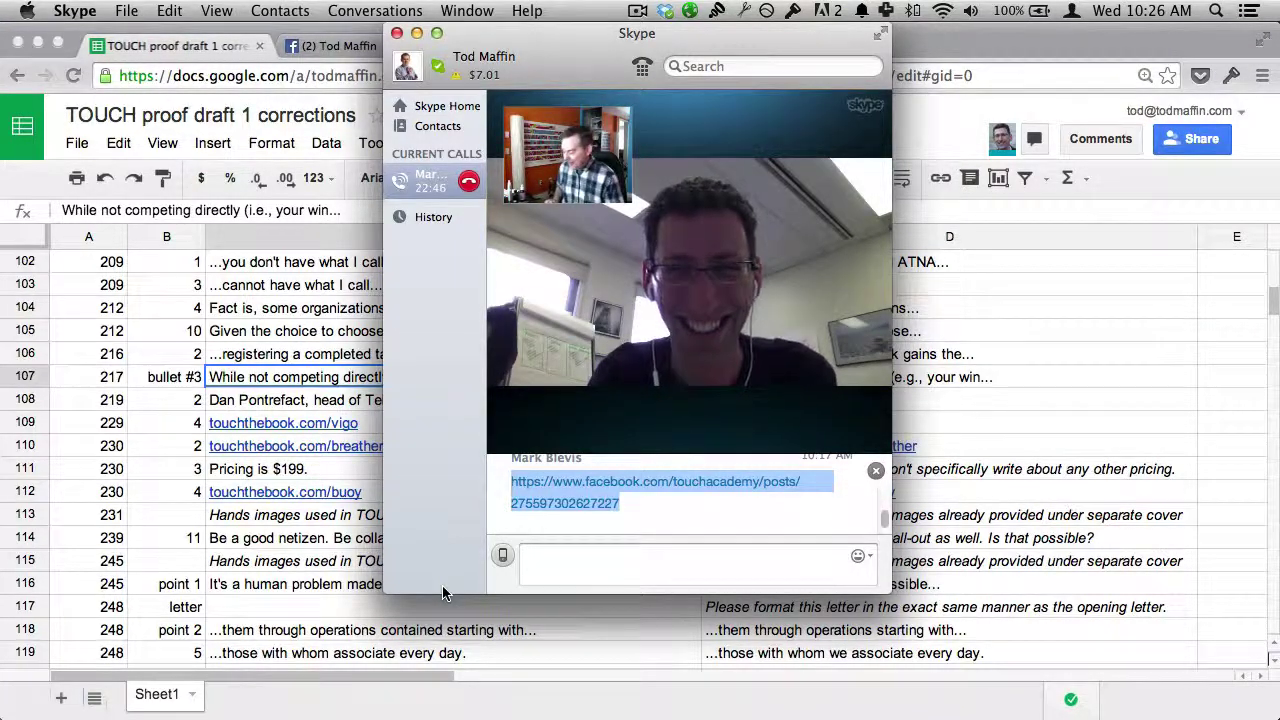
key(super+Tab)
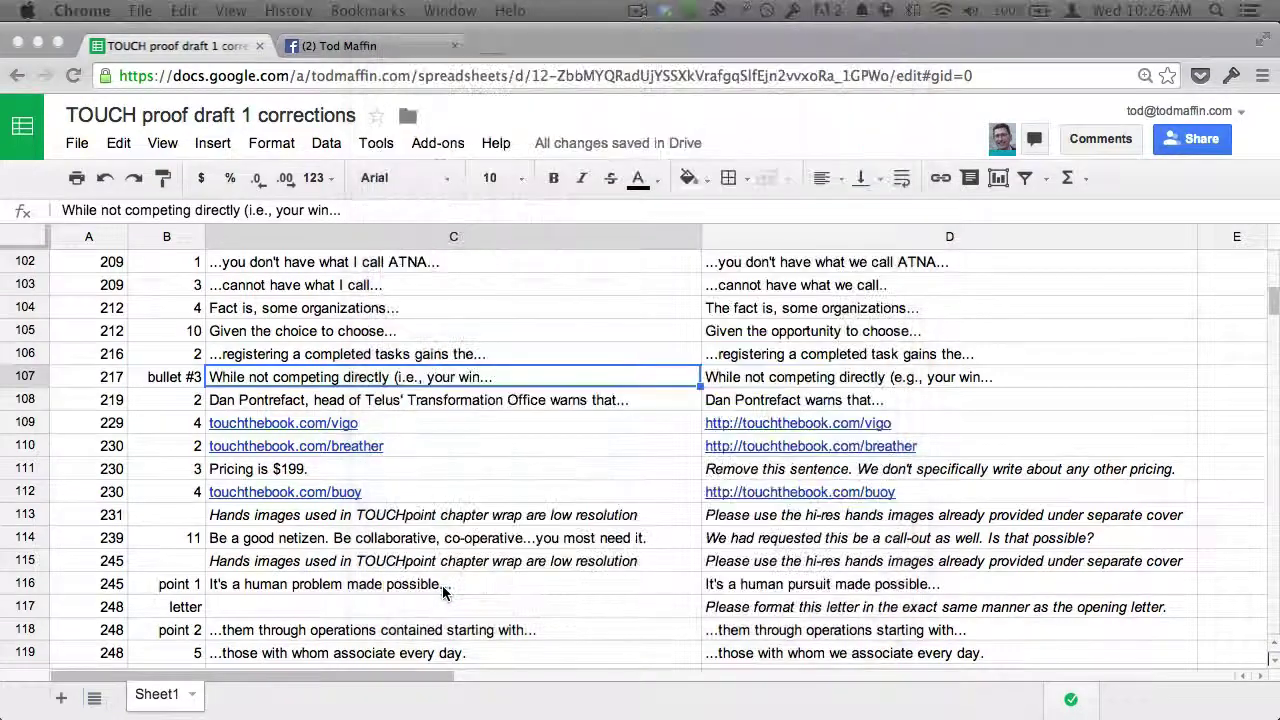
key(super+Tab)
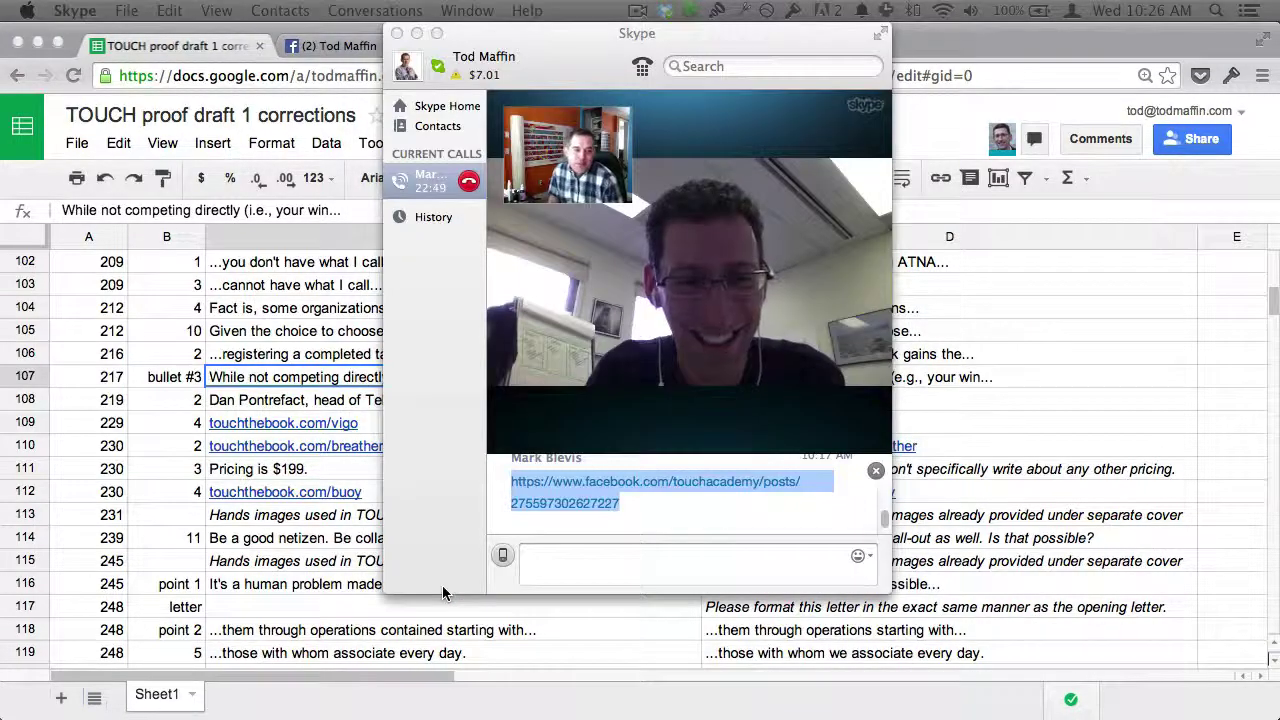
key(super+Tab)
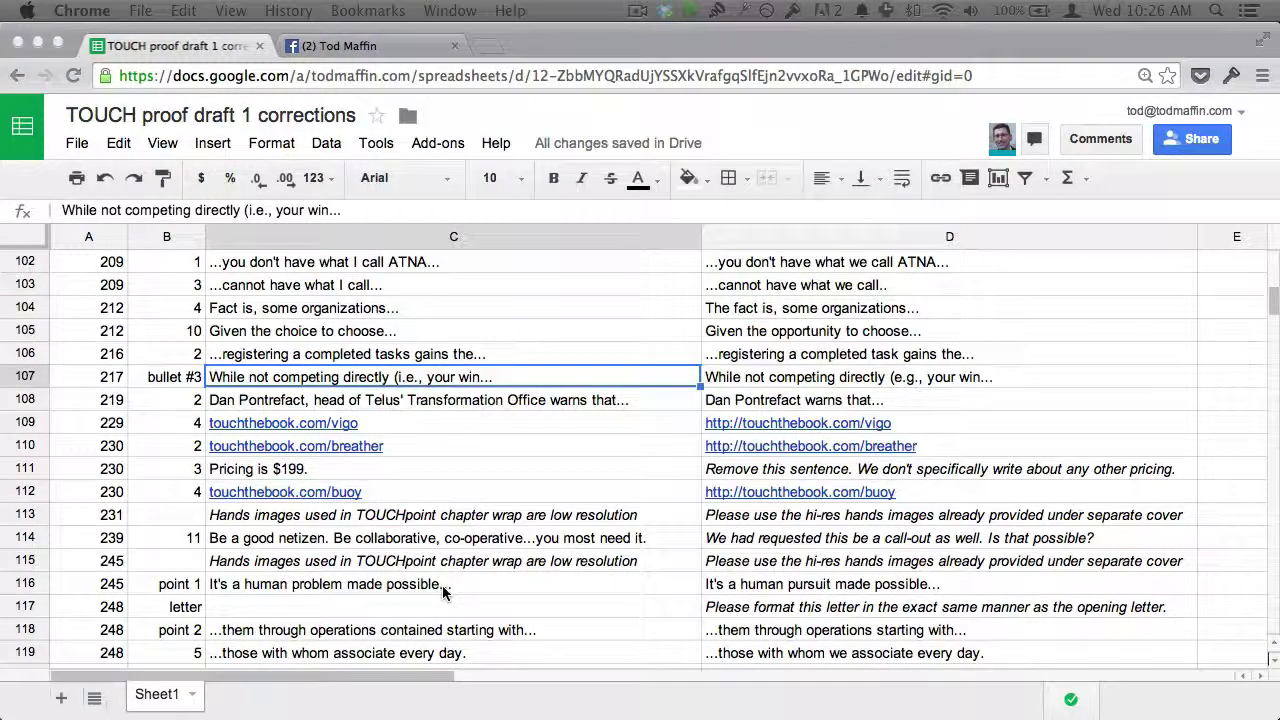
key(super+Tab)
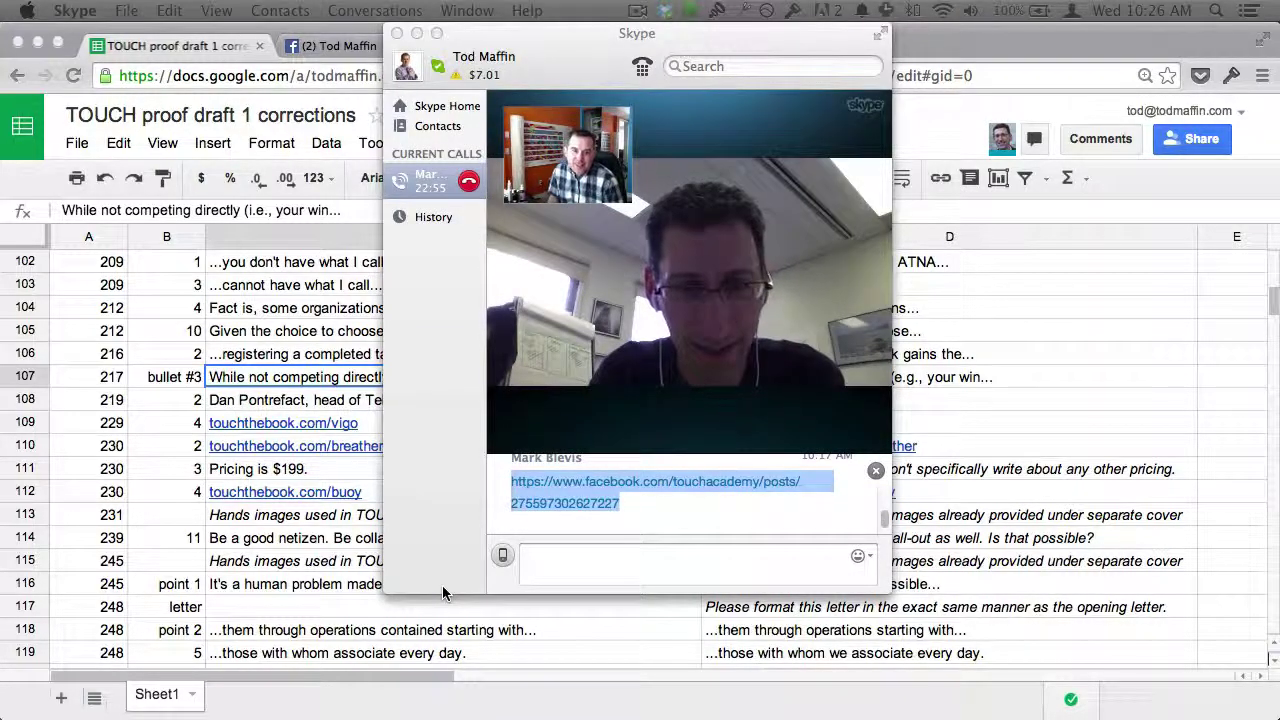
key(super+Tab)
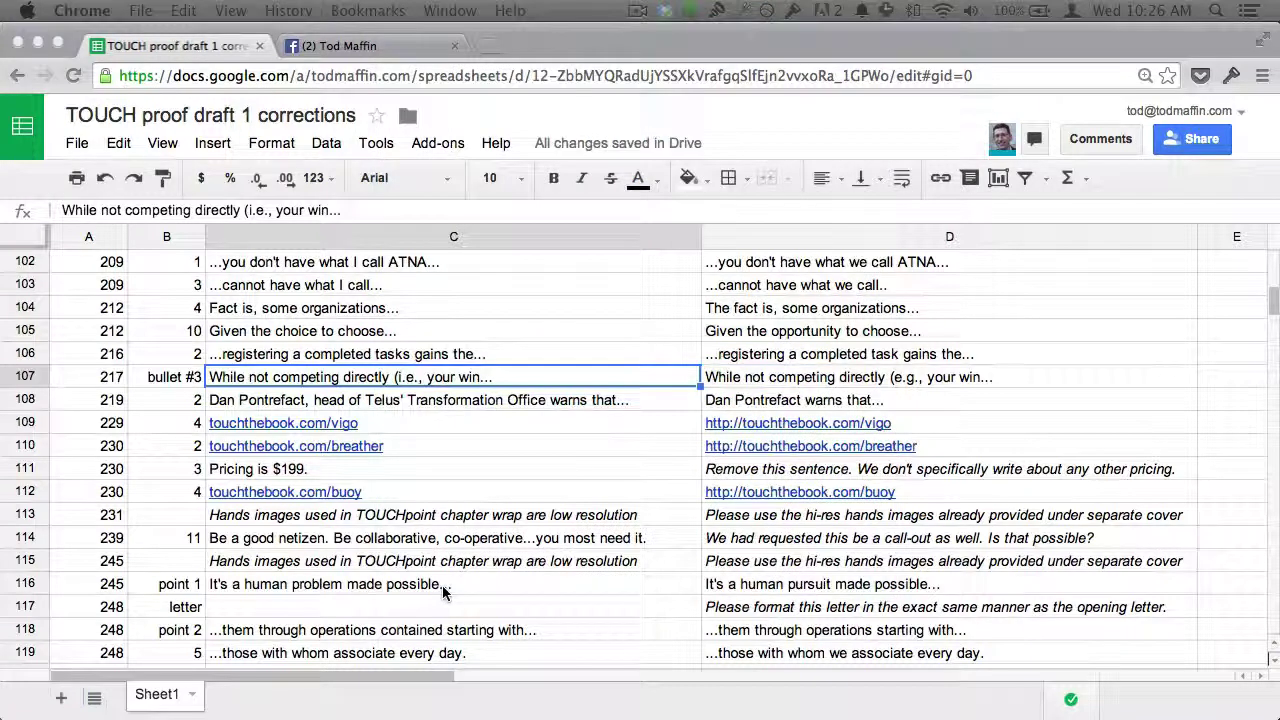
click(400, 413)
click(392, 404)
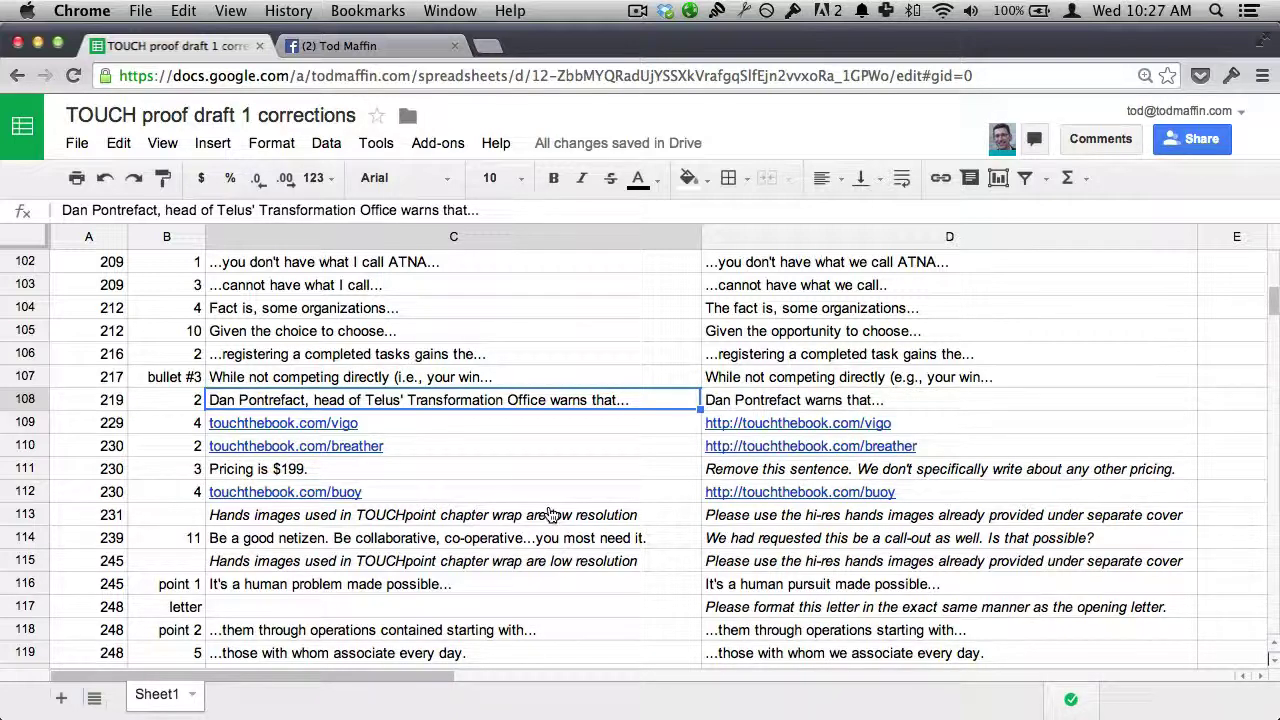
key(super+Tab)
- Search the proof for 'pontefr' and check its matches on pages 21, 206, 207, 208 and 219
key(Down)
key(super+f)
text(ponte)
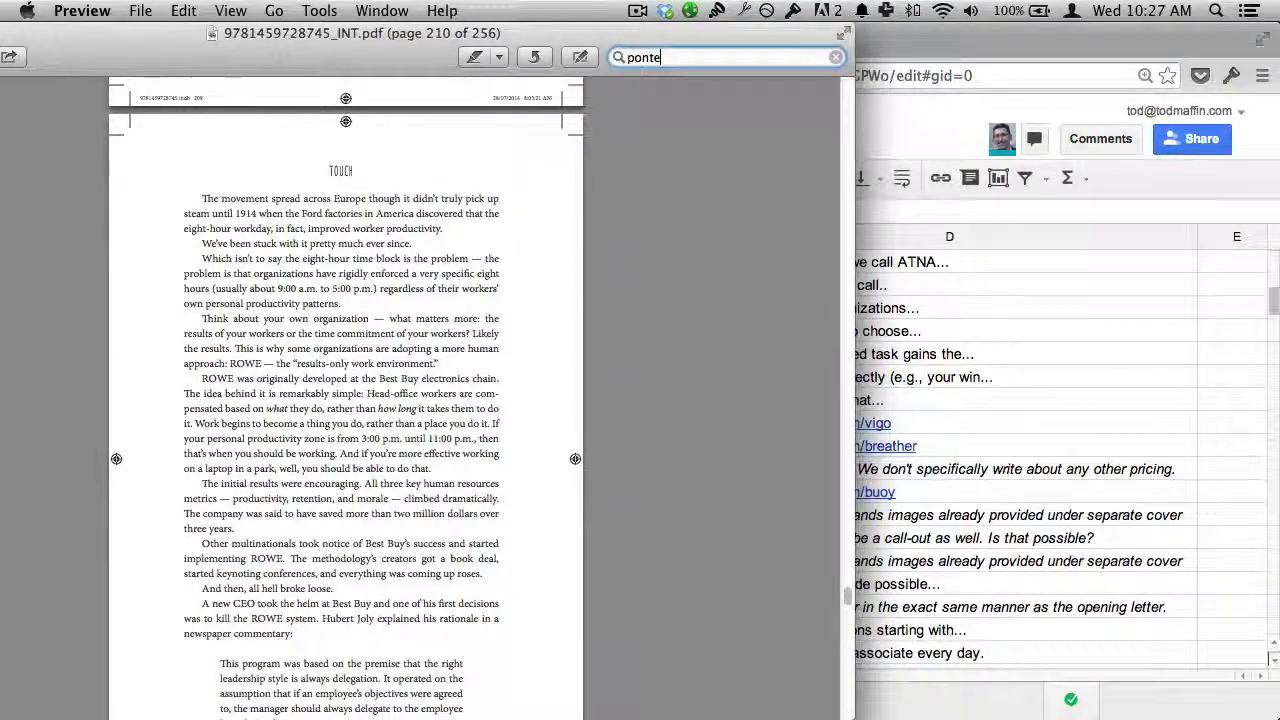
text(fr)
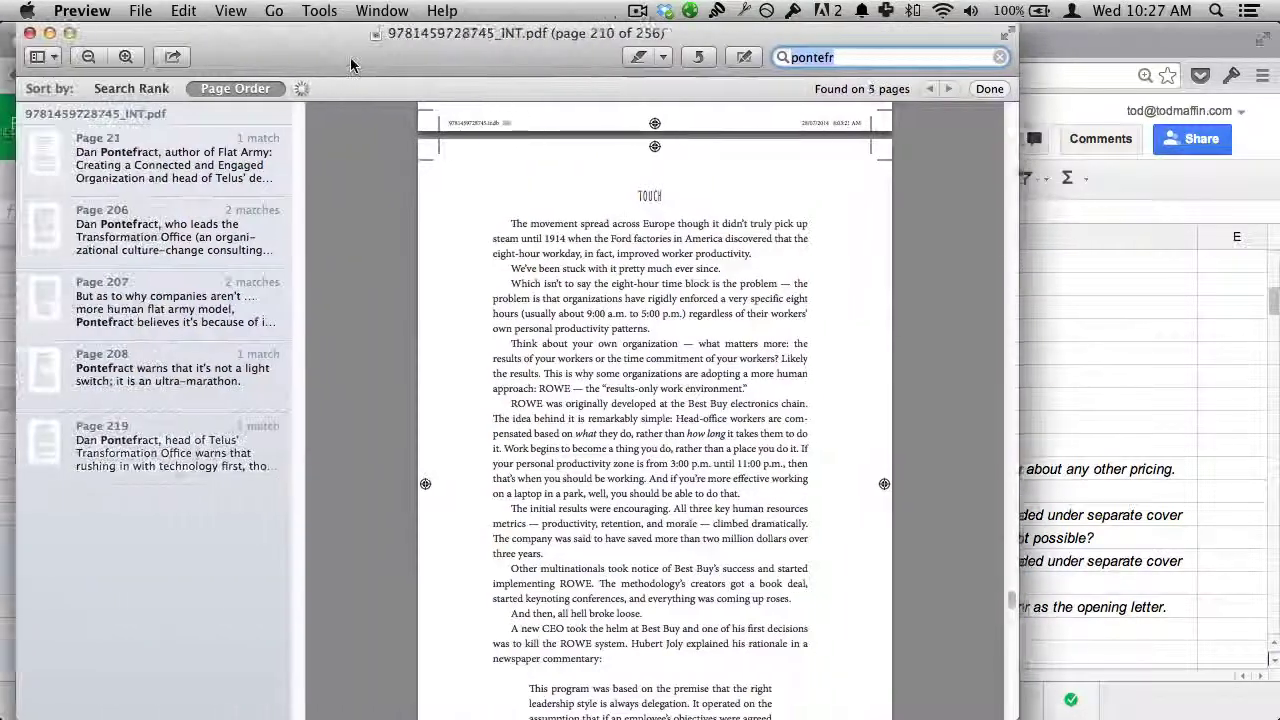
click(184, 170)
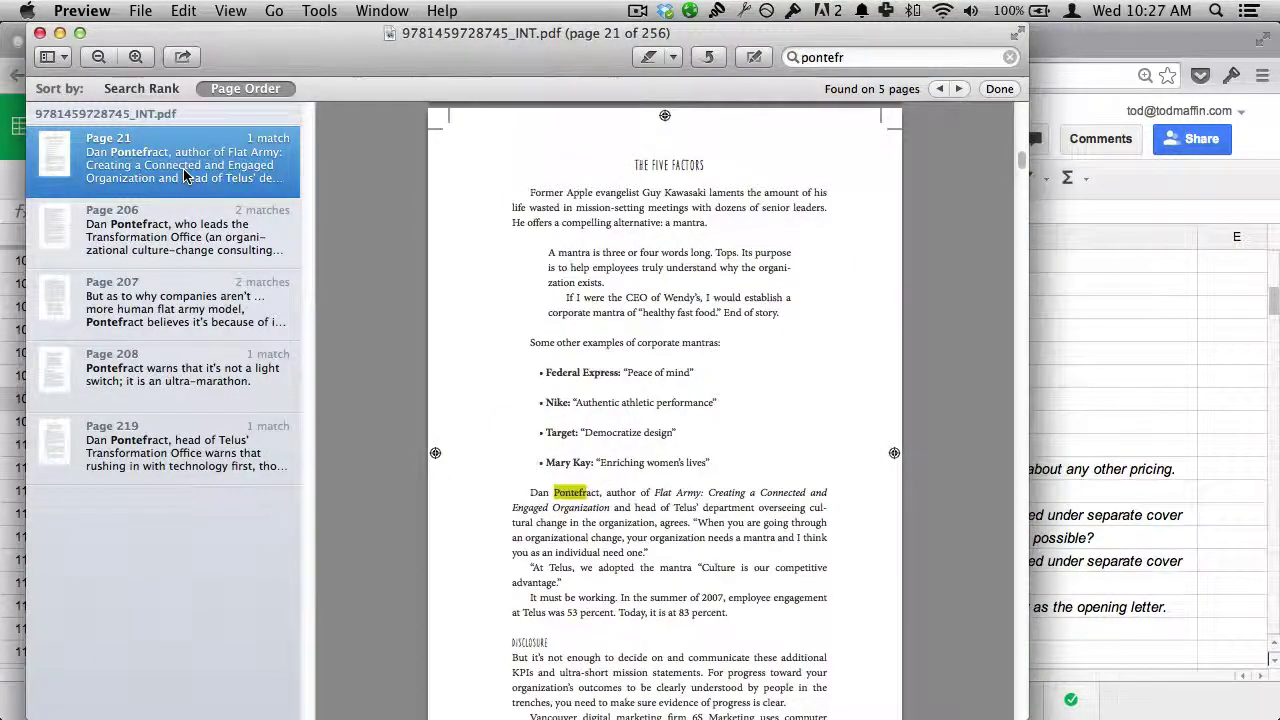
click(160, 250)
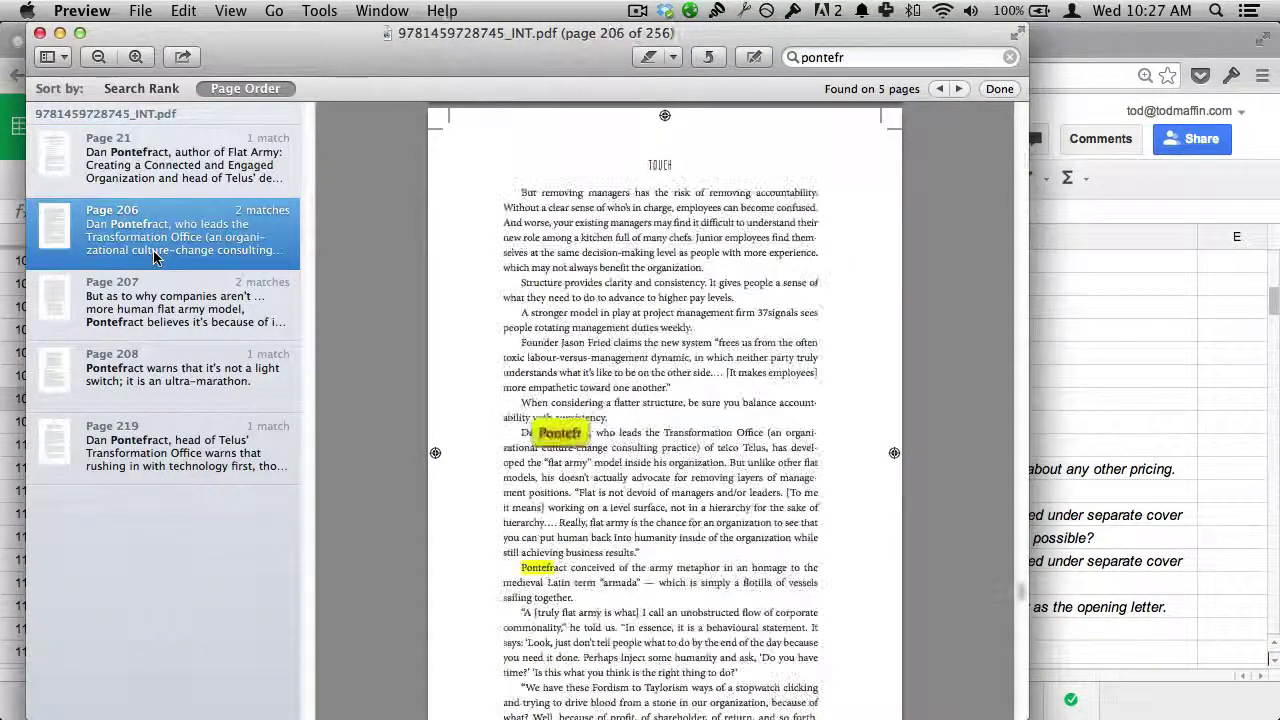
click(181, 162)
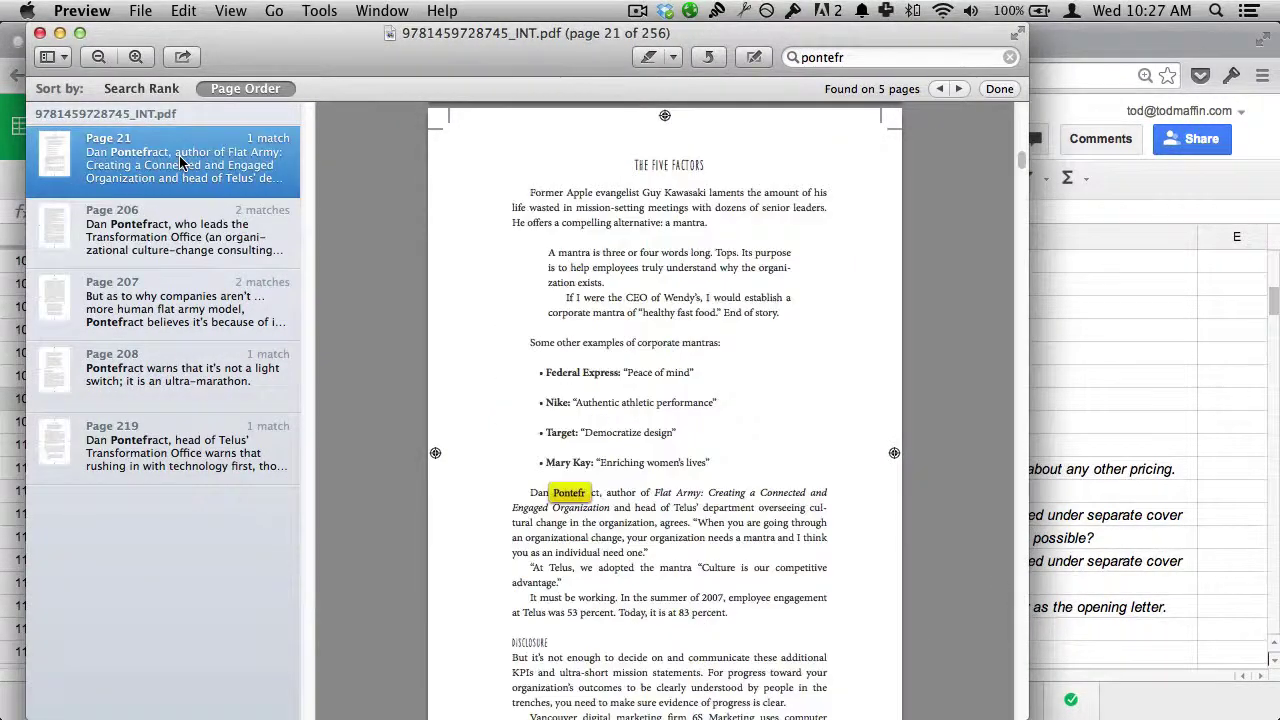
click(197, 249)
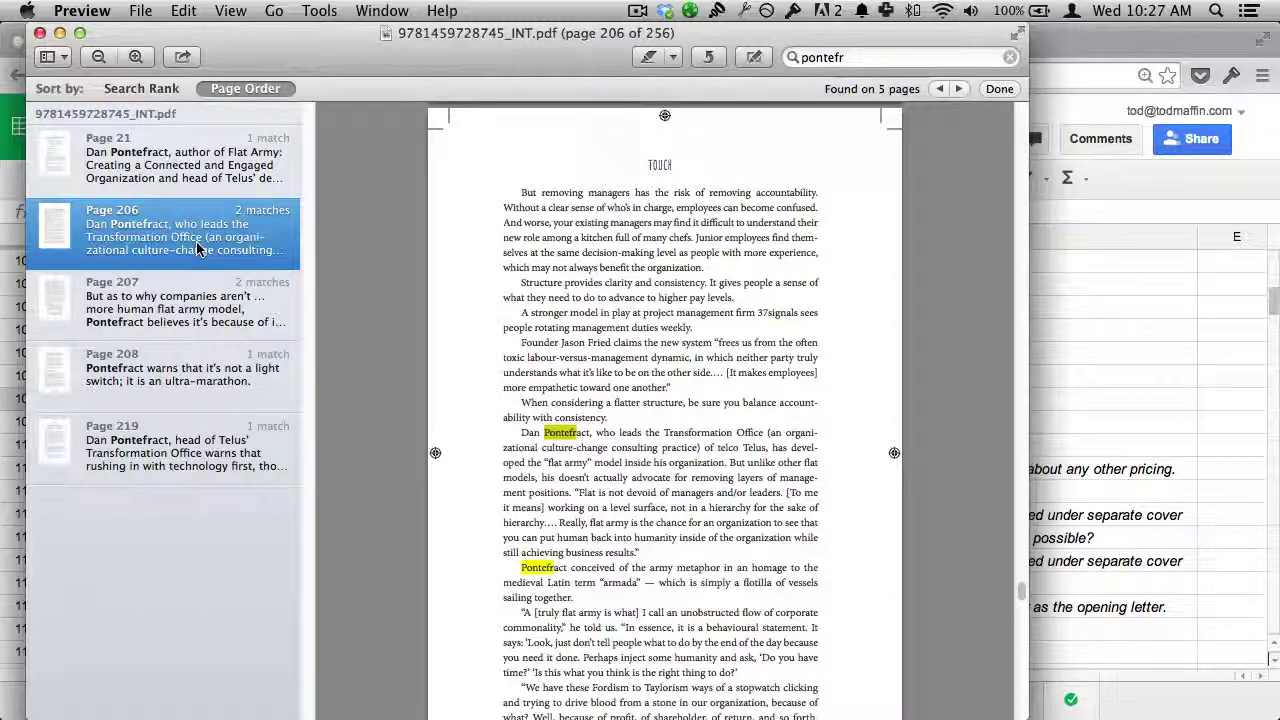
click(197, 311)
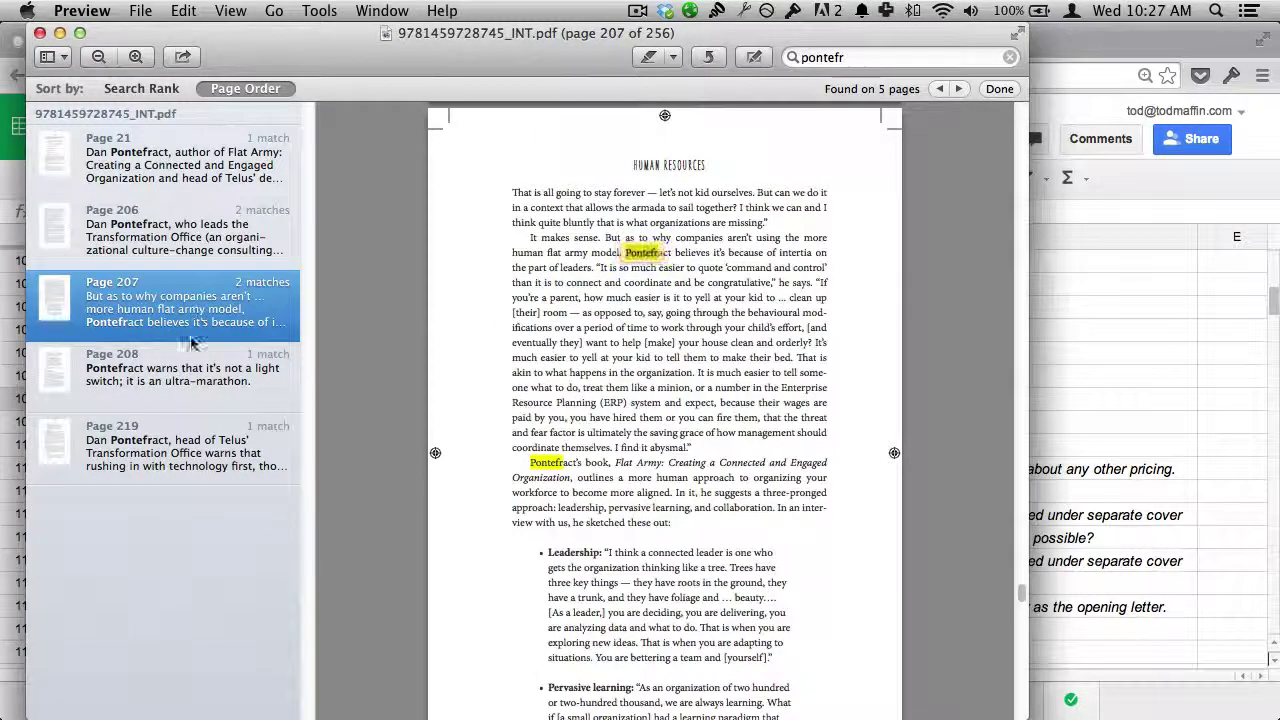
click(190, 370)
click(186, 462)
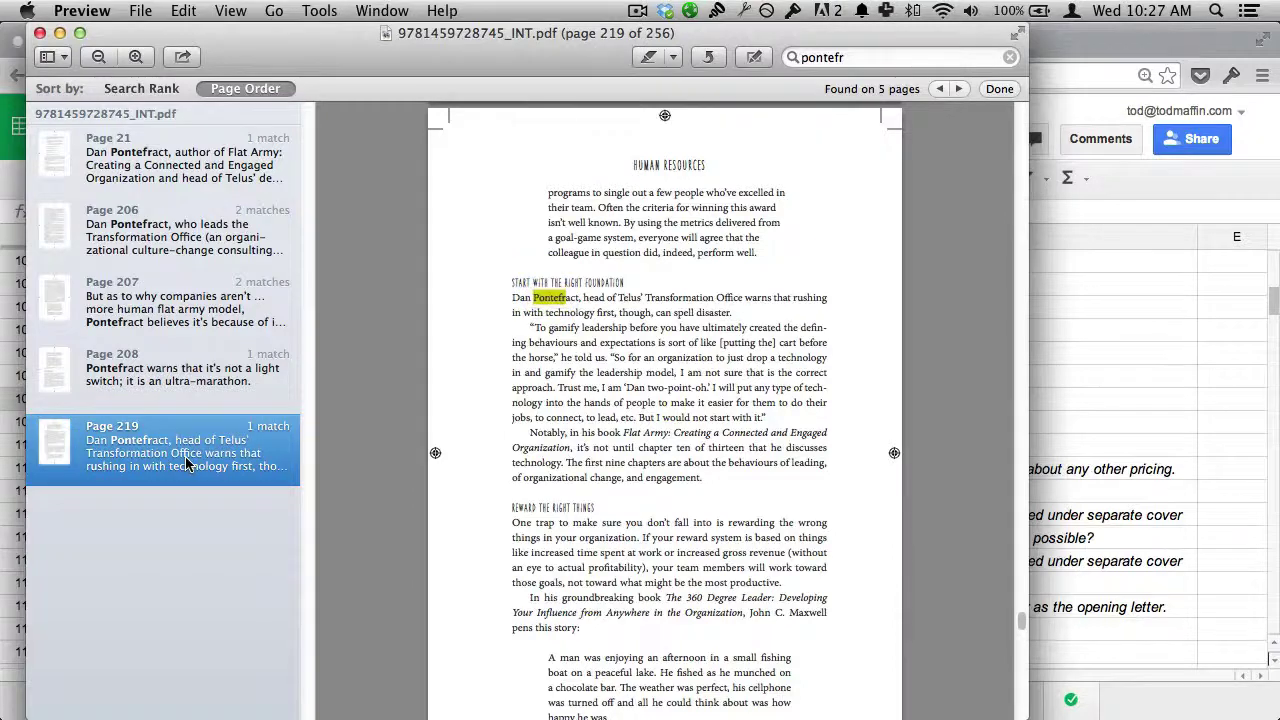
key(super+Tab)
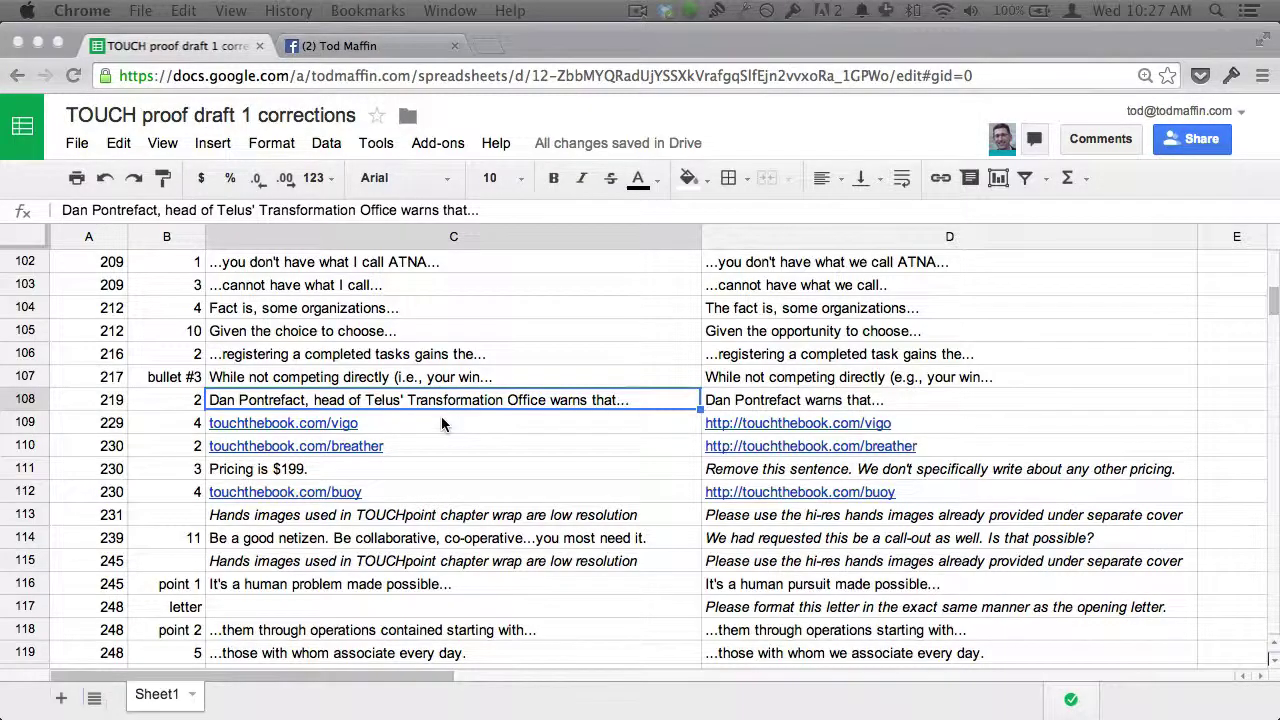
- Step through the pricing, hands images, netizen and human problem corrections down to row 116
key(Down)
key(Down)
key(Down)
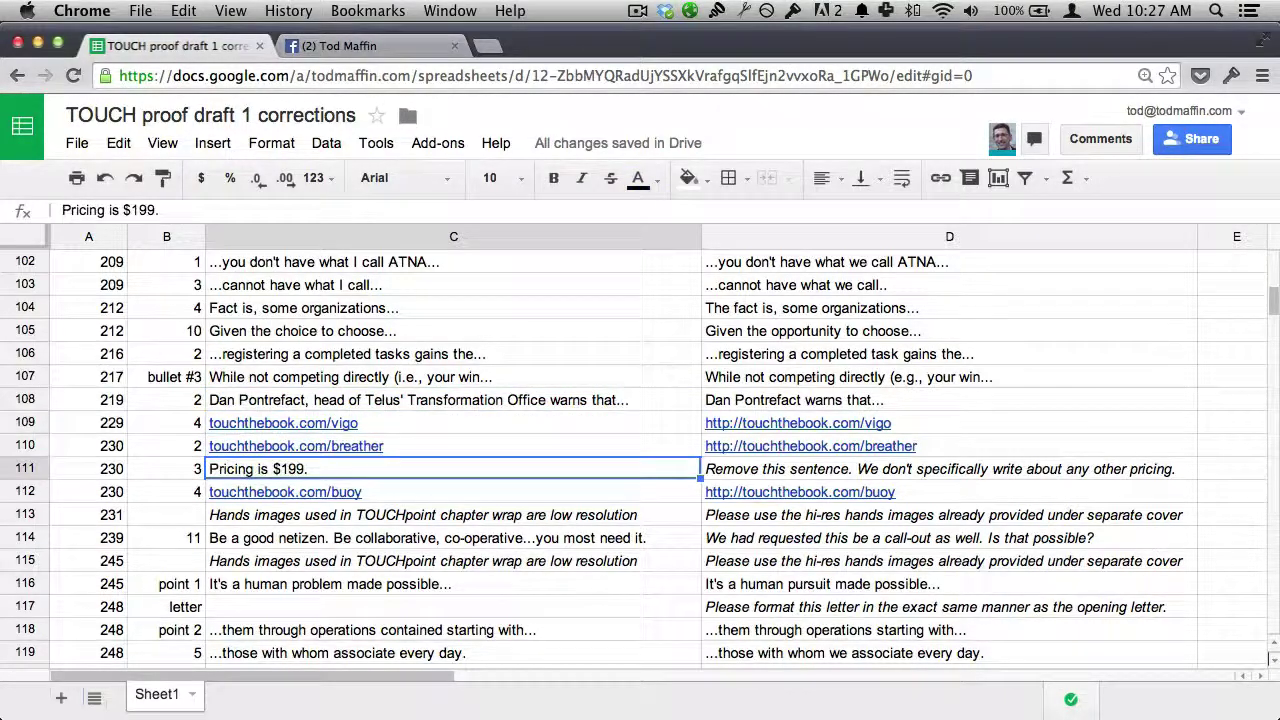
key(Down)
key(Down)
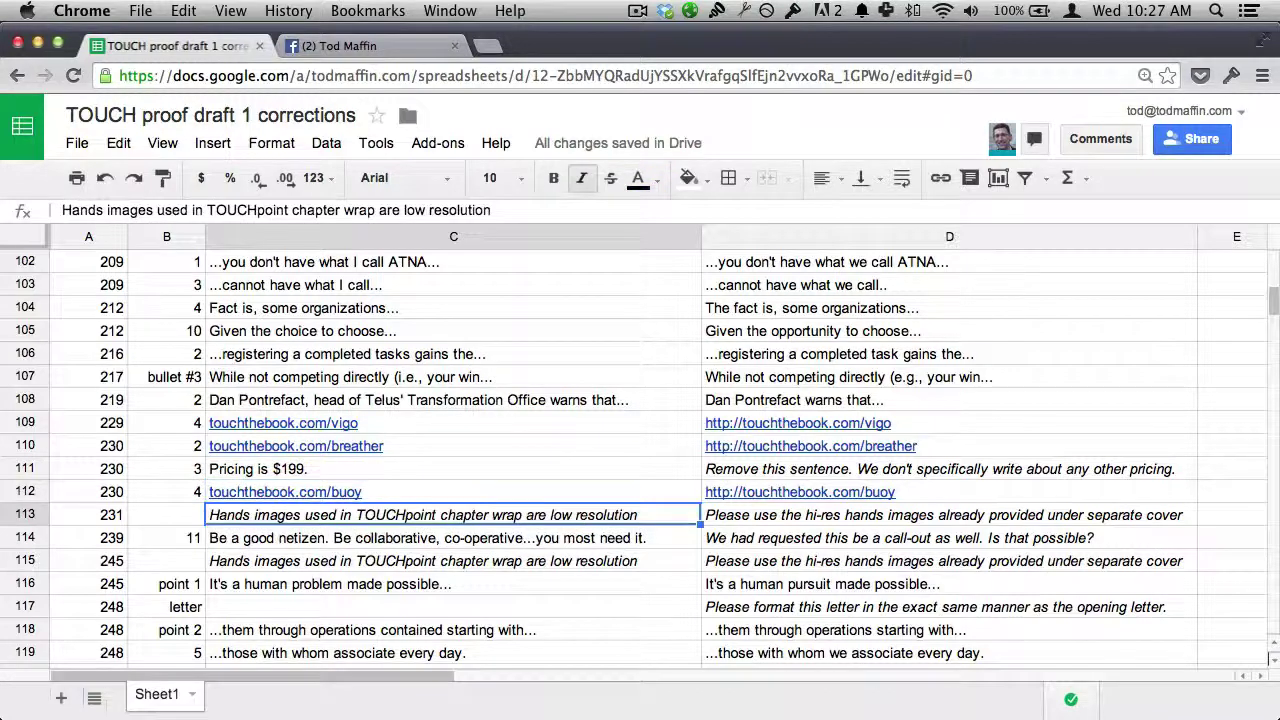
key(Down)
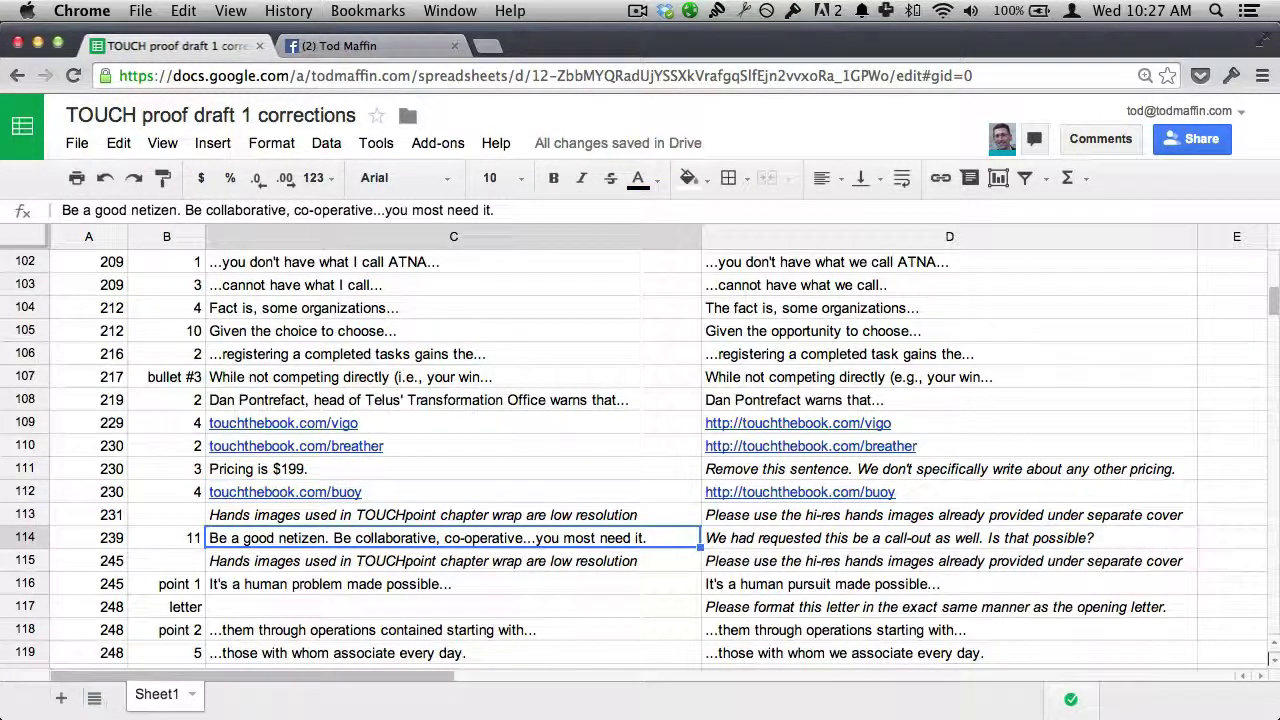
key(Down)
scroll(640, 450, down, 2)
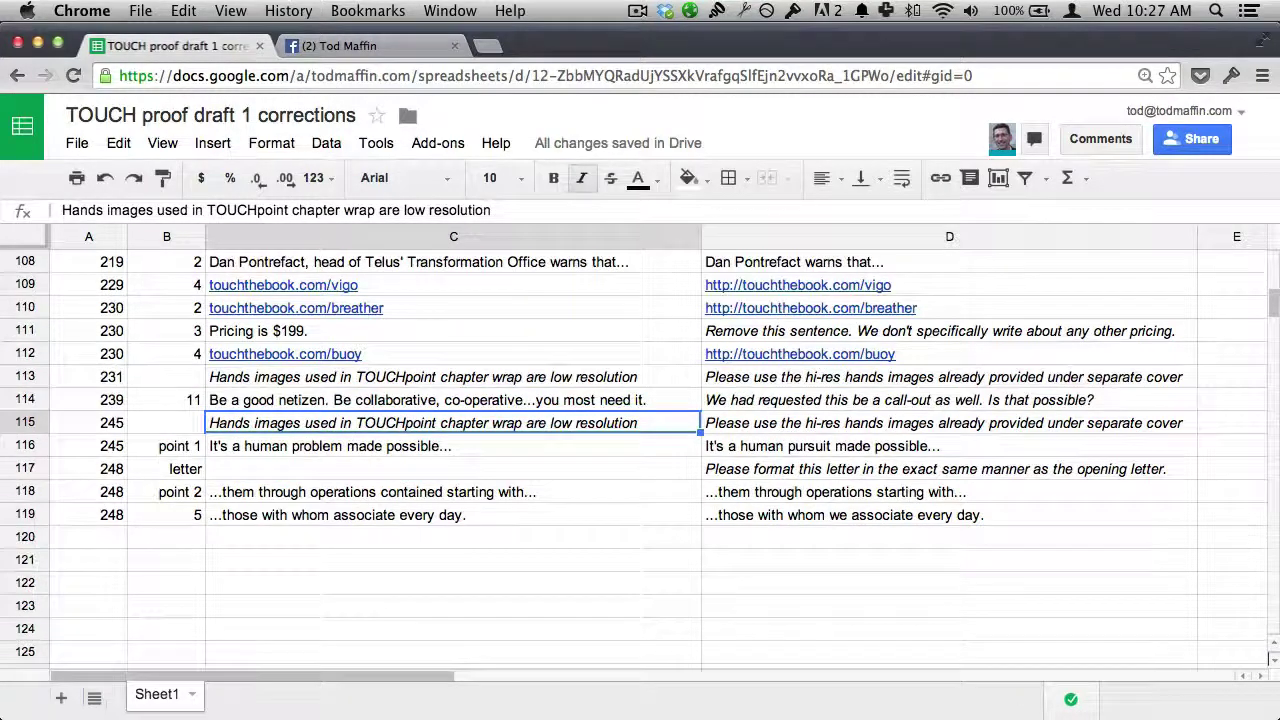
key(Down)
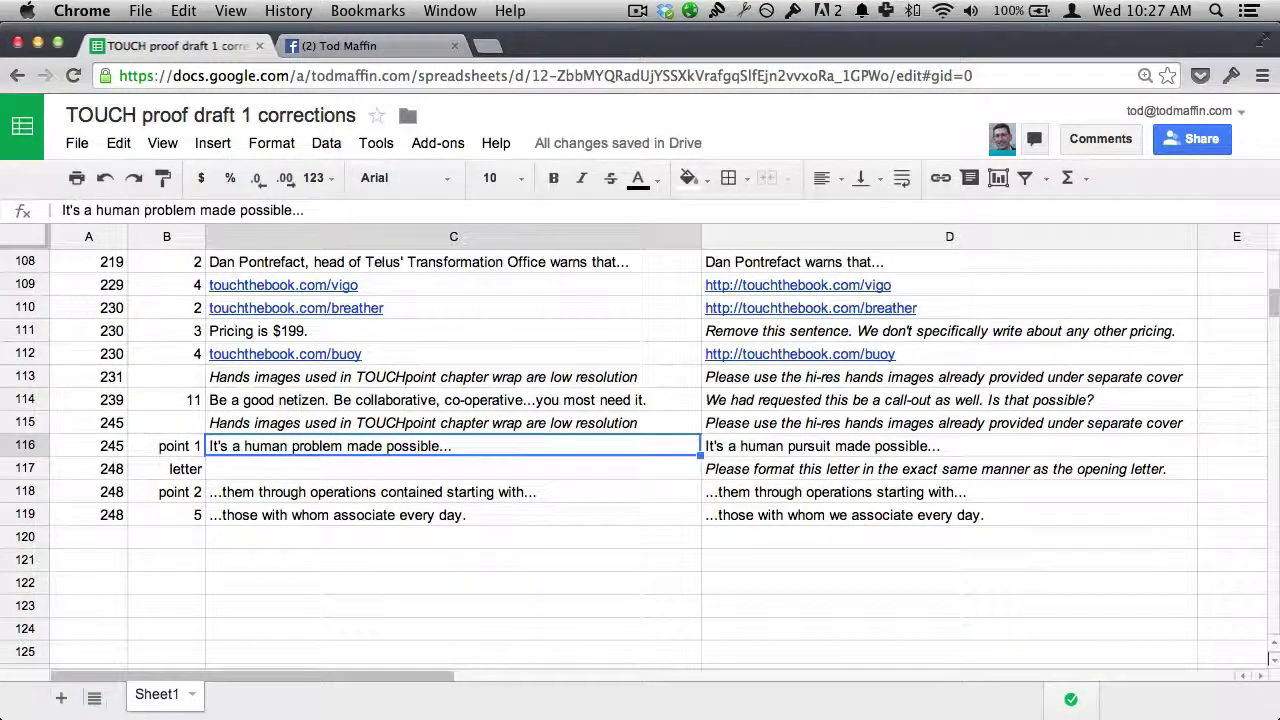
- Clear the Pontefract search in the PDF and scroll down to page 245
key(super+Tab)
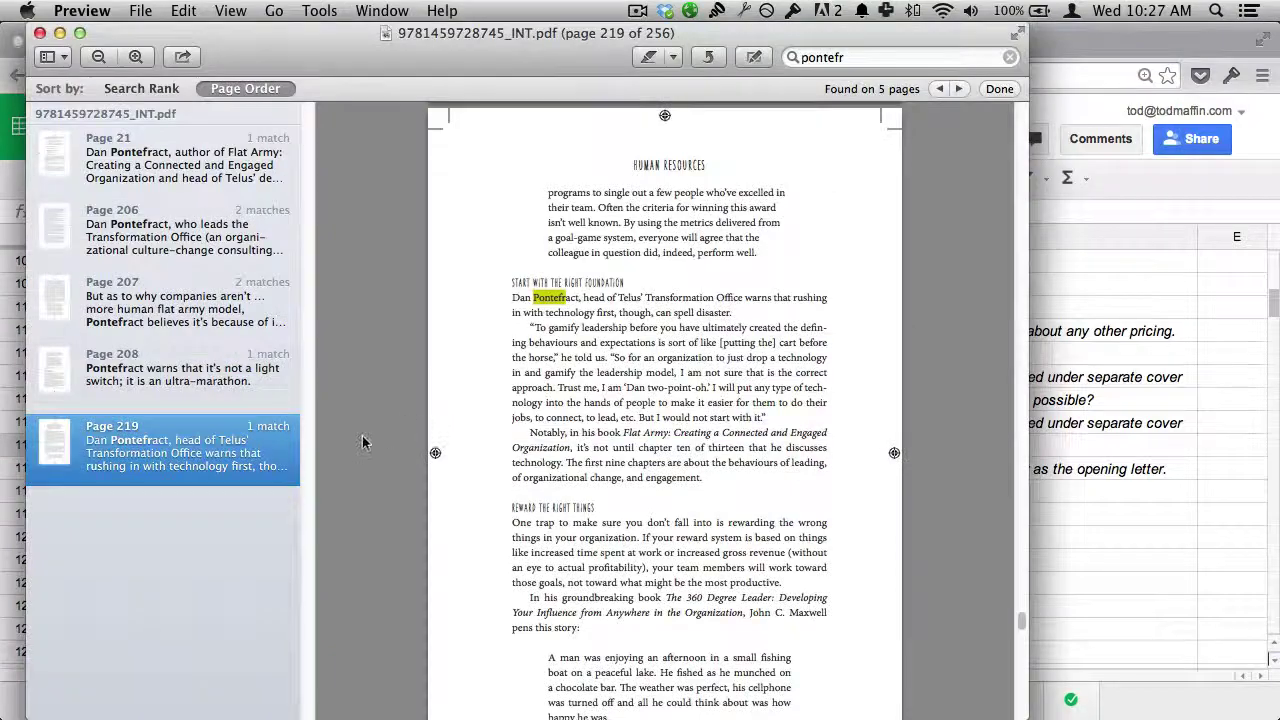
click(1010, 57)
scroll(522, 360, down, 20)
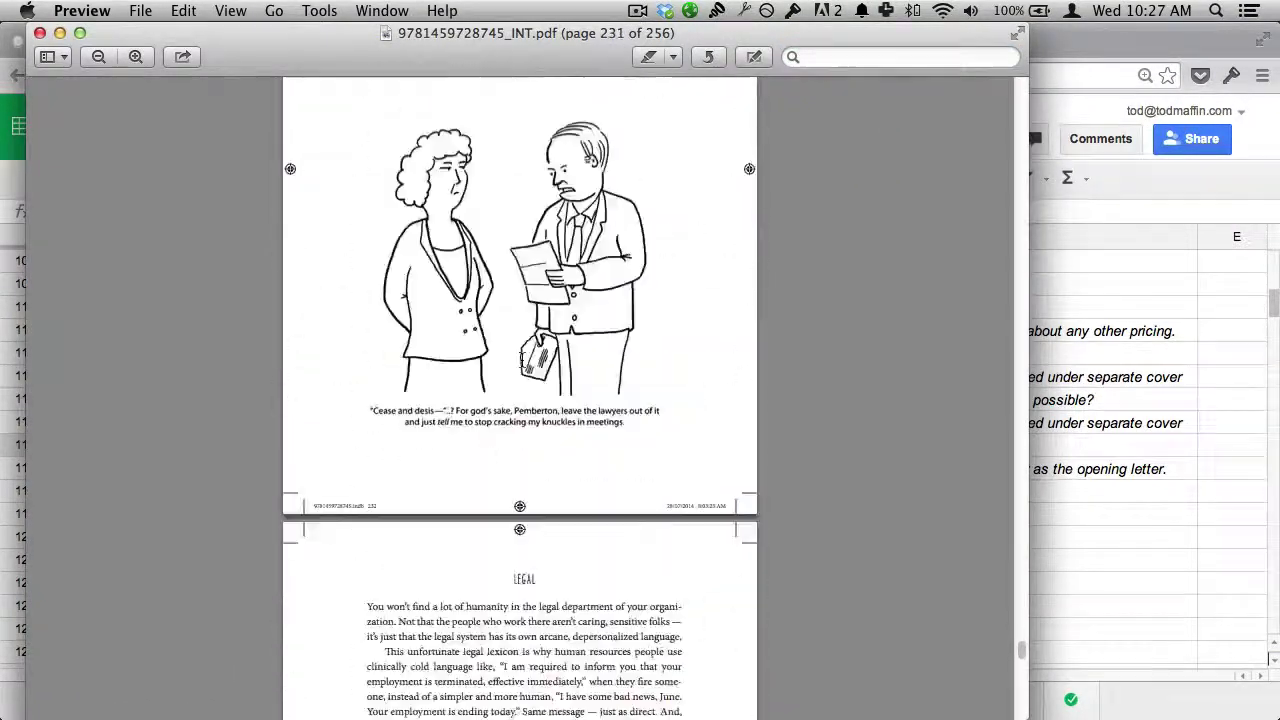
scroll(522, 360, down, 12)
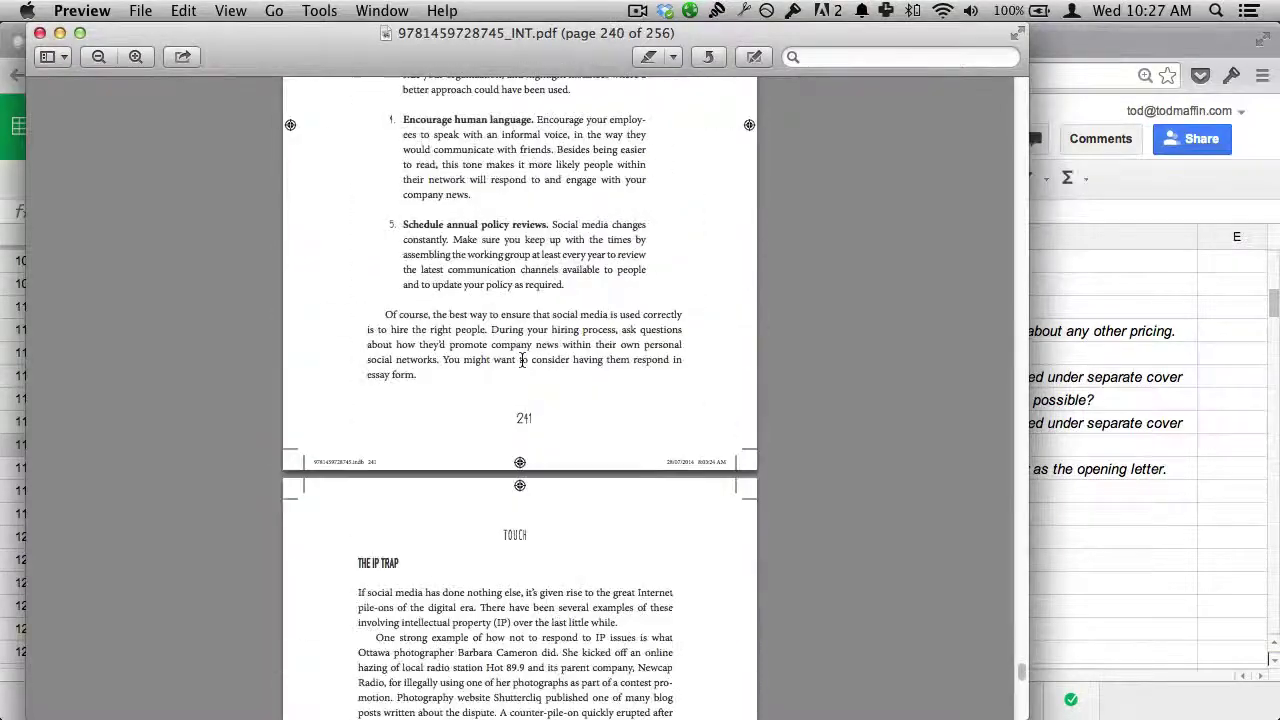
scroll(522, 360, down, 12)
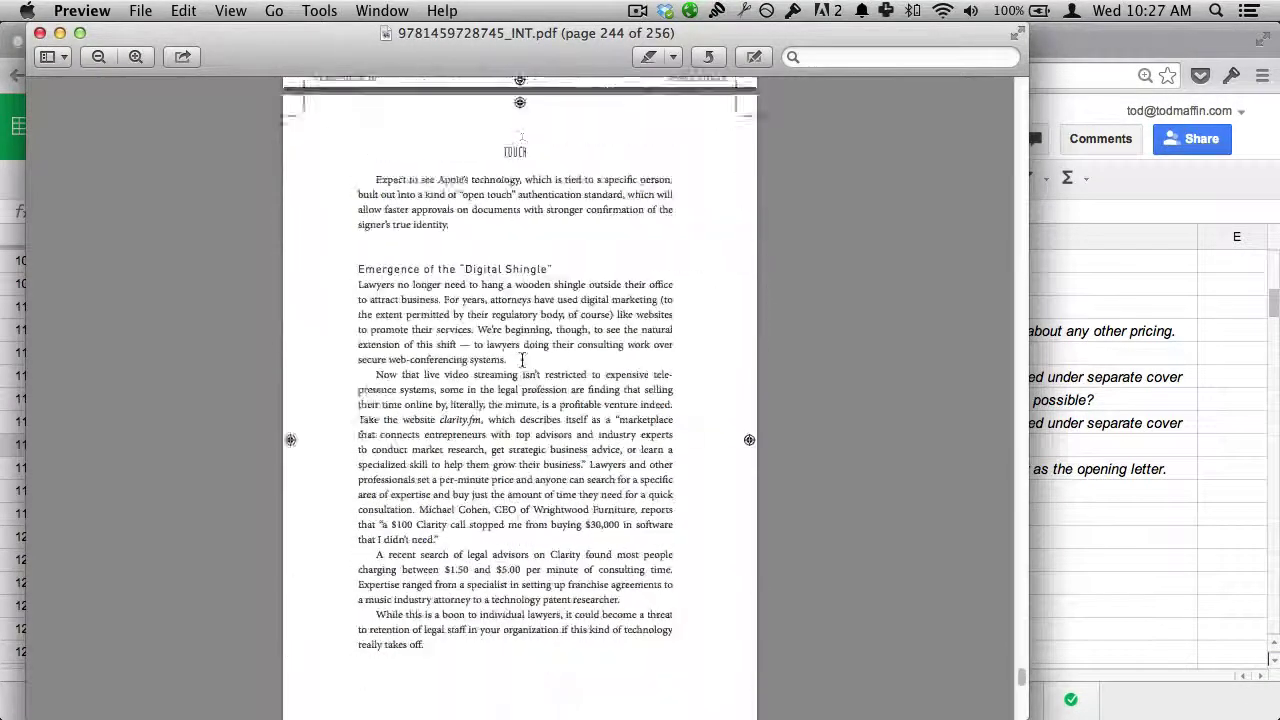
scroll(522, 360, down, 4)
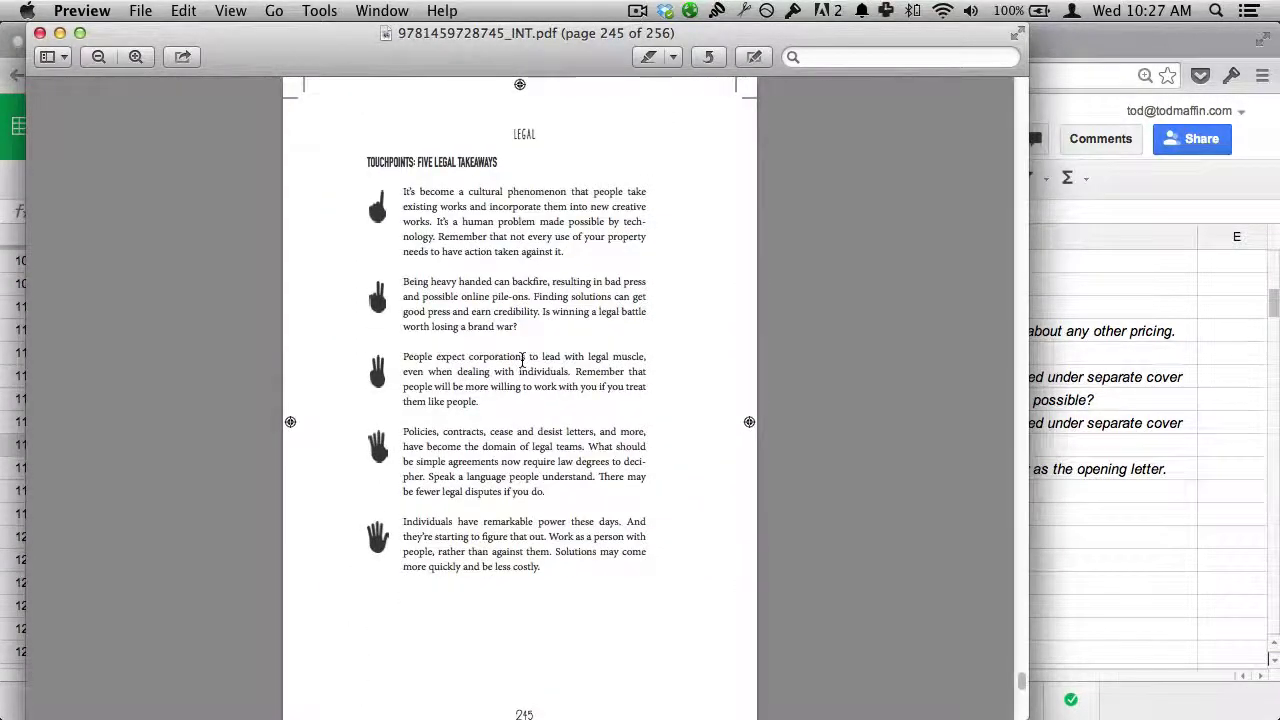
- Select the first takeaway's 'human problem' sentence on page 245, then deselect it
key(super+Tab)
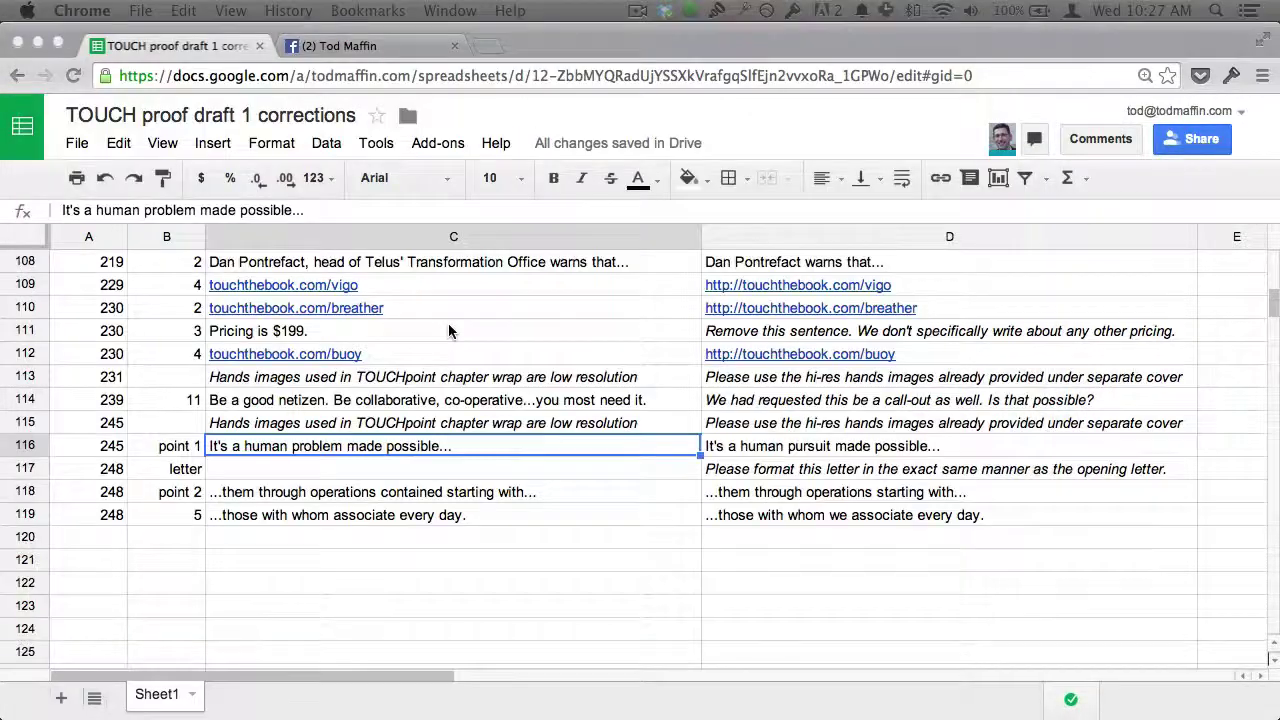
key(super+Tab)
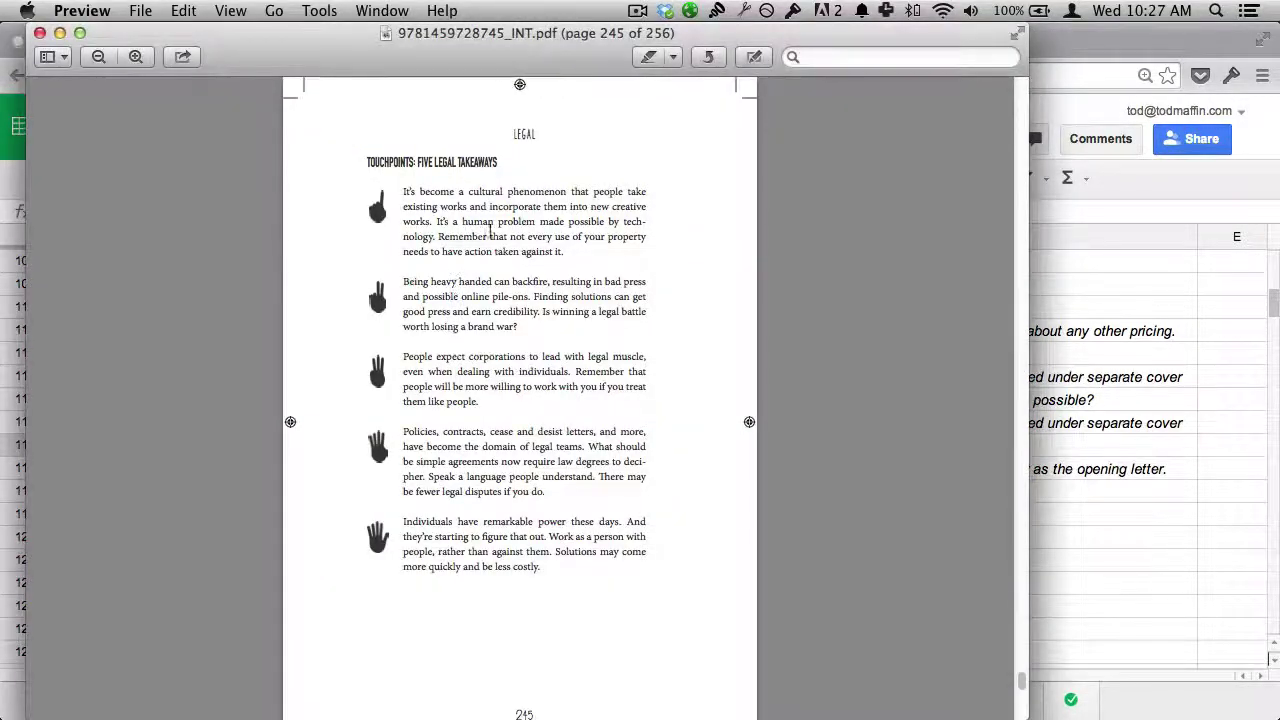
drag(437, 221, 572, 249)
click(588, 259)
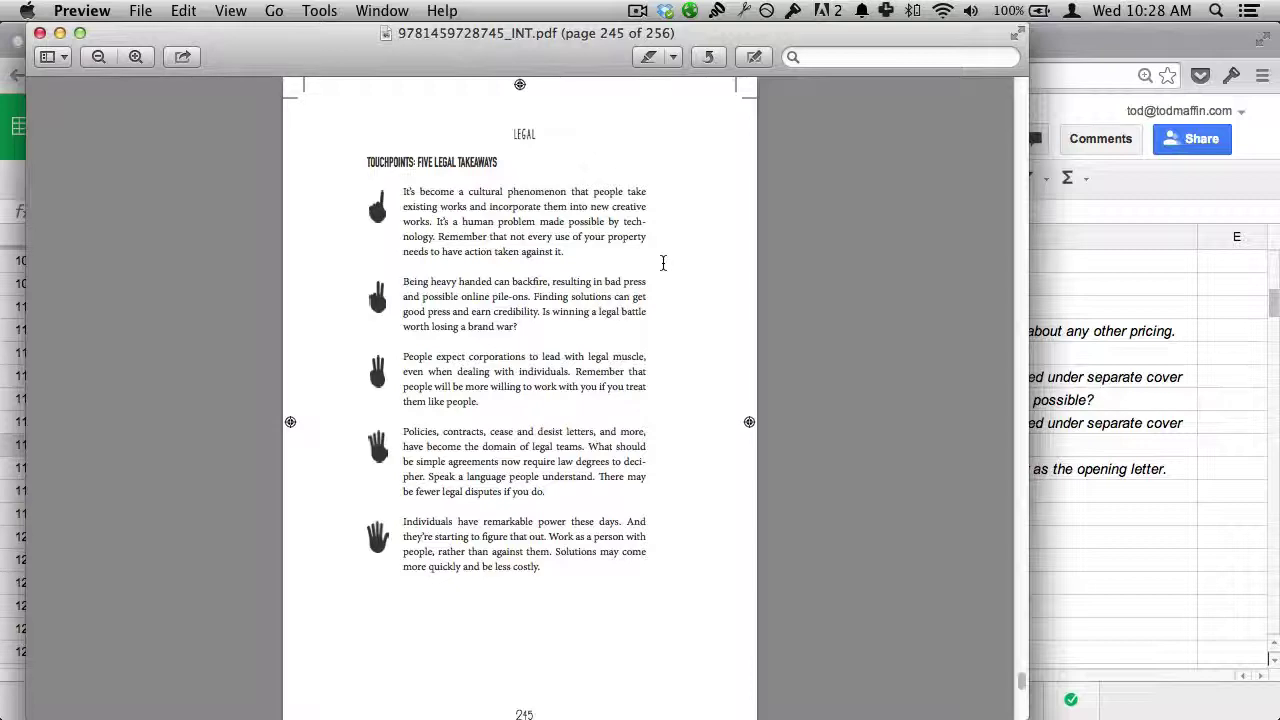
- Drag the Skype call window to the right so proof page 245 is visible
key(super+Tab)
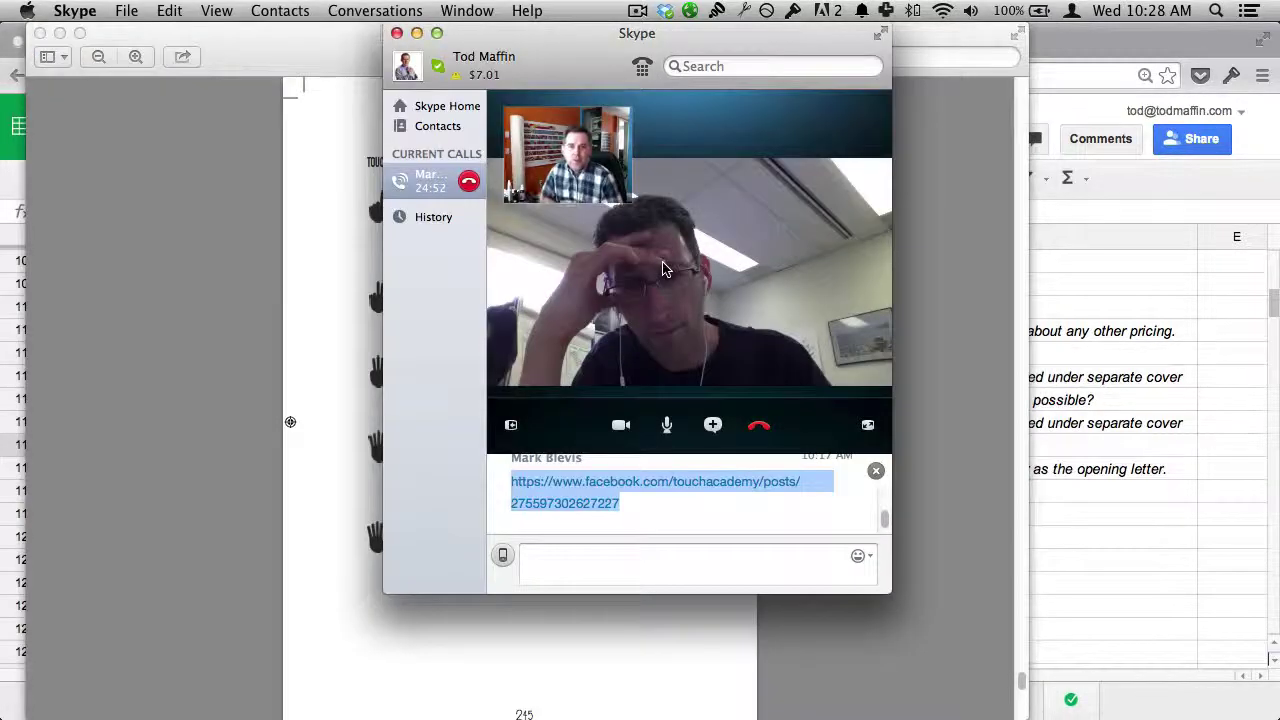
drag(574, 42, 900, 122)
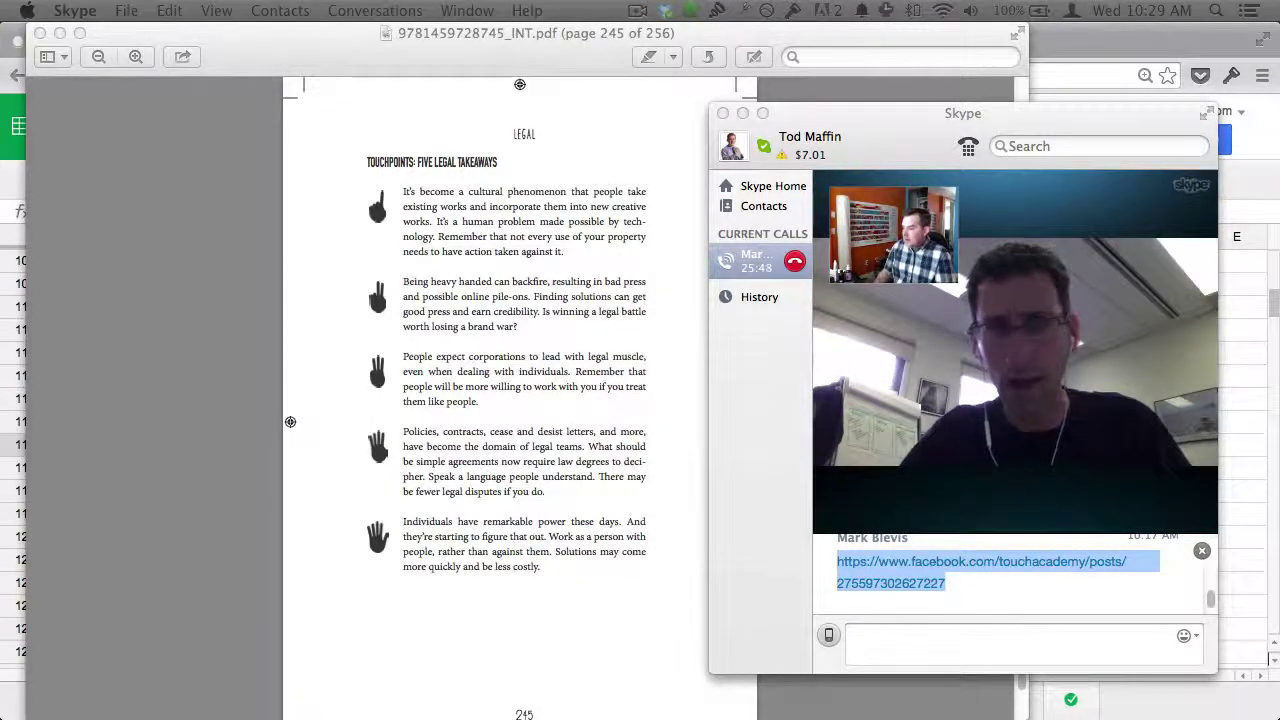
- Load the pasted Facebook SWARM list post in a new tab and scroll through its formatting comments
click(1080, 38)
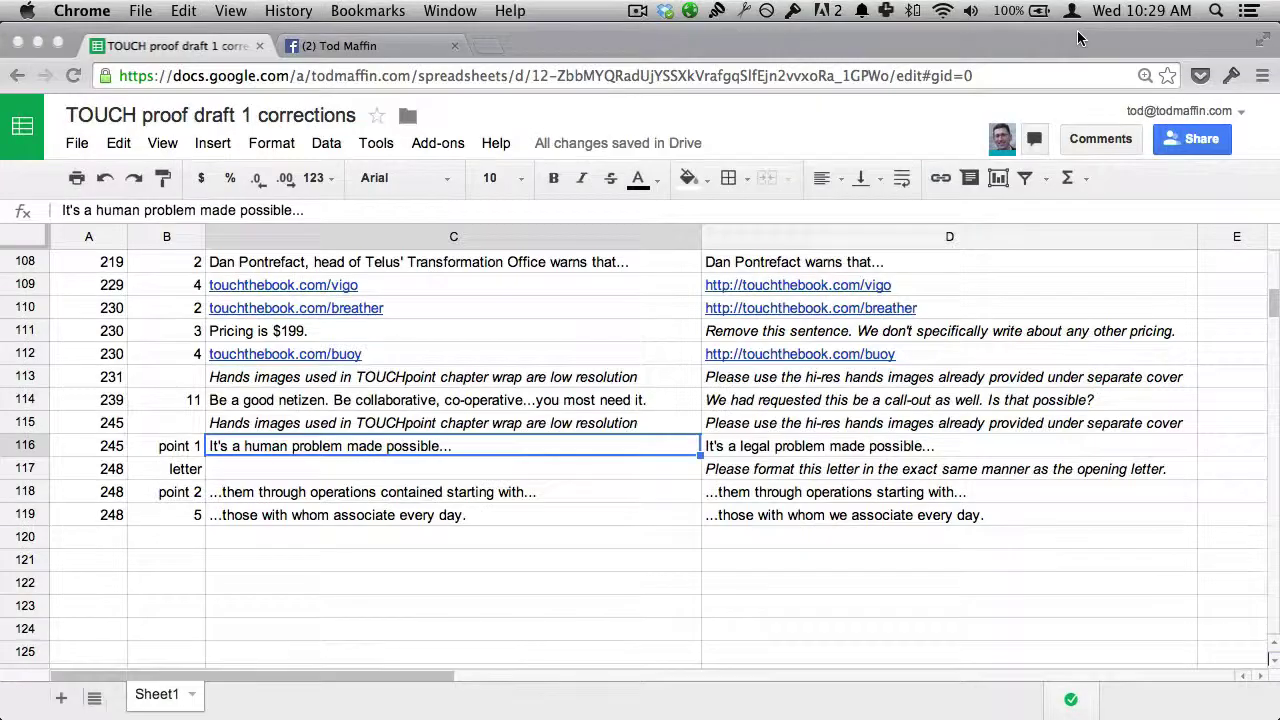
key(super+t)
key(super+v)
key(Return)
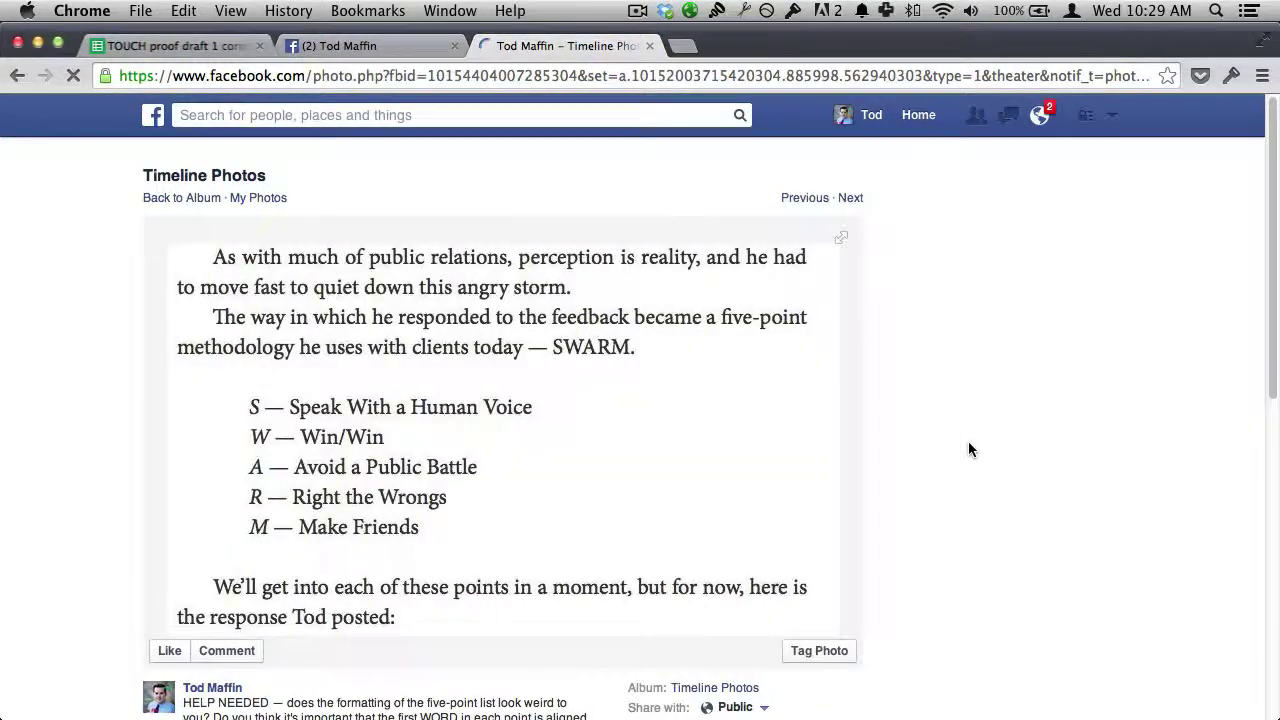
scroll(968, 449, down, 3)
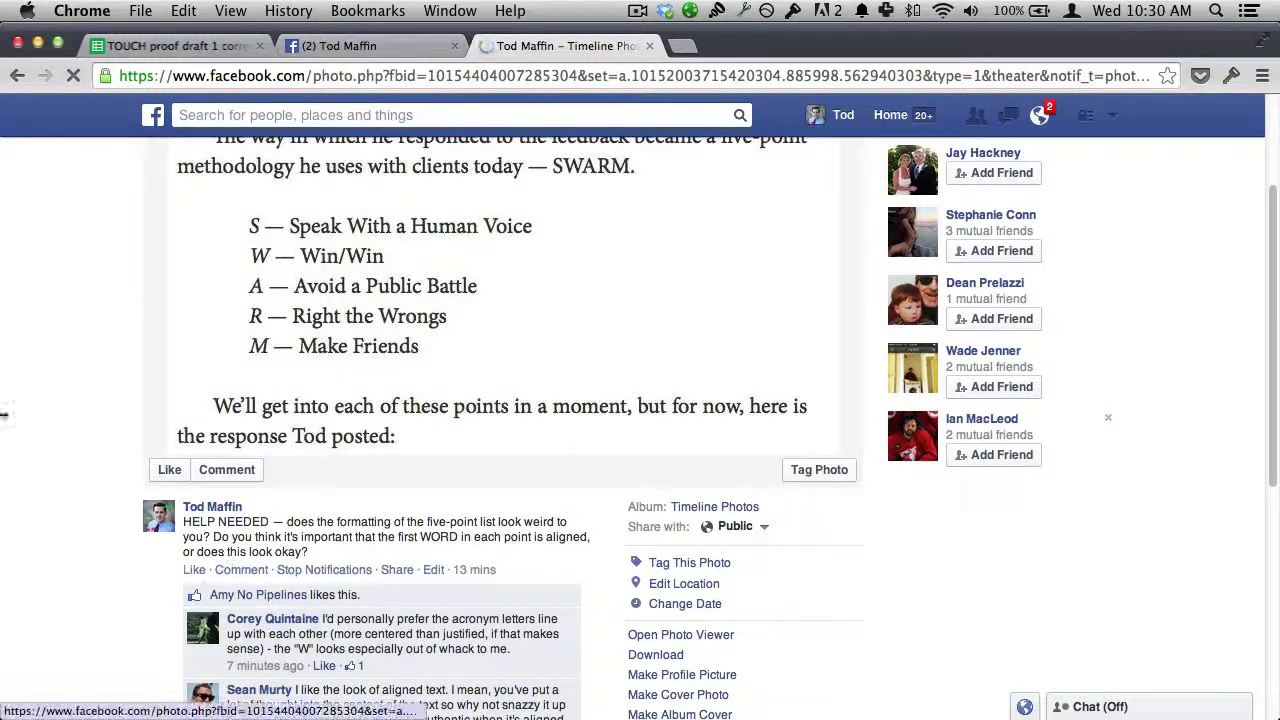
scroll(64, 400, down, 4)
scroll(64, 400, down, 4)
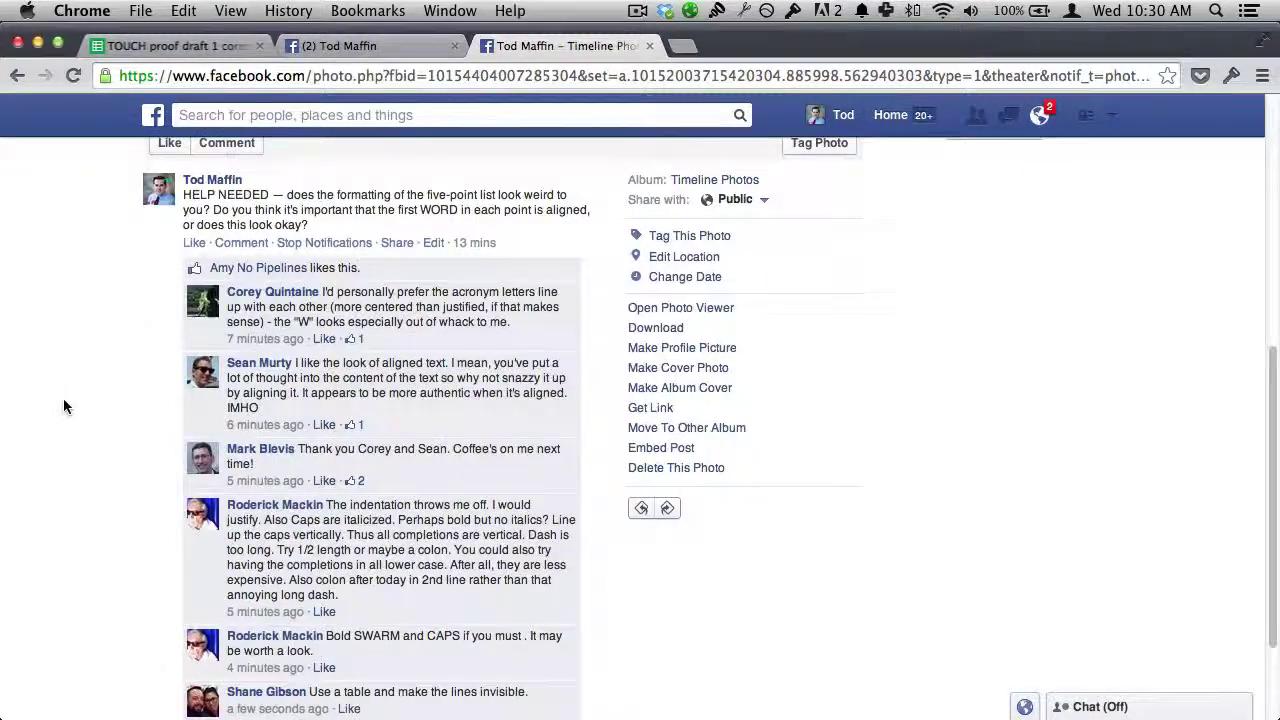
scroll(63, 405, down, 1)
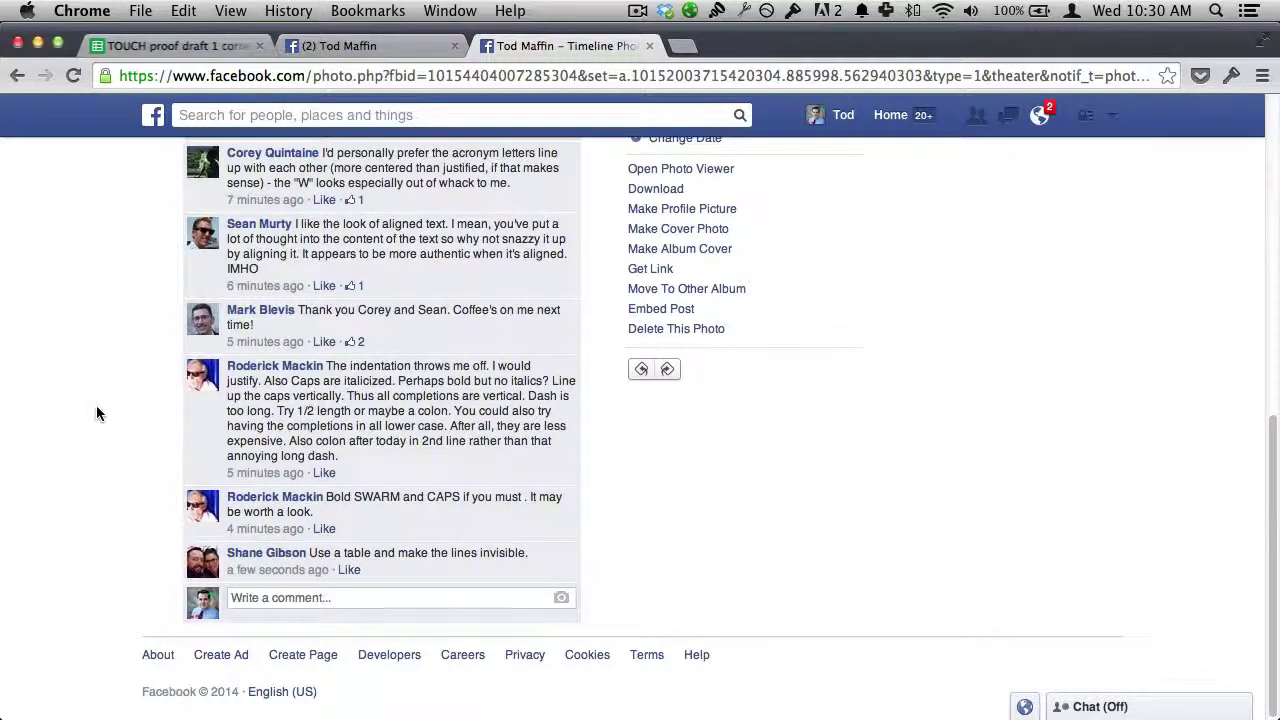
key(super+Tab)
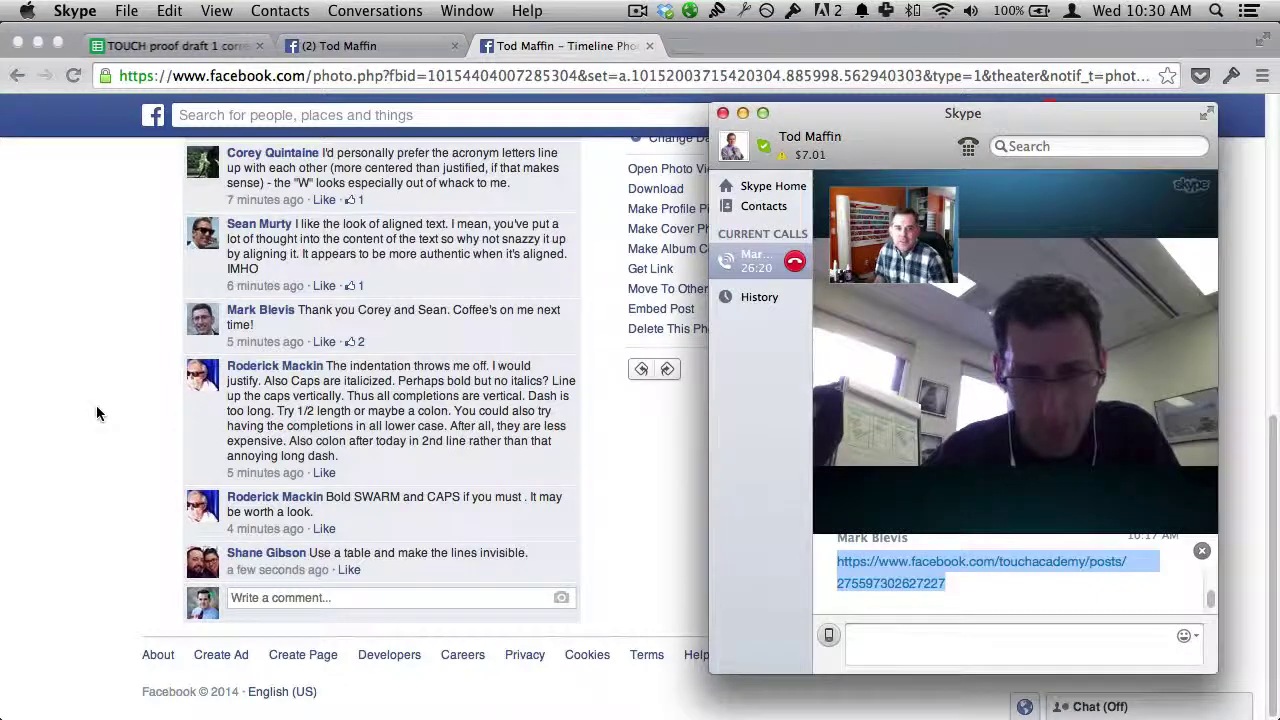
- Check the legal problem correction in cell D117, then switch to the PDF proof
click(179, 46)
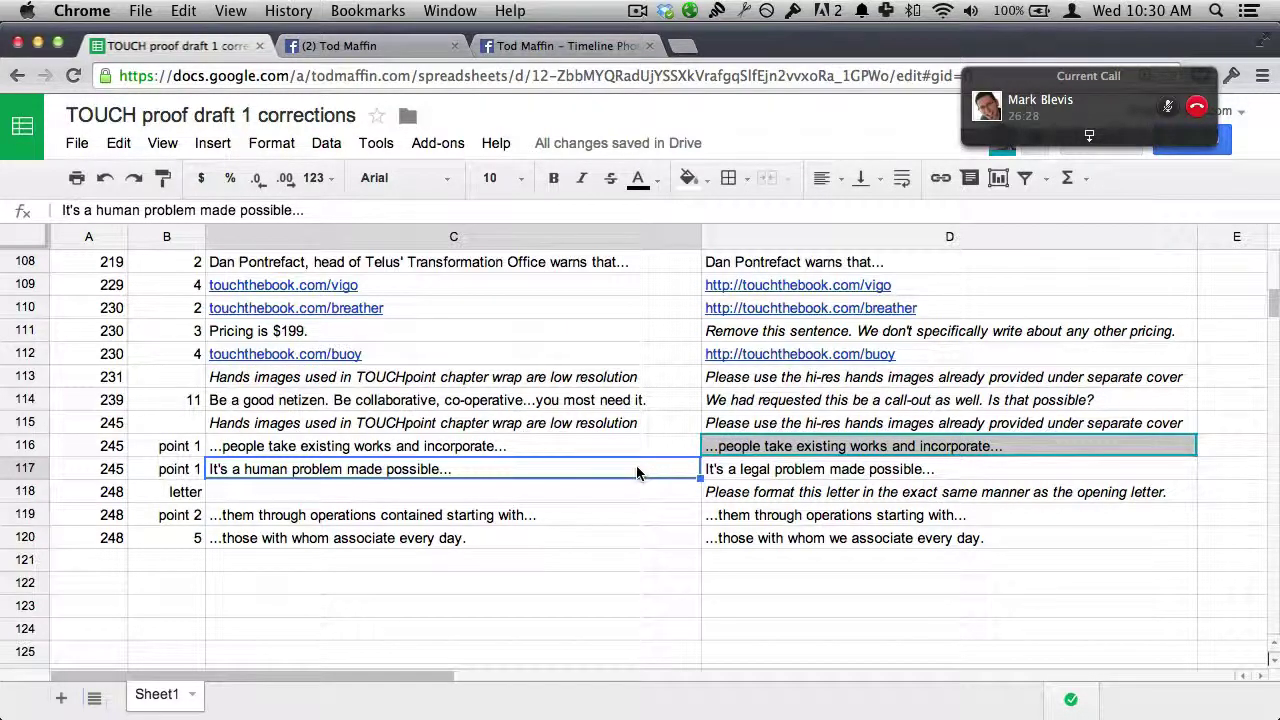
click(737, 475)
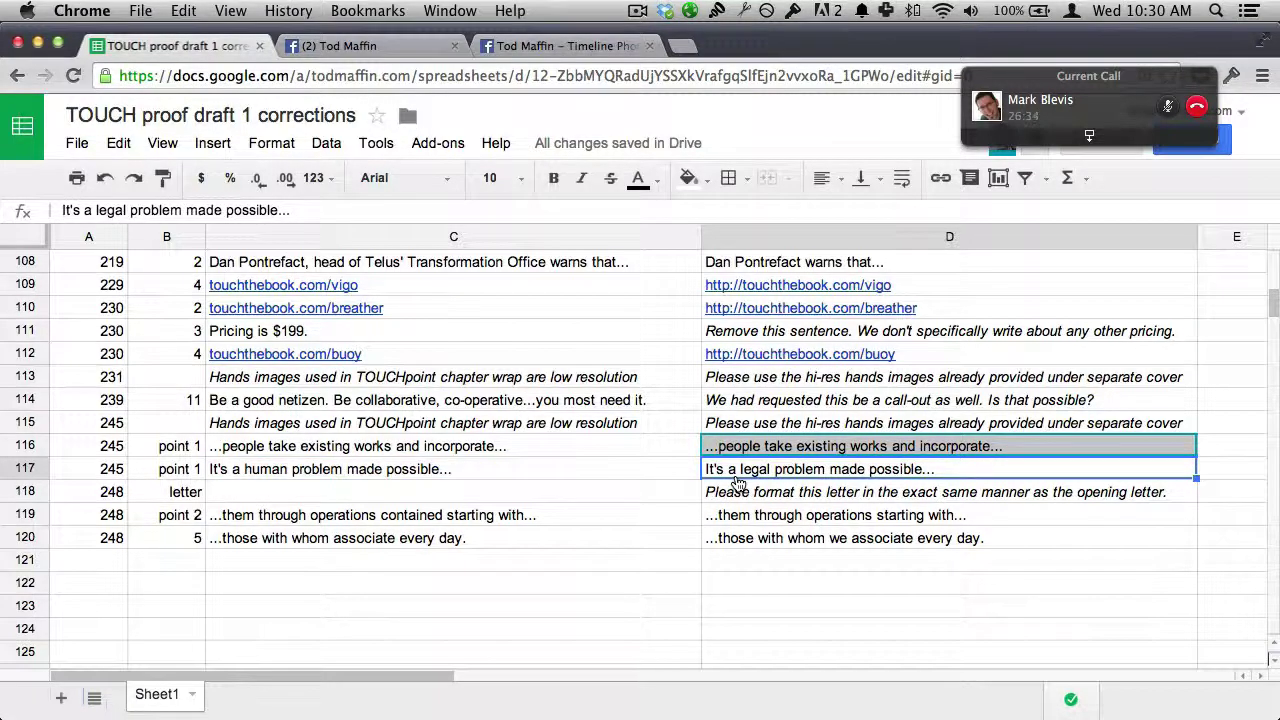
key(super+Tab)
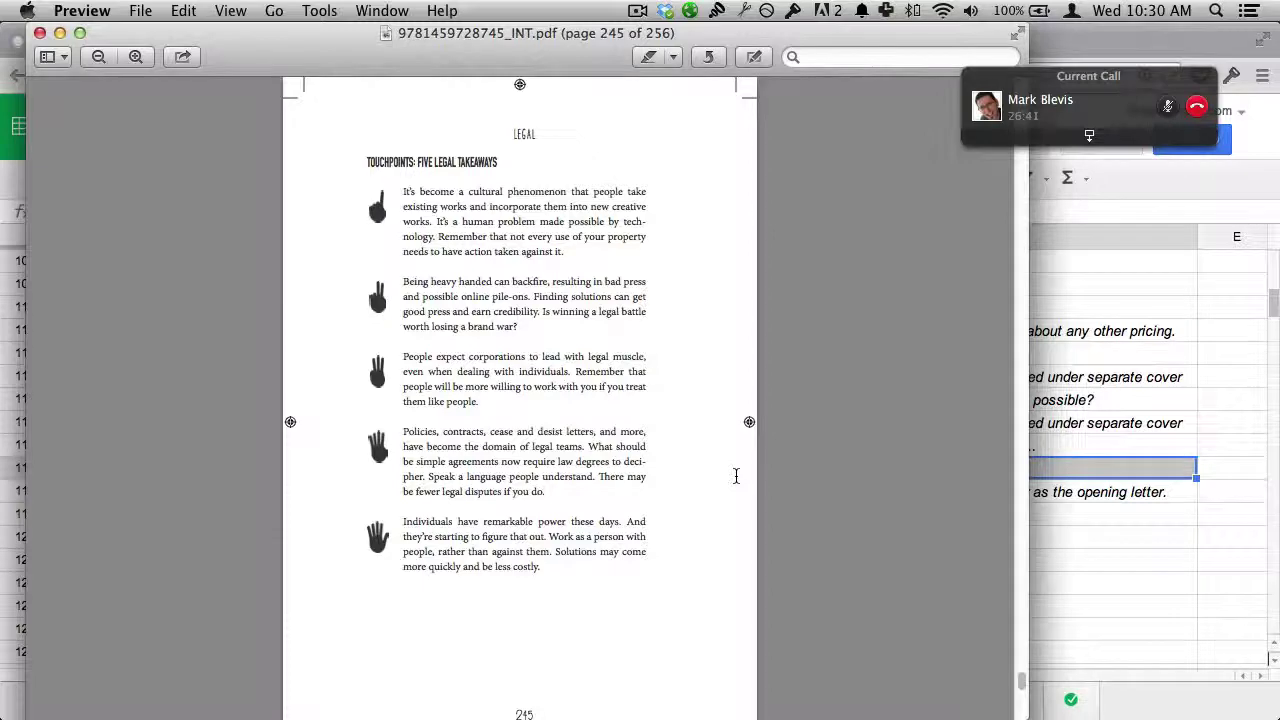
- Switch from Preview back to the corrections spreadsheet in Chrome
key(super+Tab)
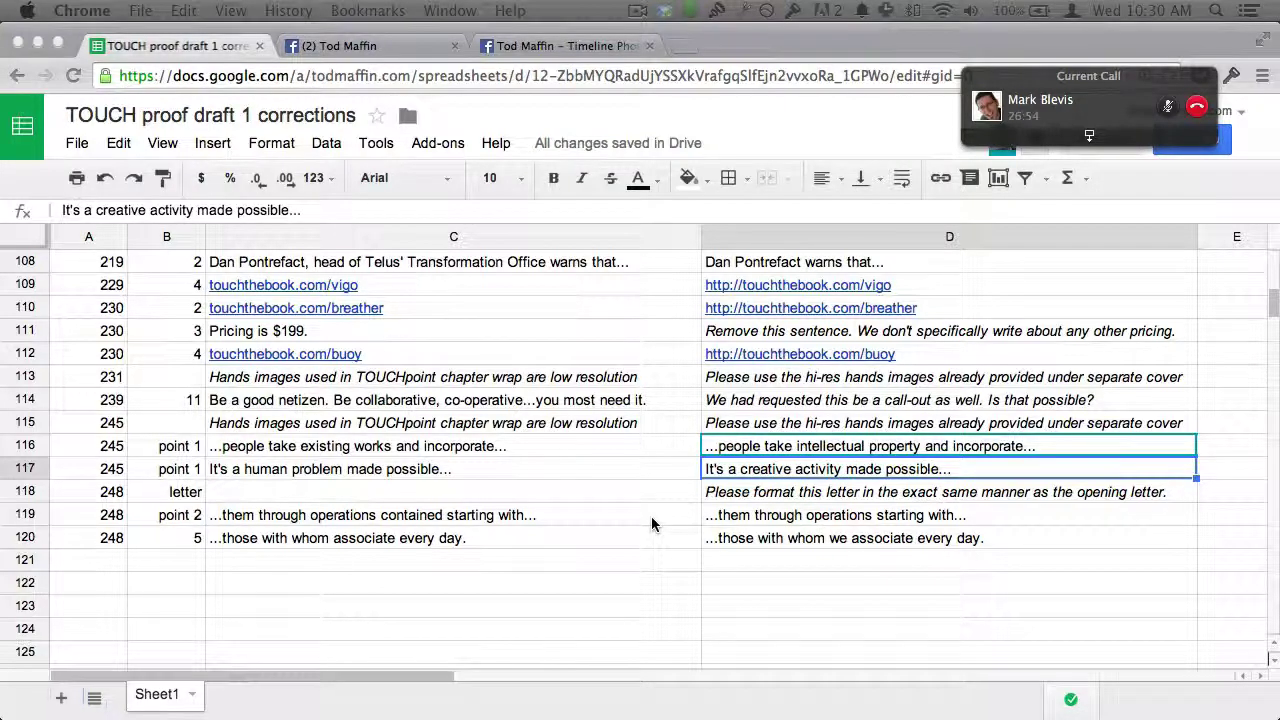
- Bring the PDF proof at page 245 in front of the corrections spreadsheet
key(super+Tab)
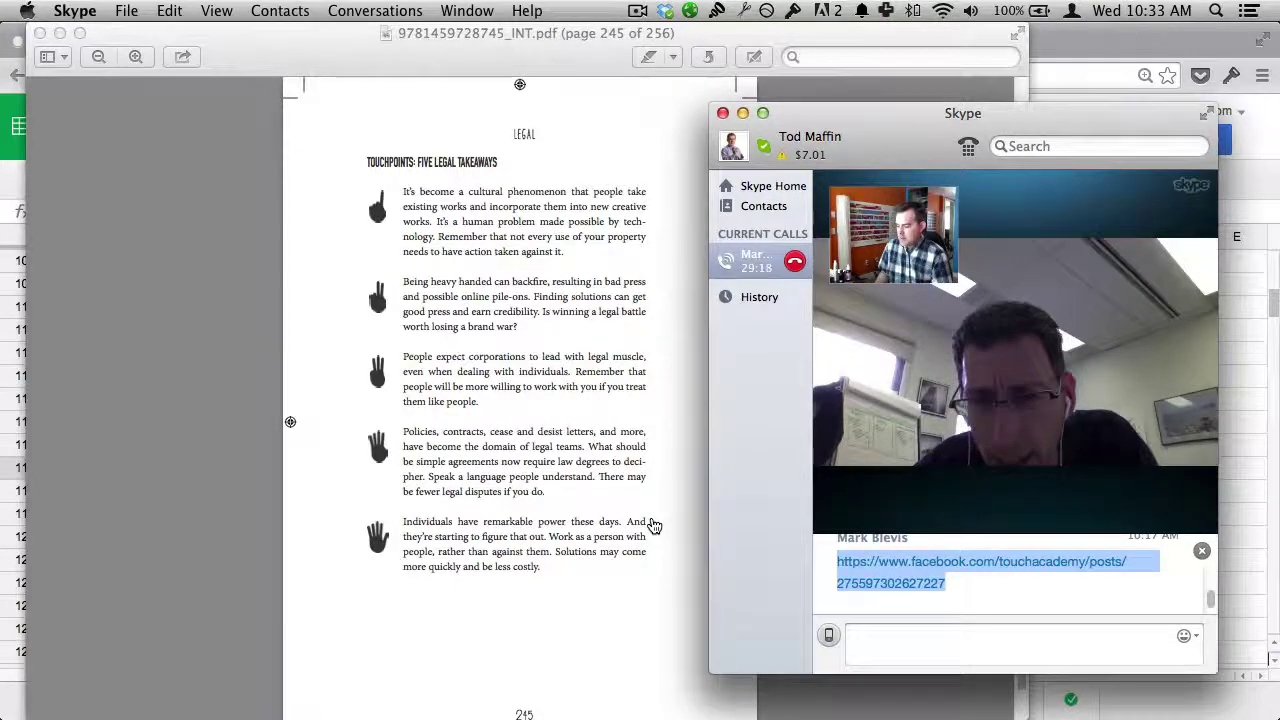
- Cycle through spreadsheet, call and proof, then narrow the PDF window to reveal the Skype call
key(super+Tab)
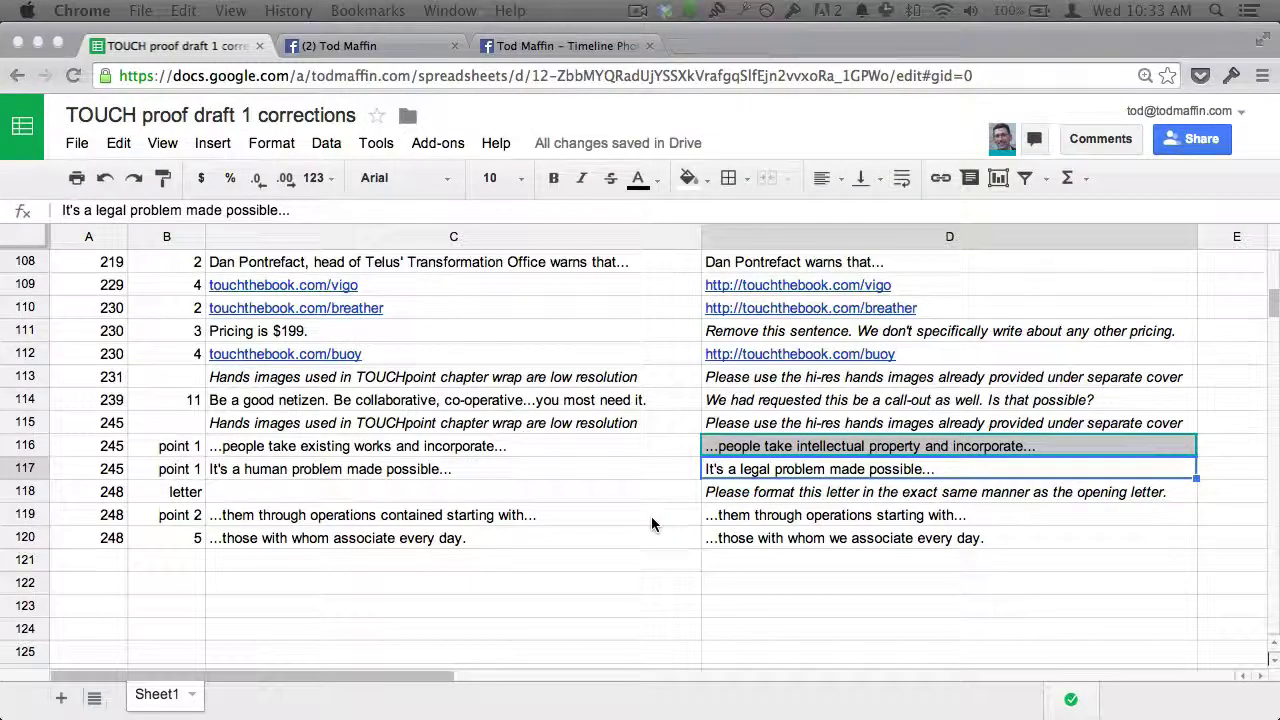
key(super+Tab)
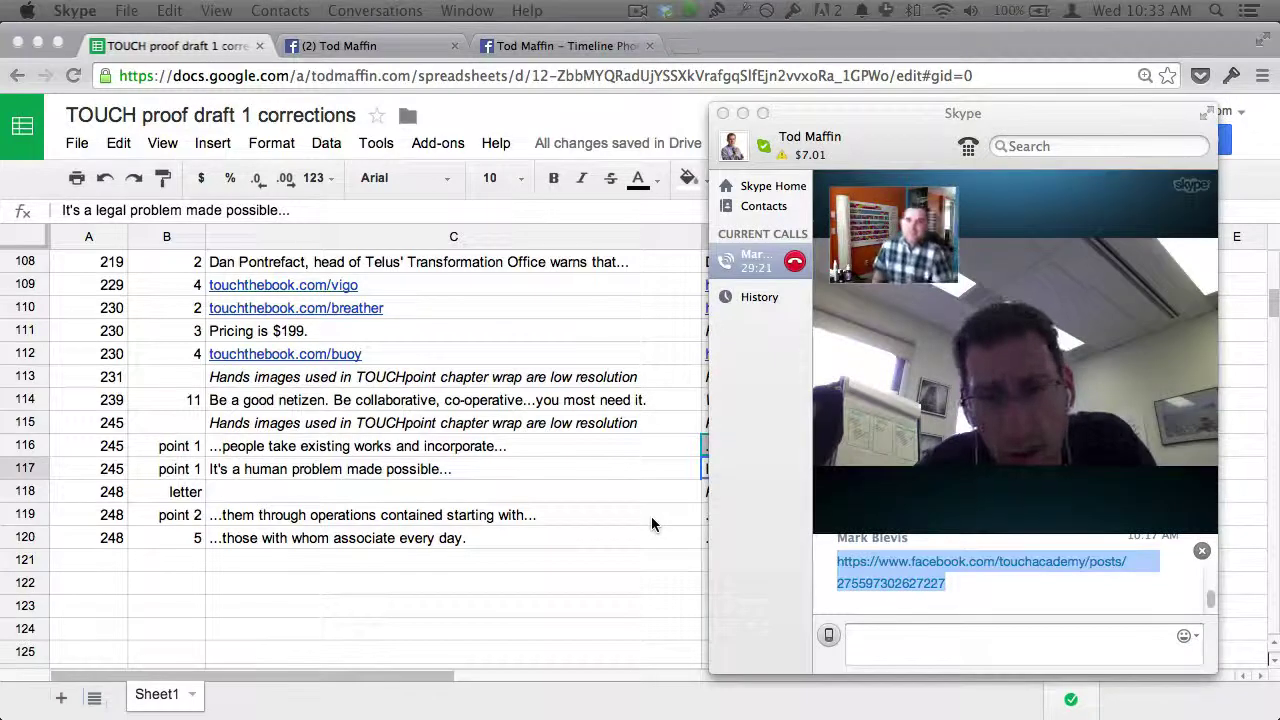
key(super+Tab)
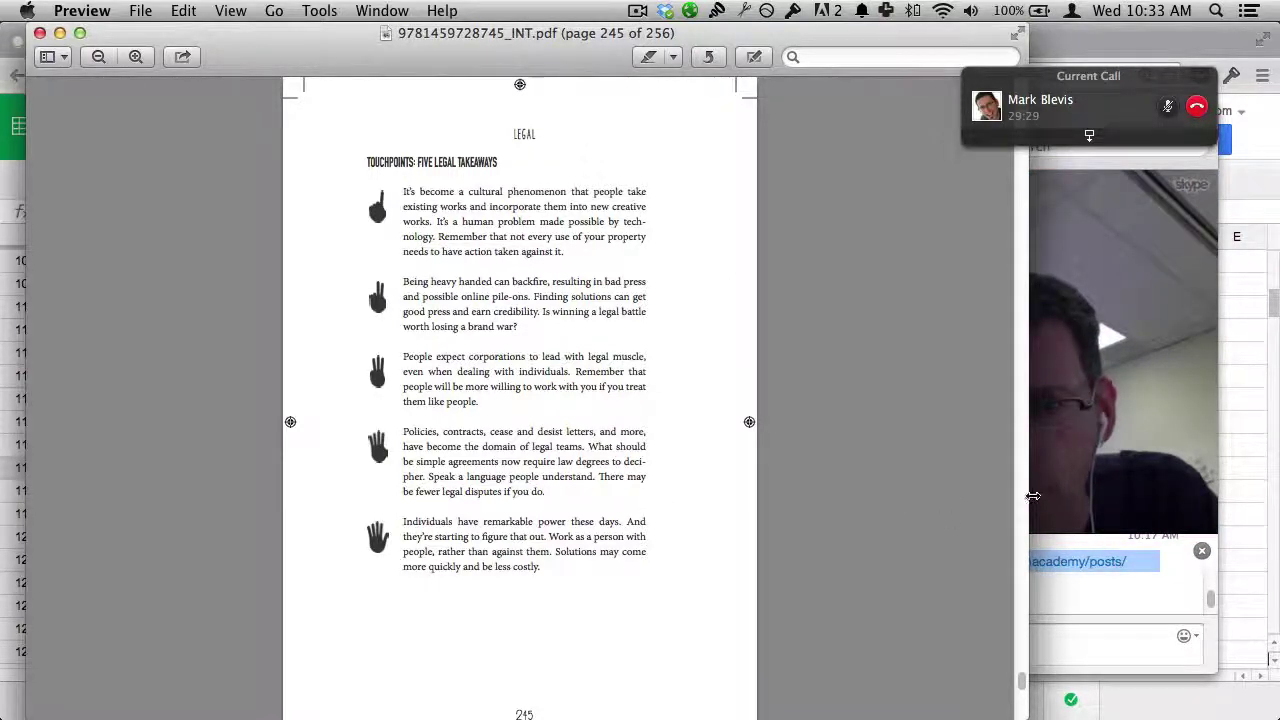
drag(1026, 491, 735, 448)
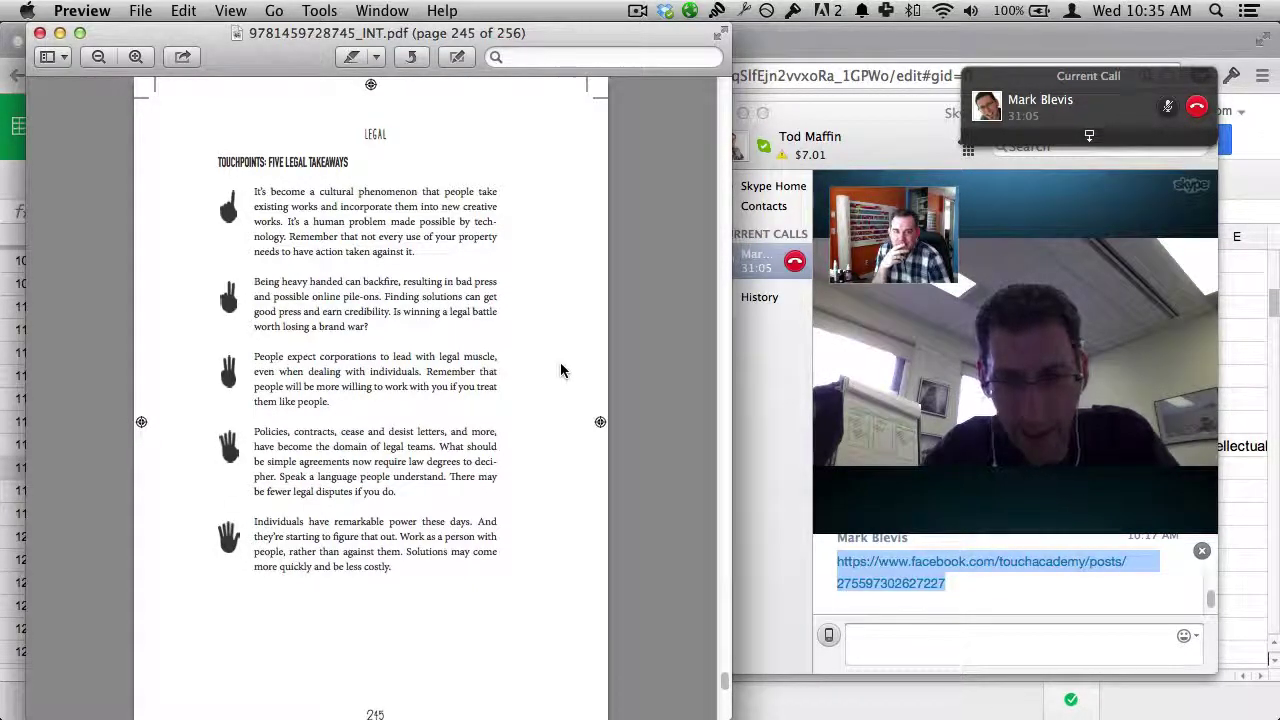
- Return to the corrections spreadsheet, then bring proof page 245 back to the front
click(871, 52)
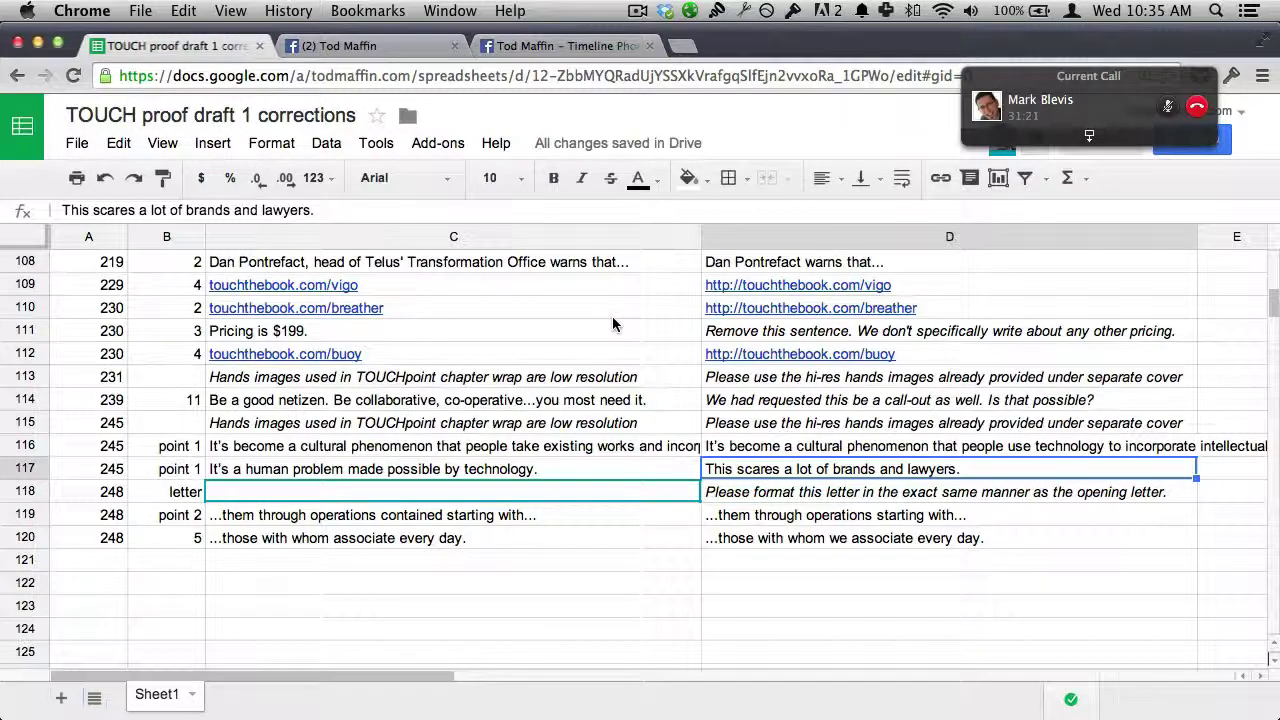
key(super+Tab)
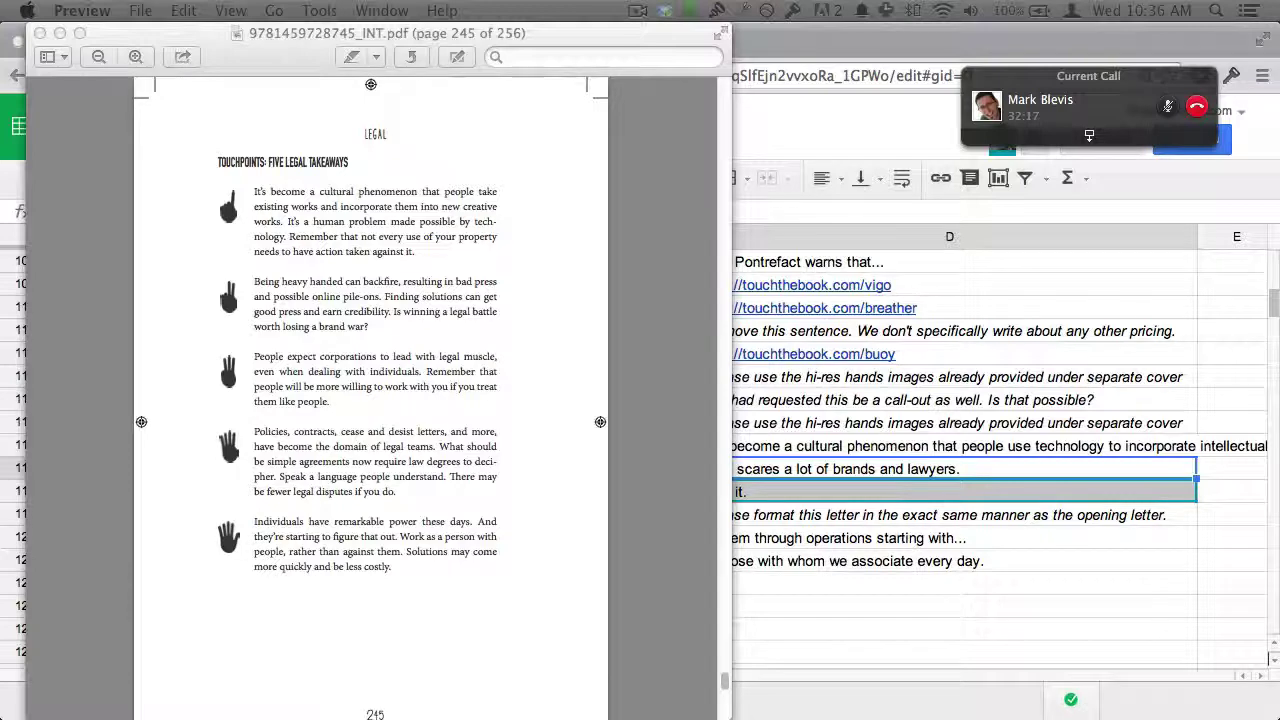
- Bring Chrome forward and return from the SWARM photo to the TOUCH proof draft 1 corrections tab
click(813, 37)
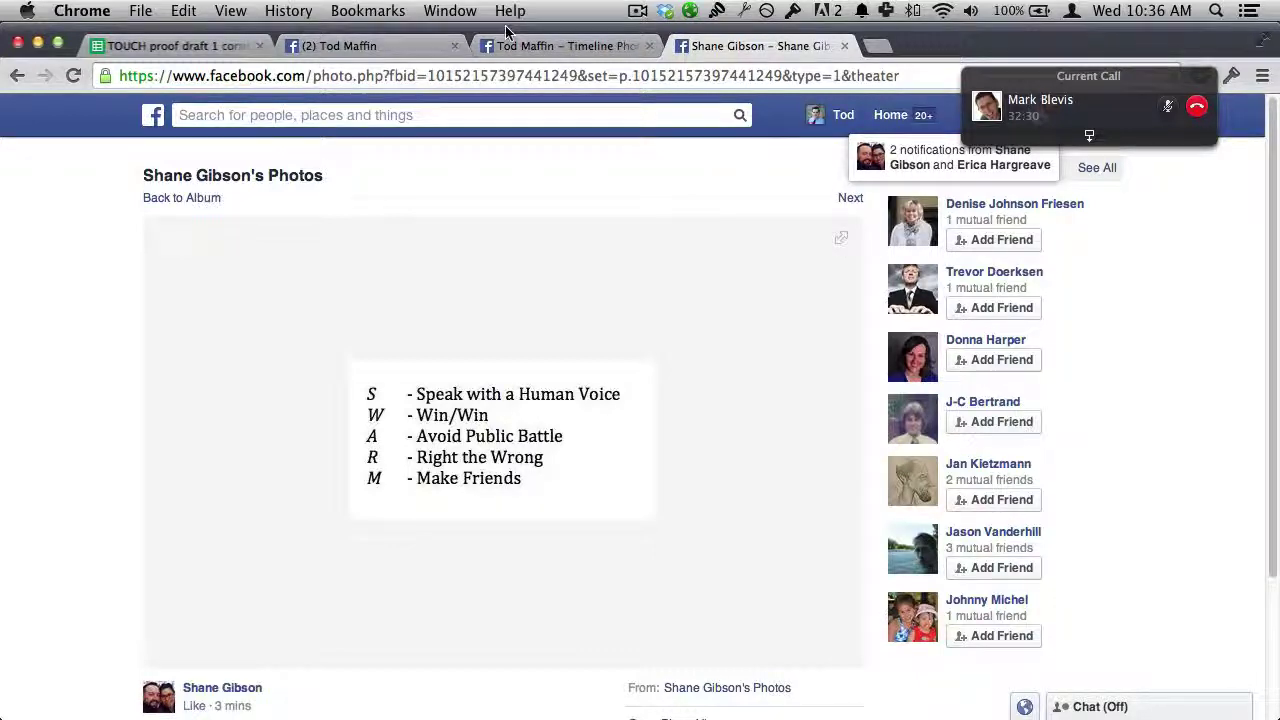
click(183, 47)
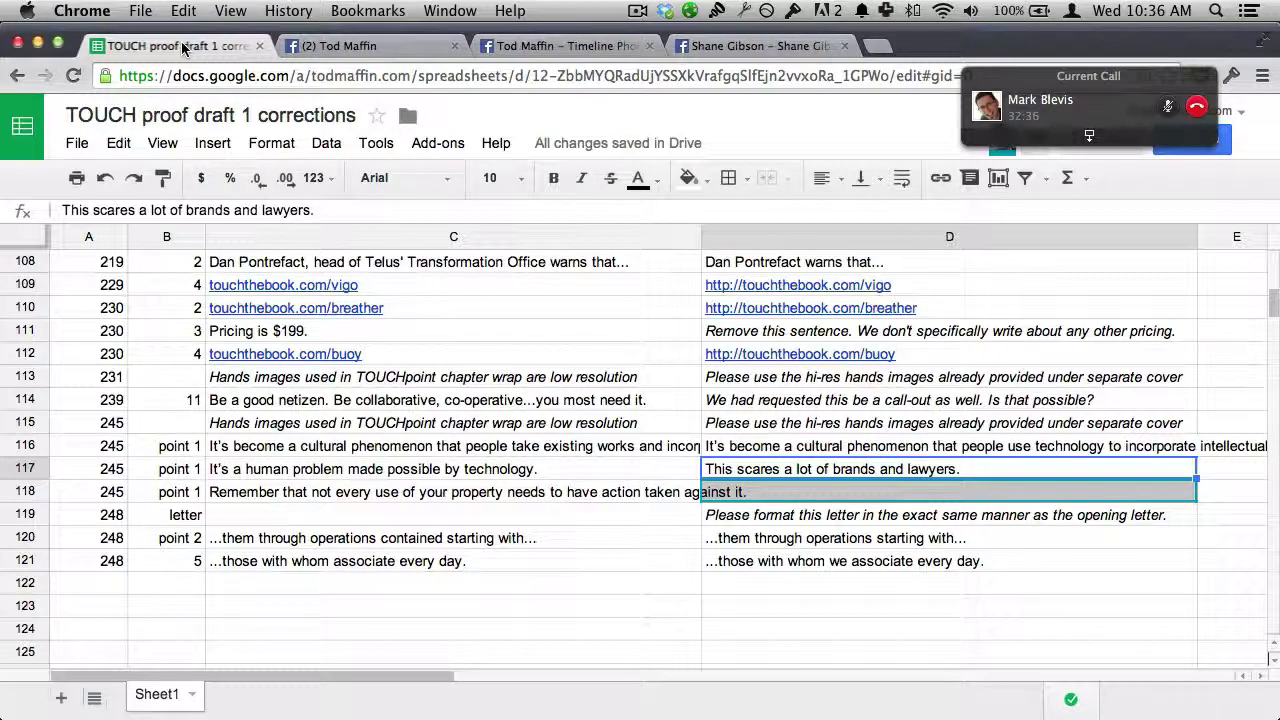
- Look at the PDF proof and Skype call, then return to the sheet and select C119
key(super+Tab)
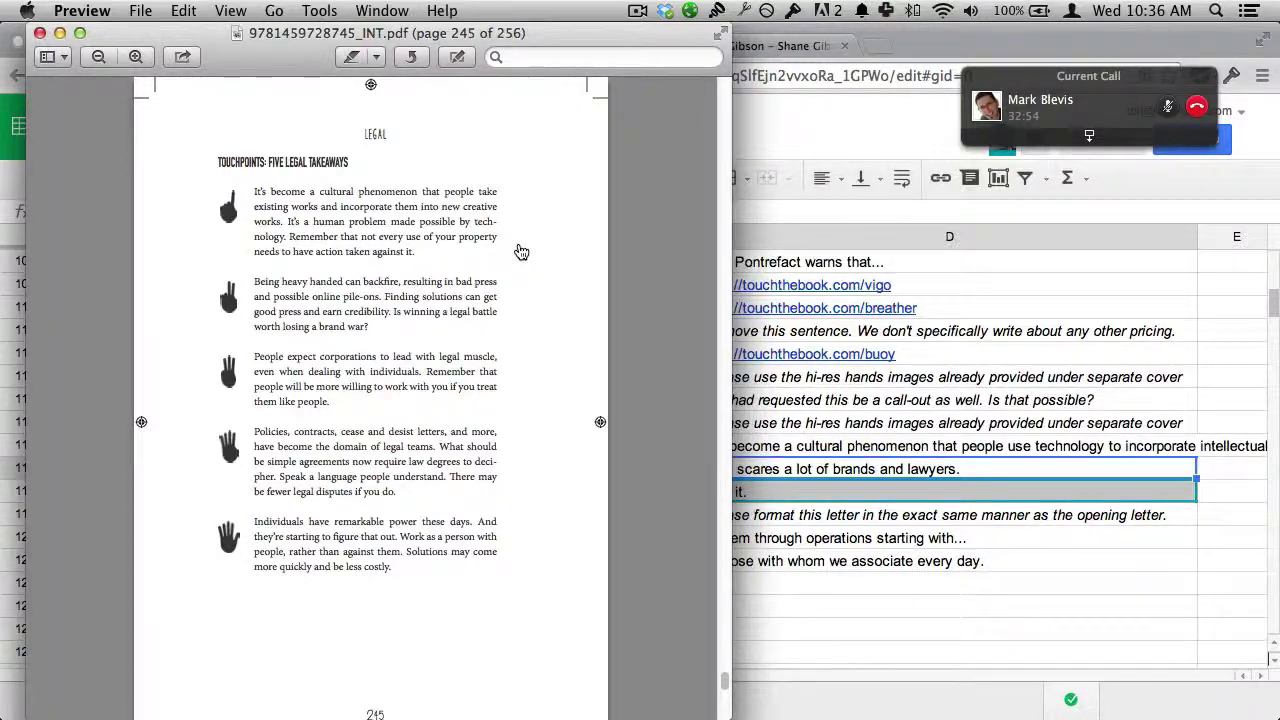
key(super+Tab)
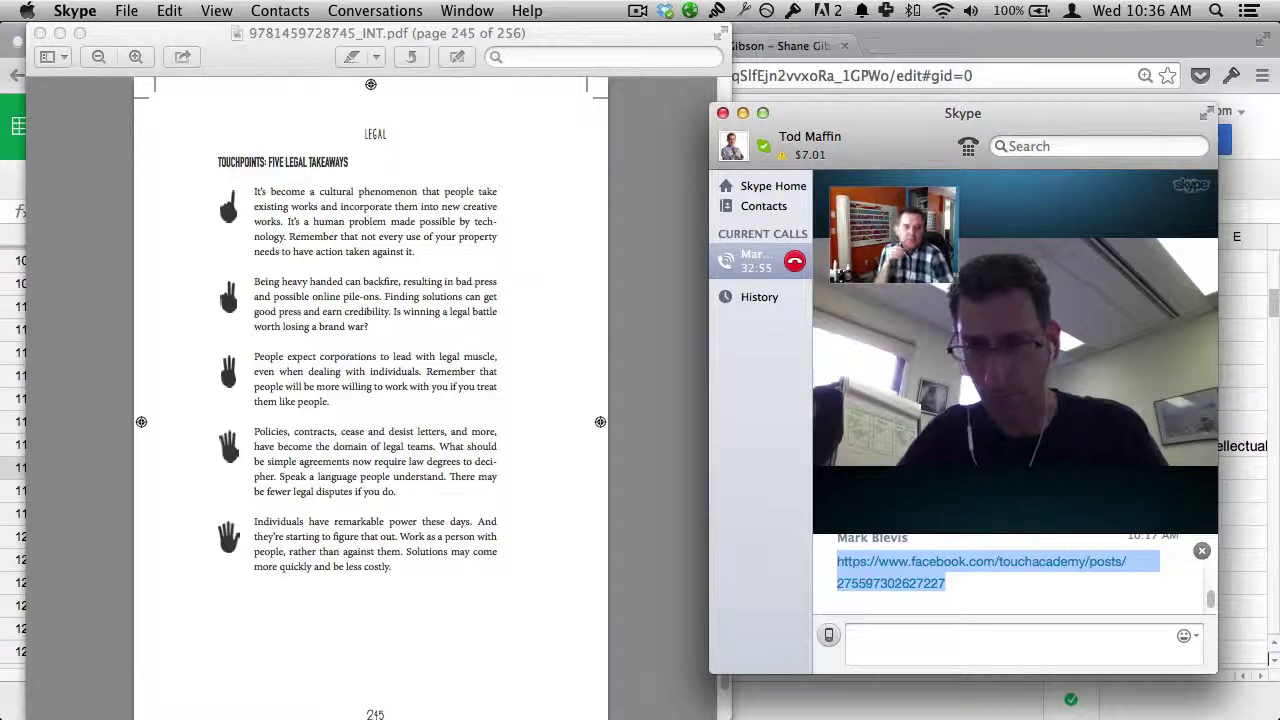
click(996, 638)
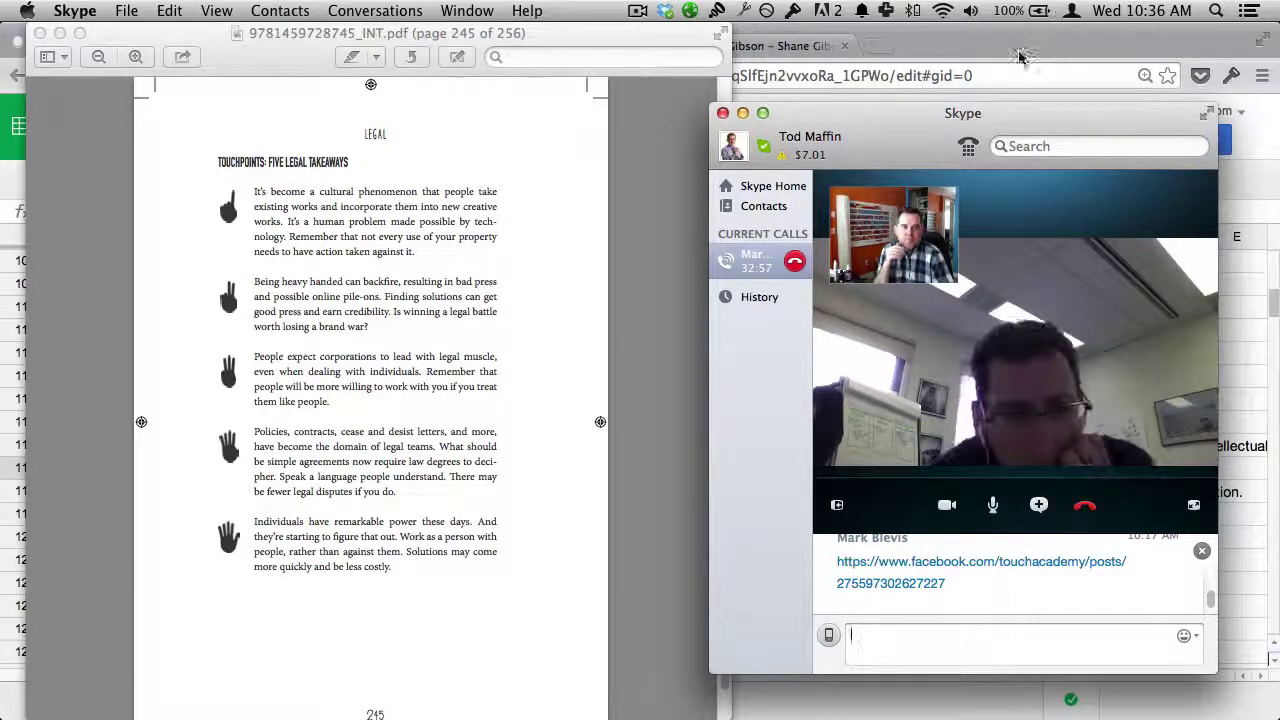
key(super+Tab)
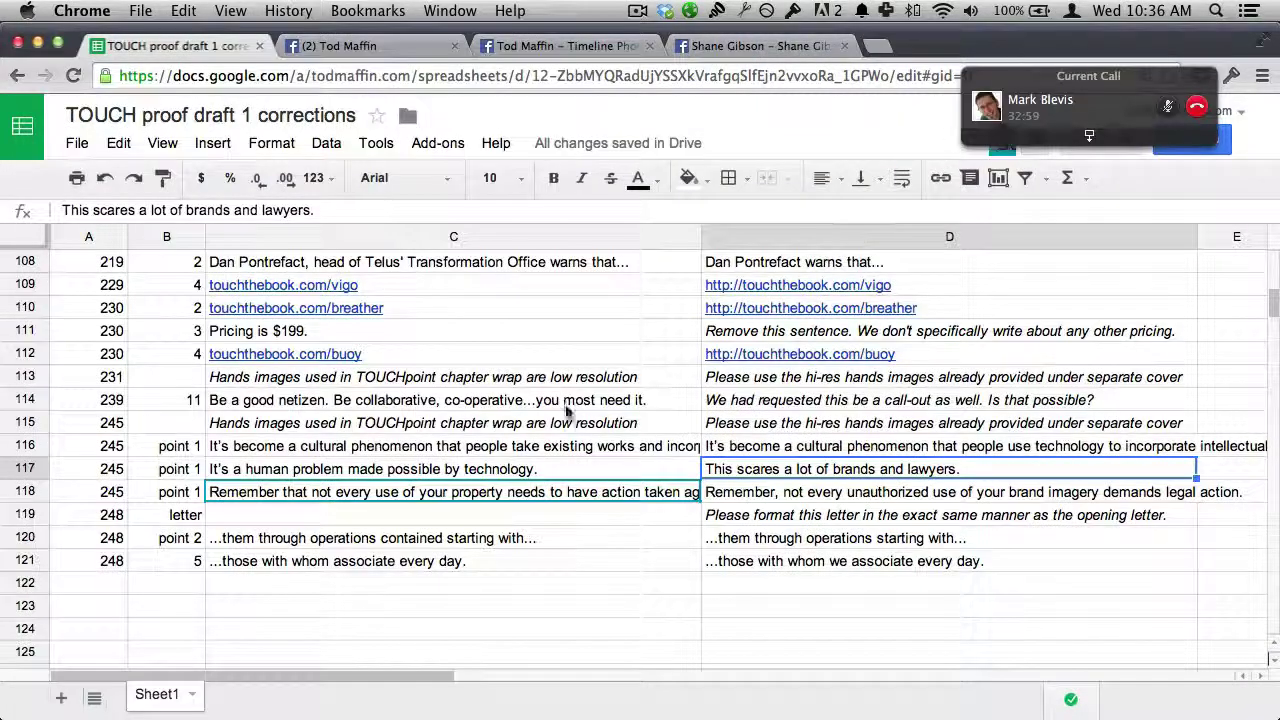
click(453, 517)
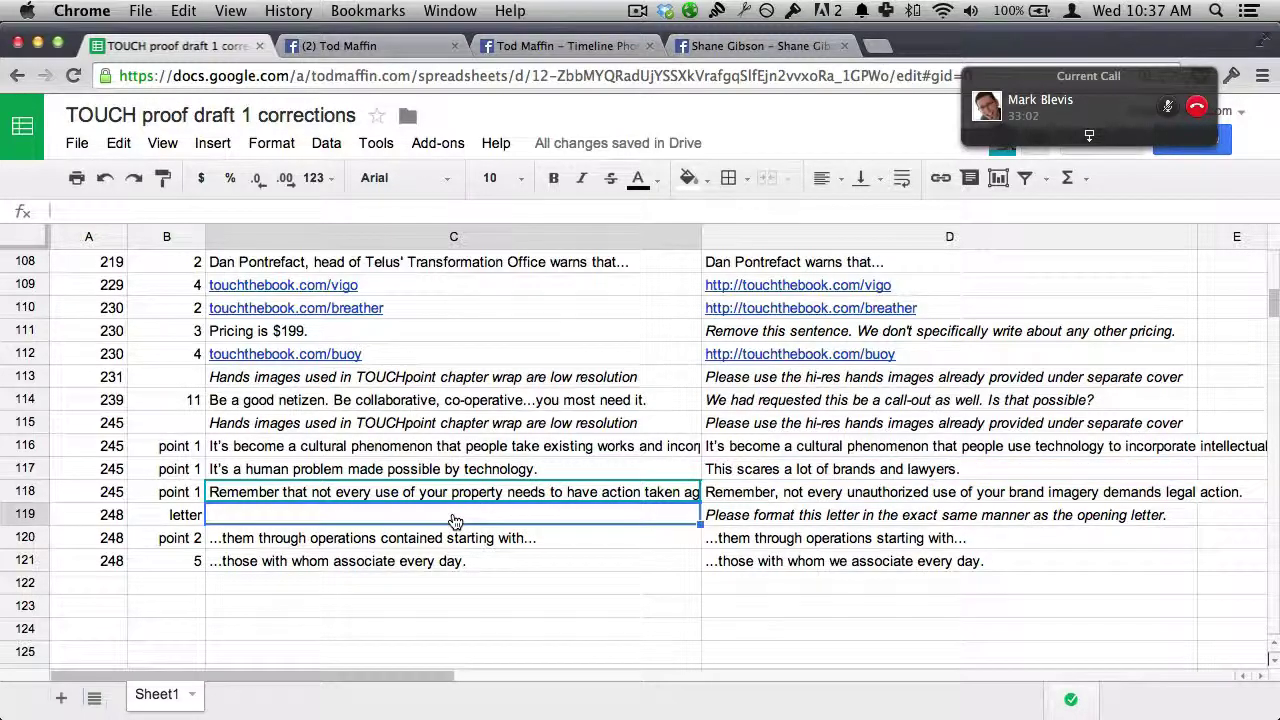
key(super+Tab)
scroll(418, 472, down, 20)
scroll(418, 476, up, 8)
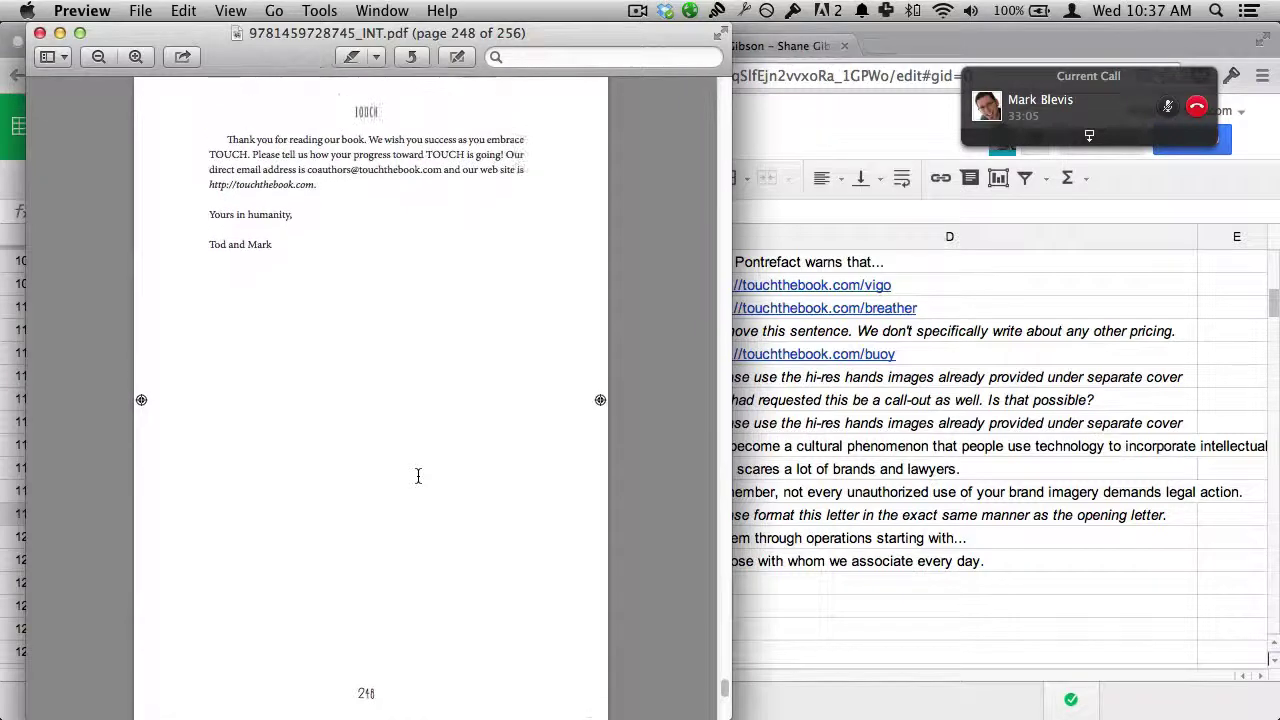
scroll(418, 476, up, 3)
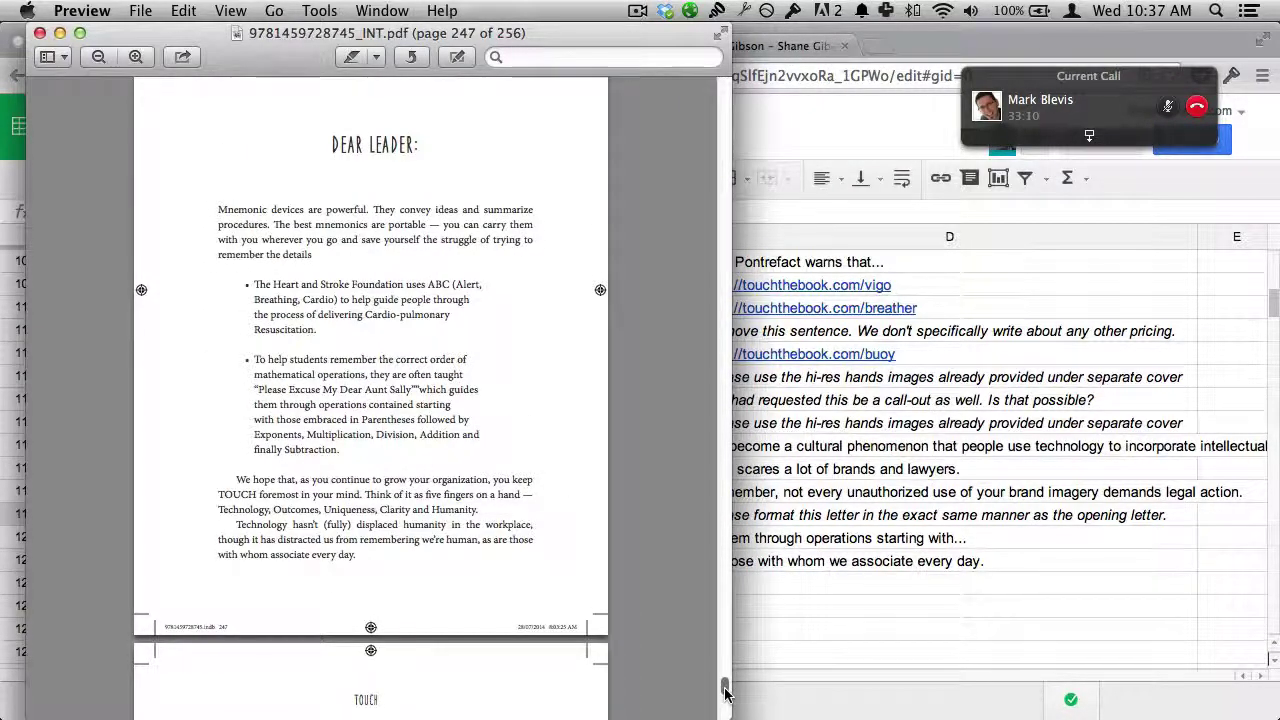
drag(725, 692, 700, 158)
scroll(701, 140, up, 10)
scroll(702, 130, up, 20)
scroll(702, 118, up, 10)
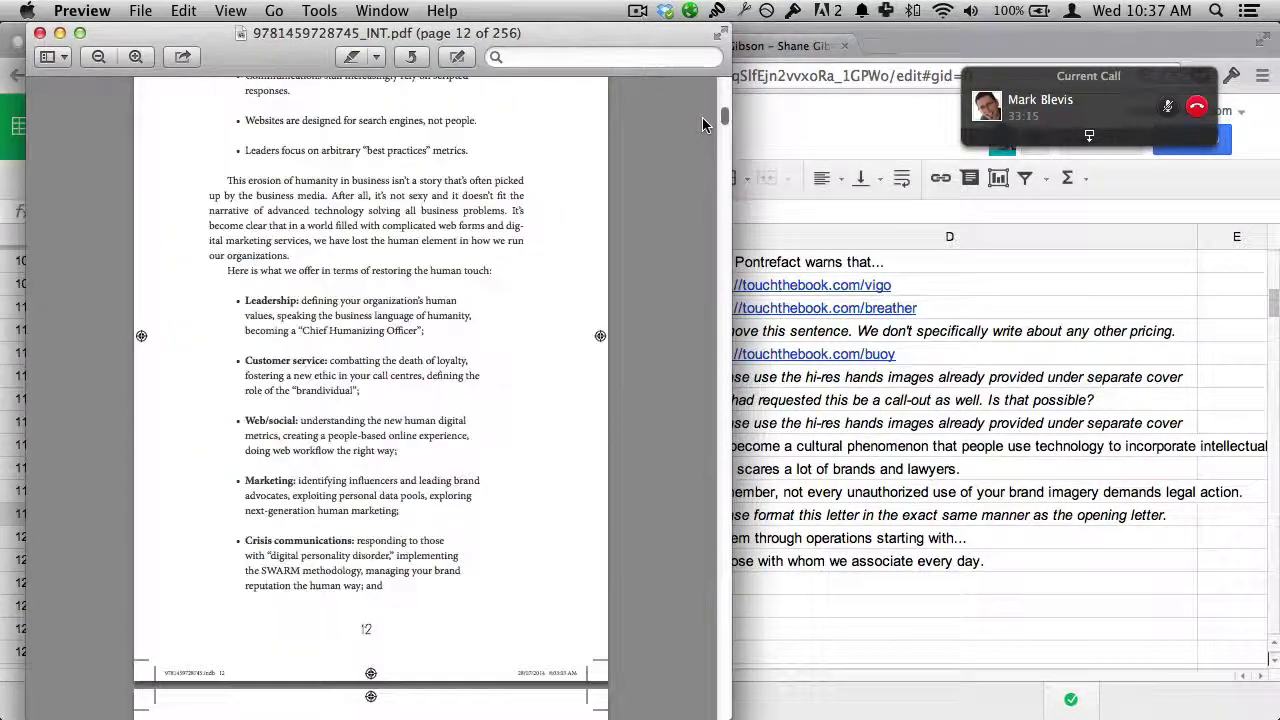
scroll(688, 144, up, 5)
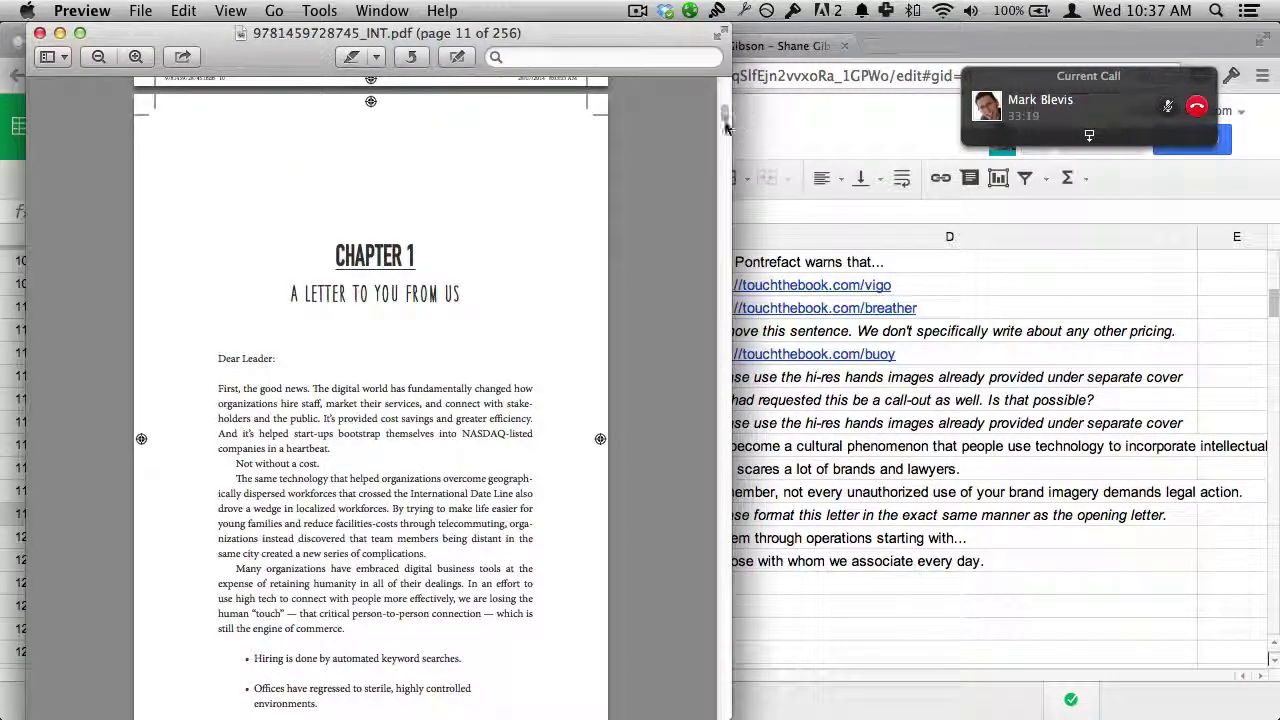
drag(727, 110, 725, 695)
scroll(645, 565, down, 2)
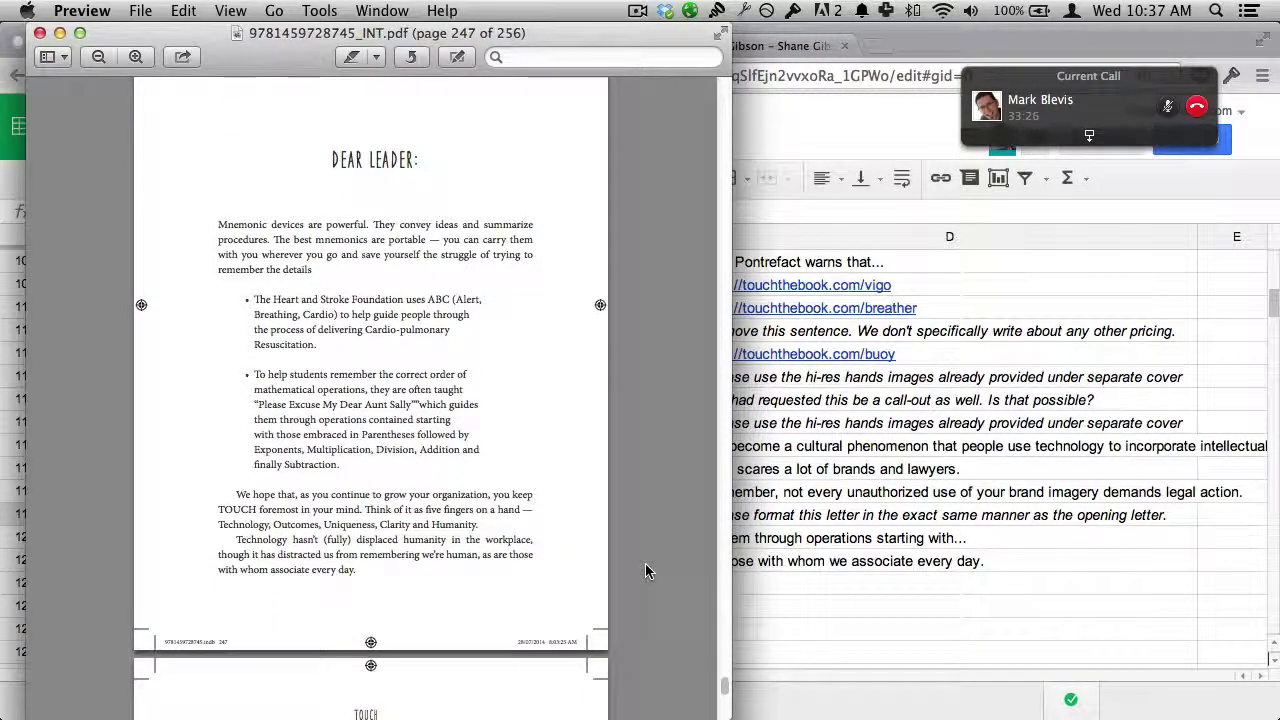
key(super+Tab)
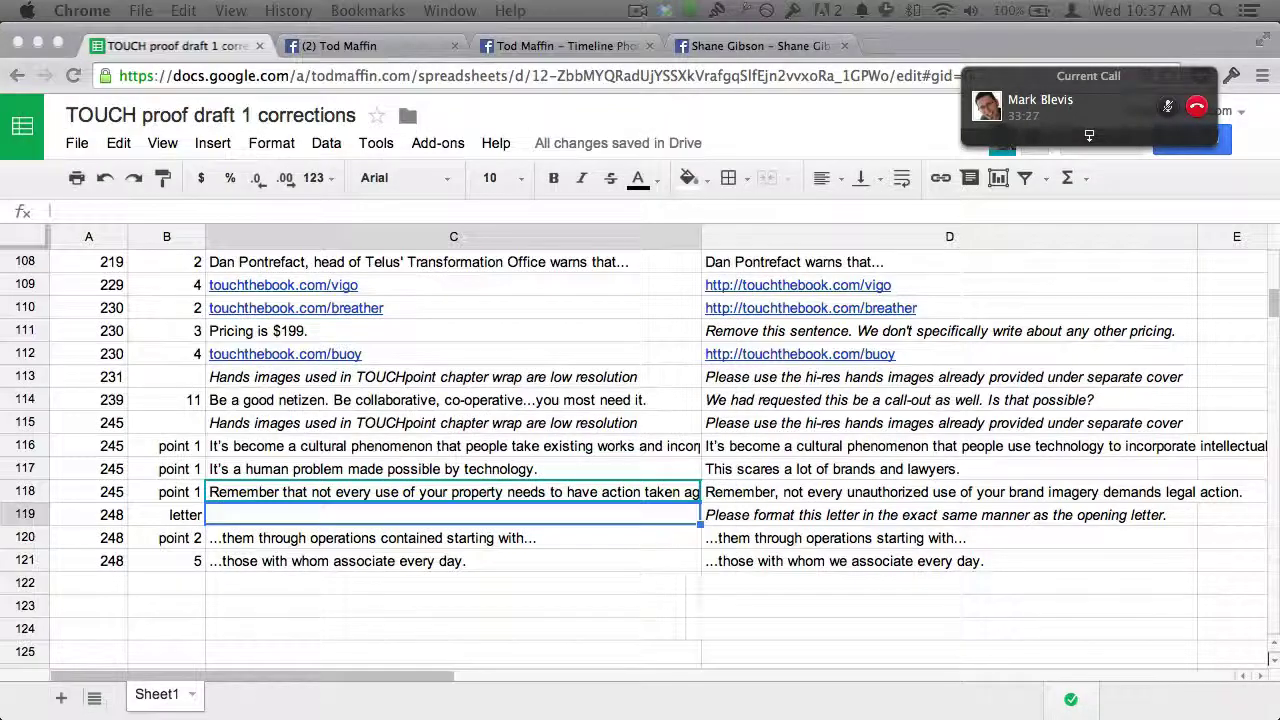
- Review the page 248 original-text cells from C120 down through row 123, then return to the PDF proof
click(428, 543)
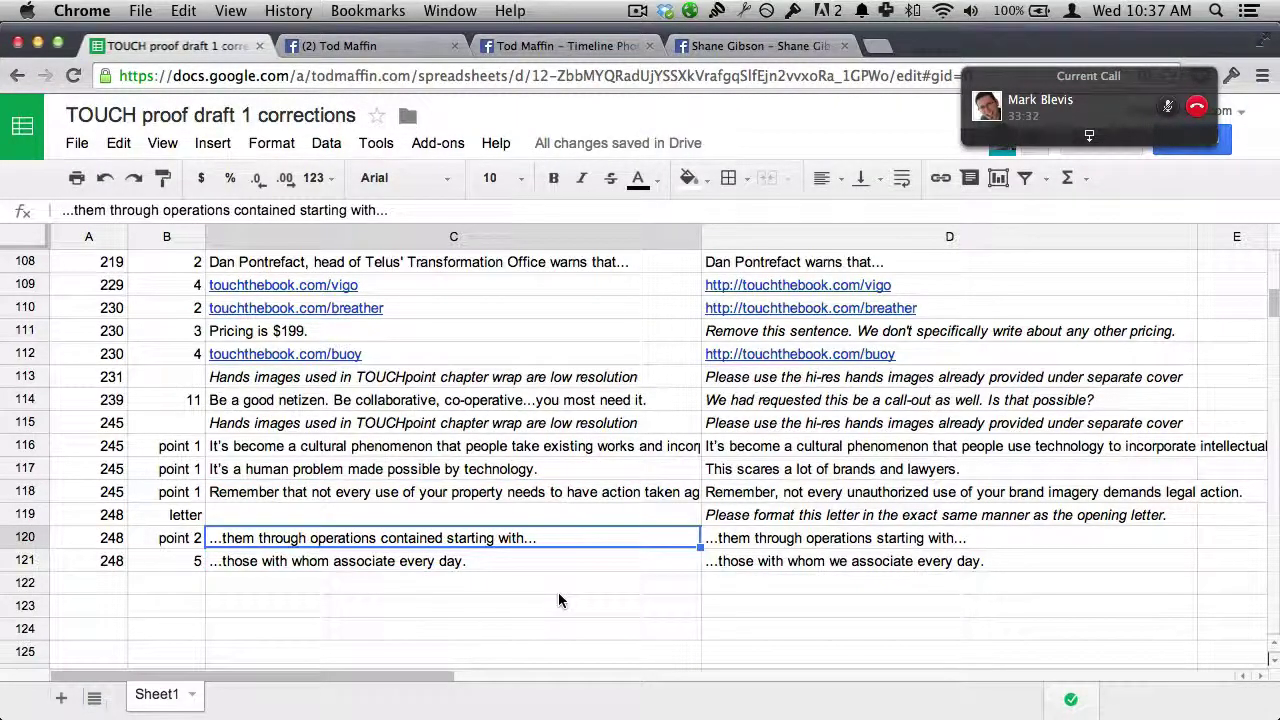
key(Down)
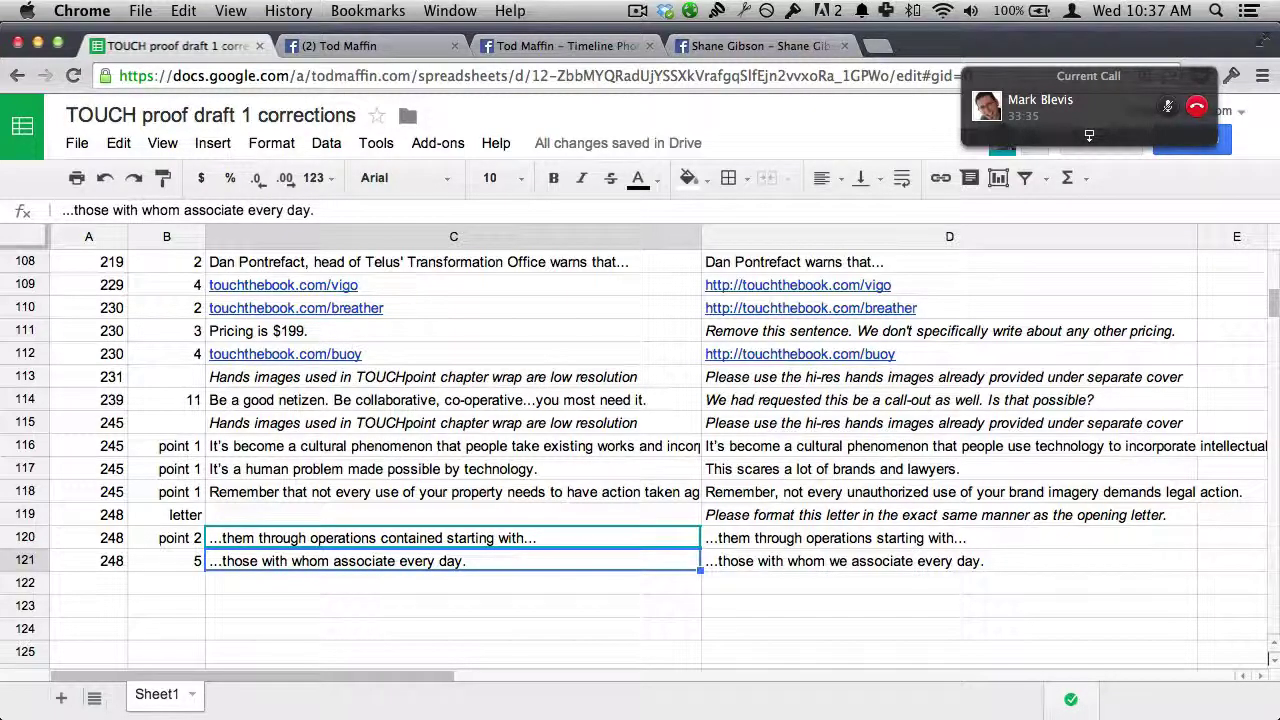
key(Down)
key(Down)
key(Down)
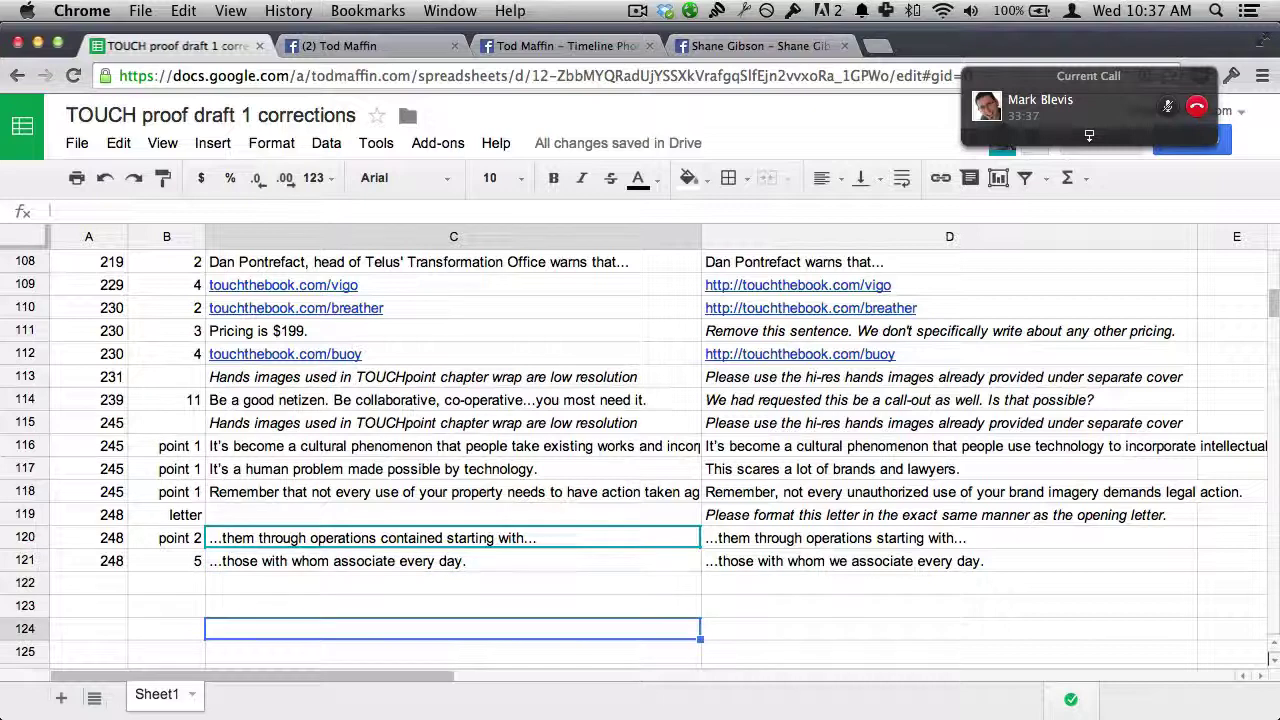
key(super+Tab)
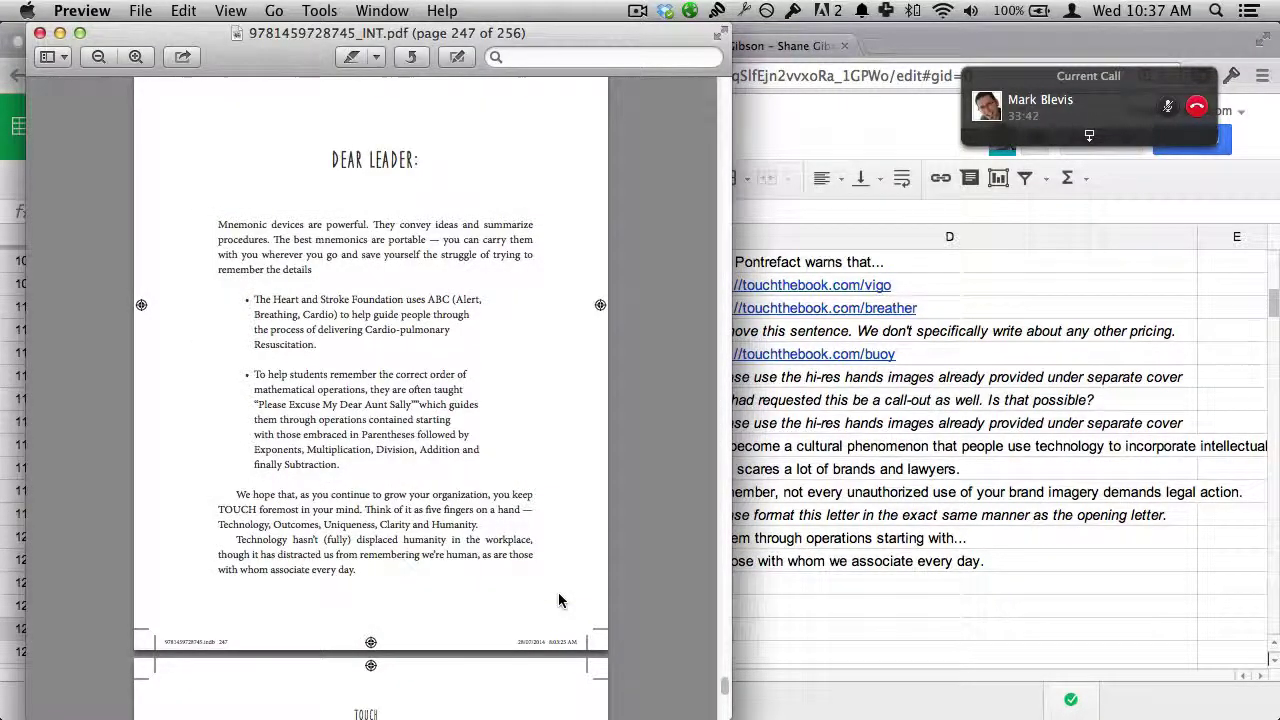
- Jump to the proof's page 4 copyright page and bring the Skype call window up beside it
key(Home)
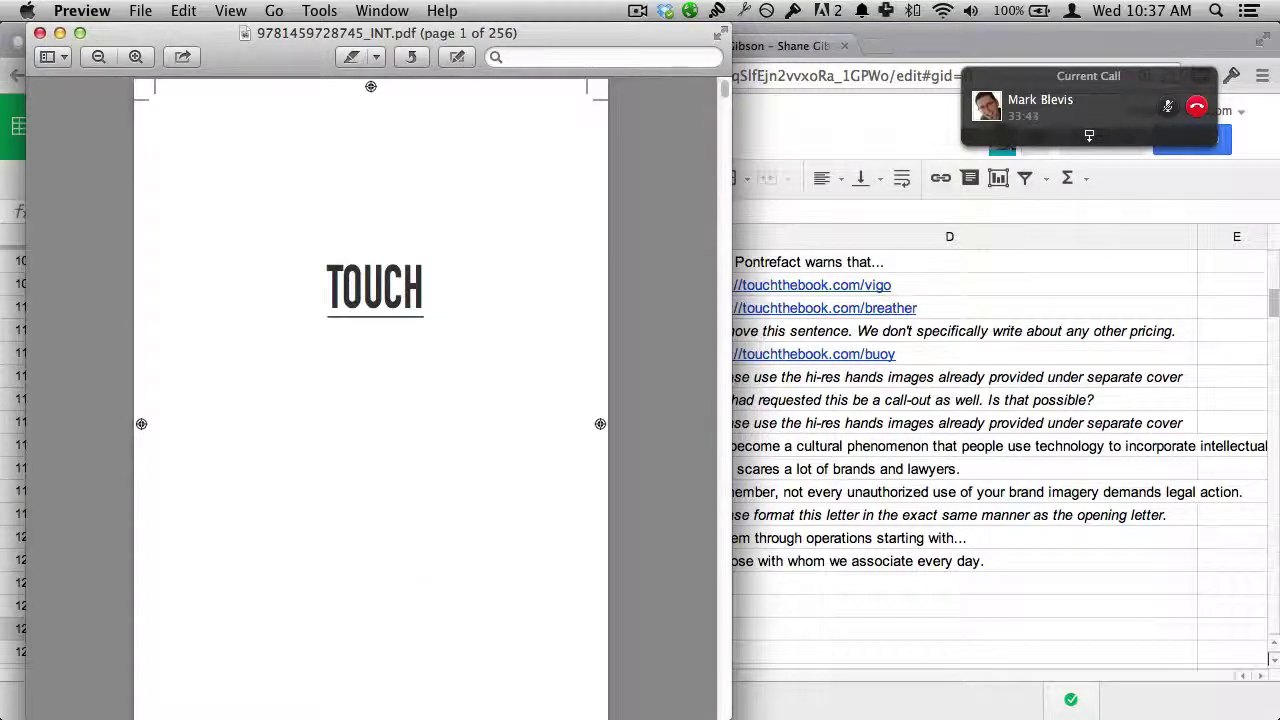
key(Page_Down)
key(Page_Down)
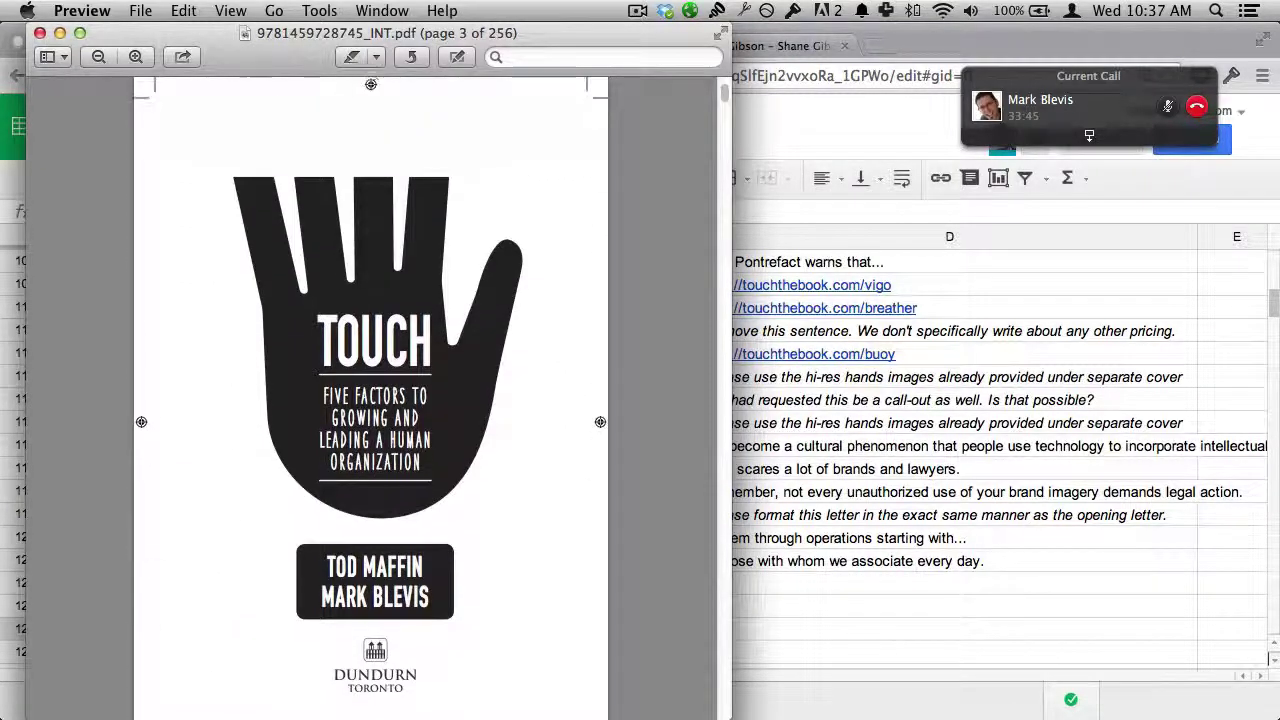
key(Page_Down)
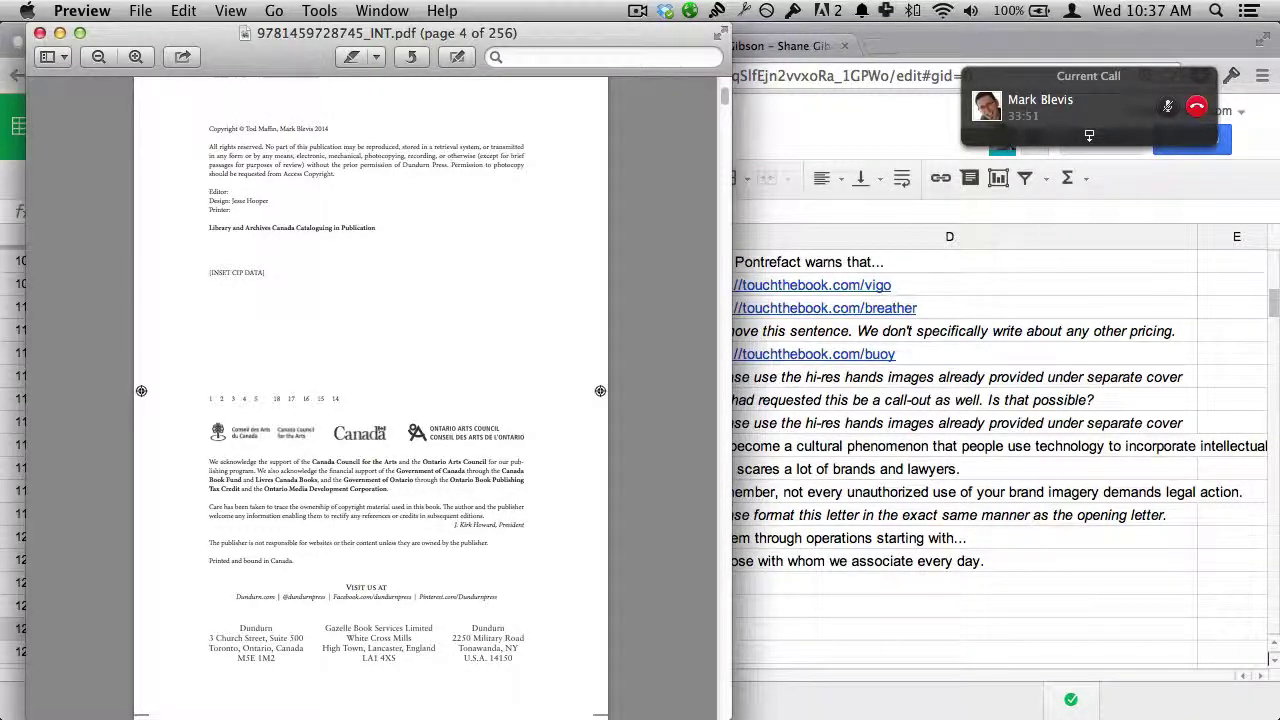
click(1089, 135)
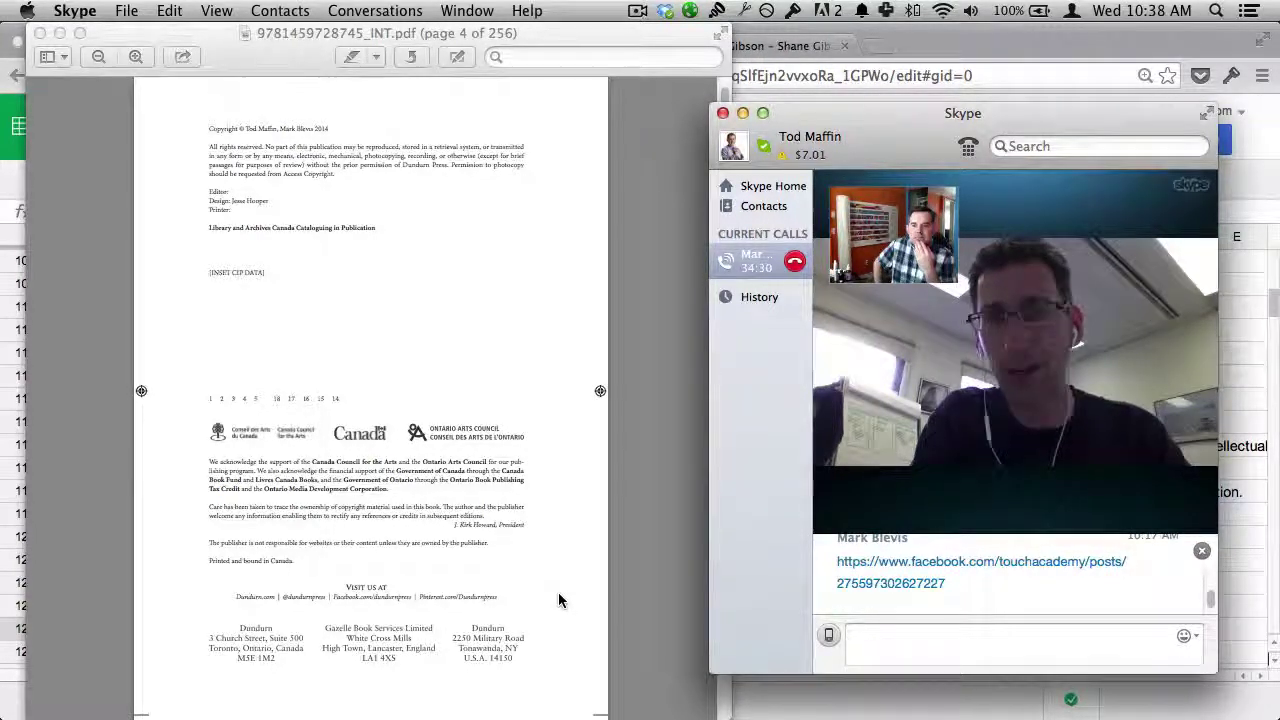
- Zoom the proof in twice to read the copyright page up close
click(558, 594)
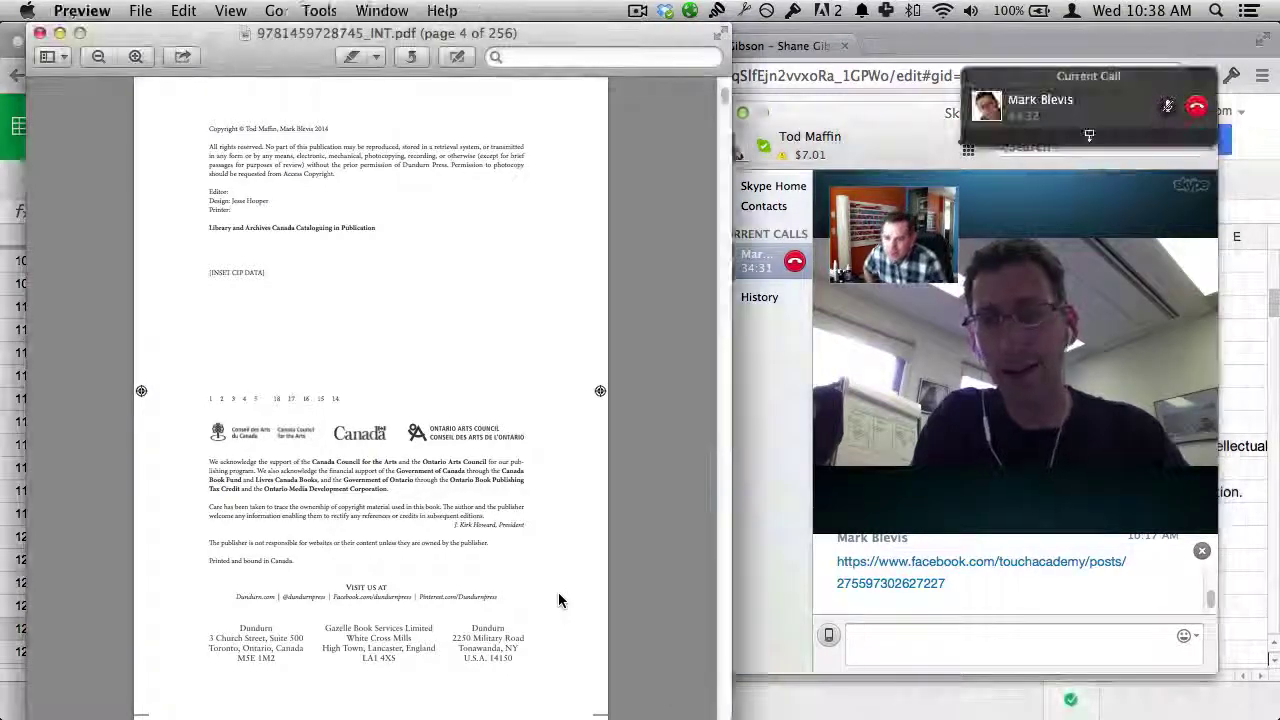
key(super+equal)
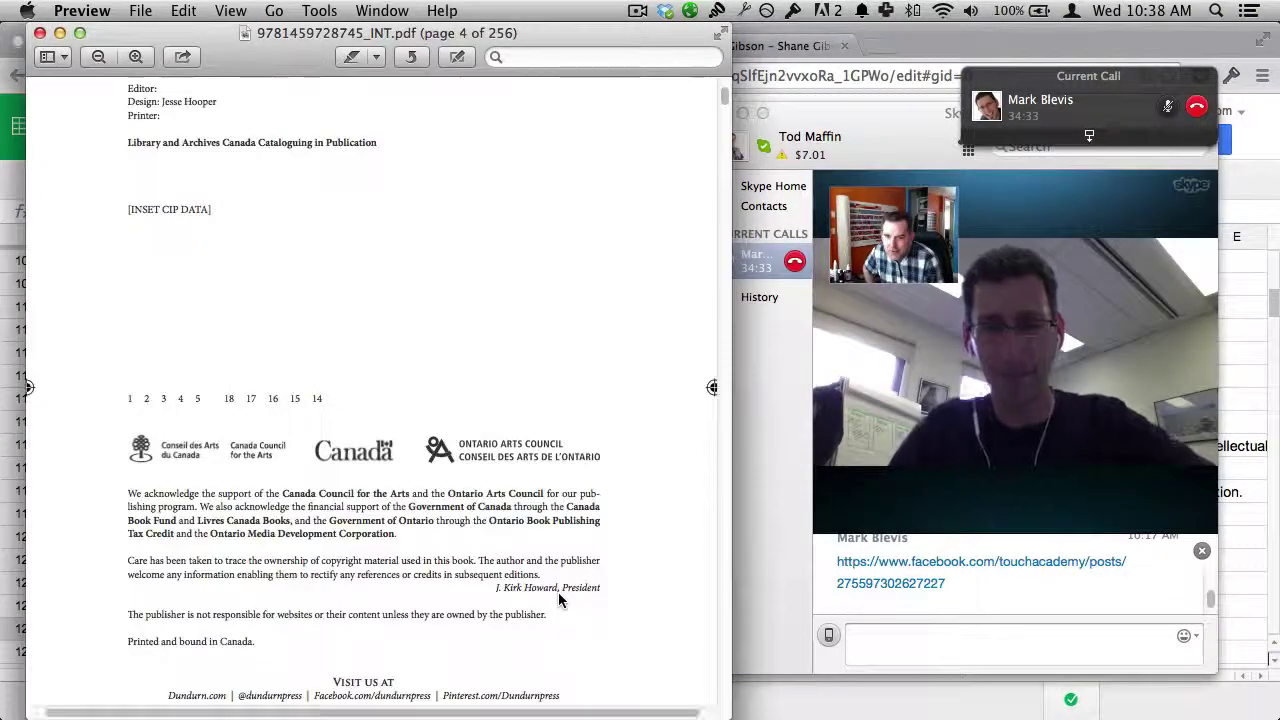
key(super+equal)
- Scroll up to the enlarged page 3 TOUCH title page with its Five Factors subtitle
scroll(558, 600, down, 3)
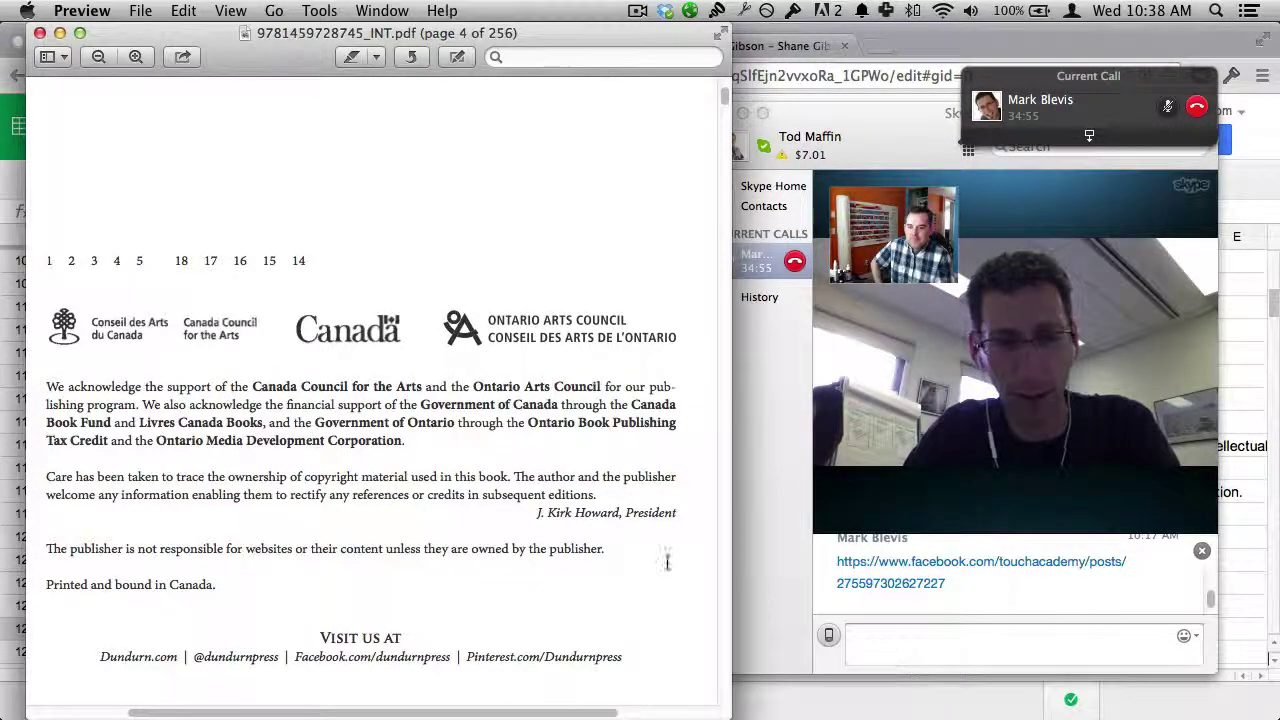
scroll(668, 560, up, 3)
scroll(668, 560, up, 5)
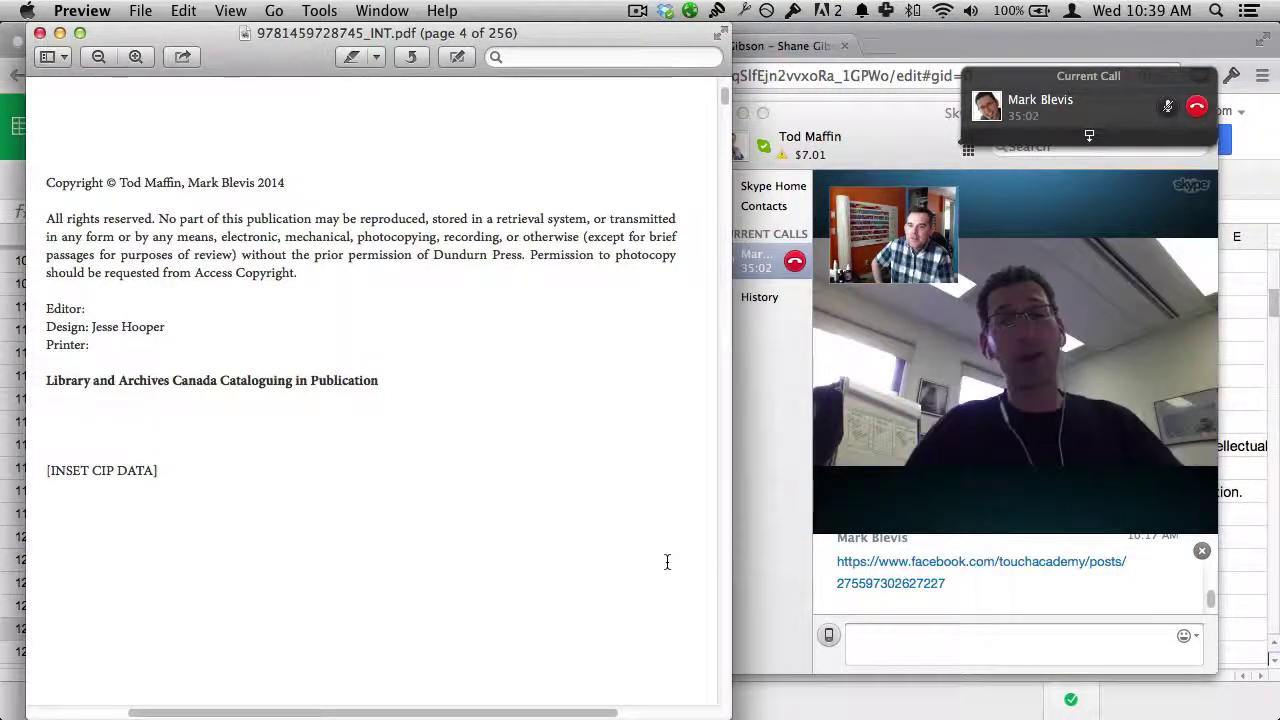
scroll(667, 562, up, 10)
scroll(667, 562, down, 5)
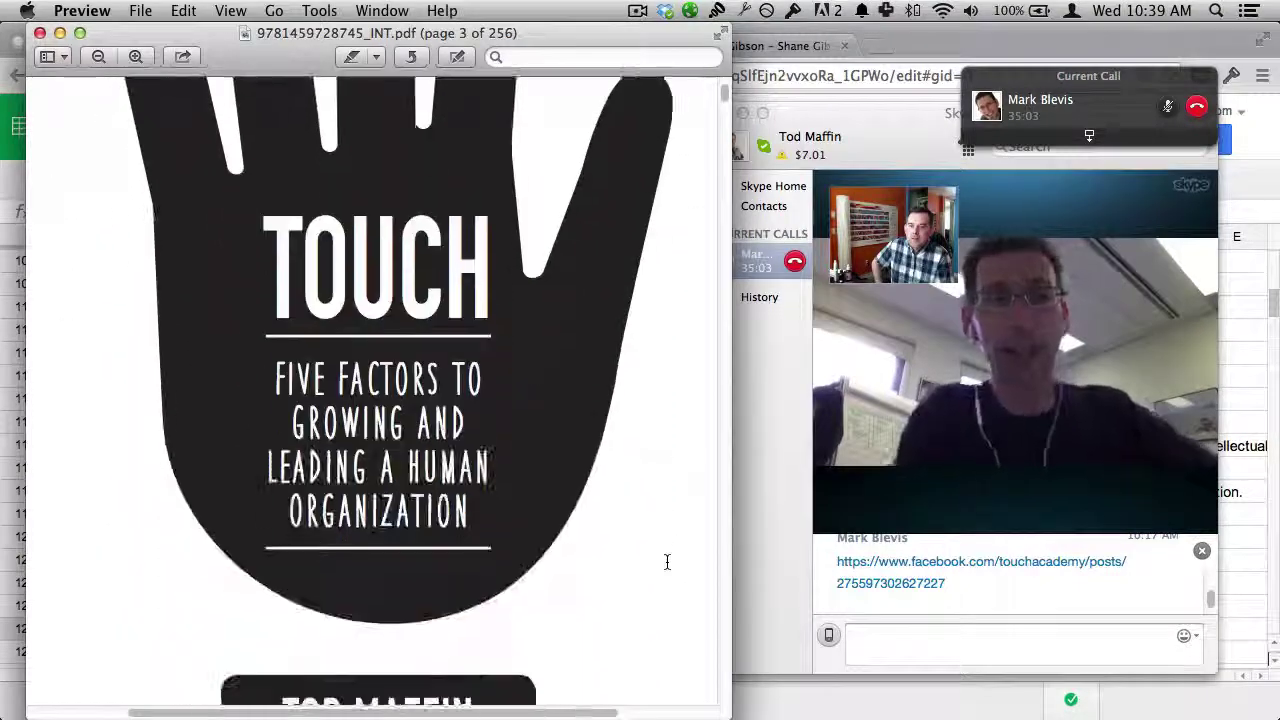
scroll(667, 562, up, 2)
scroll(667, 562, down, 5)
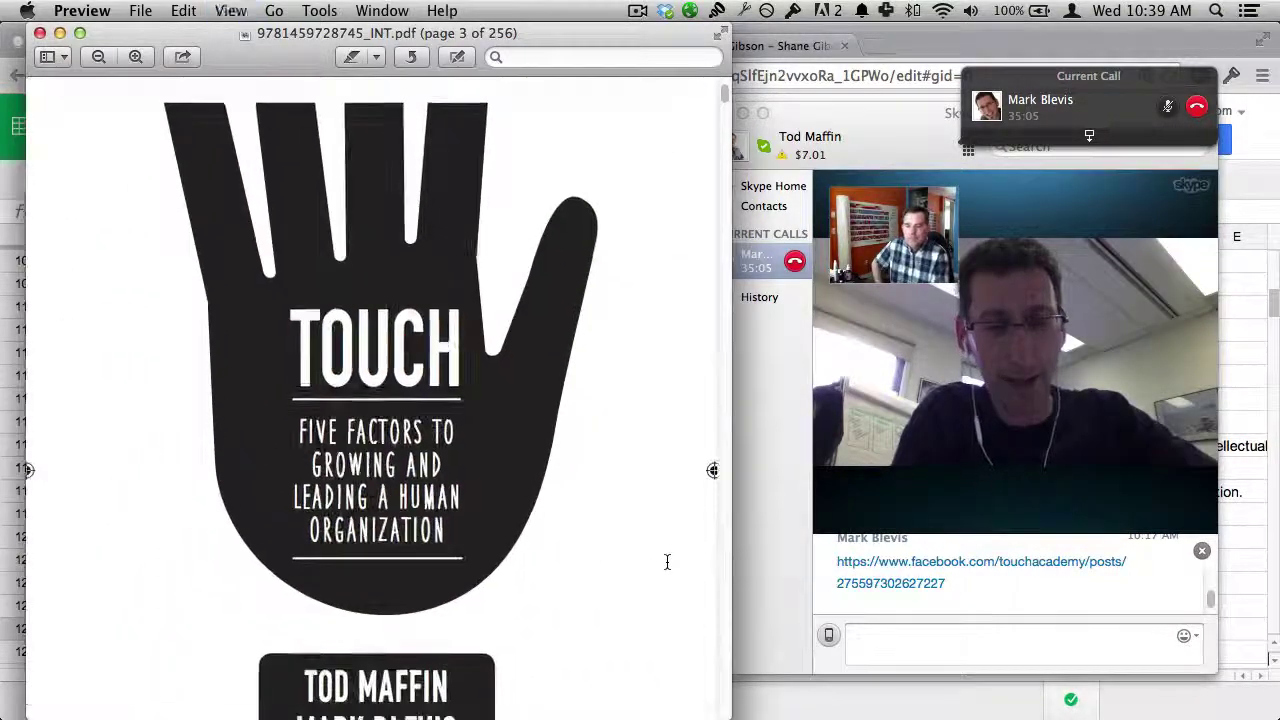